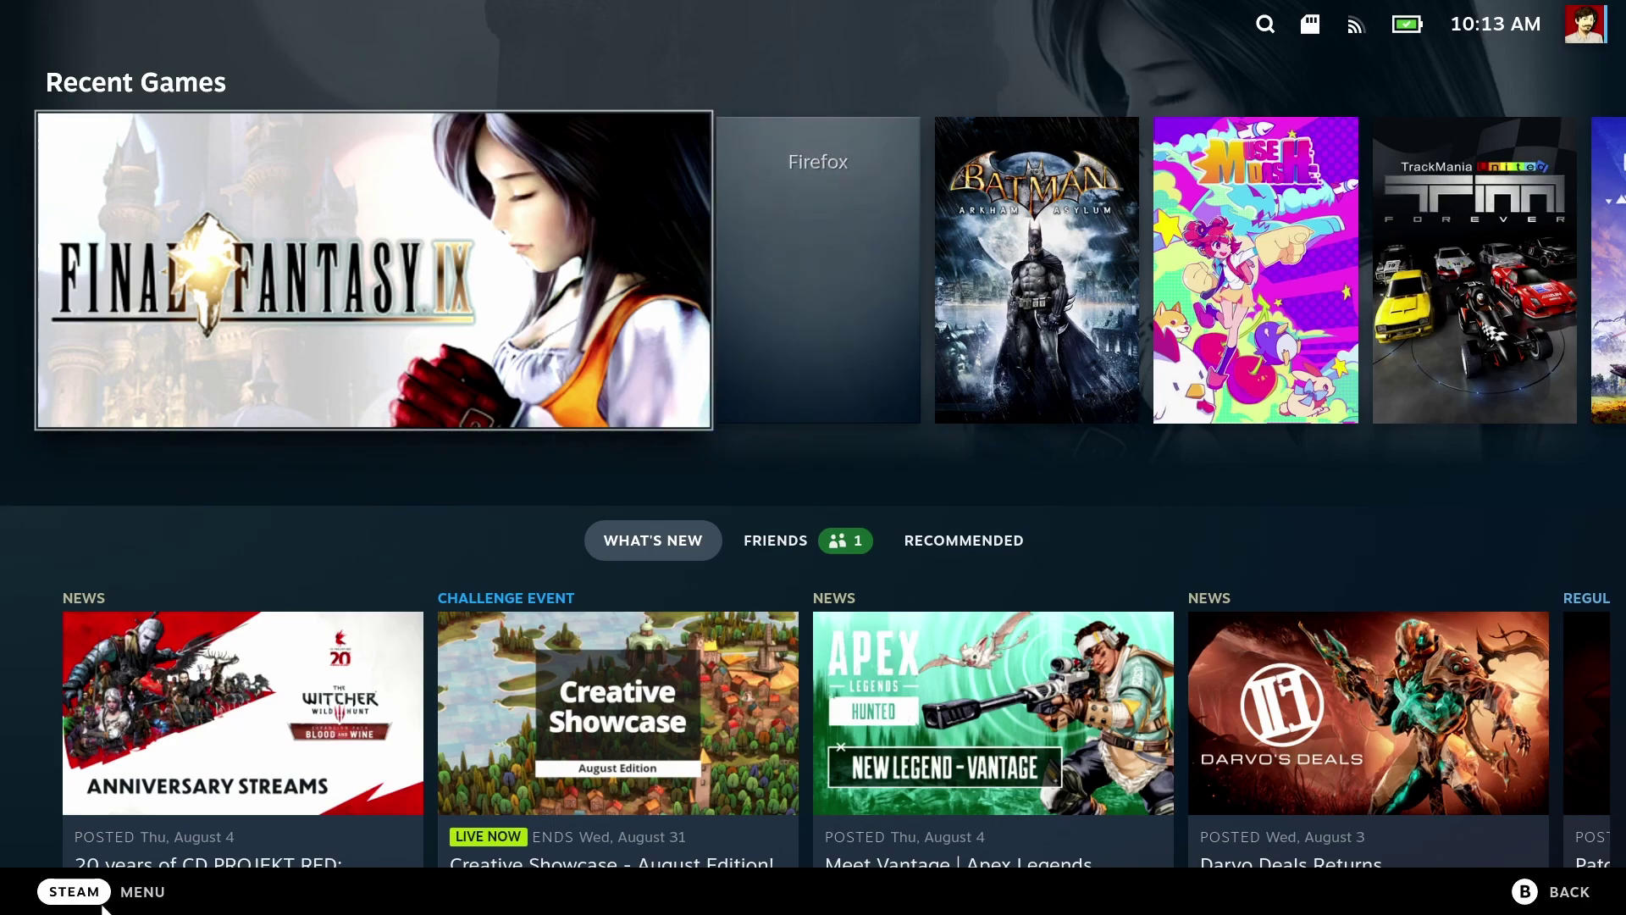
# Switch the Deck to Desktop Mode and open Steam's Library from the tray icon
pyautogui.click(68, 893)
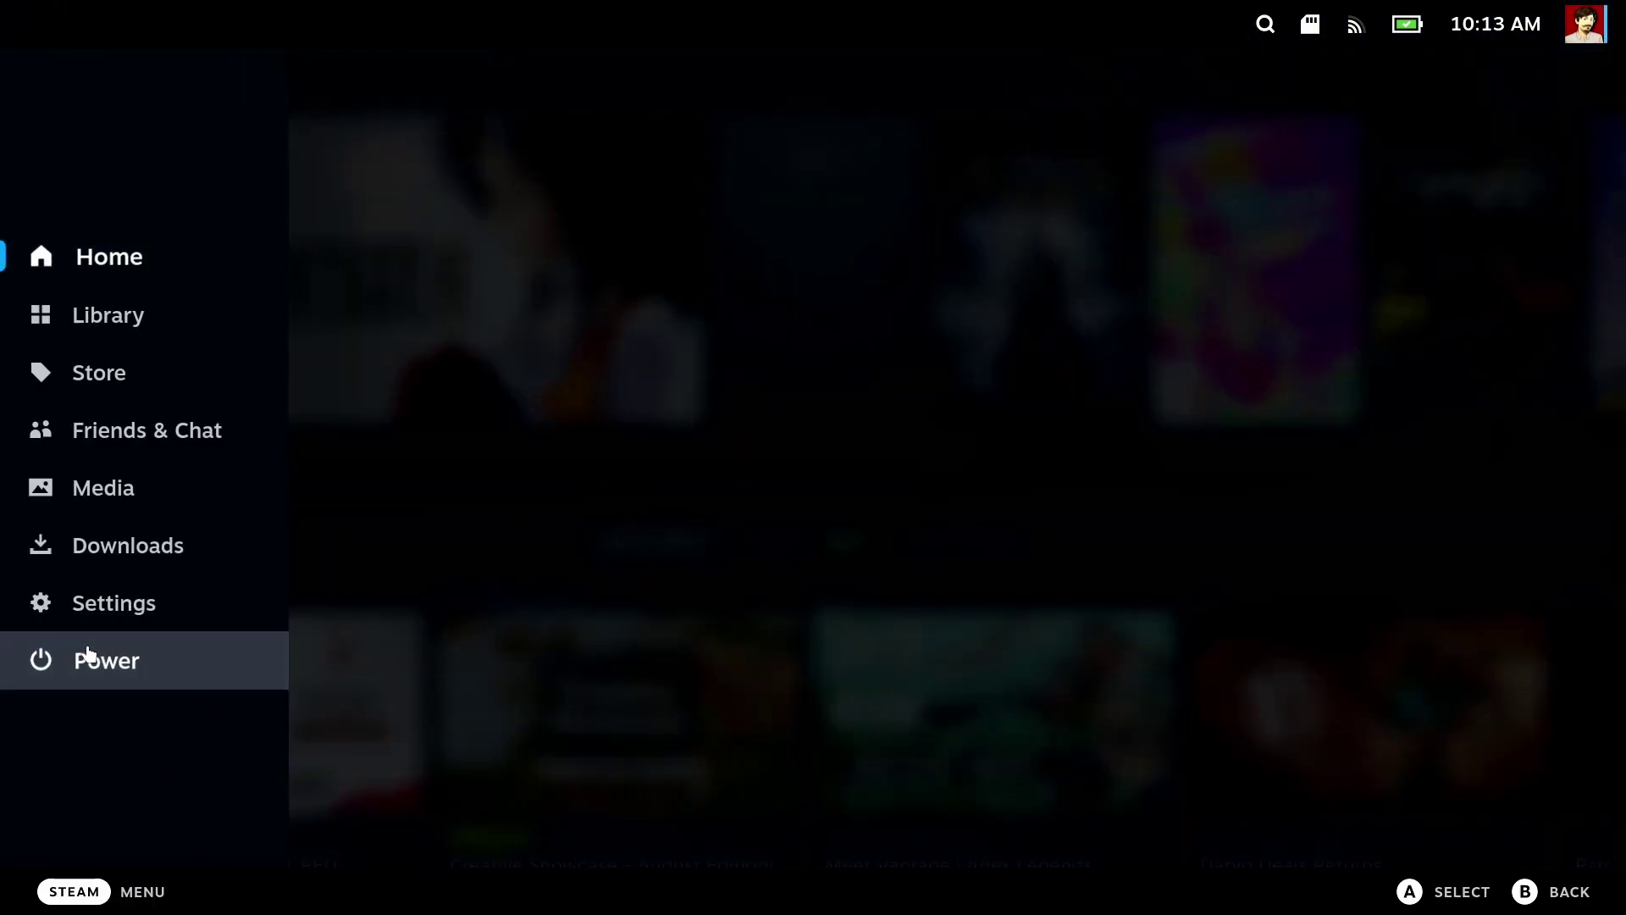
pyautogui.click(79, 658)
pyautogui.click(711, 580)
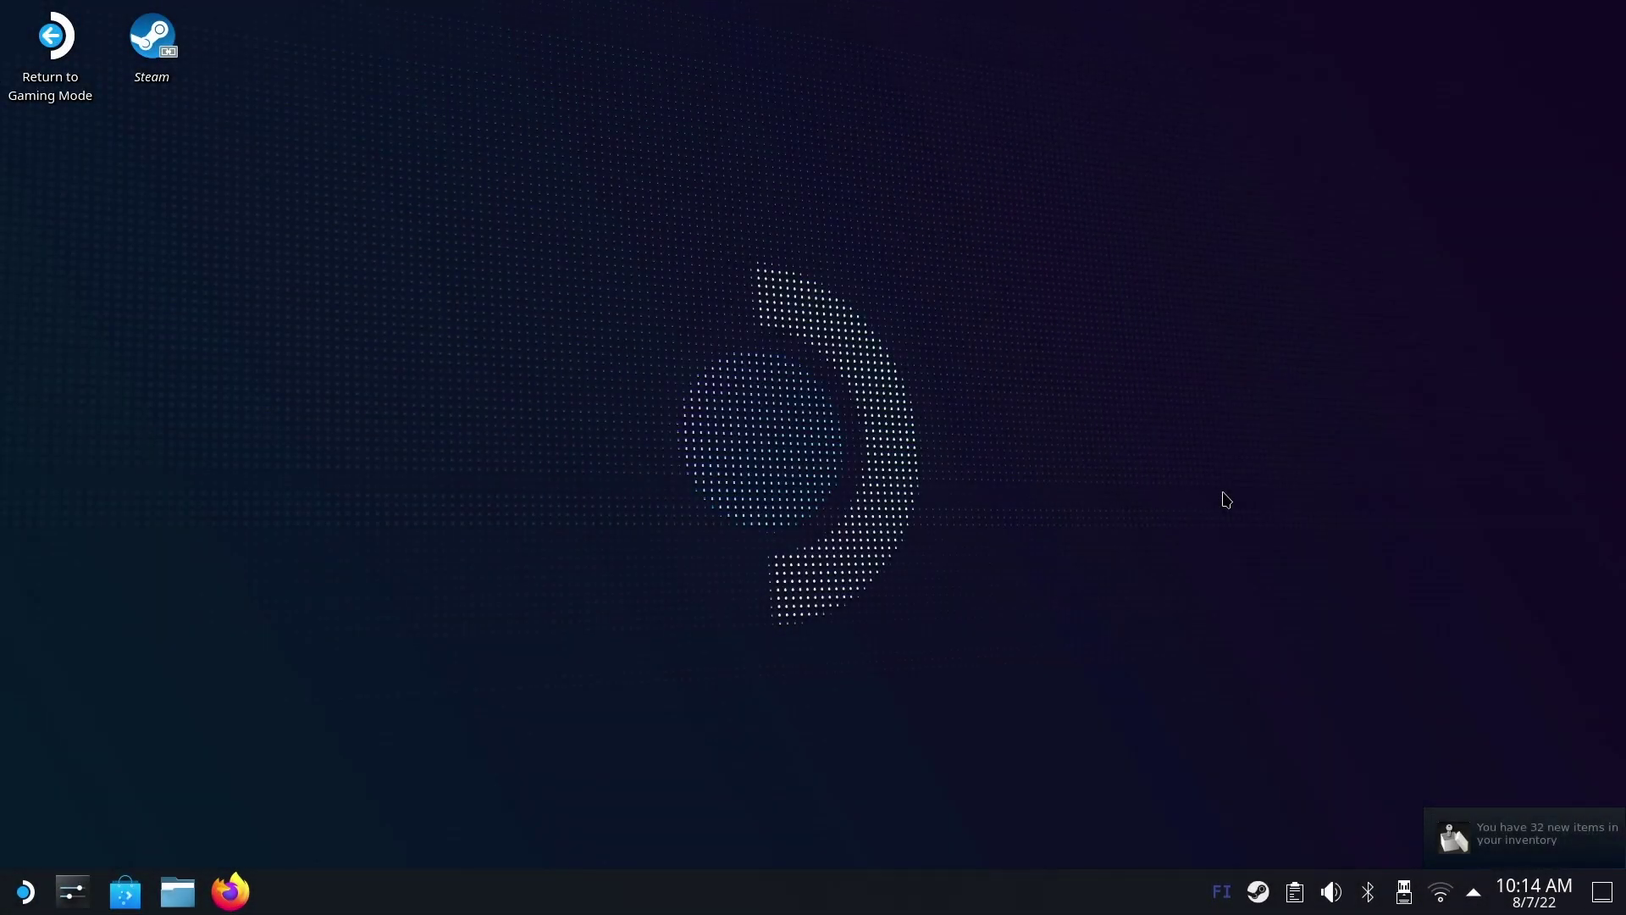
pyautogui.rightClick(1261, 900)
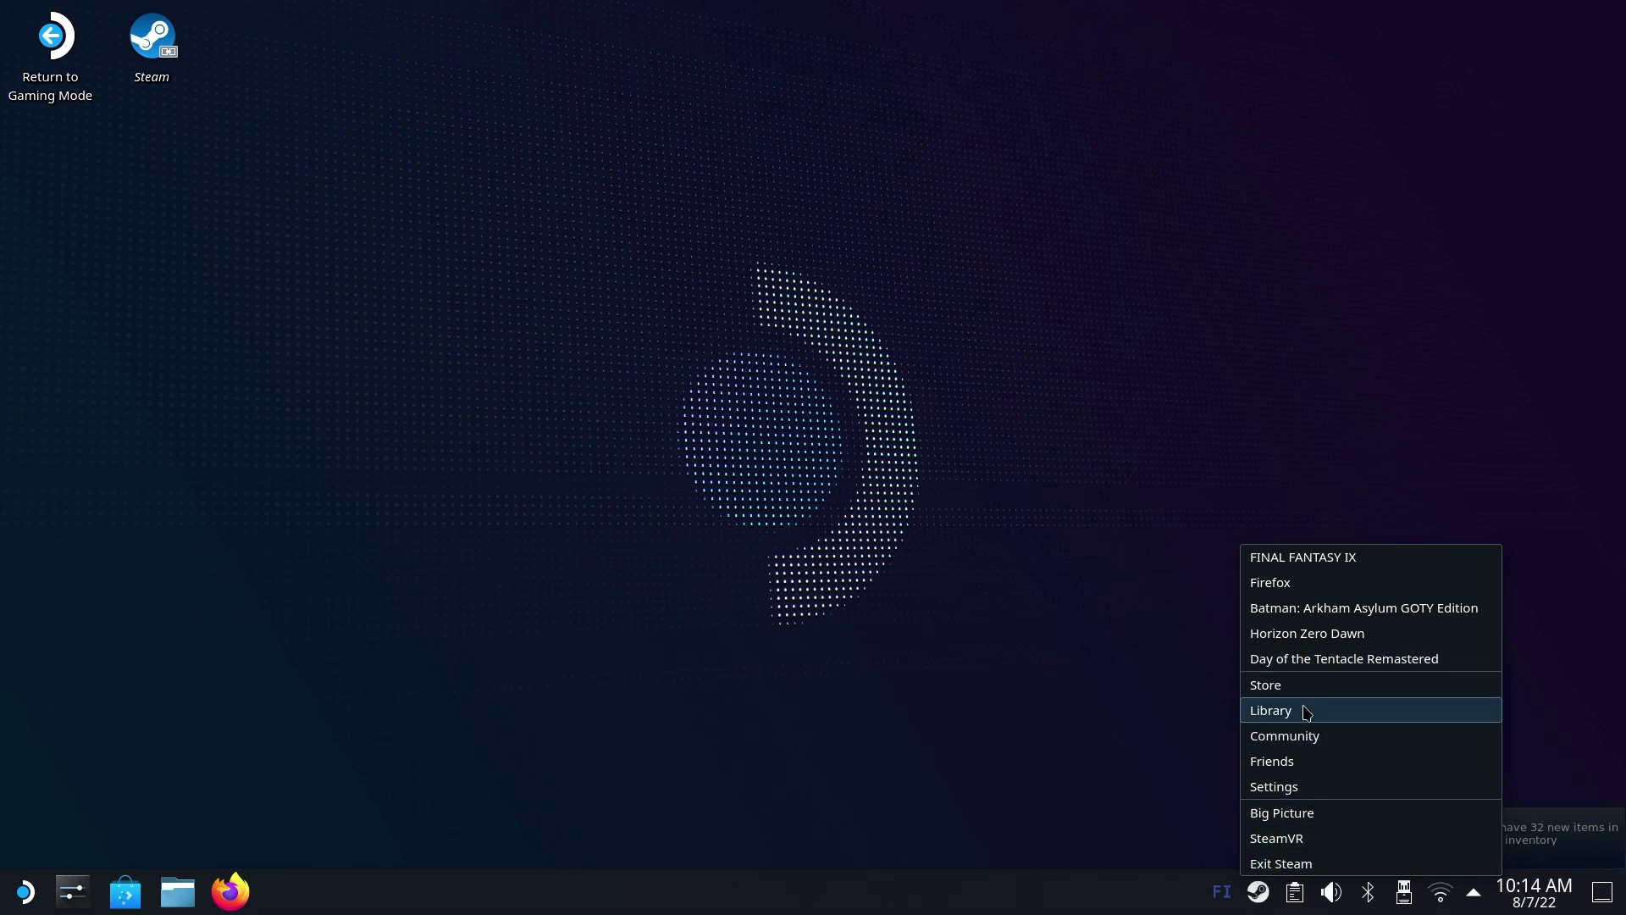
pyautogui.click(1307, 713)
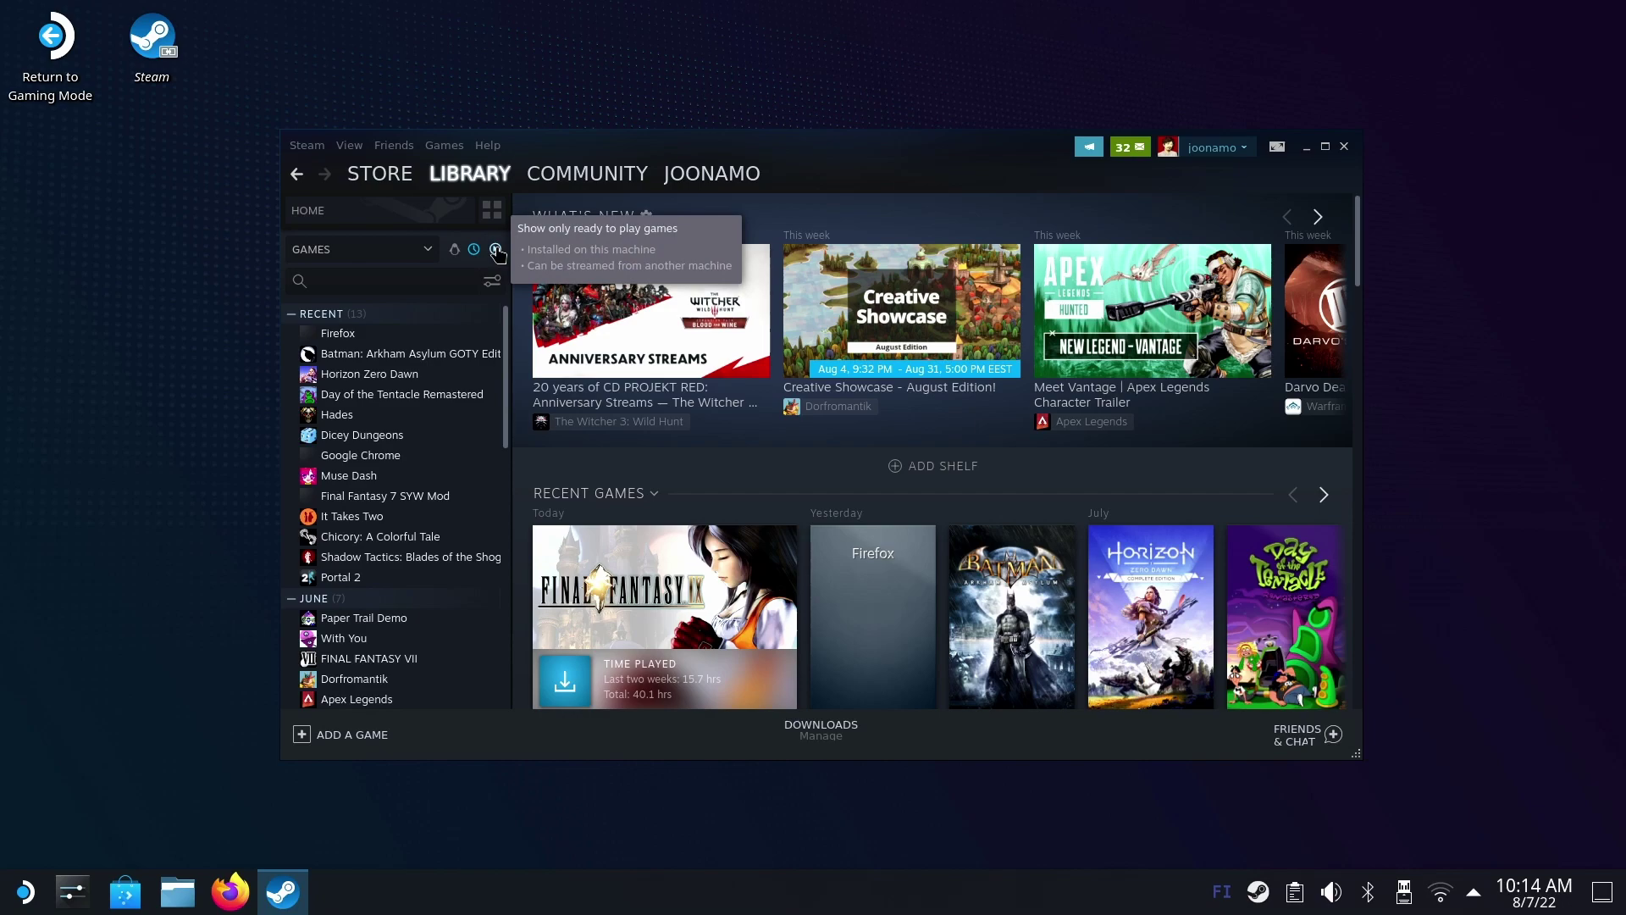
# Find FINAL FANTASY IX by searching 'final fan' and install it into /home/deck/.local/share/Steam
pyautogui.click(326, 287)
pyautogui.write('final fan')
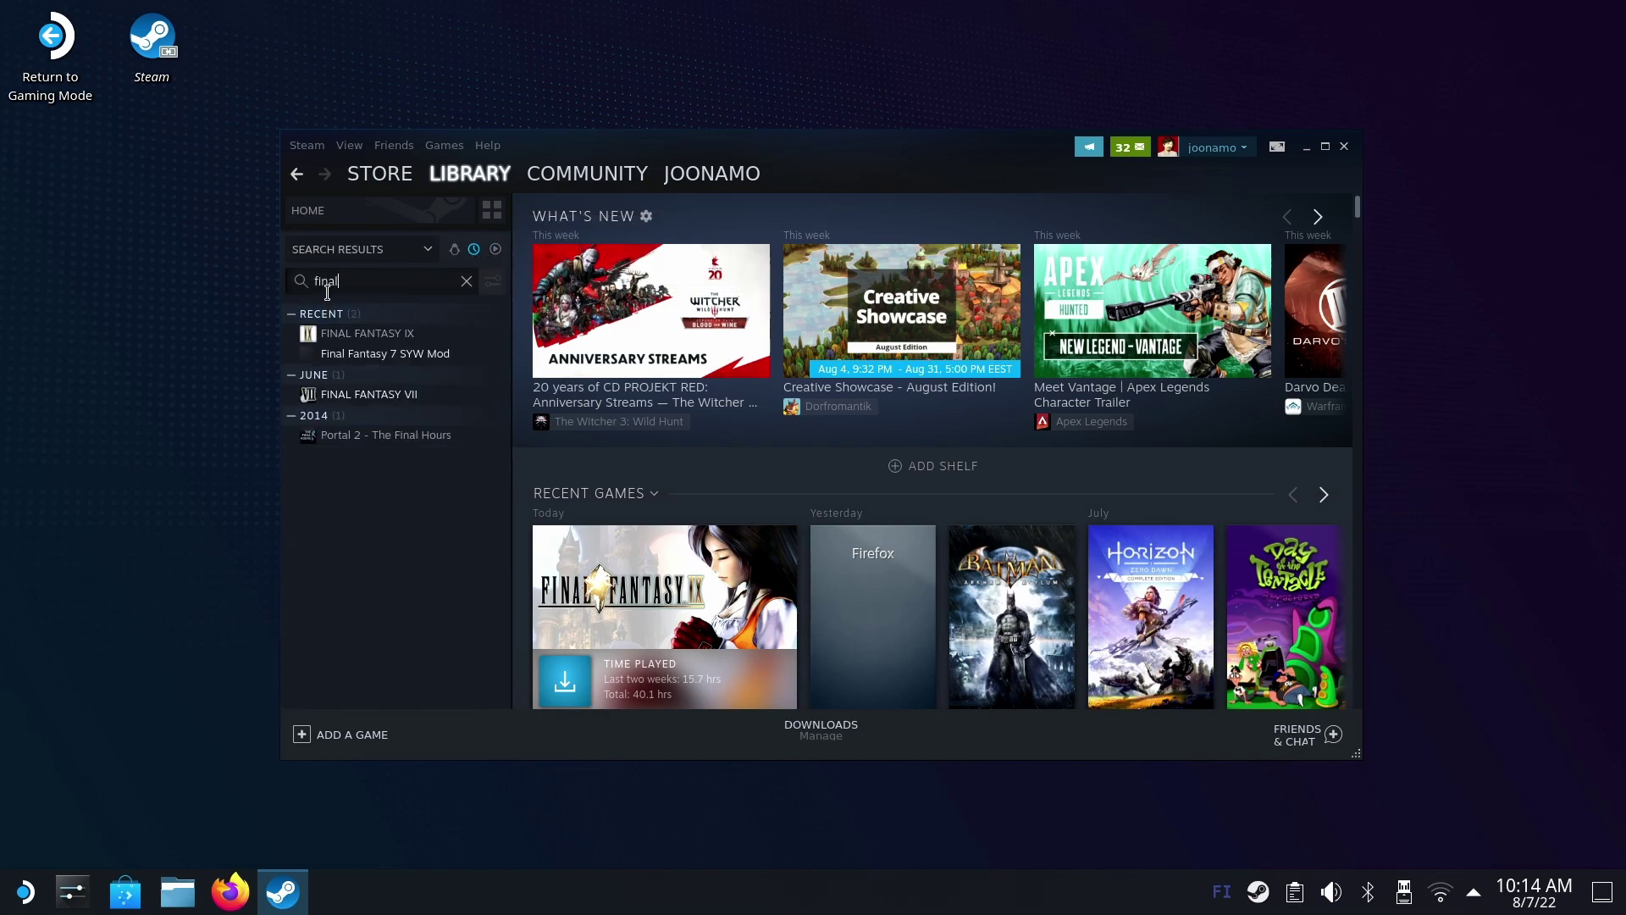
pyautogui.click(330, 337)
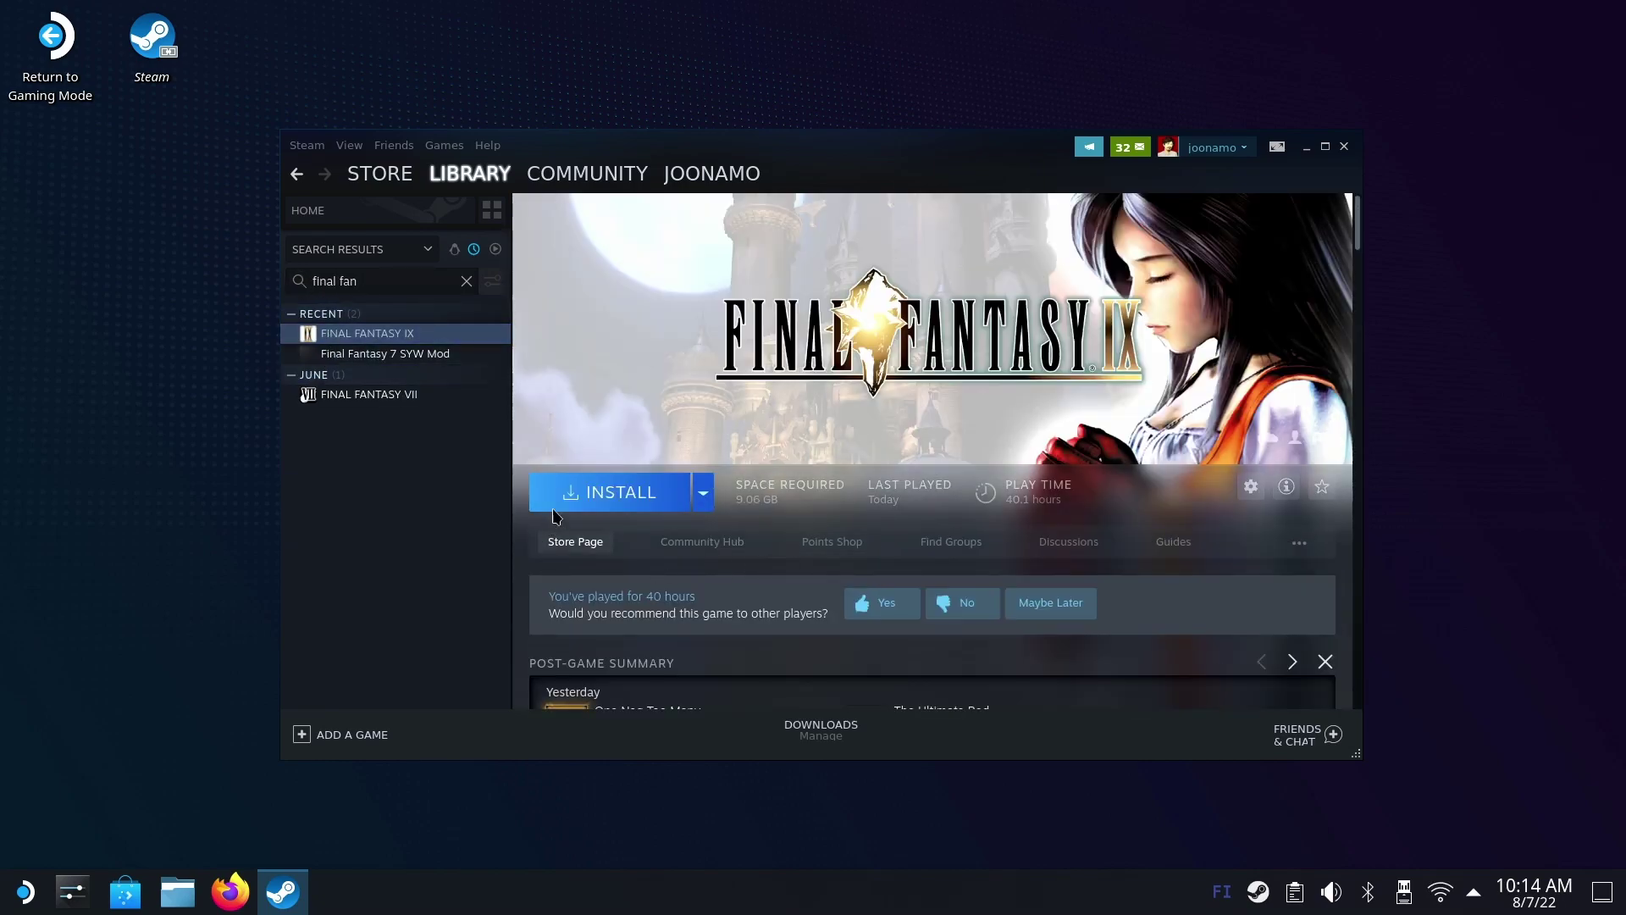
pyautogui.click(581, 493)
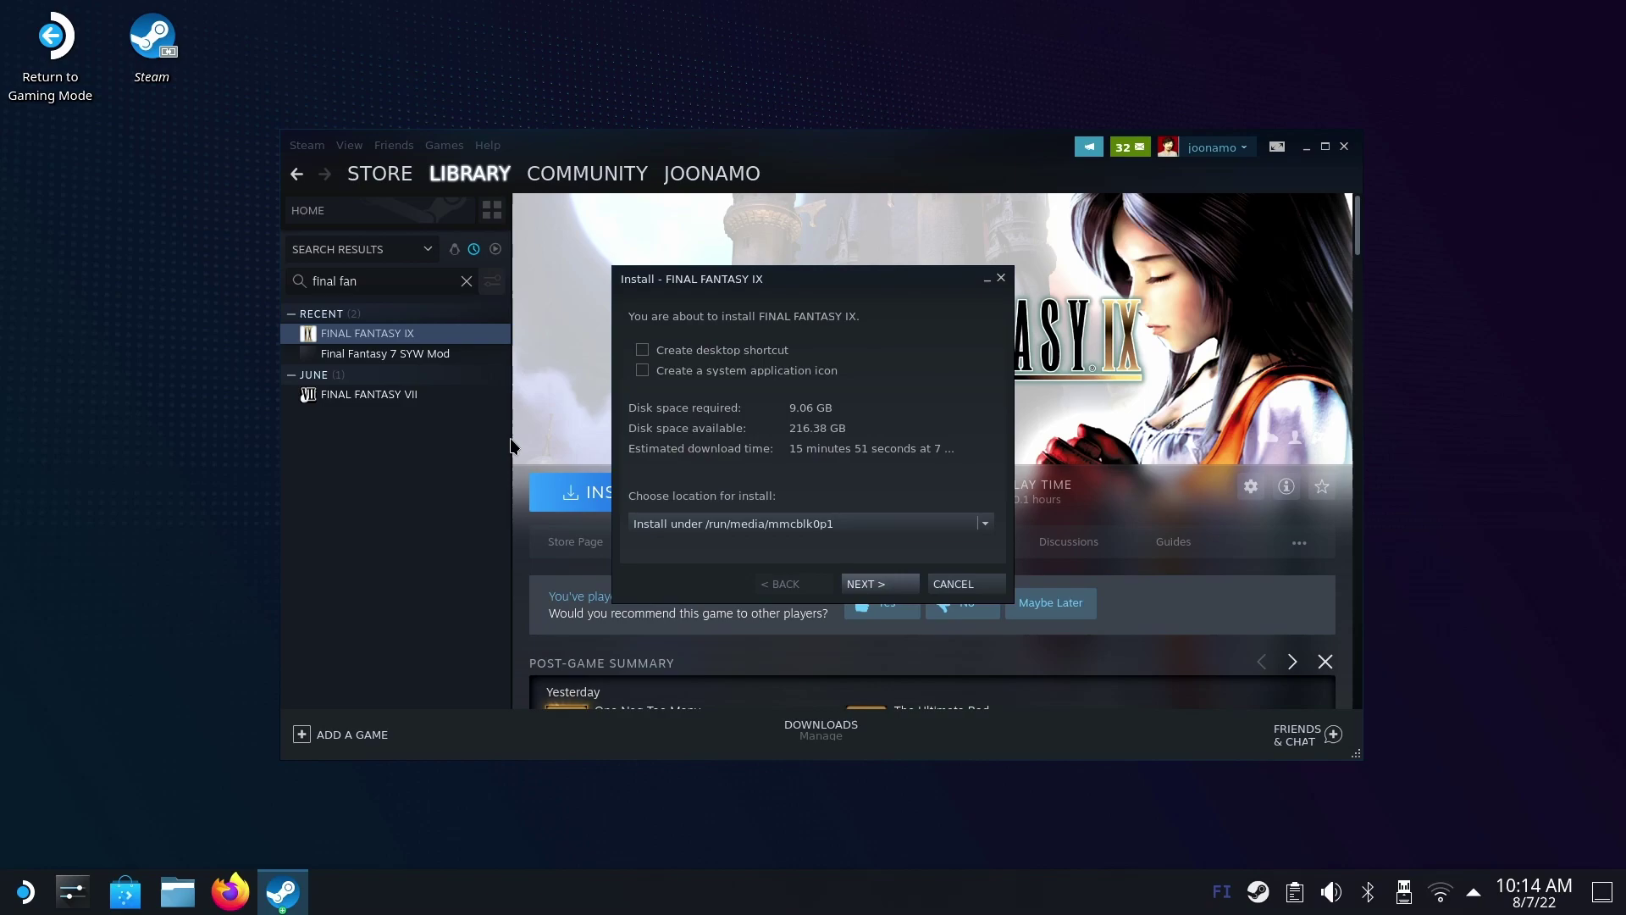
pyautogui.click(985, 524)
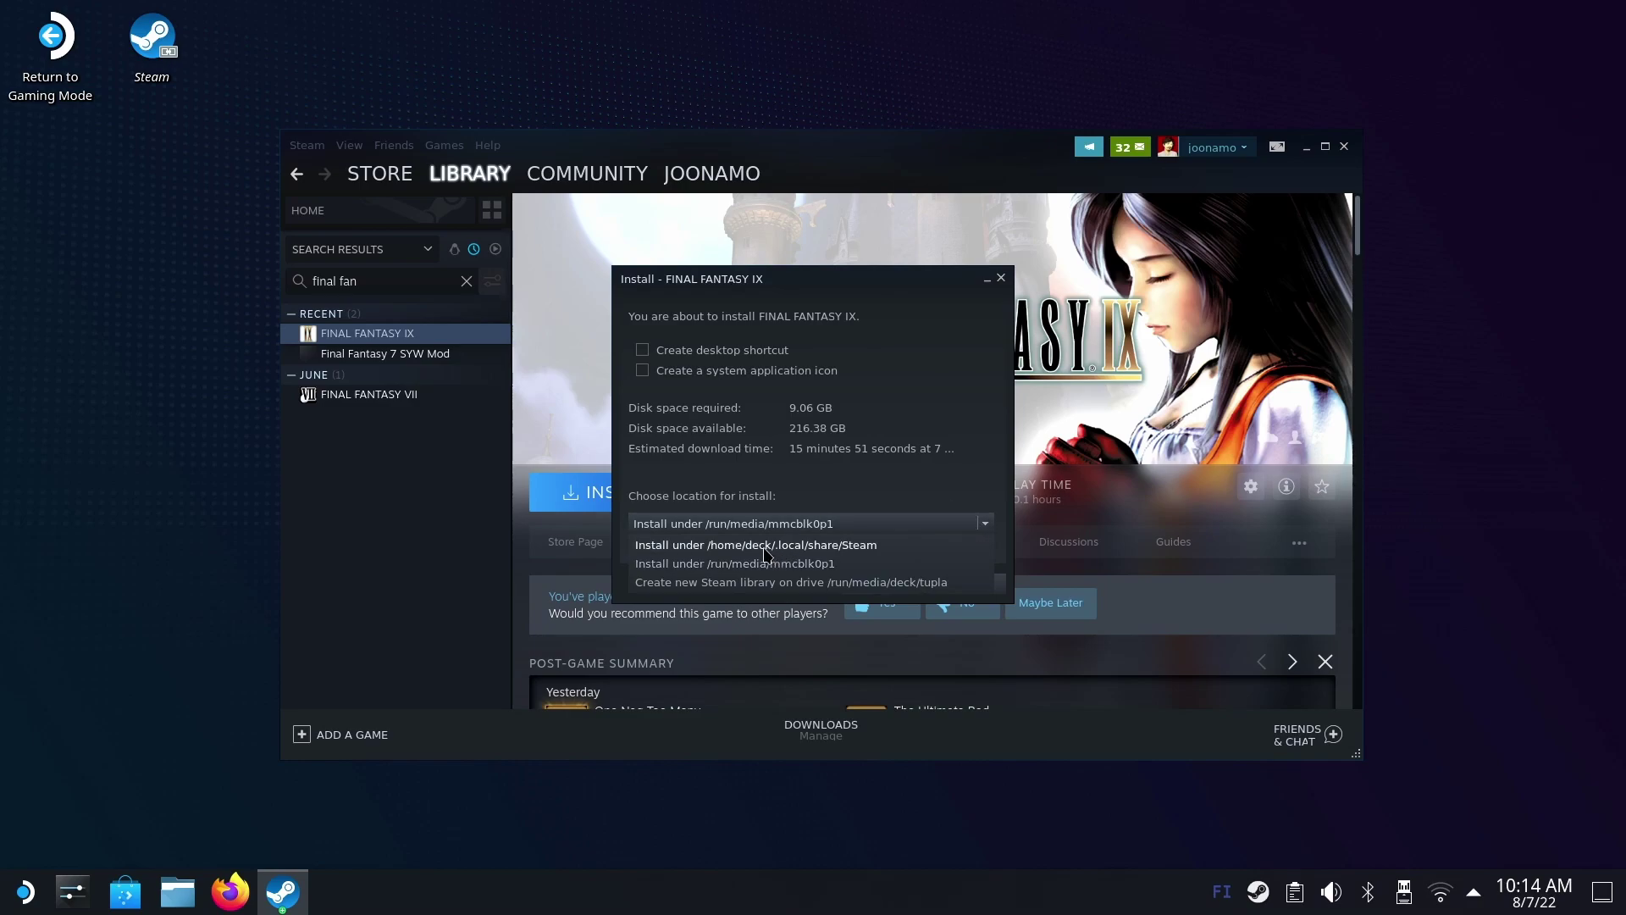
pyautogui.click(949, 554)
pyautogui.click(878, 586)
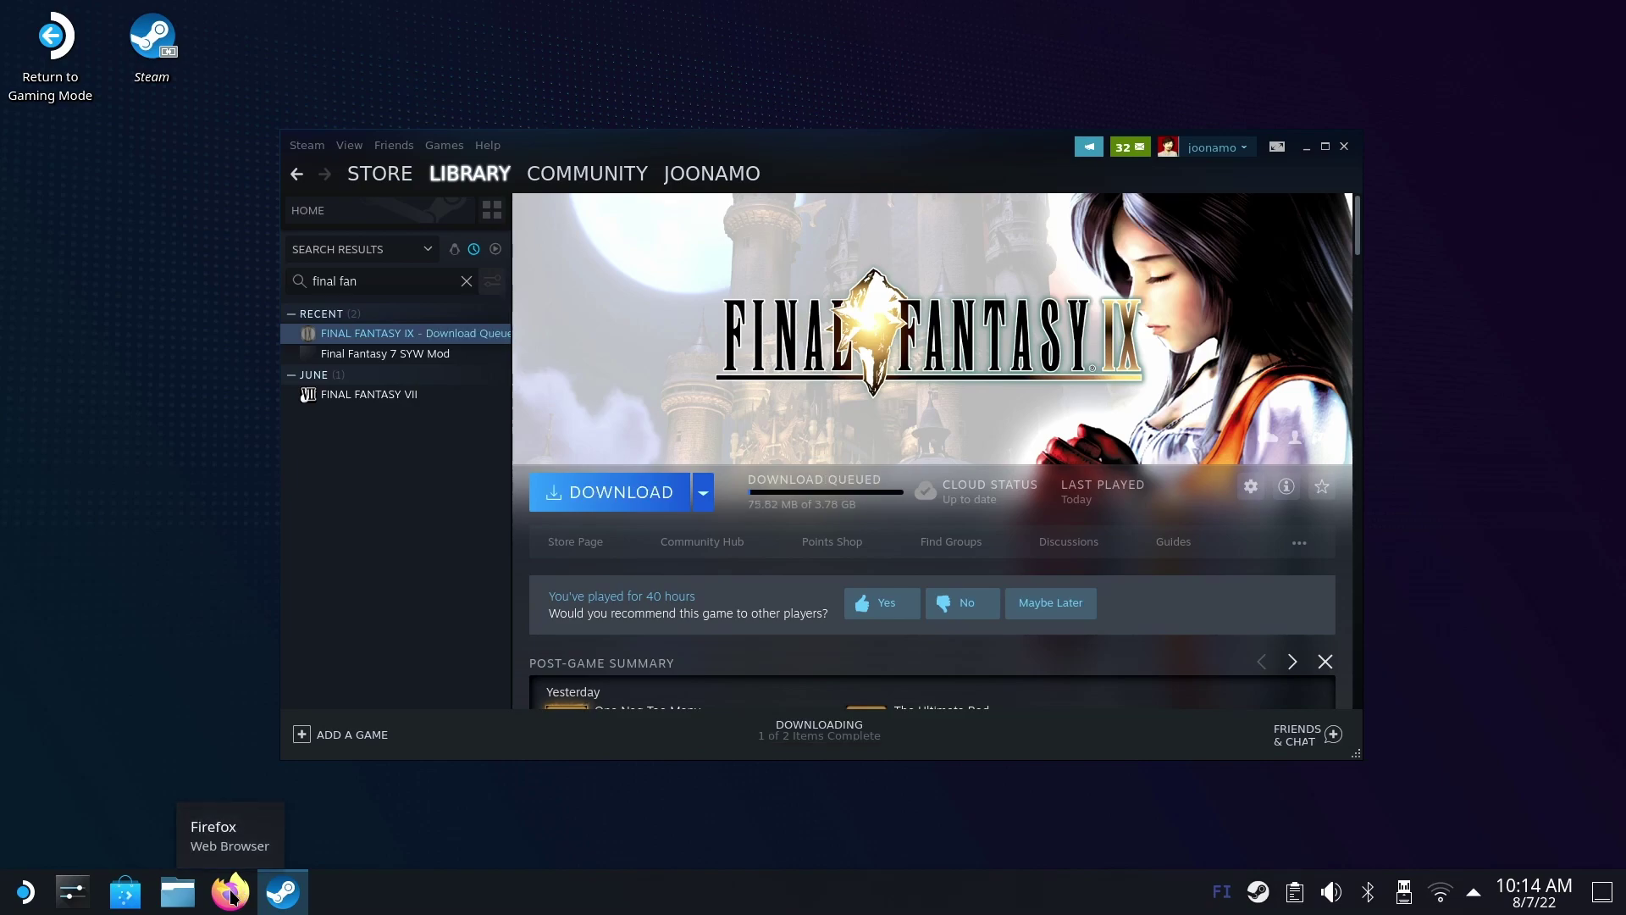
# Search Google for 'moguri mod' in Firefox
pyautogui.click(231, 894)
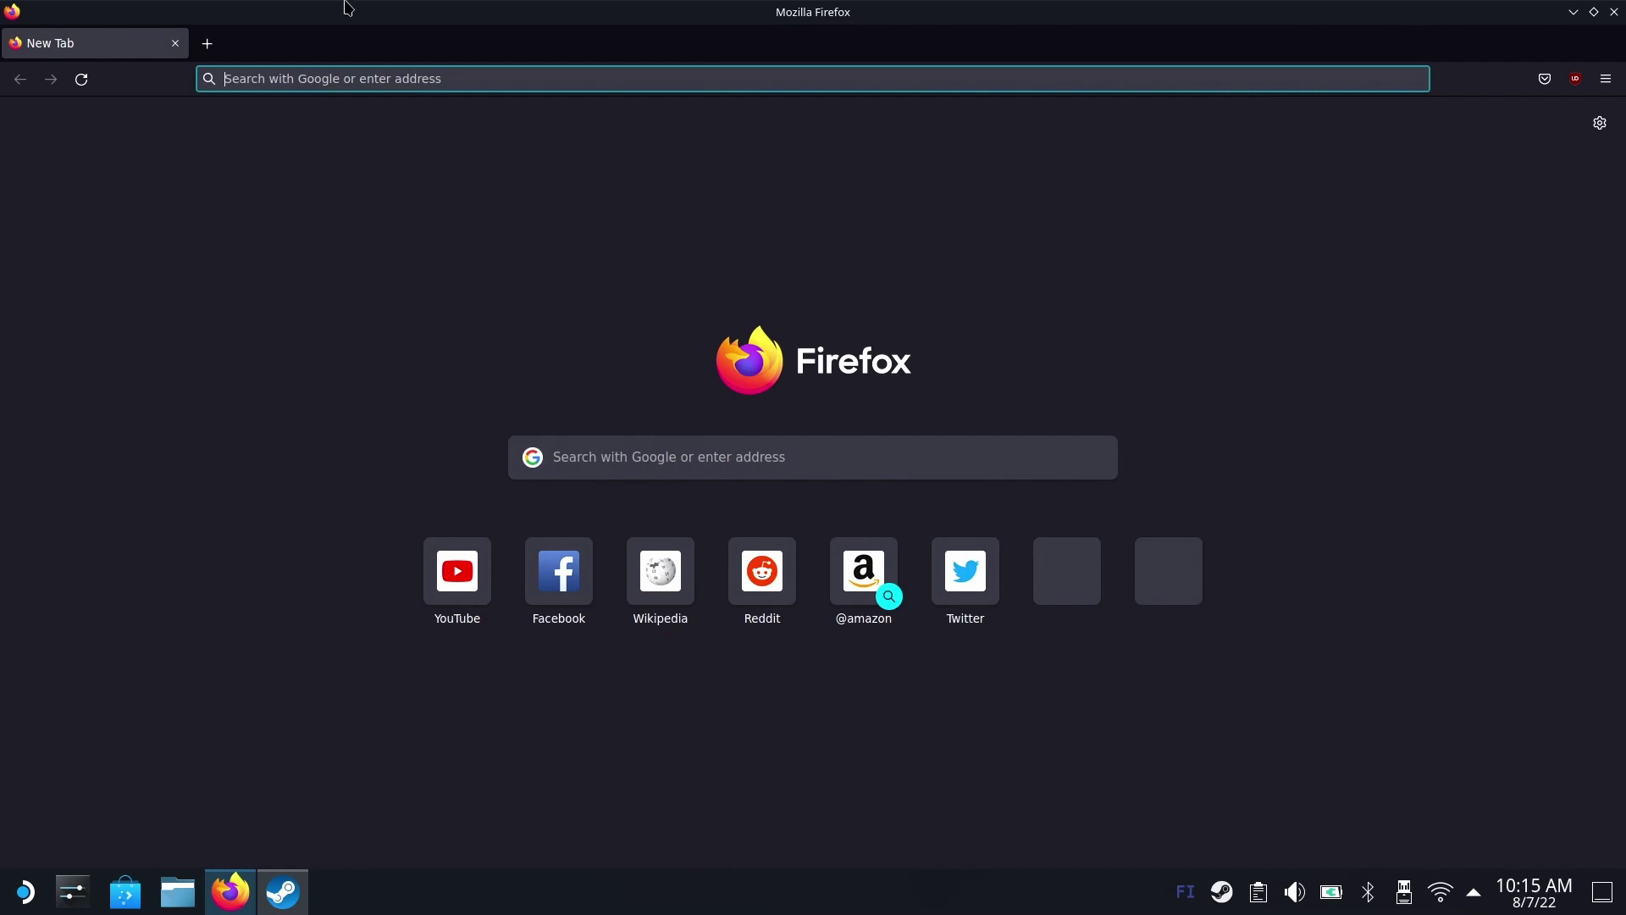
pyautogui.click(364, 78)
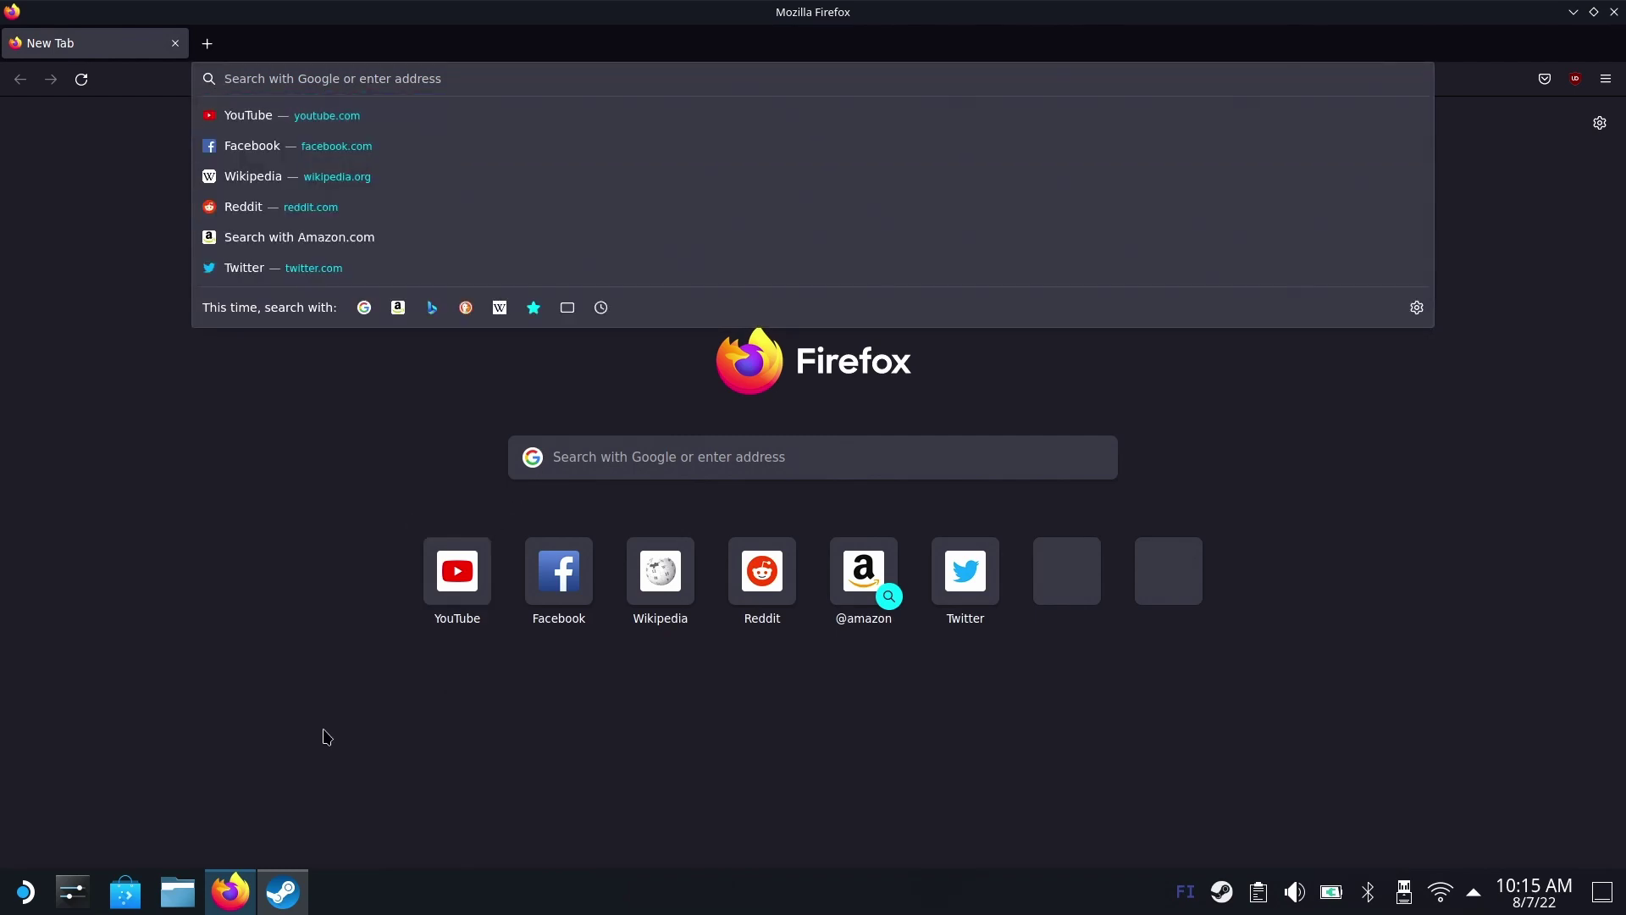
pyautogui.write('moguri mod')
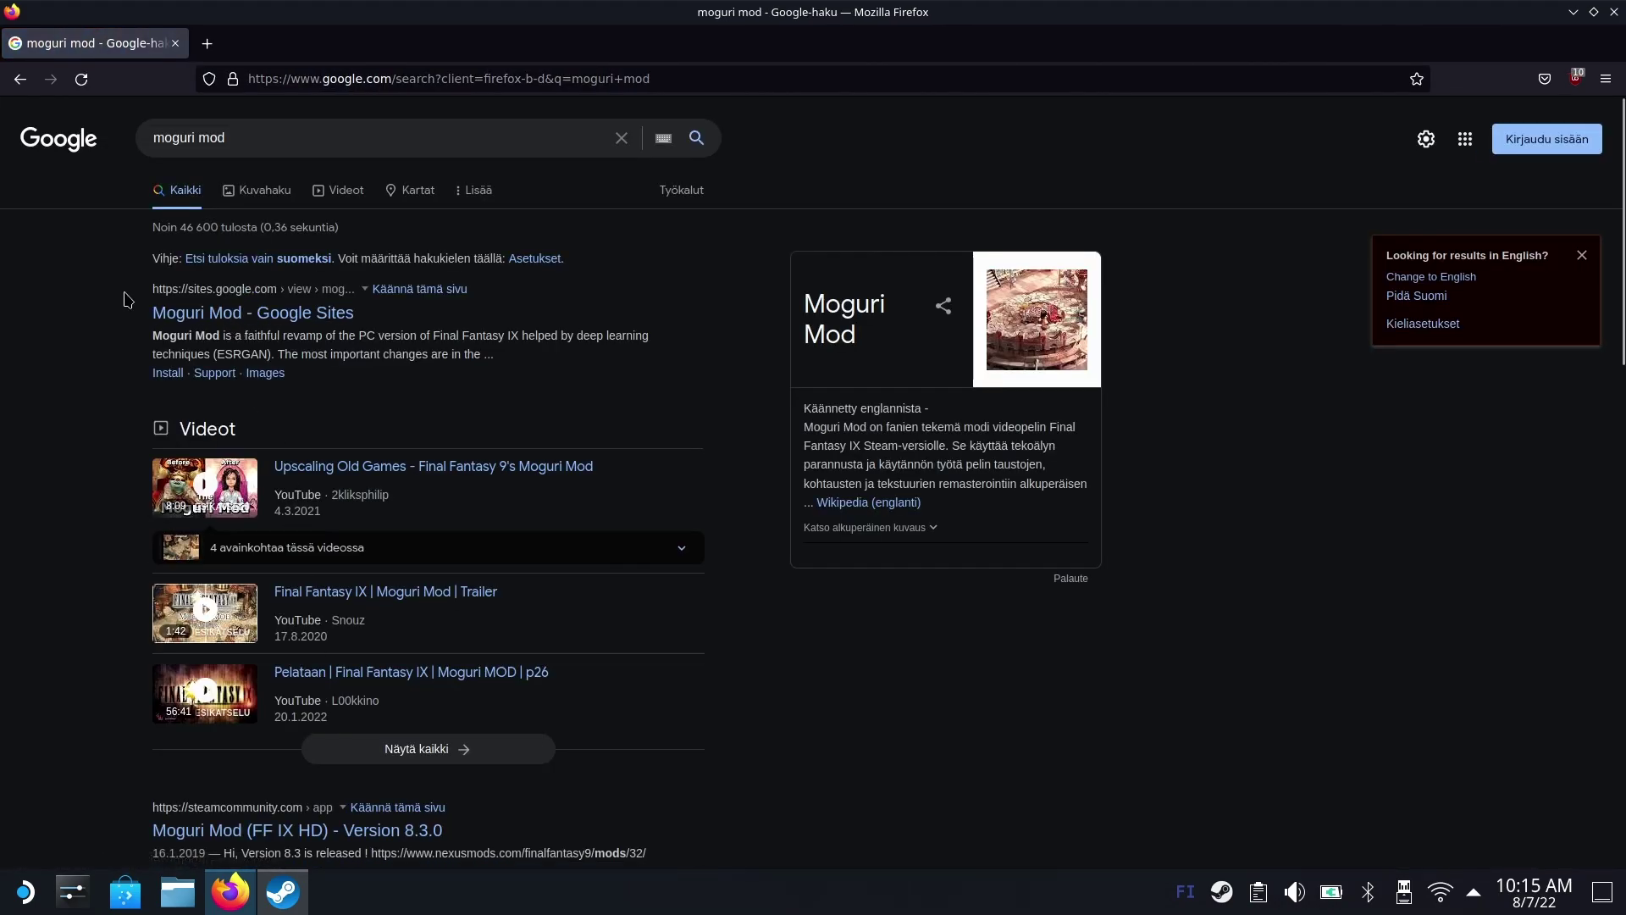
# Download Moguri Mod 8.3 from the Install page of the Moguri Mod Google Sites page
pyautogui.click(225, 315)
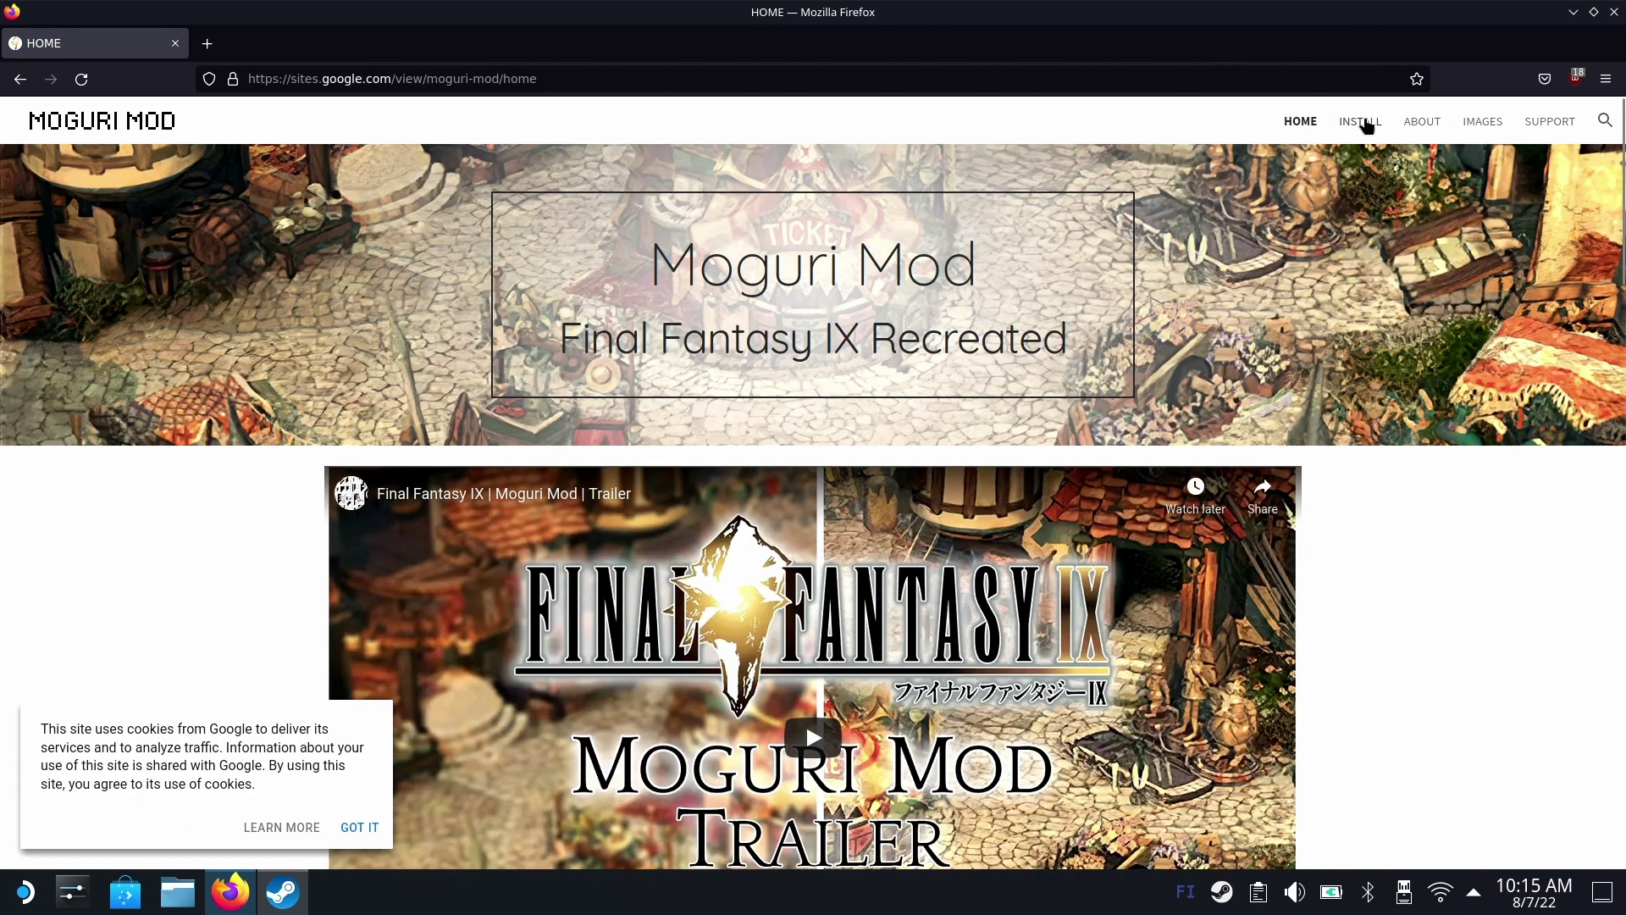
pyautogui.click(1364, 122)
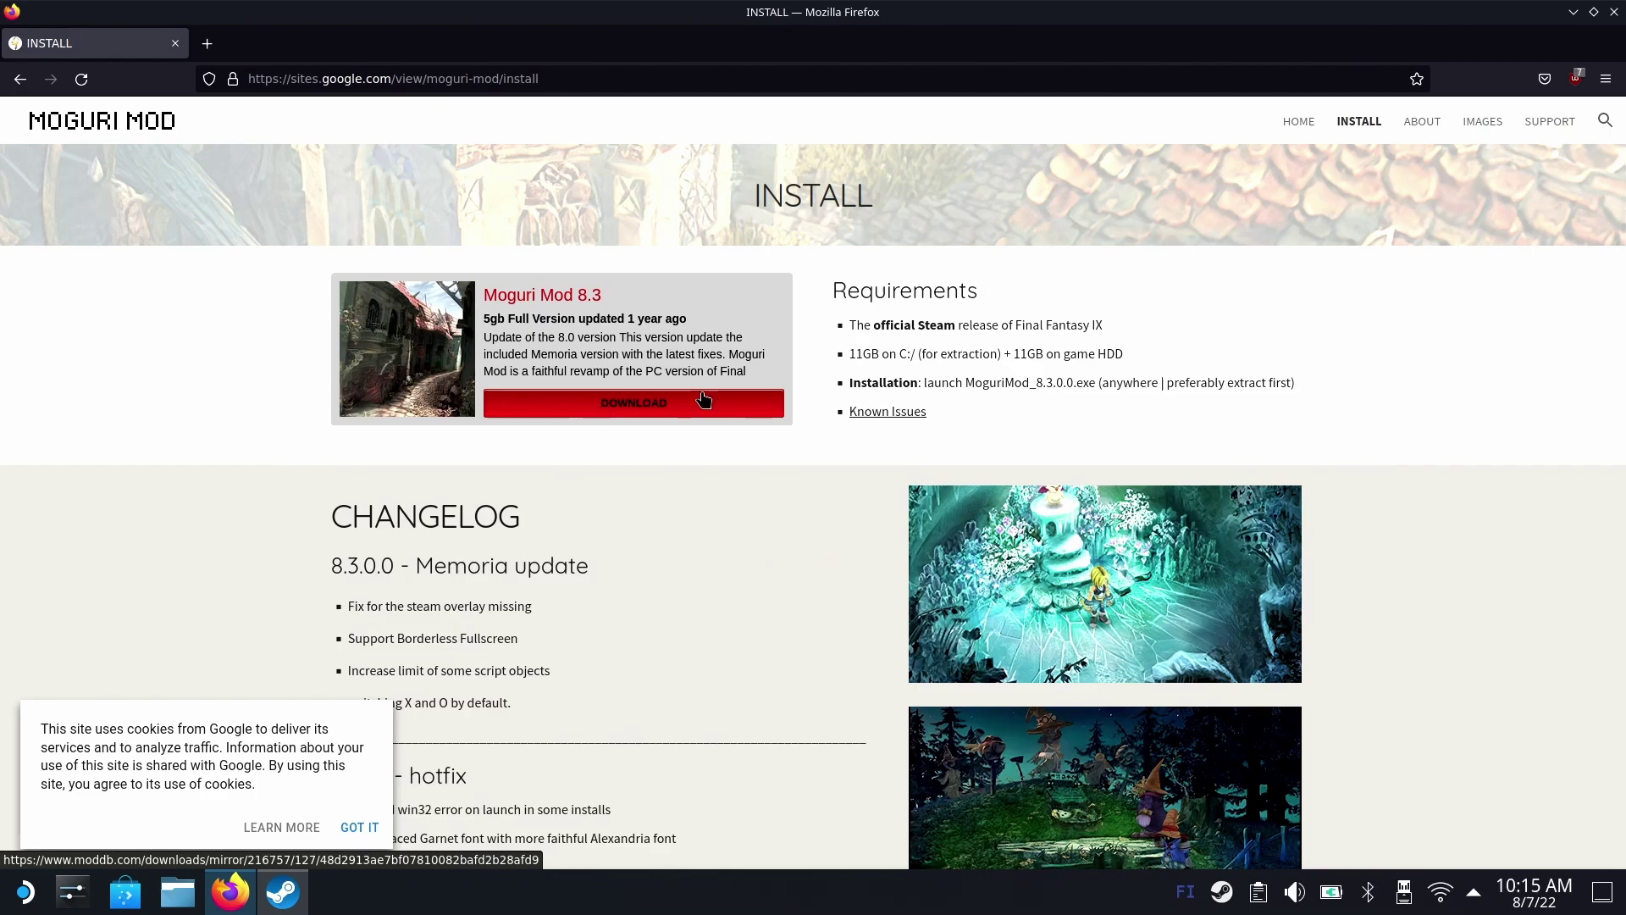
pyautogui.click(650, 412)
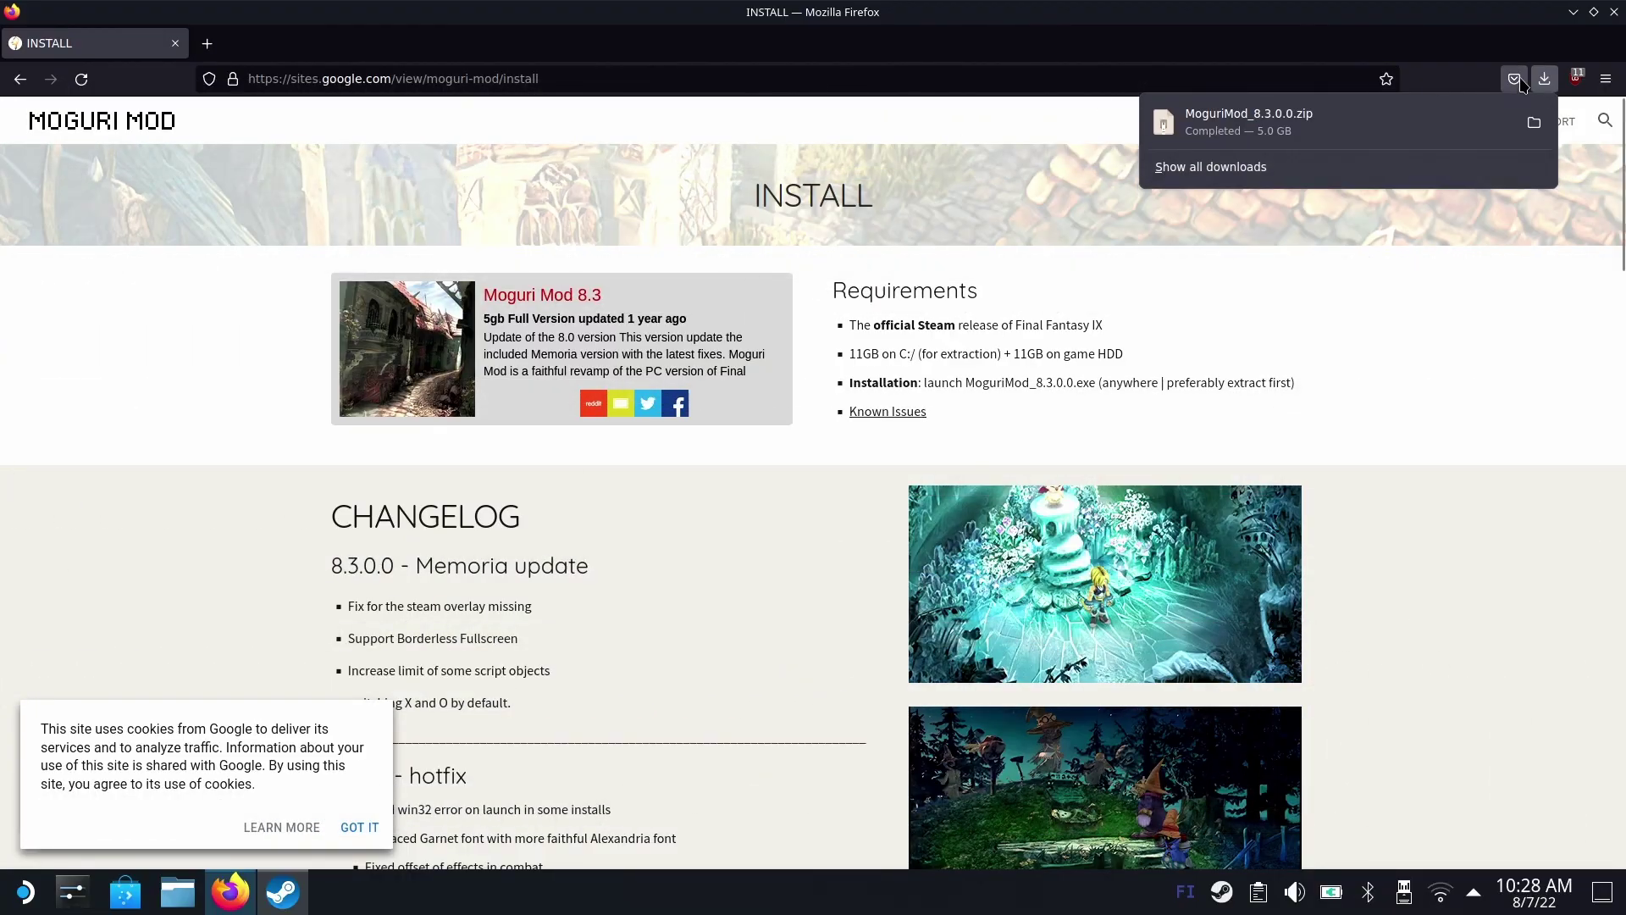
# Extract MoguriMod_8.3.0.0.zip in Downloads into the installer exe and two .7z archives
pyautogui.click(1534, 124)
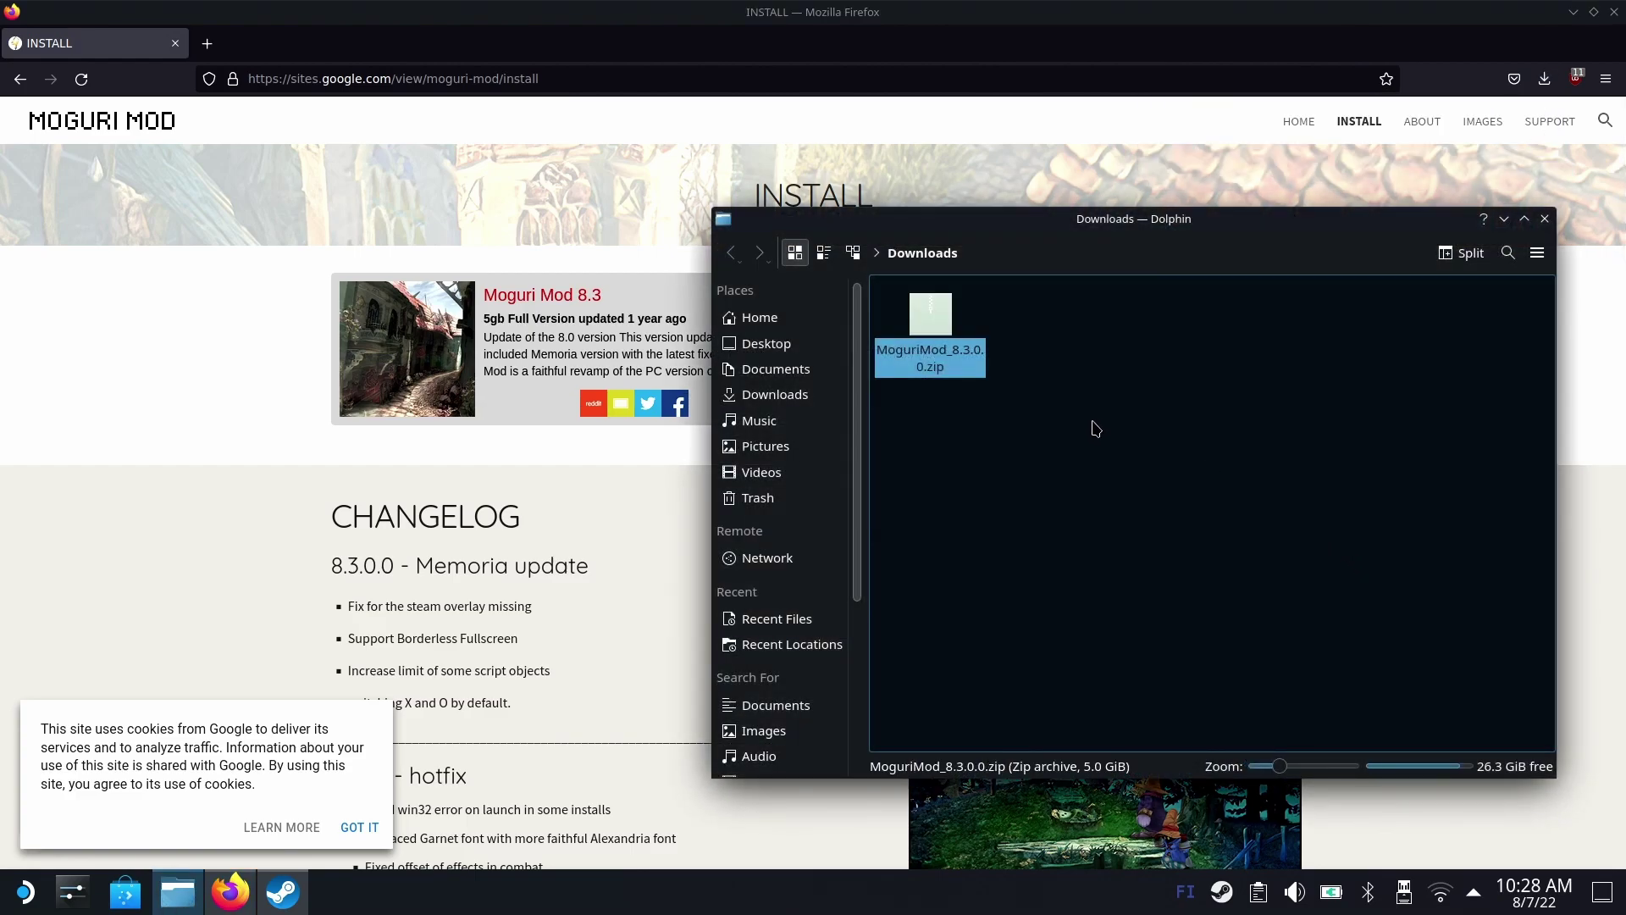
pyautogui.rightClick(943, 353)
pyautogui.moveTo(1051, 564)
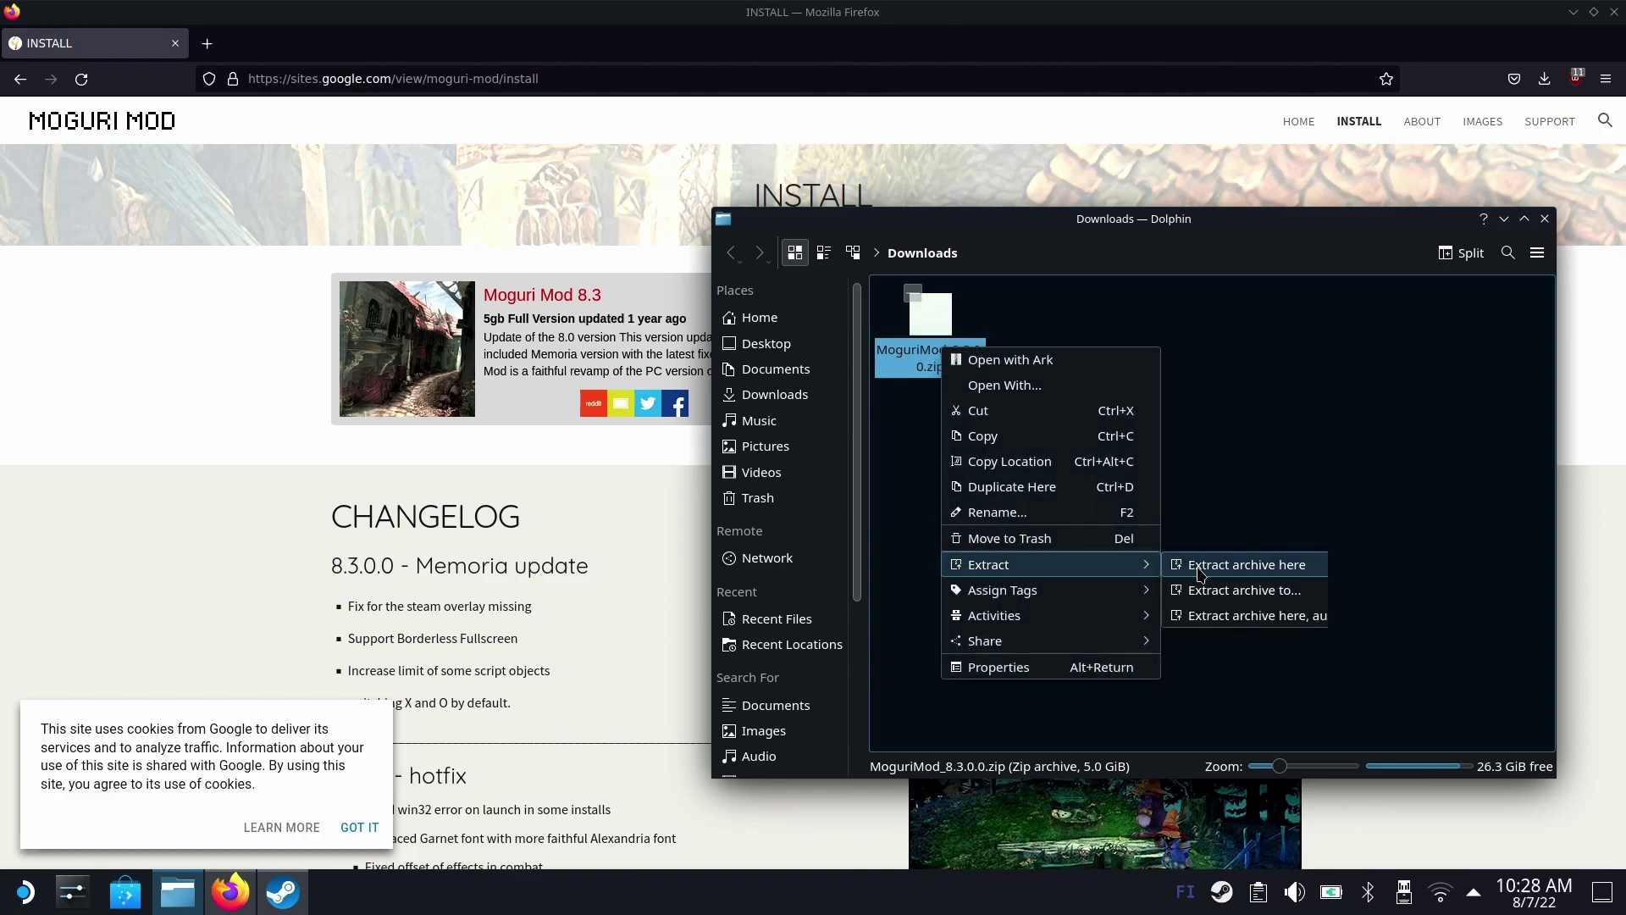
pyautogui.click(1330, 570)
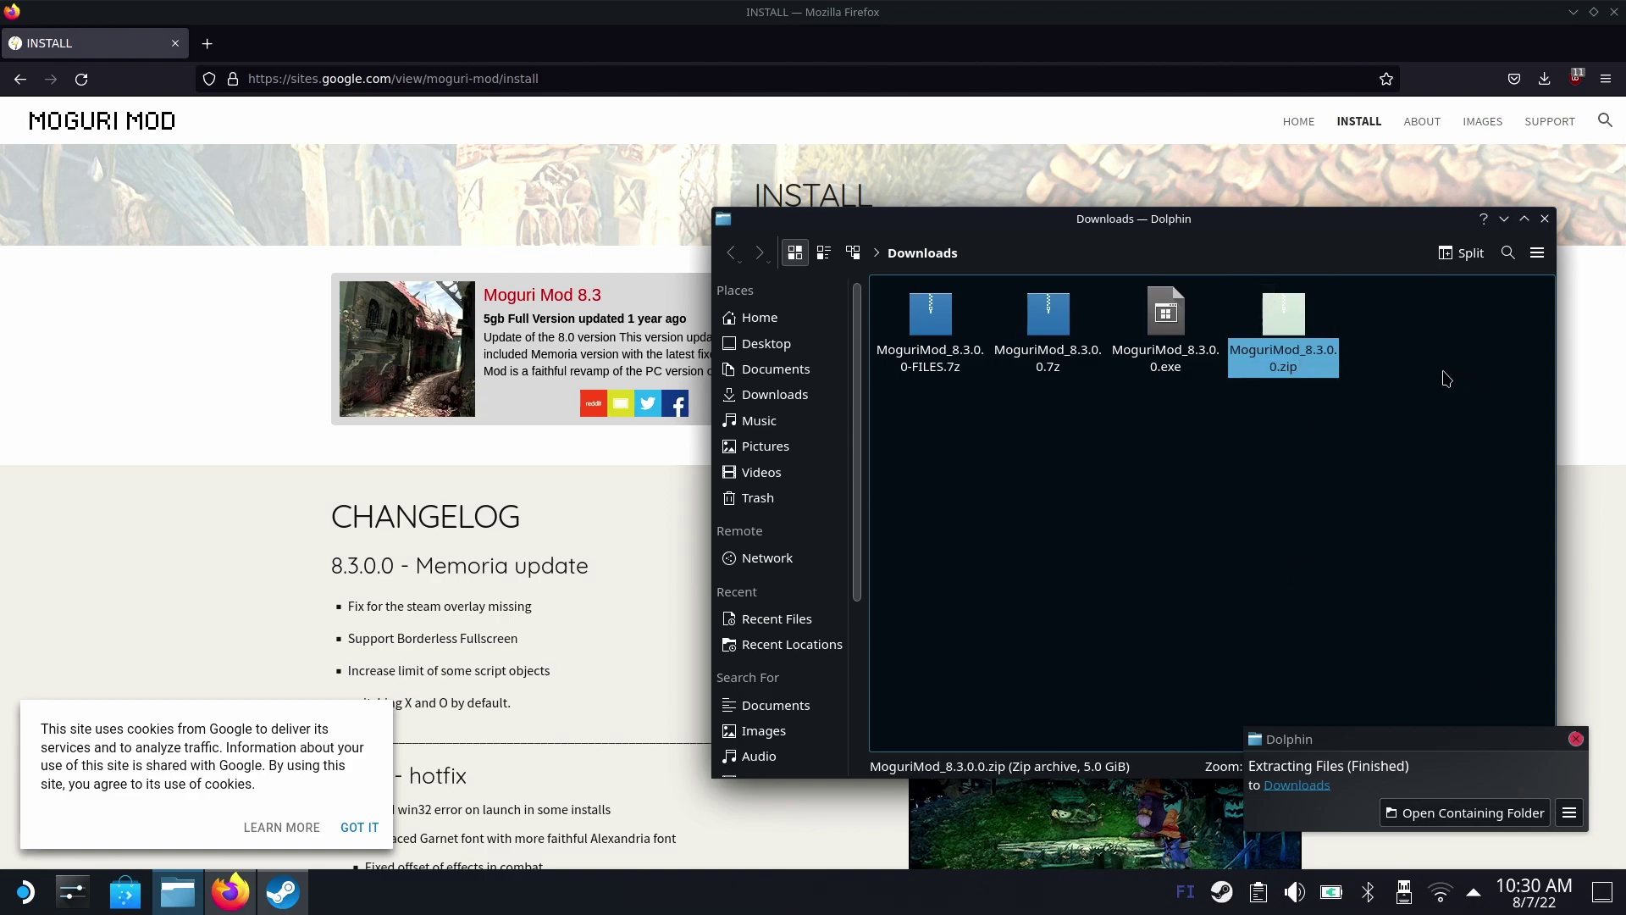
# Try running MoguriMod_8.3.0.0.exe, dismiss the application chooser, and minimize Firefox
pyautogui.press('Left')
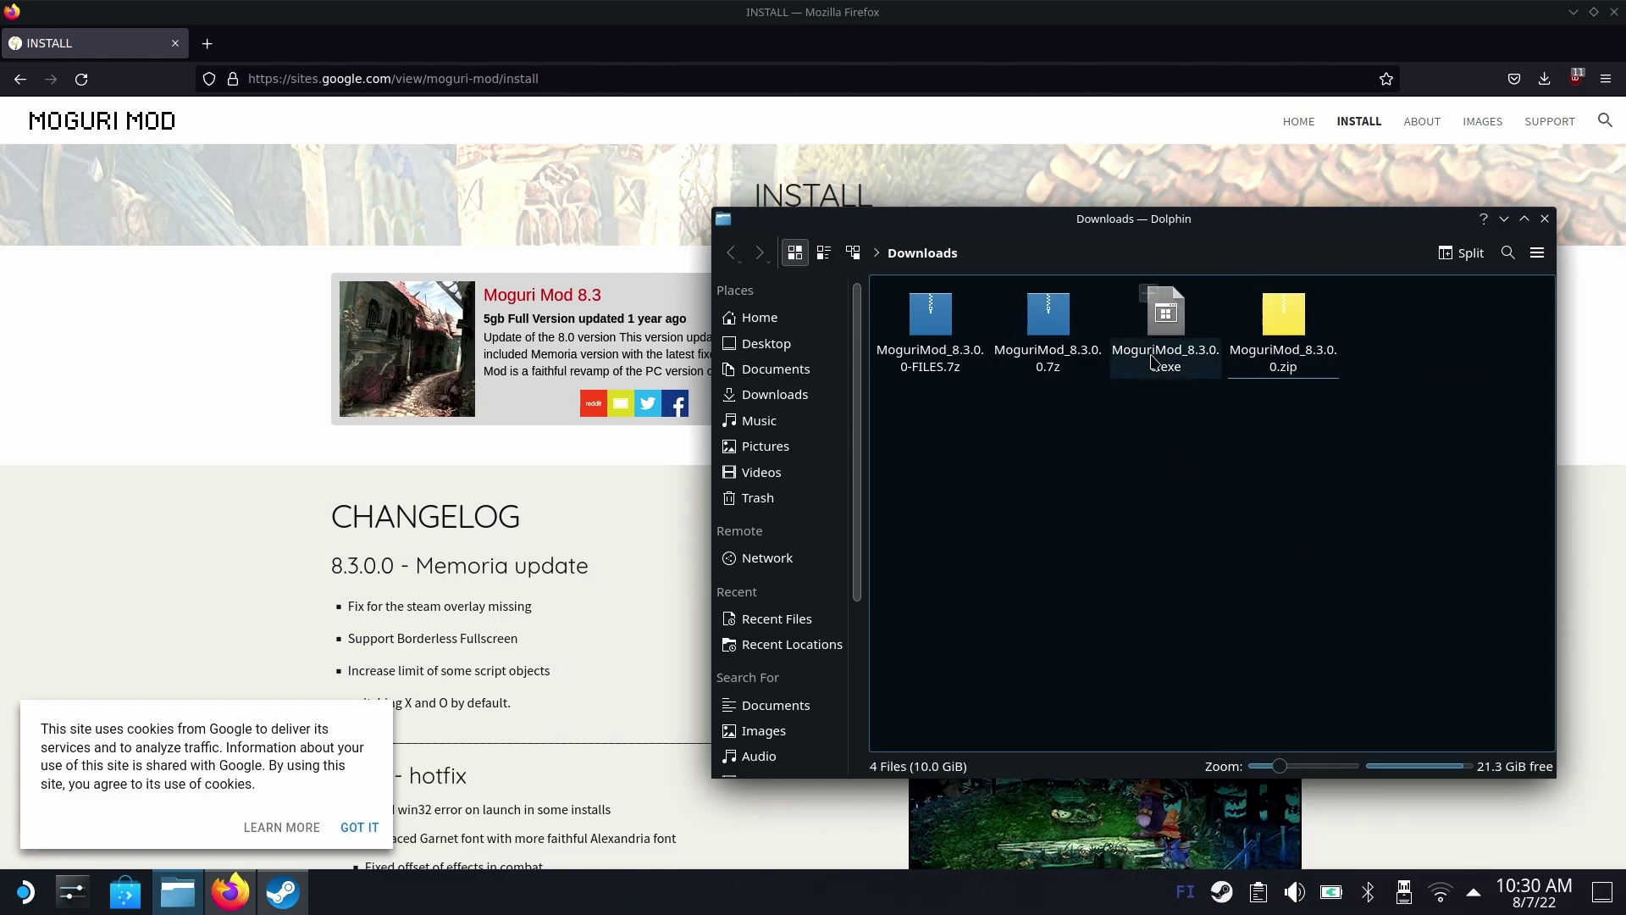
pyautogui.moveTo(1025, 412); pyautogui.dragTo(899, 348)
pyautogui.click(1165, 331)
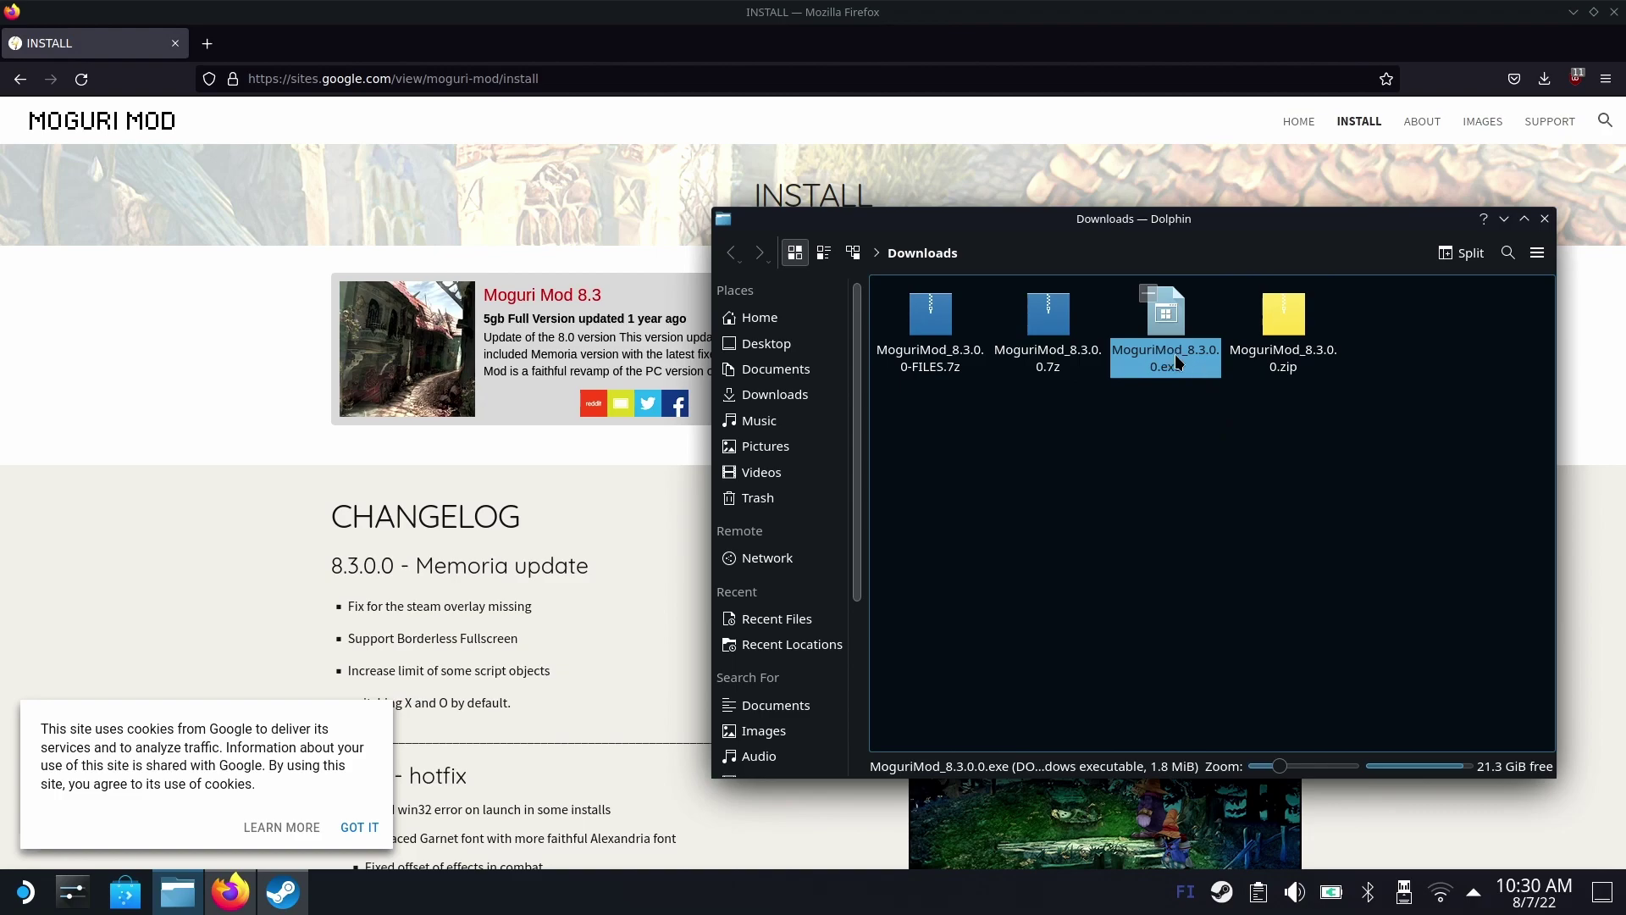
pyautogui.doubleClick(1175, 354)
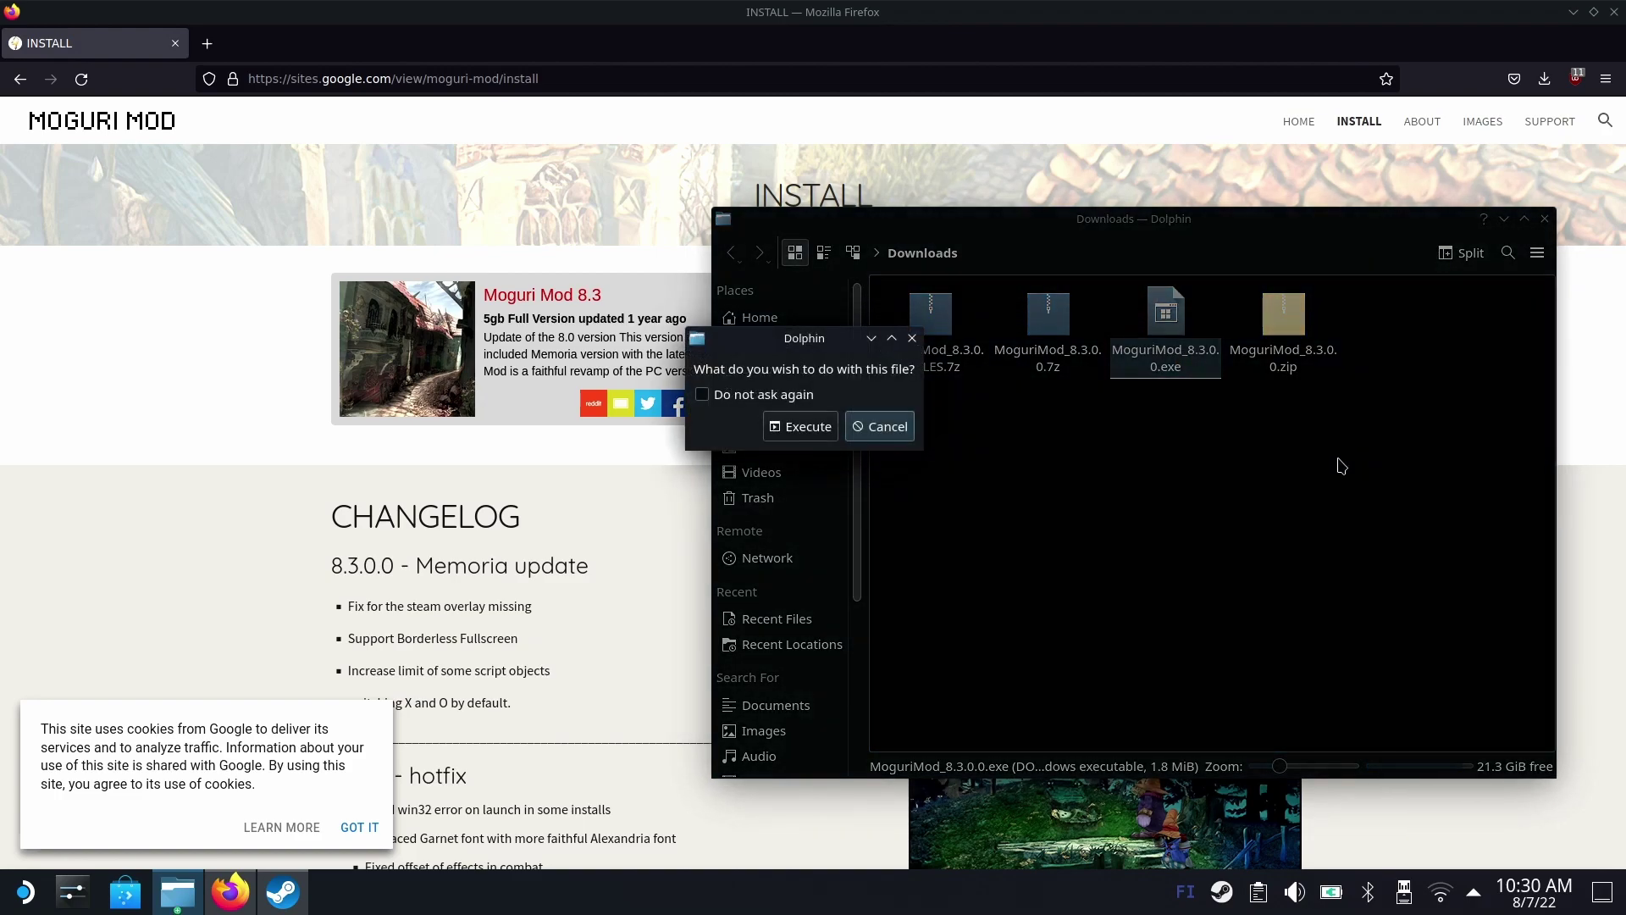
pyautogui.click(802, 428)
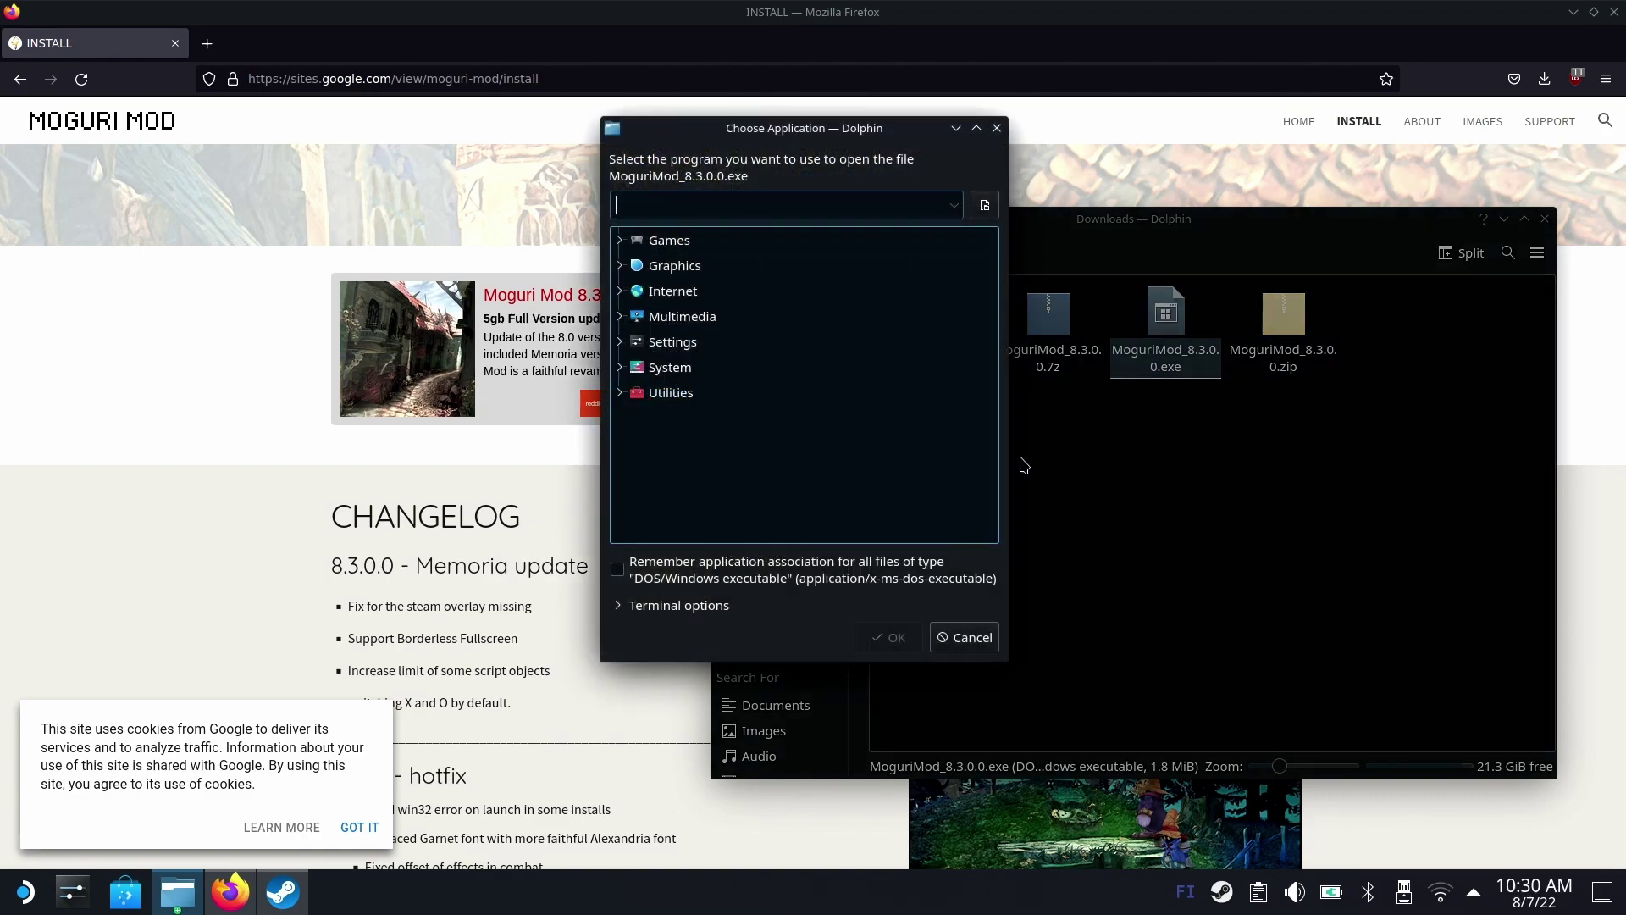
pyautogui.click(998, 130)
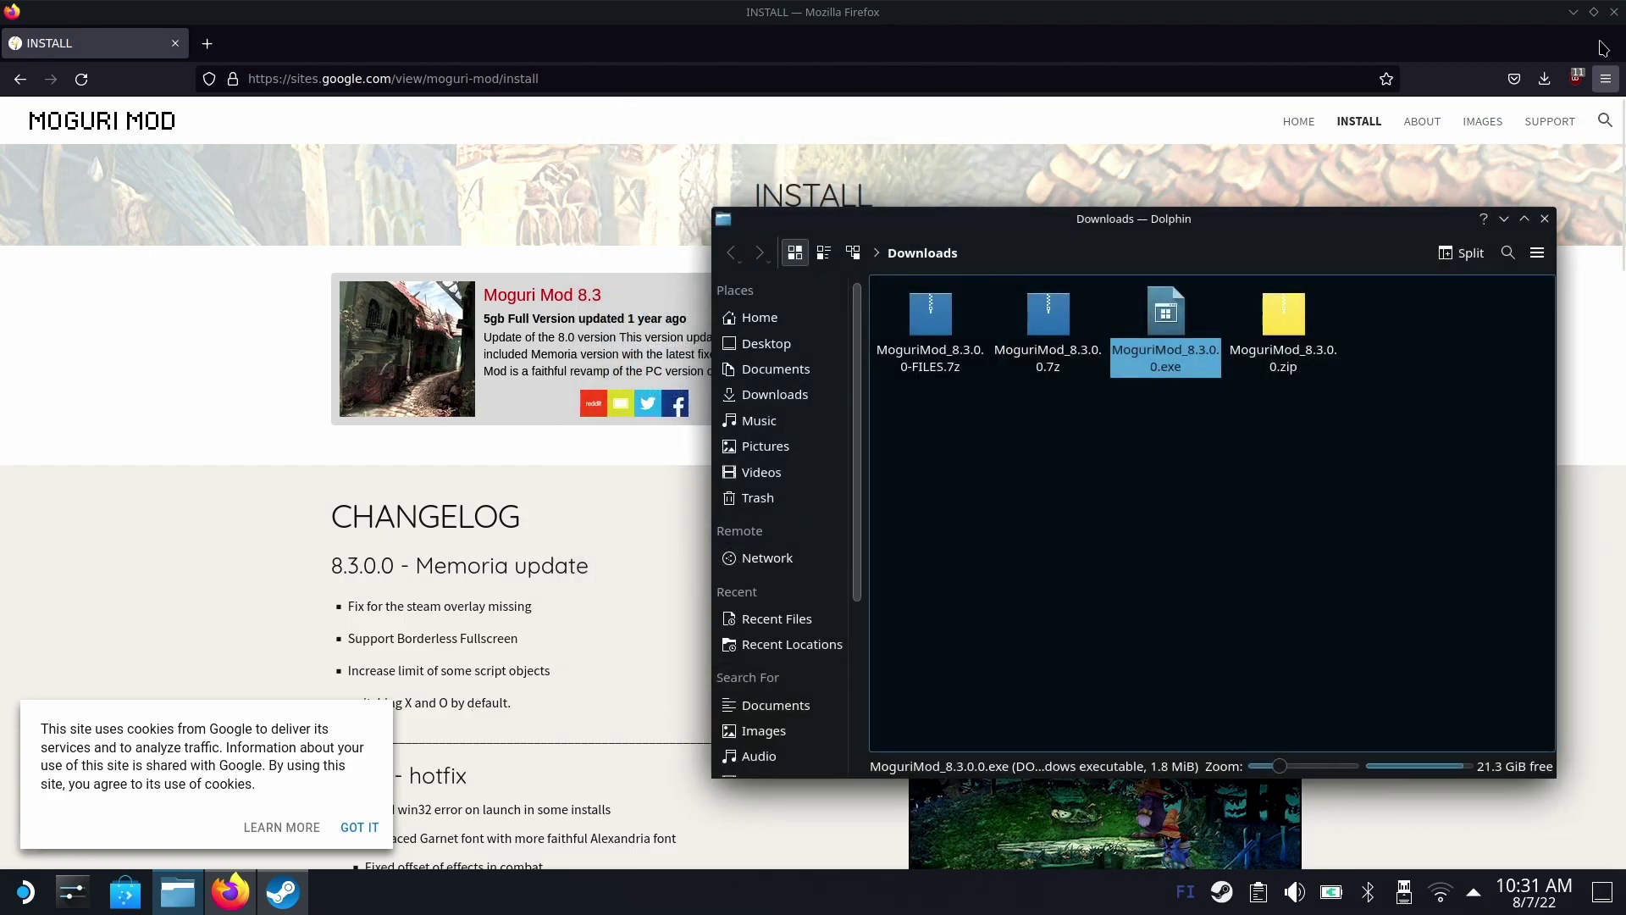
pyautogui.click(1573, 12)
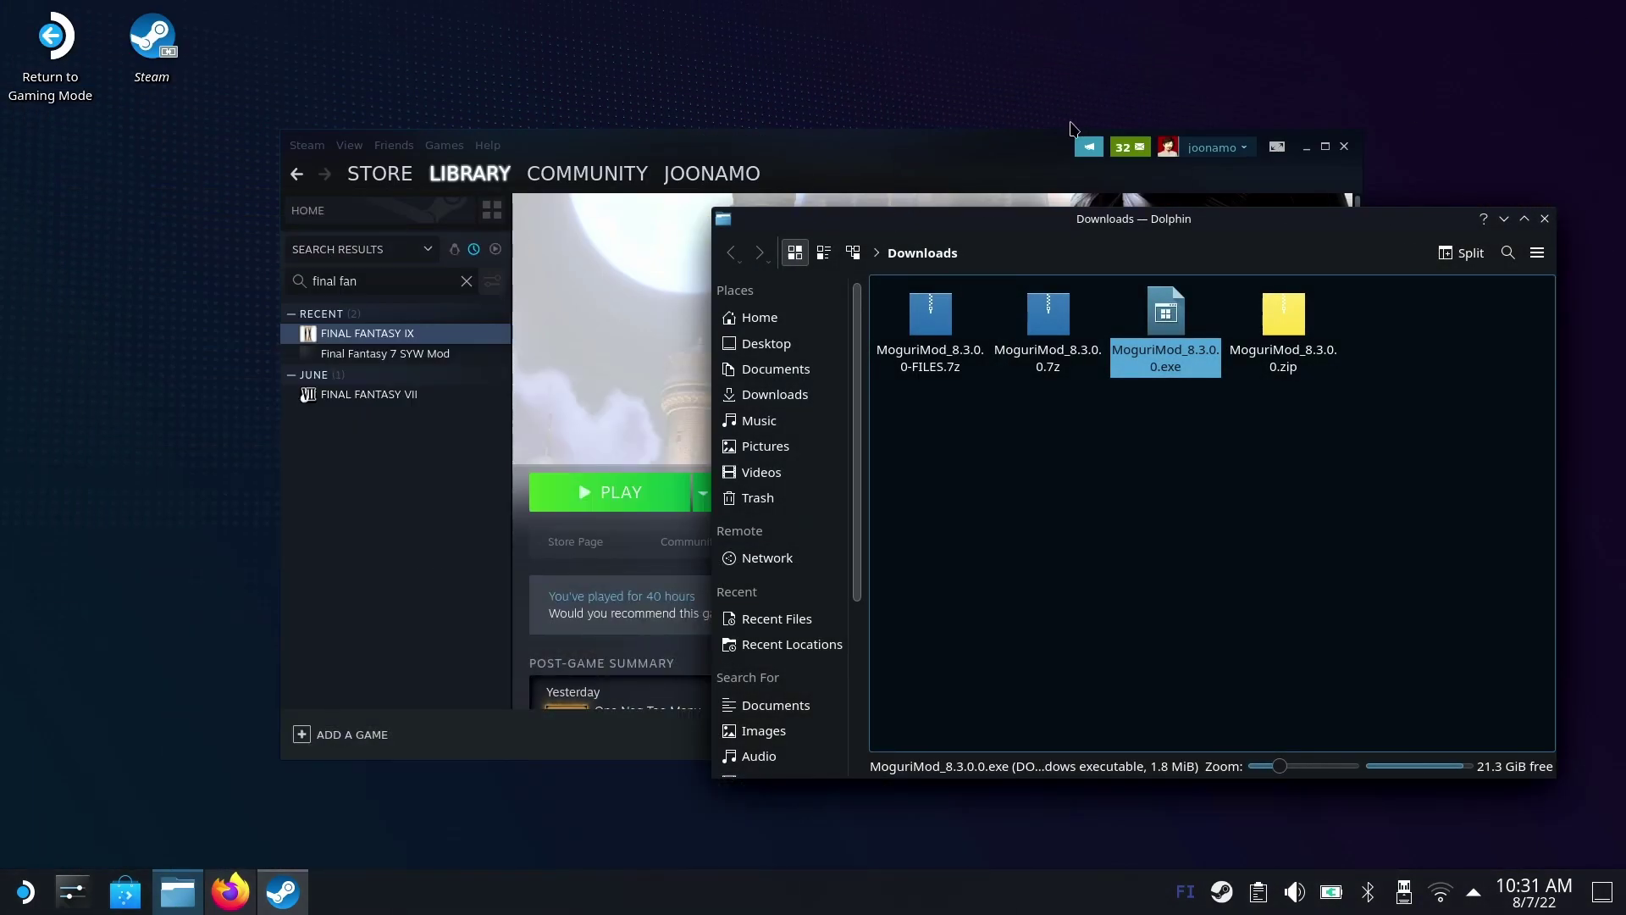
# Start adding a non-Steam game in Steam and browse for its file
pyautogui.click(908, 168)
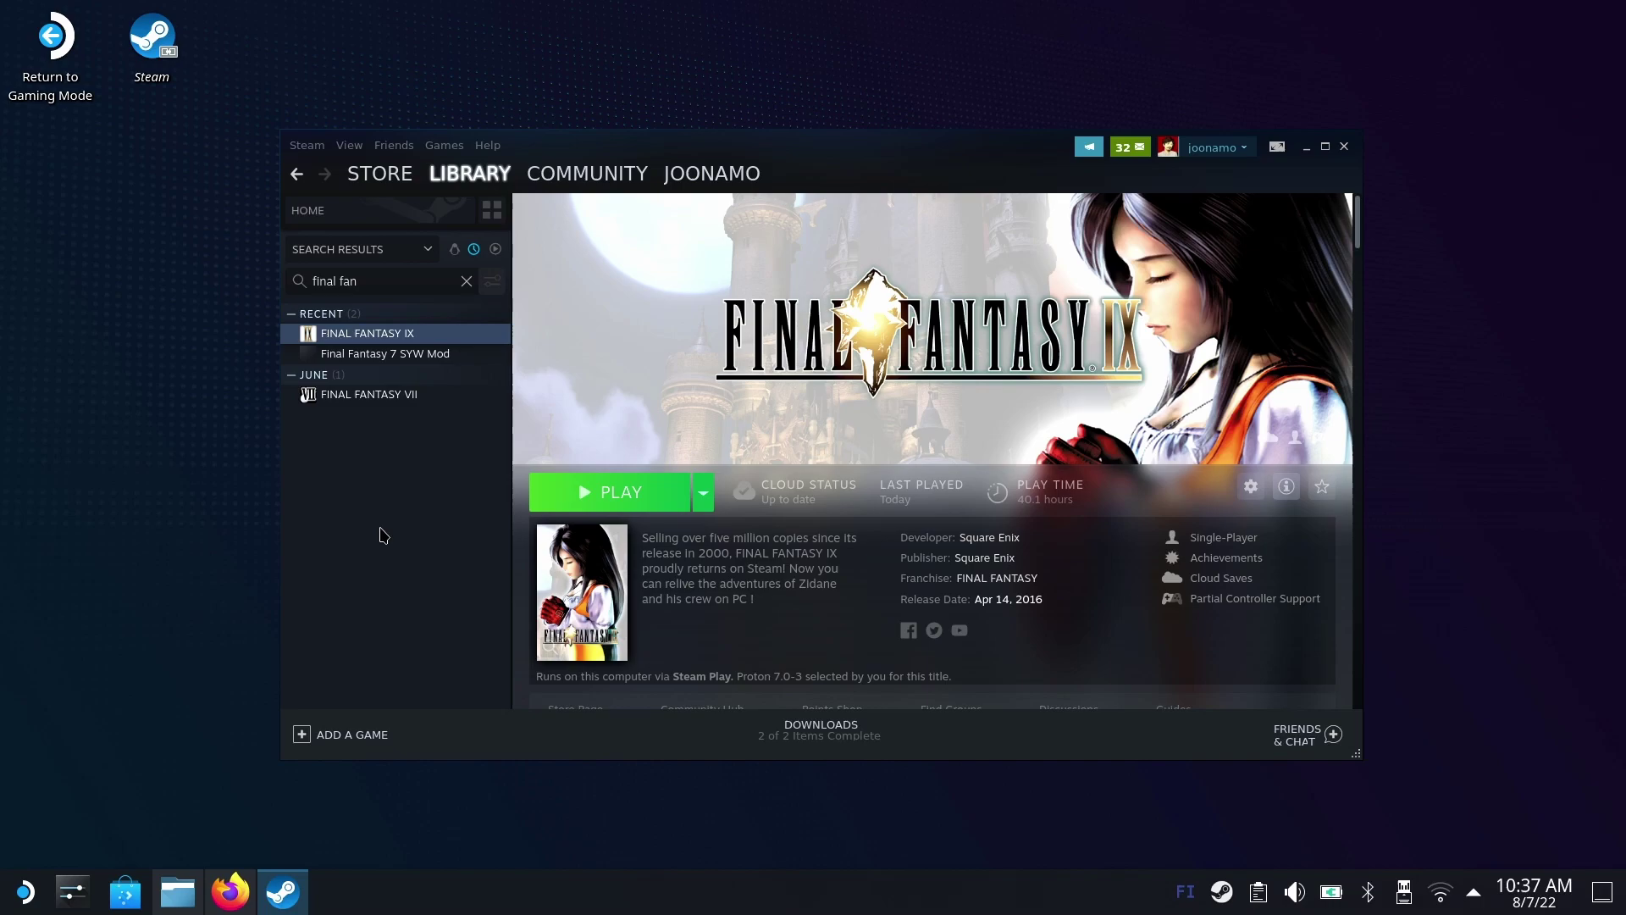
pyautogui.click(303, 738)
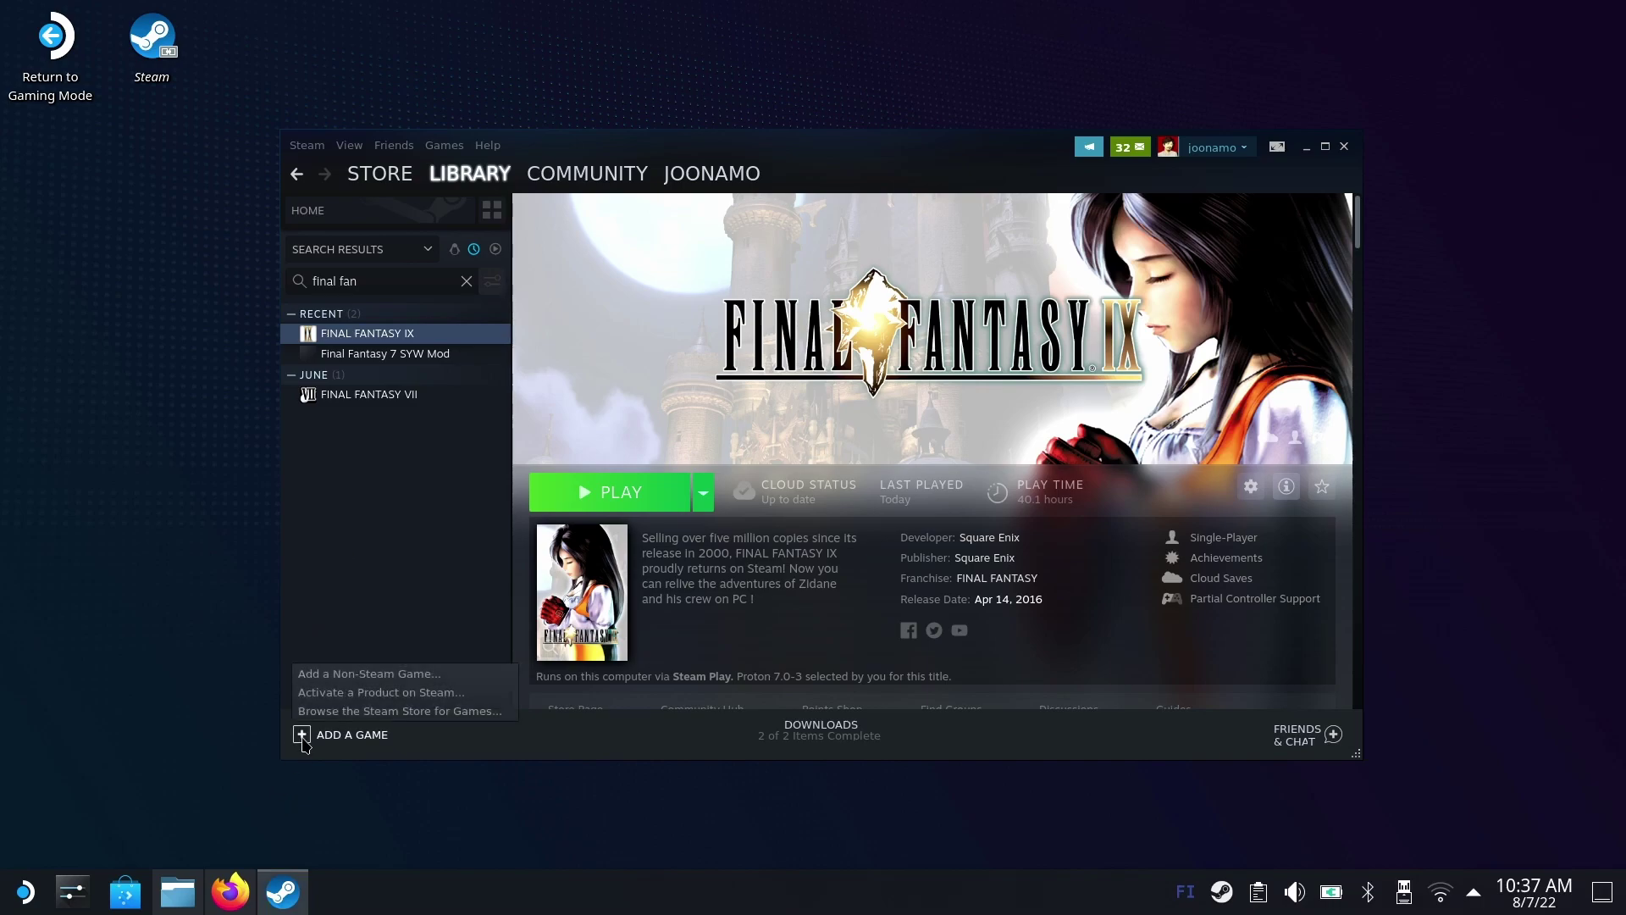
pyautogui.click(328, 677)
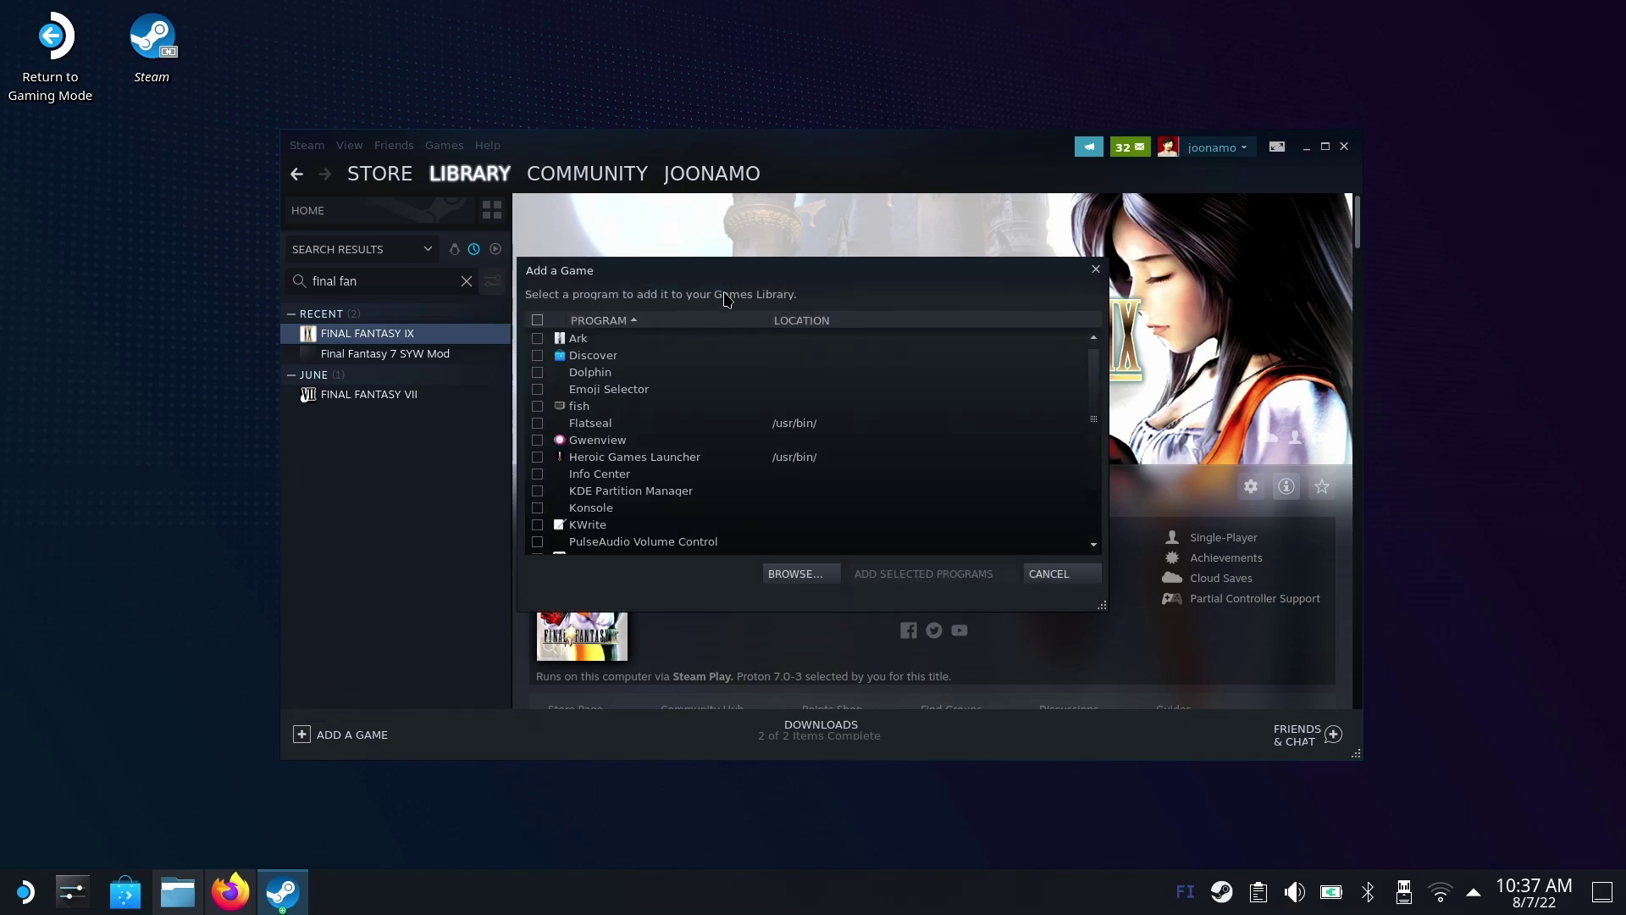
pyautogui.click(793, 573)
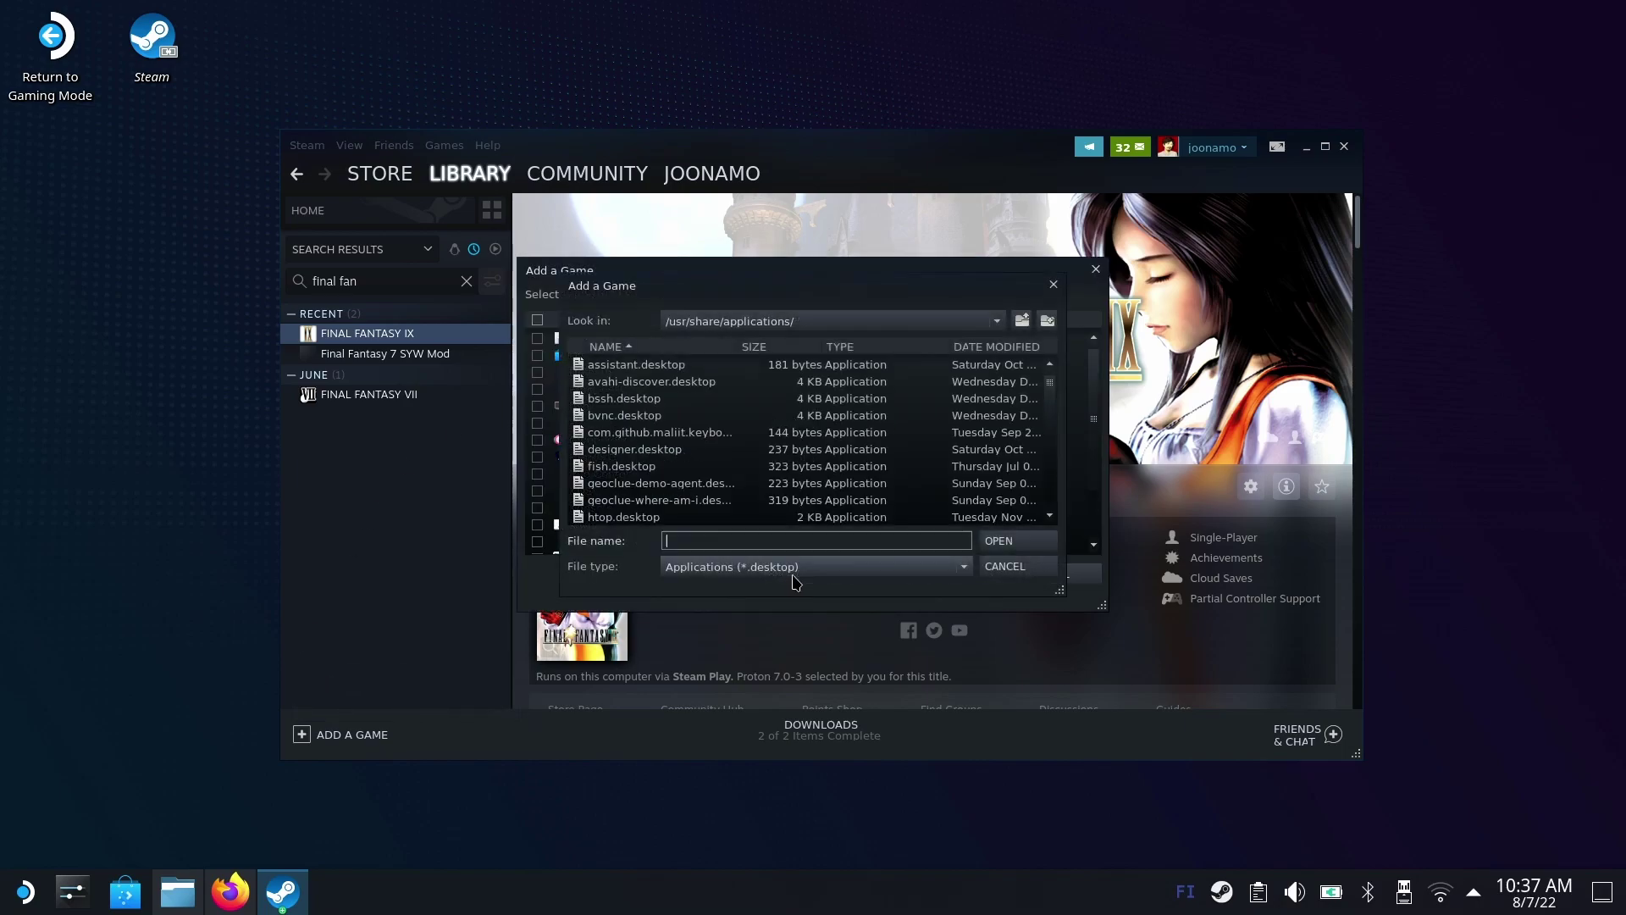
# Pick MoguriMod 8.3.0.0.exe from /home/deck/Downloads using the All Files filter
pyautogui.click(996, 329)
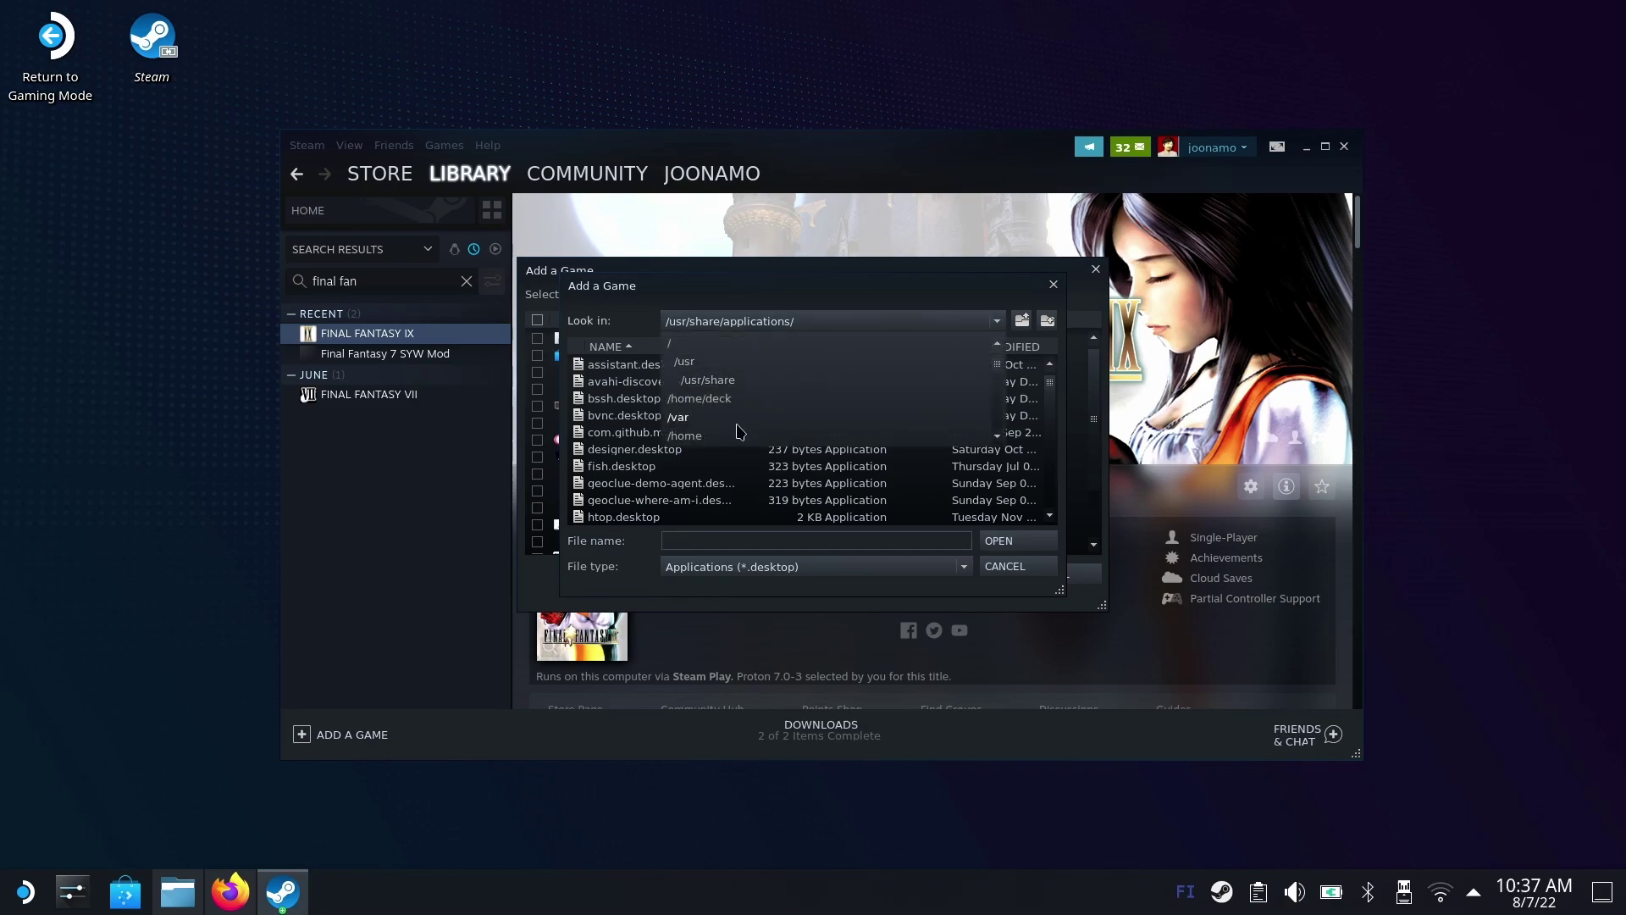
pyautogui.click(685, 436)
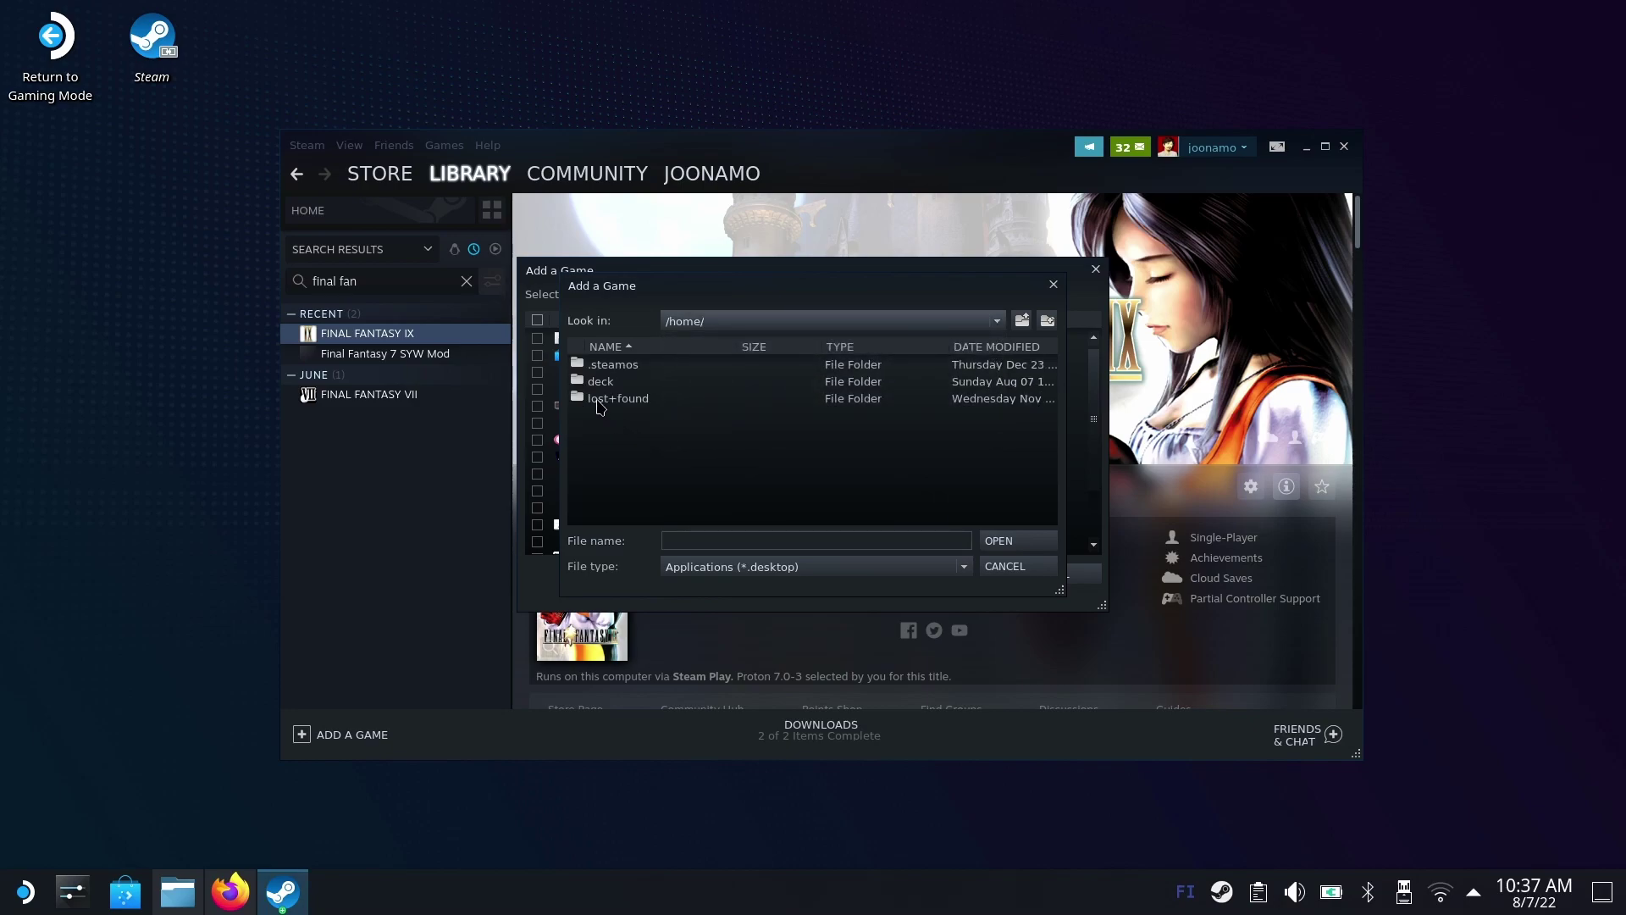
pyautogui.doubleClick(598, 382)
pyautogui.scroll(-2, 720, 466)
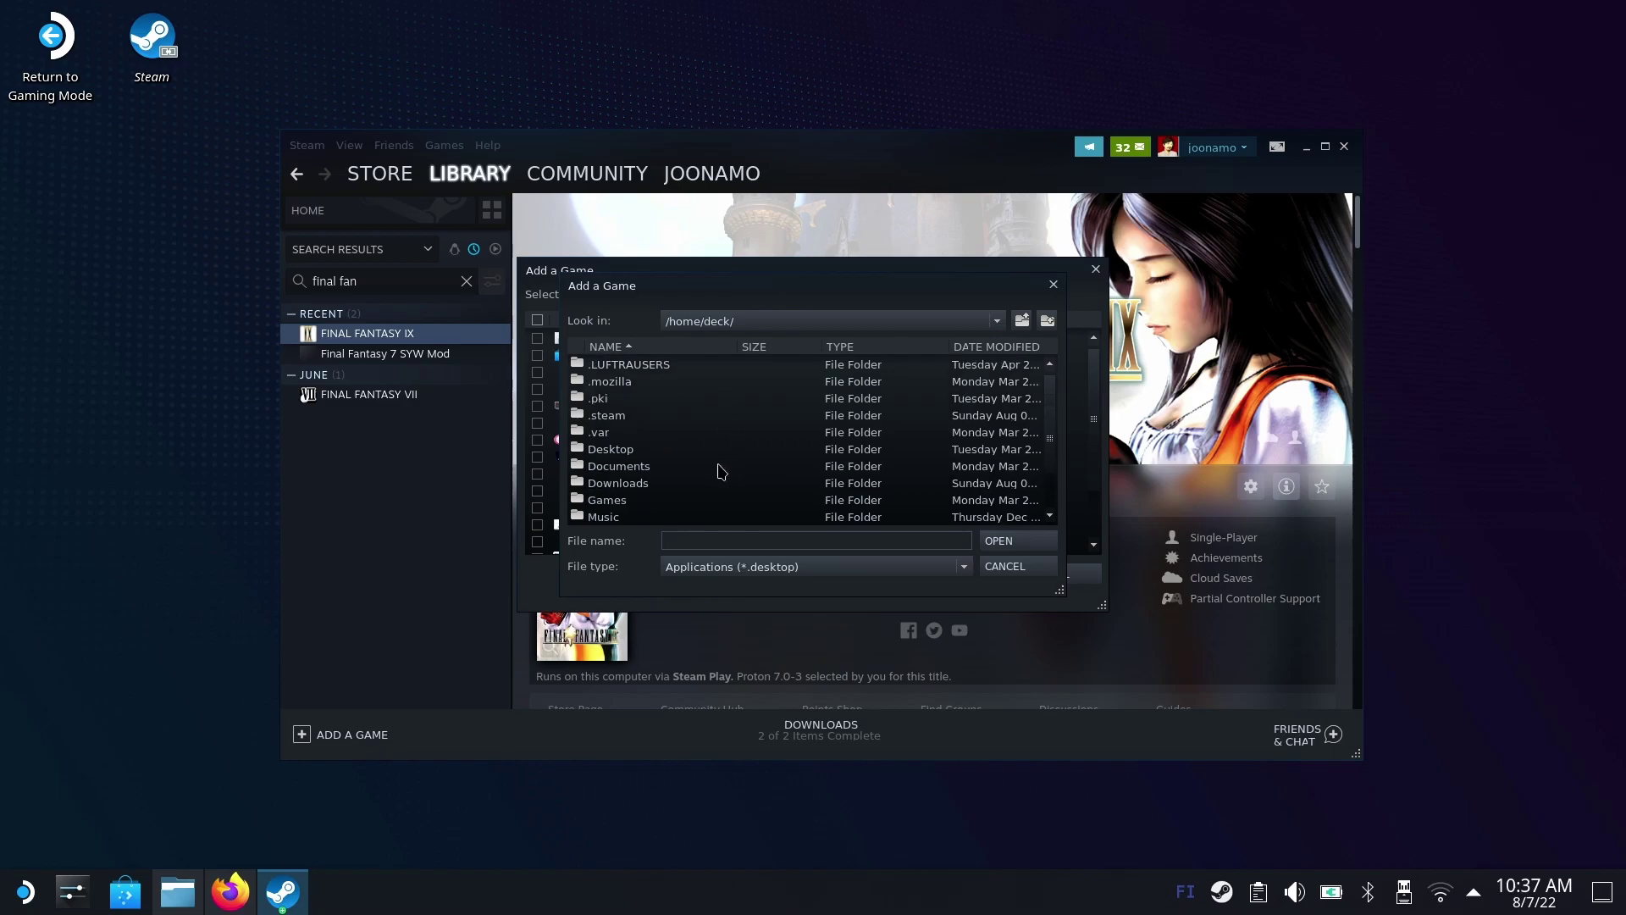
pyautogui.doubleClick(618, 483)
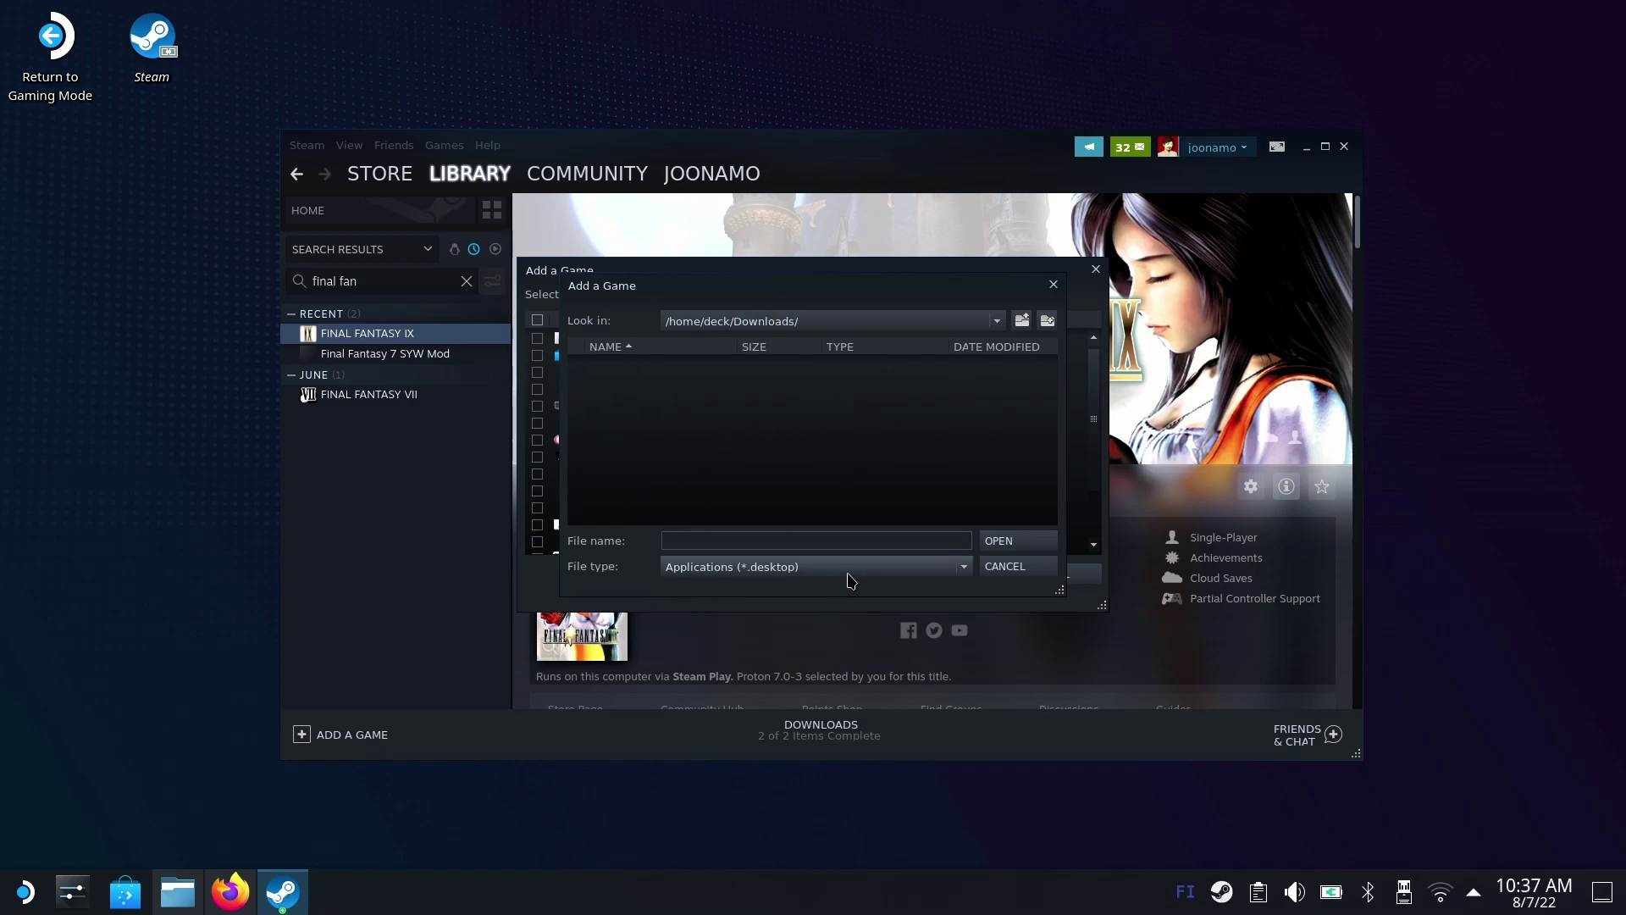
pyautogui.click(942, 568)
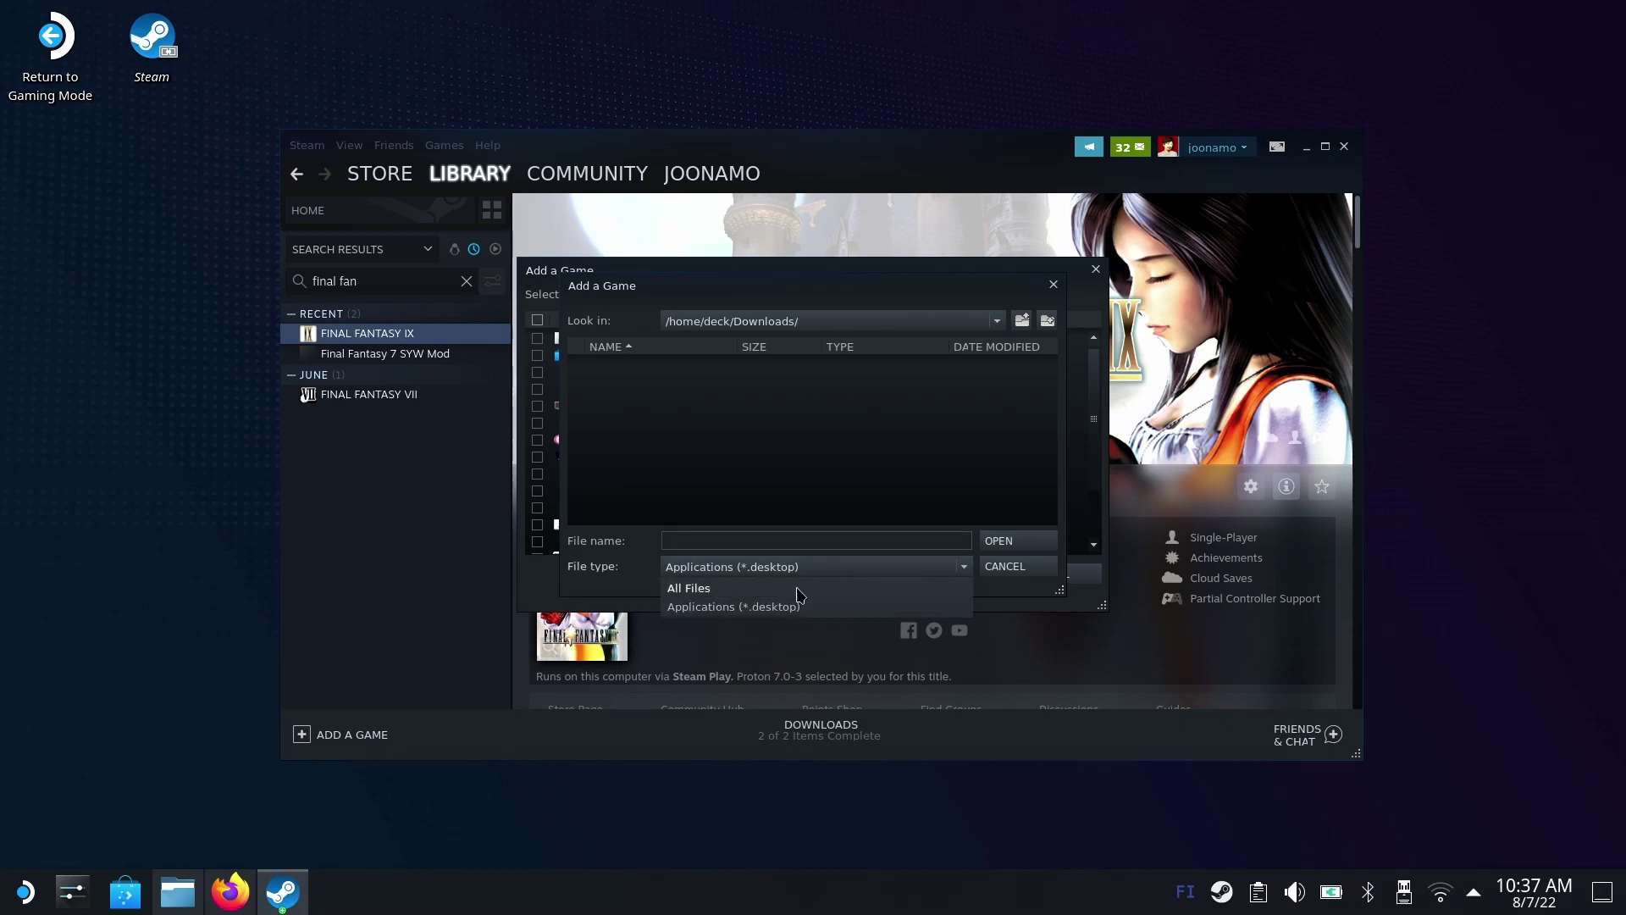
pyautogui.click(688, 587)
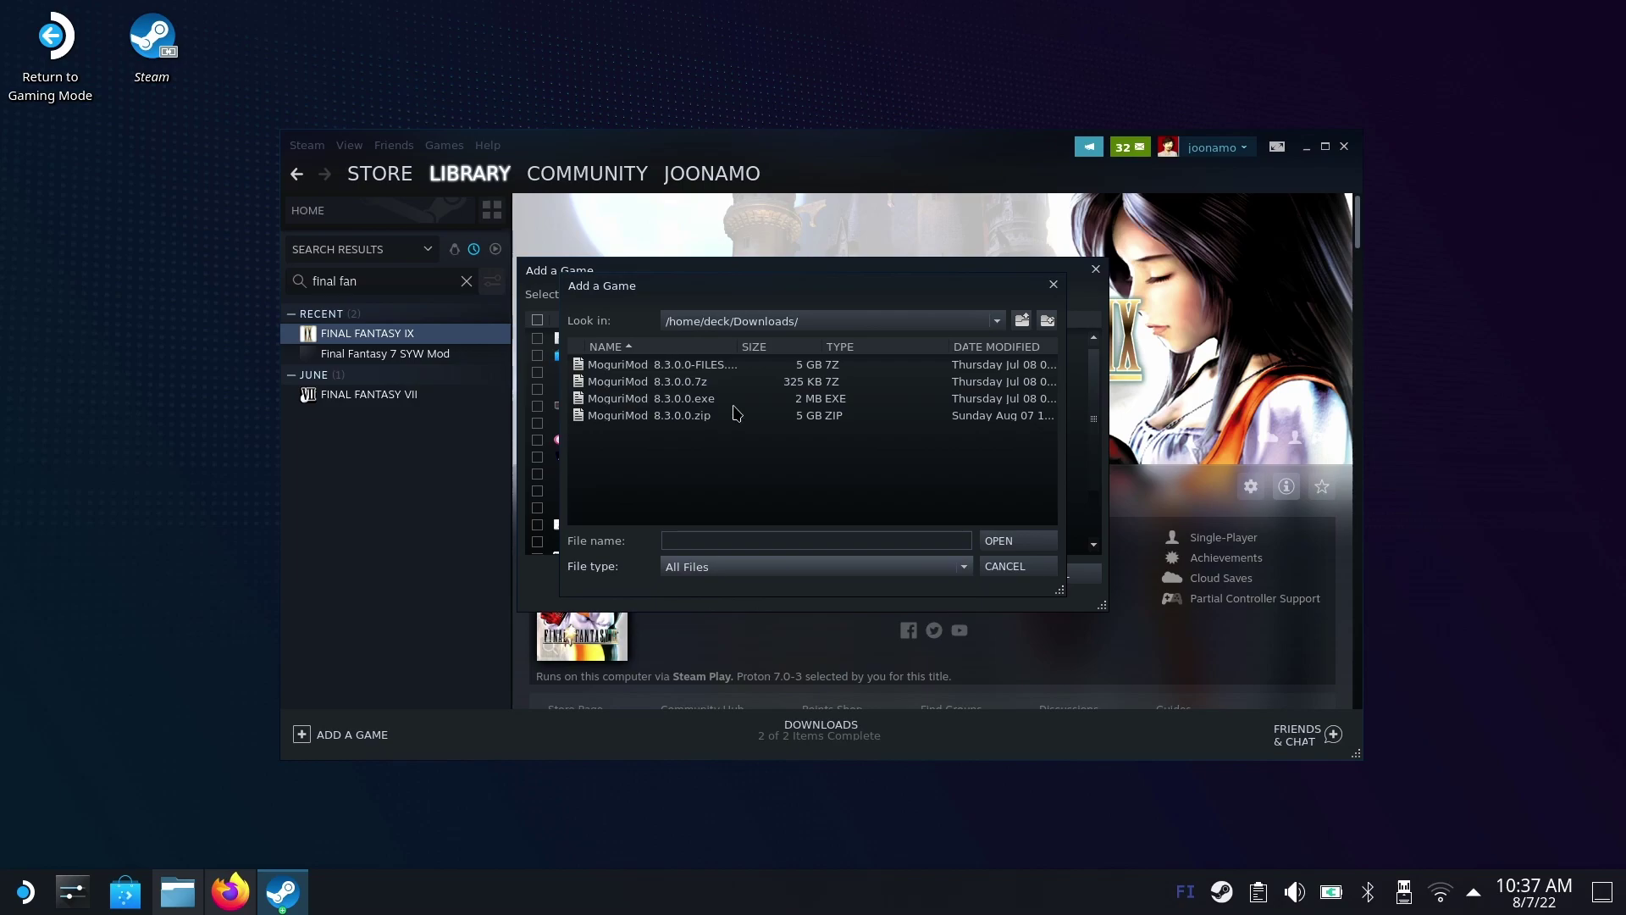
pyautogui.doubleClick(695, 407)
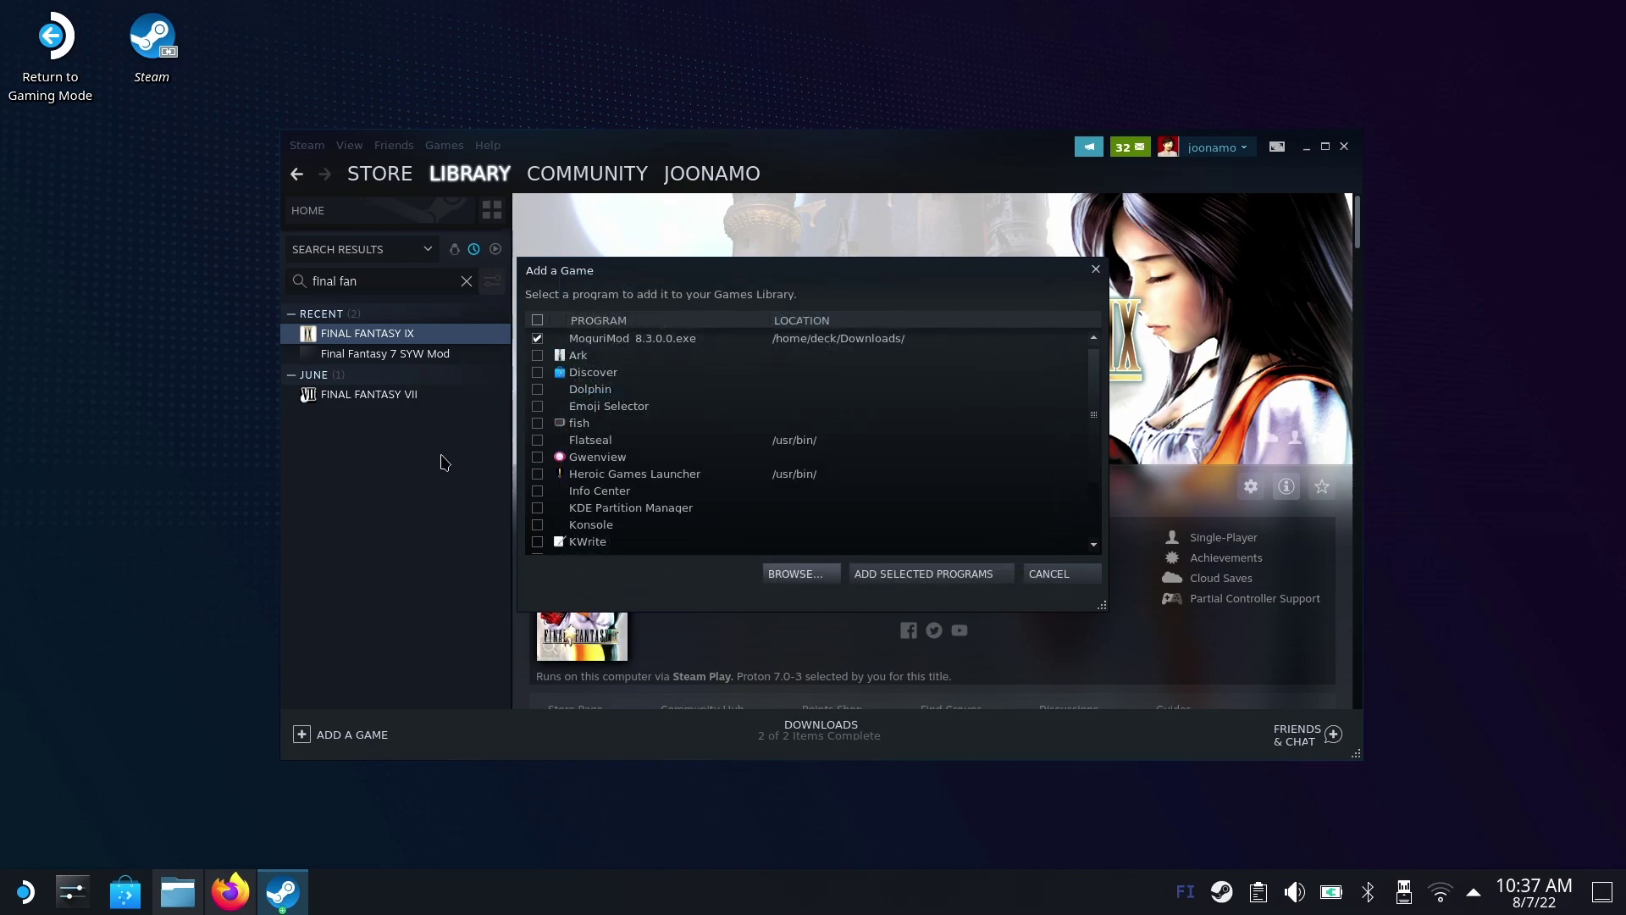
# Add MoguriMod_8.3.0.0.exe to the library and open its library page
pyautogui.click(960, 574)
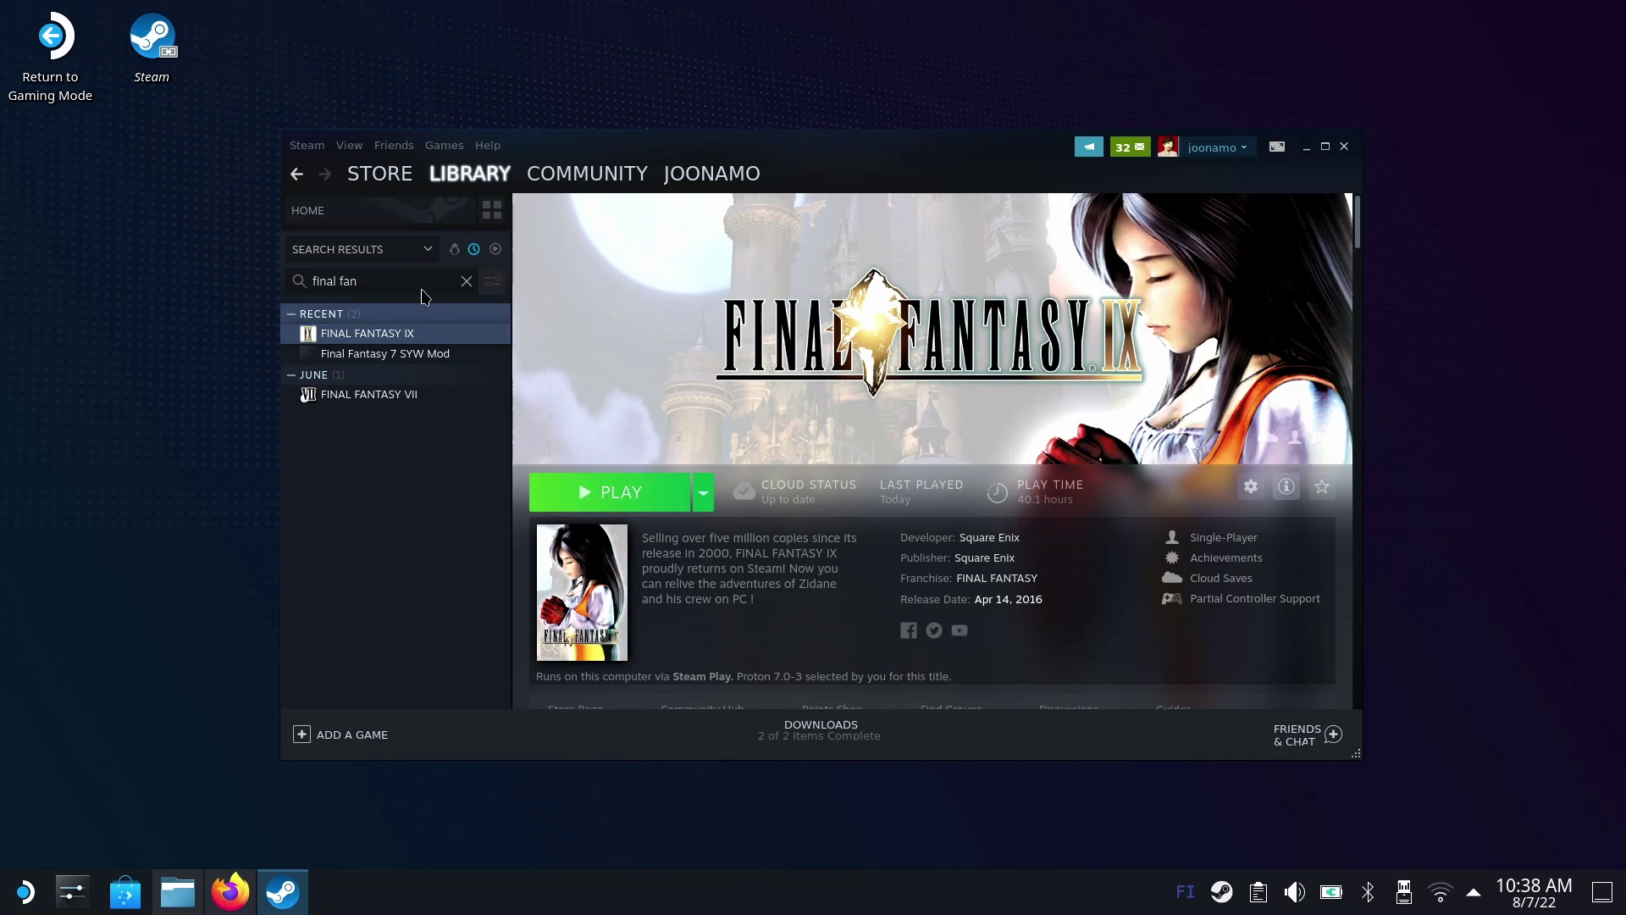
pyautogui.click(467, 280)
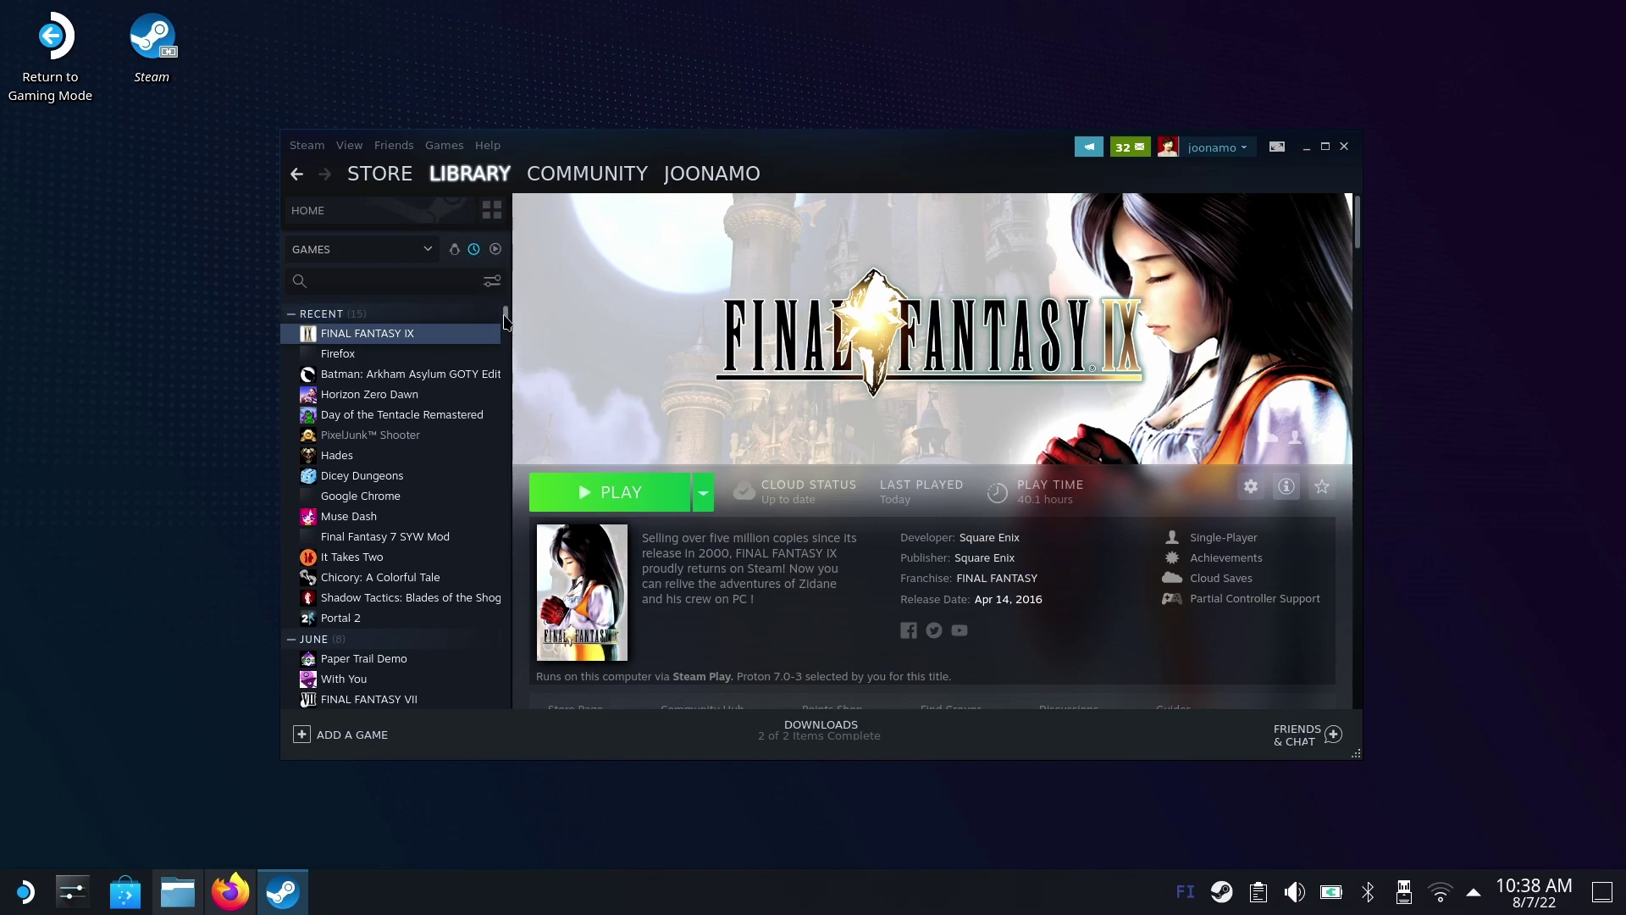
pyautogui.moveTo(505, 320); pyautogui.dragTo(506, 694)
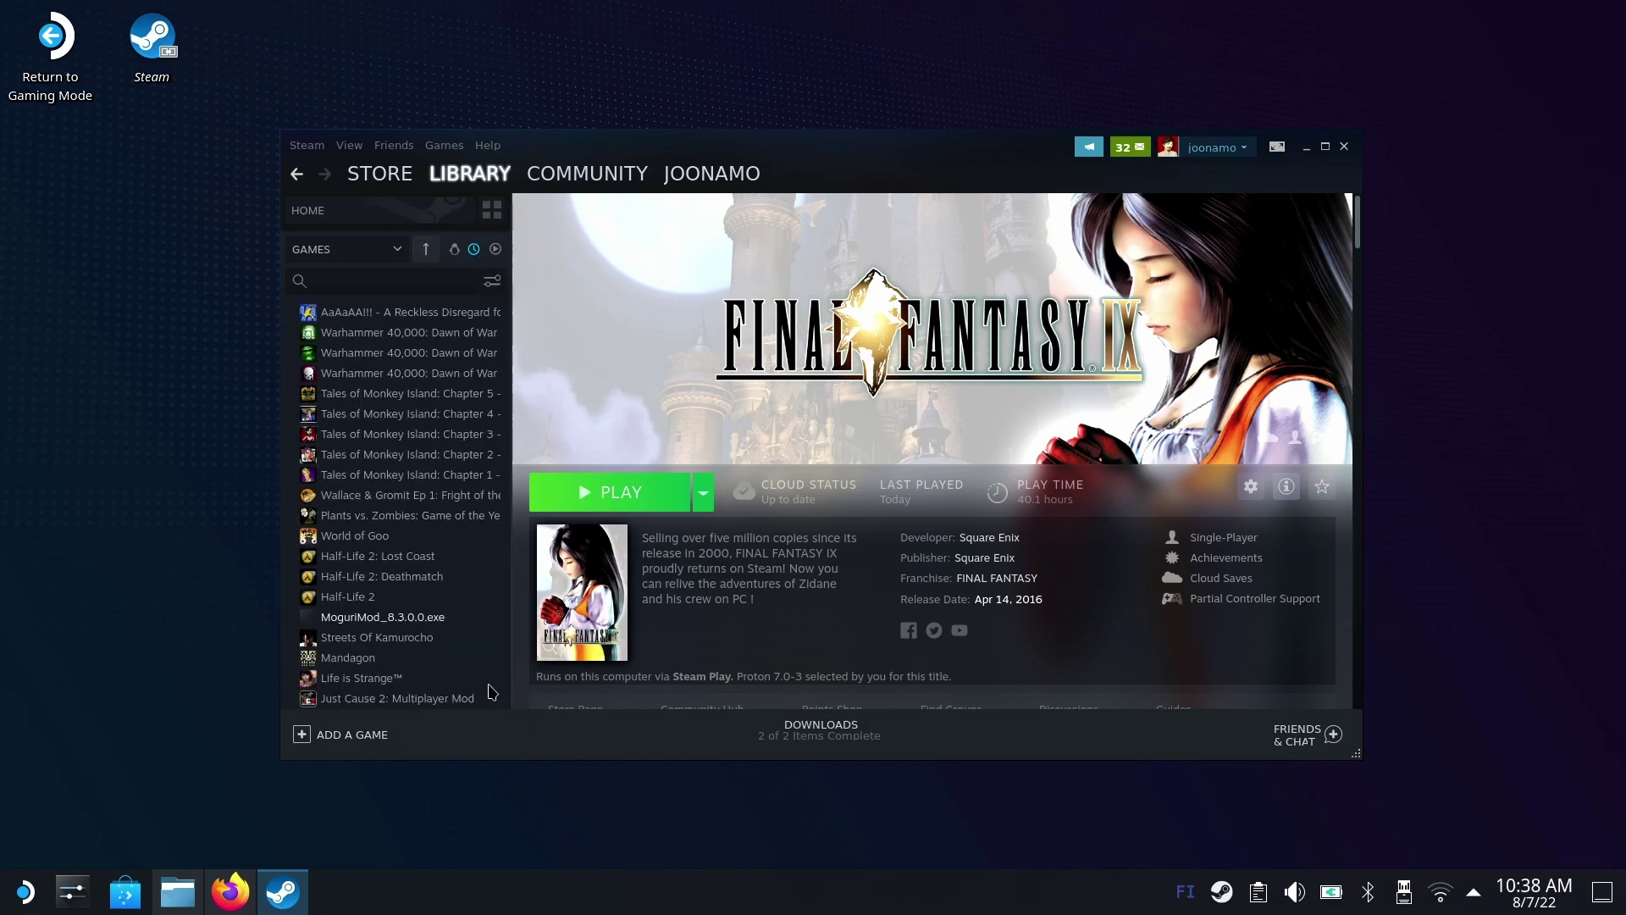
pyautogui.scroll(2, 478, 681)
pyautogui.click(398, 694)
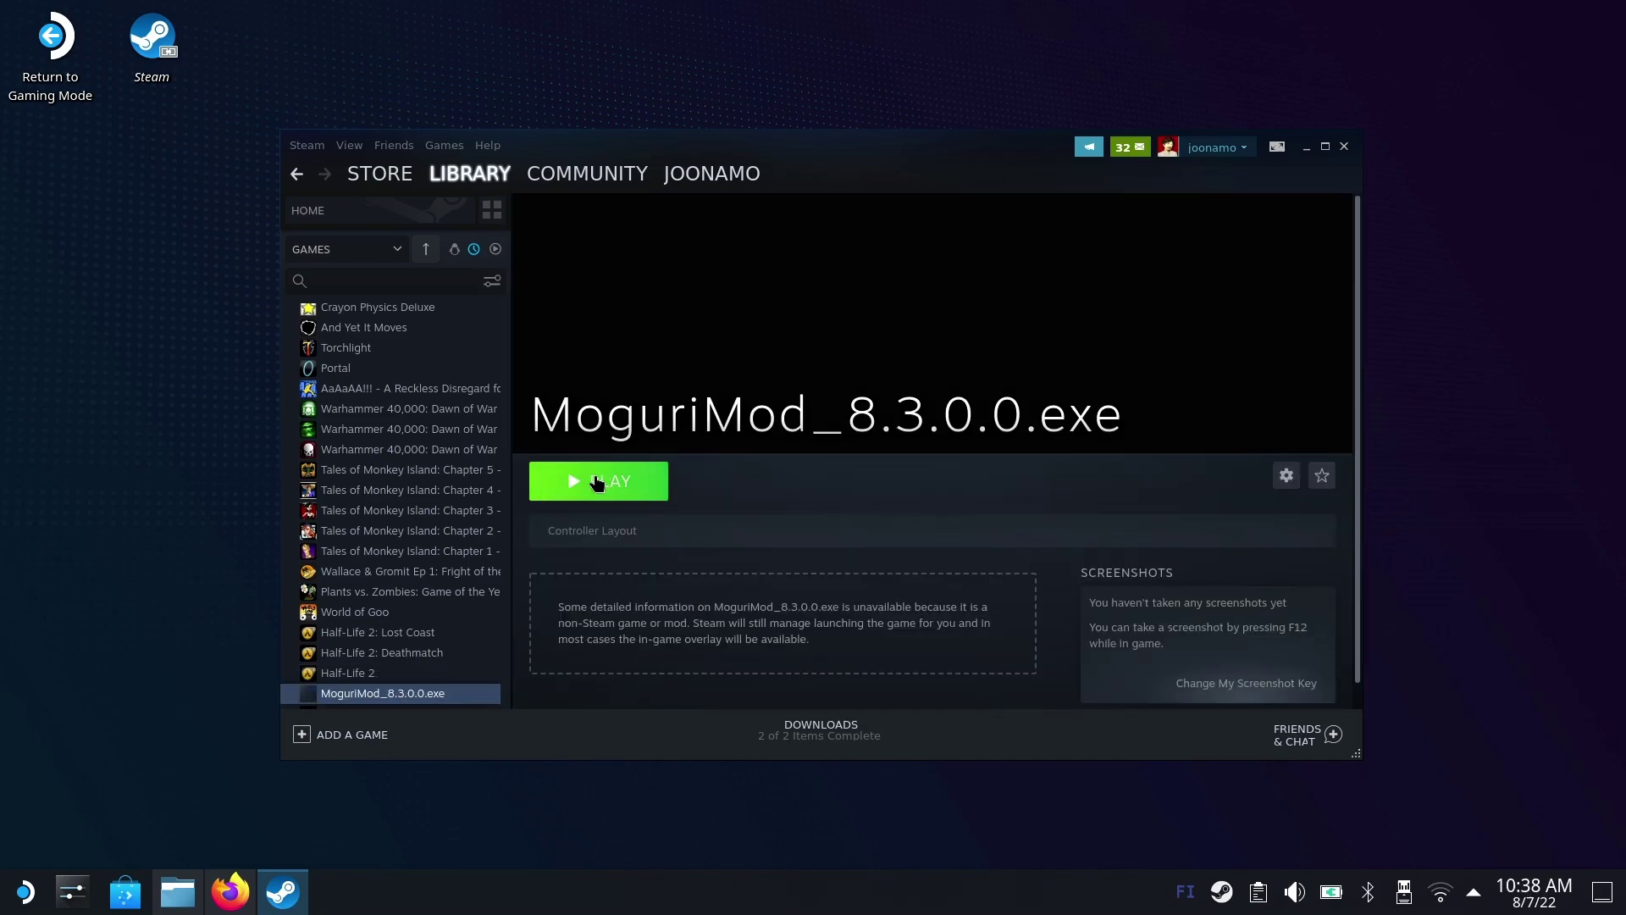
pyautogui.click(596, 481)
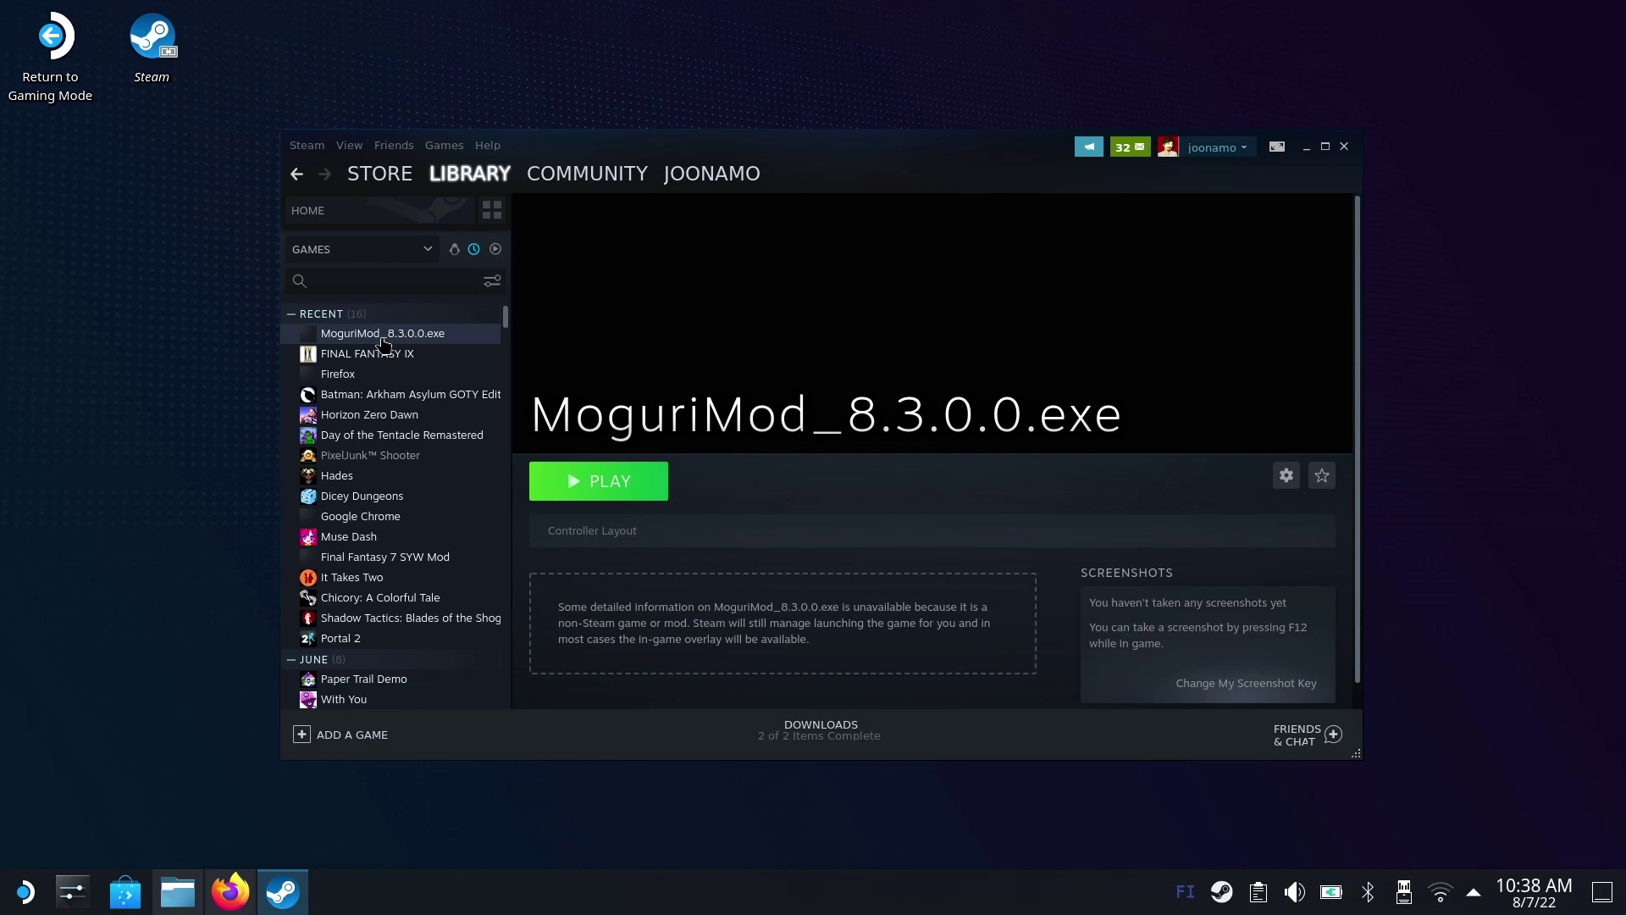
# Force the MoguriMod entry to use Proton 7.0-3 in its Compatibility properties
pyautogui.rightClick(383, 339)
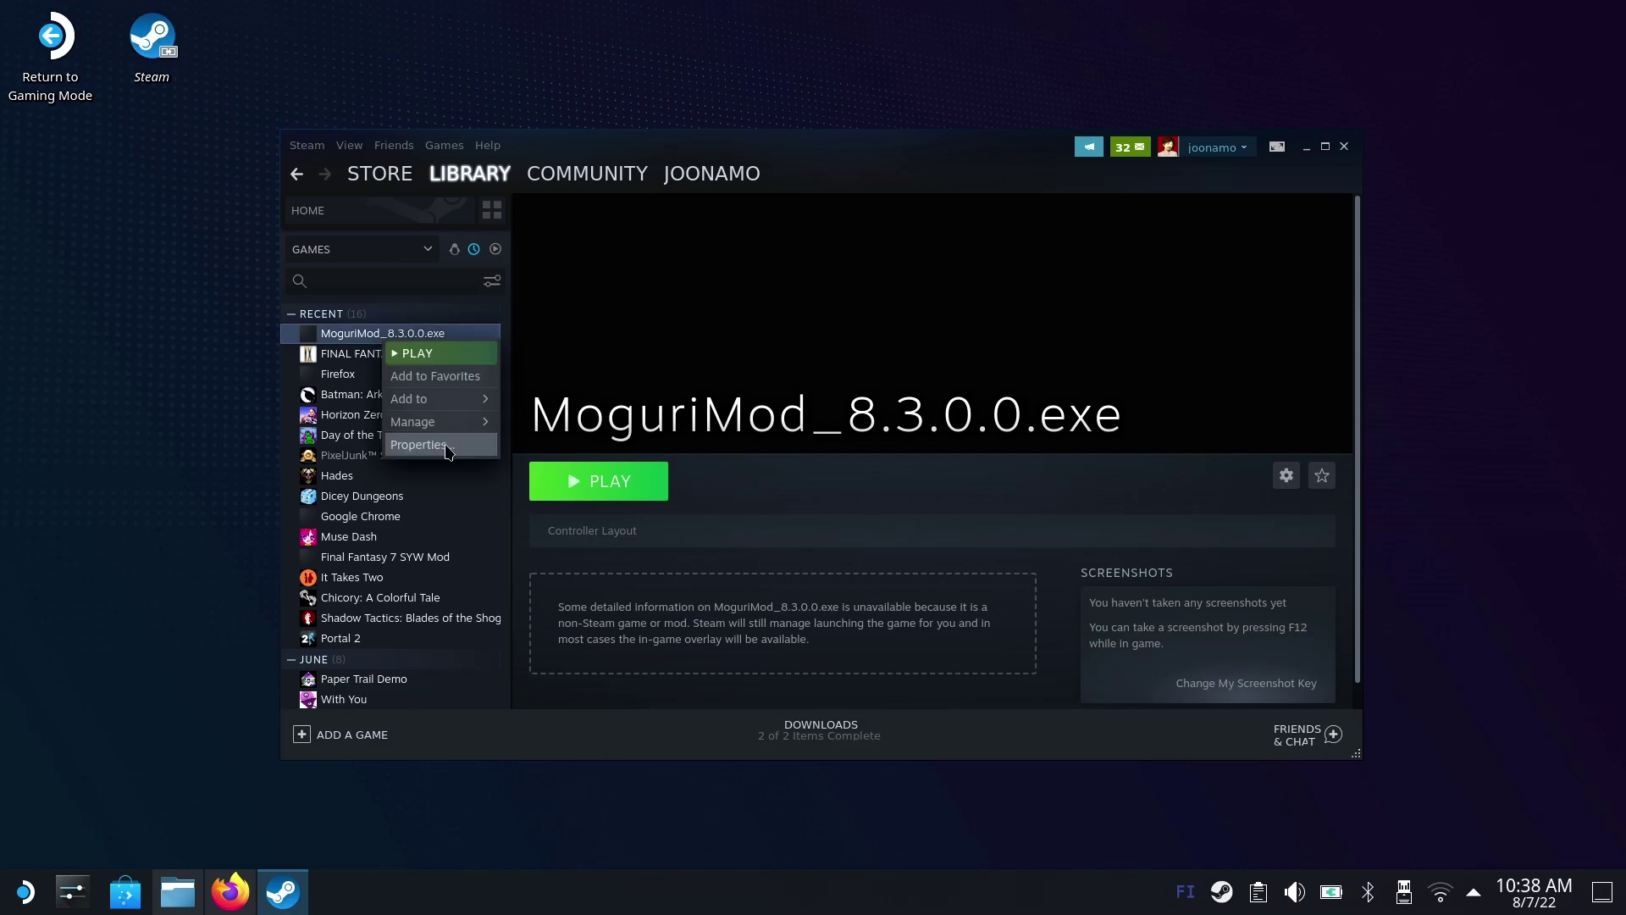
pyautogui.click(448, 447)
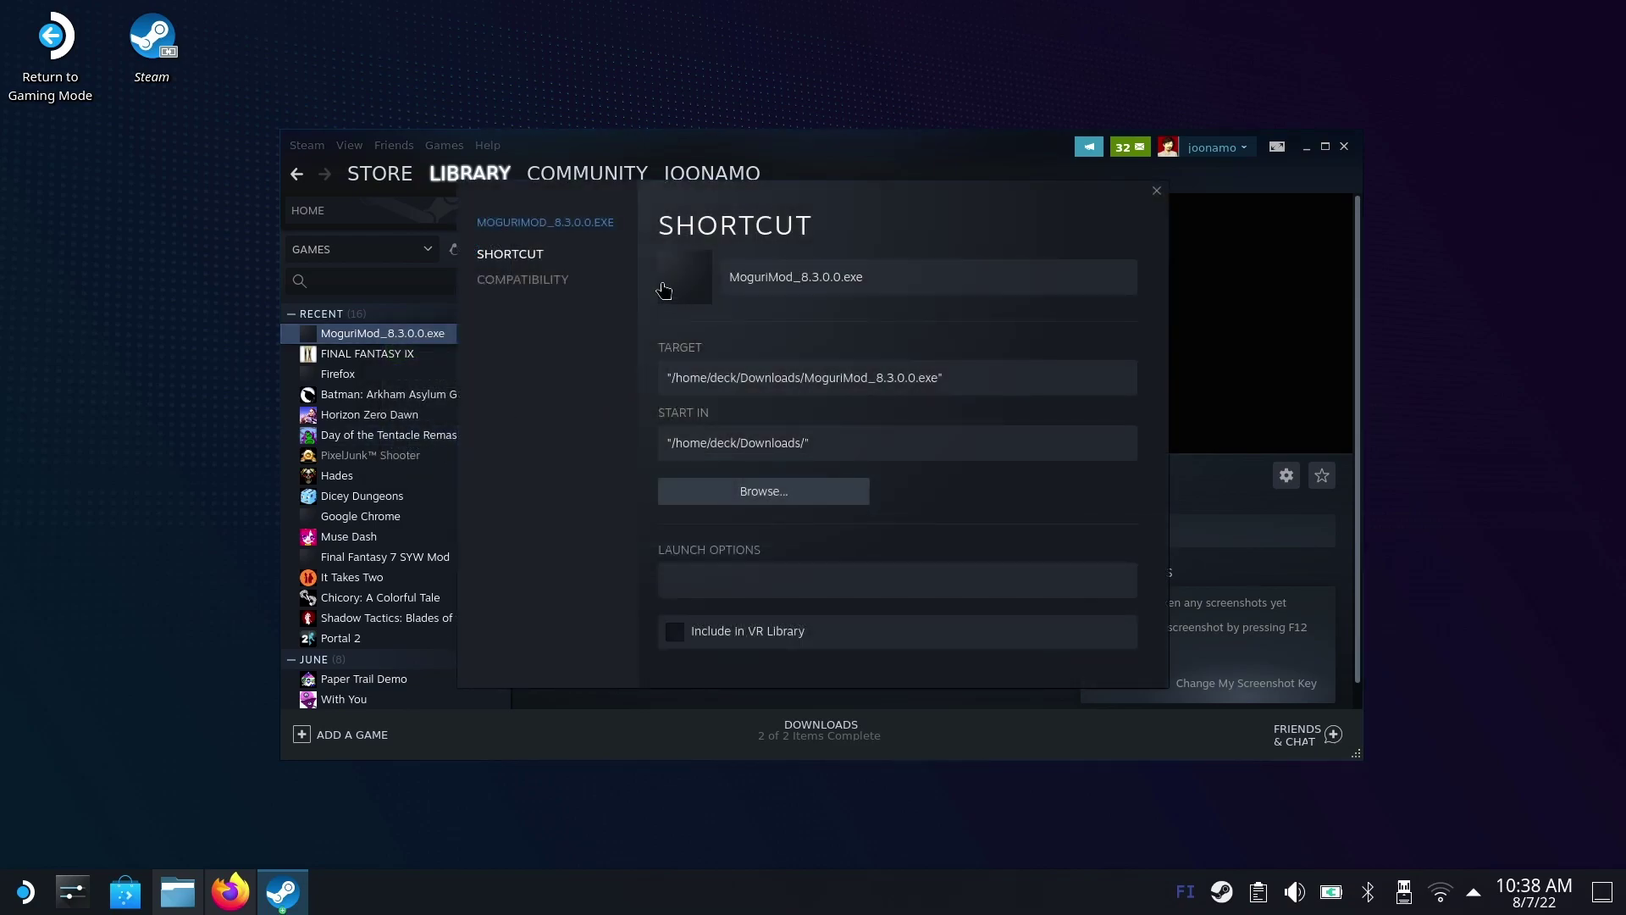
pyautogui.click(514, 281)
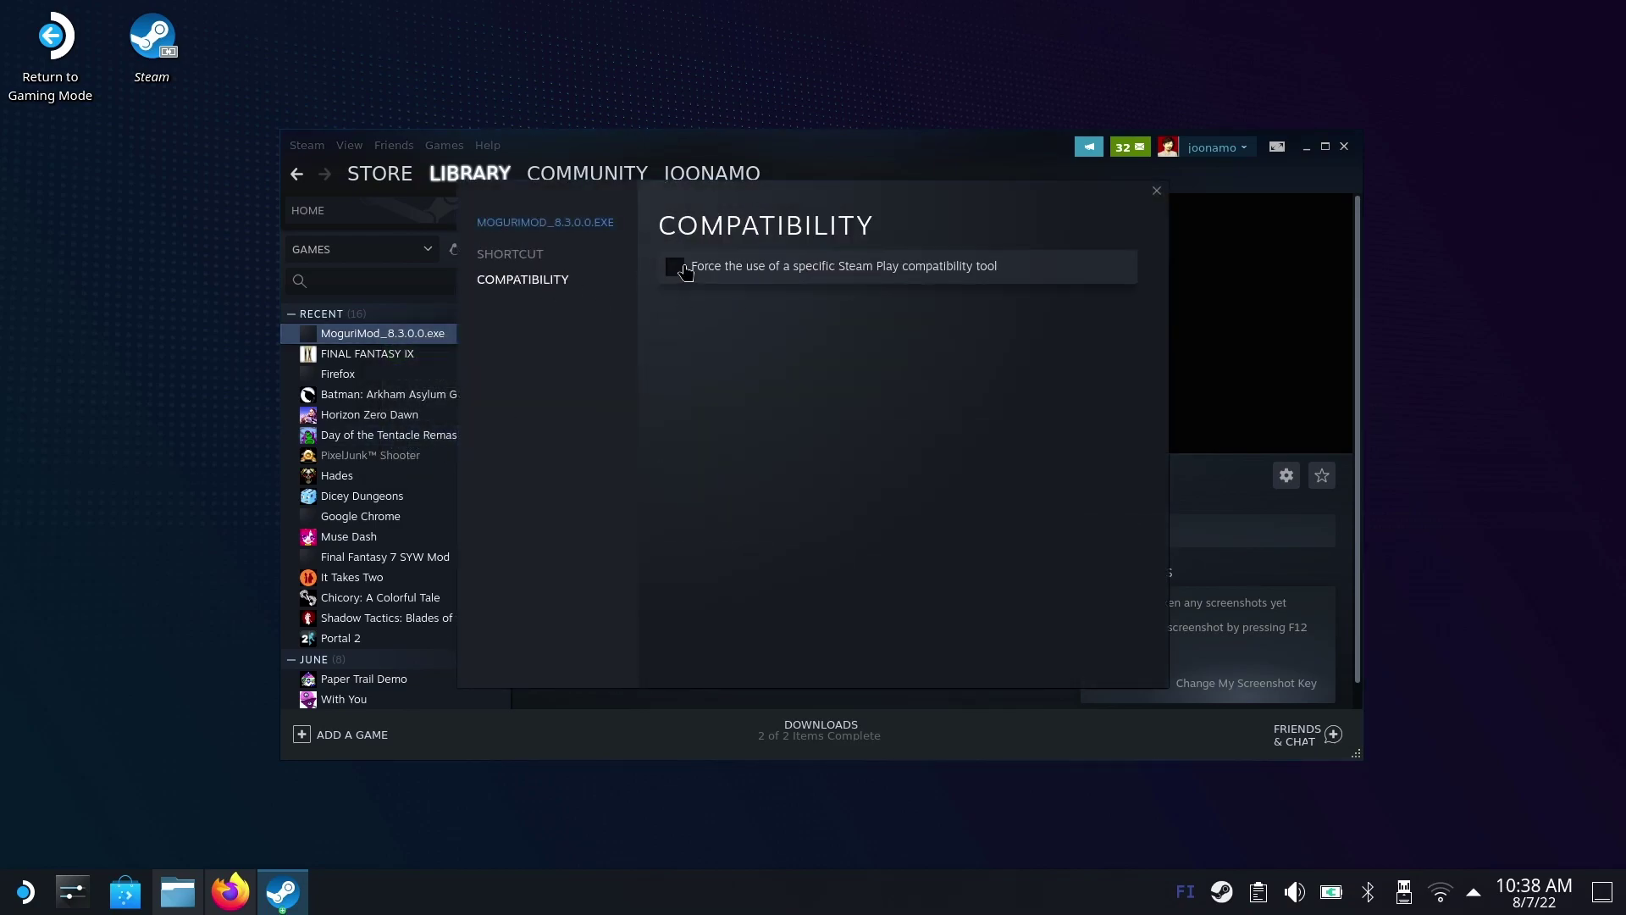
pyautogui.click(675, 270)
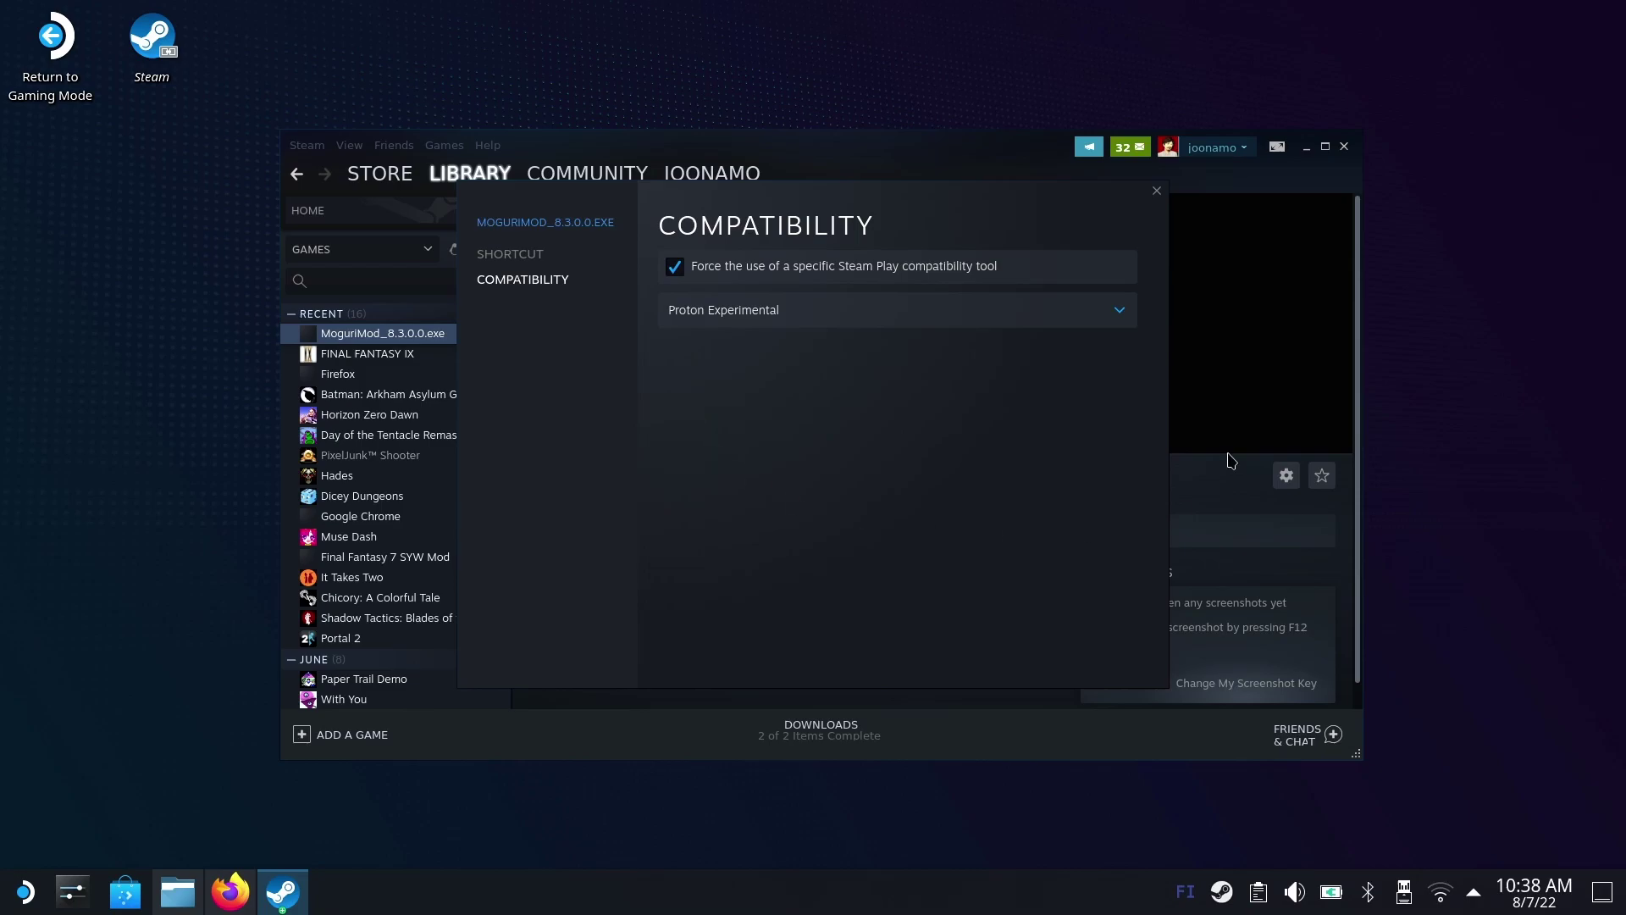
pyautogui.click(1116, 312)
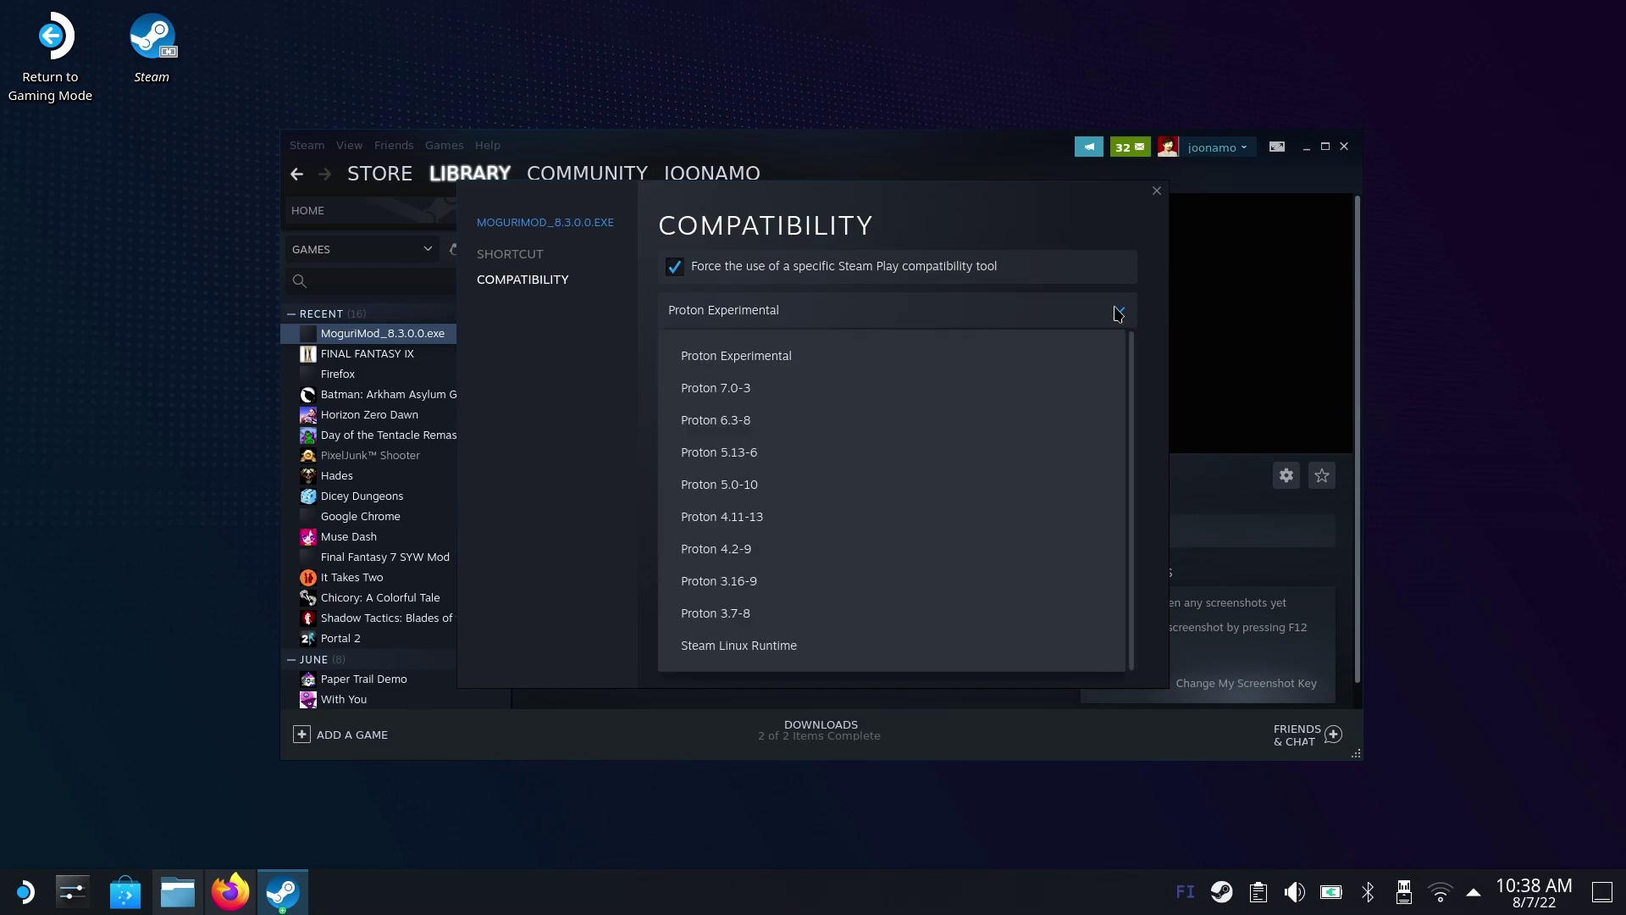
pyautogui.click(722, 392)
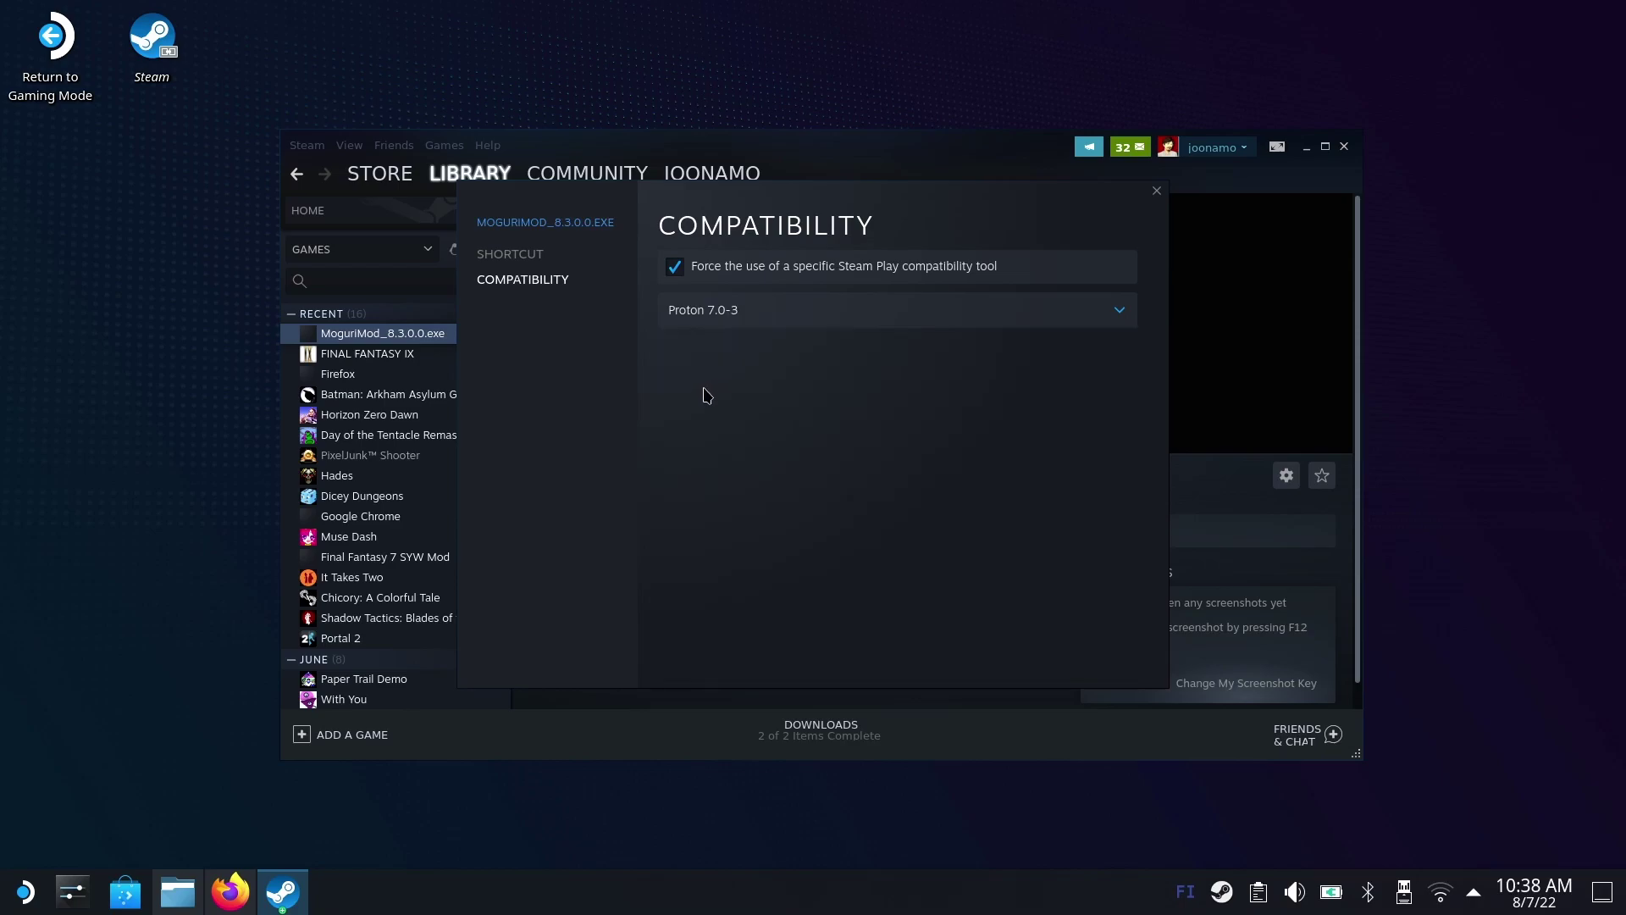
pyautogui.click(1157, 190)
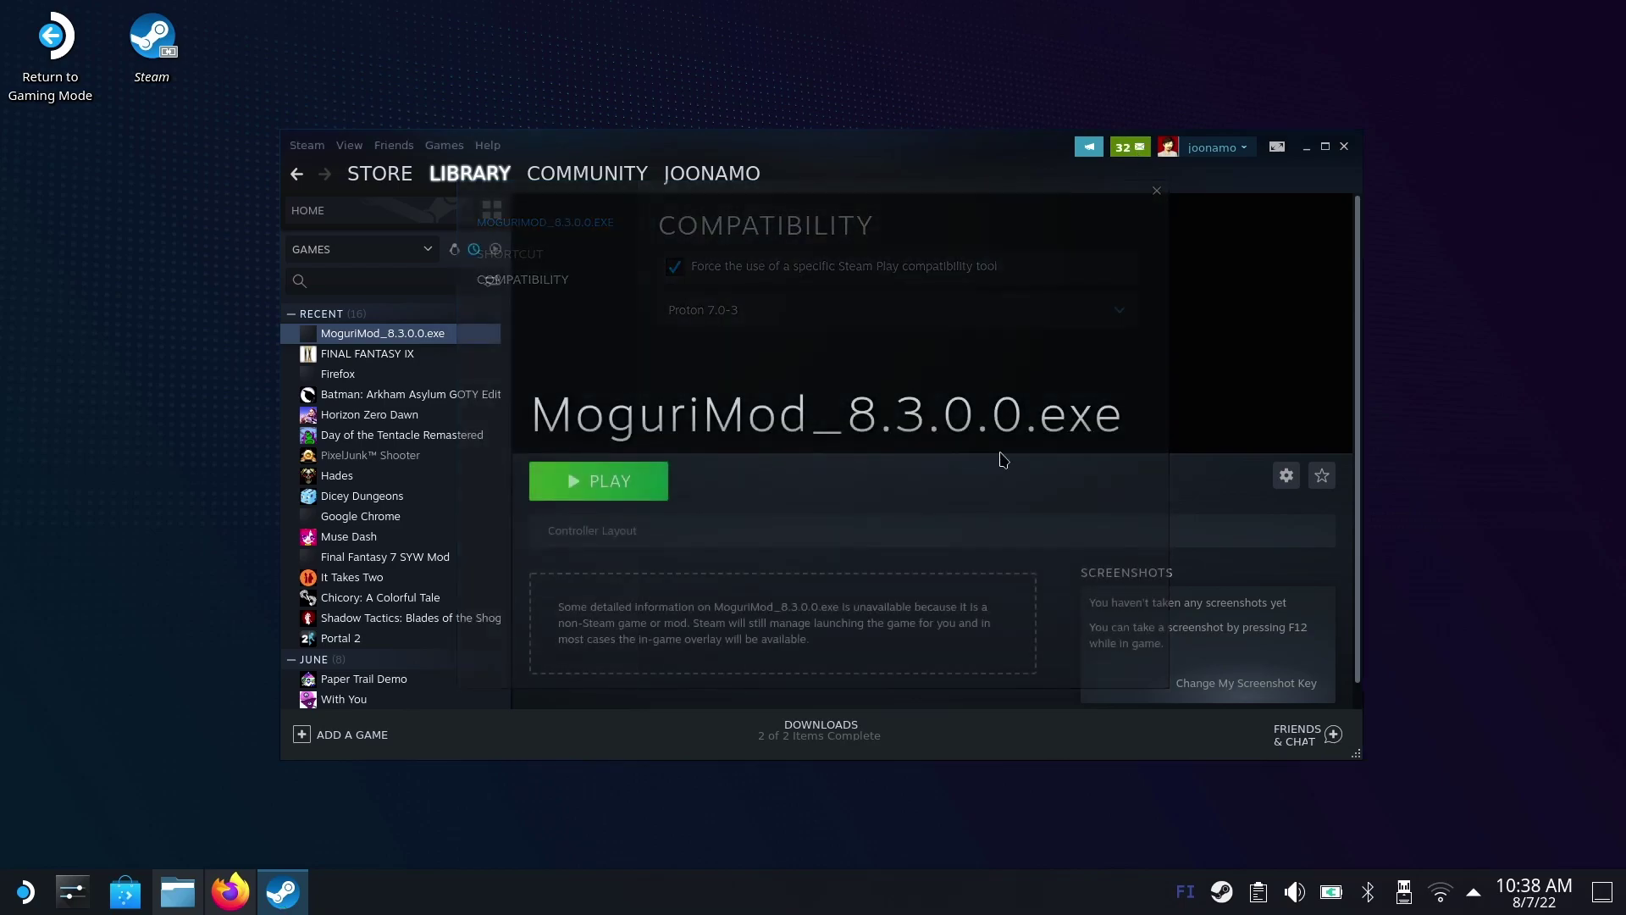
# Play MoguriMod_8.3.0.0.exe and advance Setup to browsing for the Final Fantasy IX folder
pyautogui.click(623, 482)
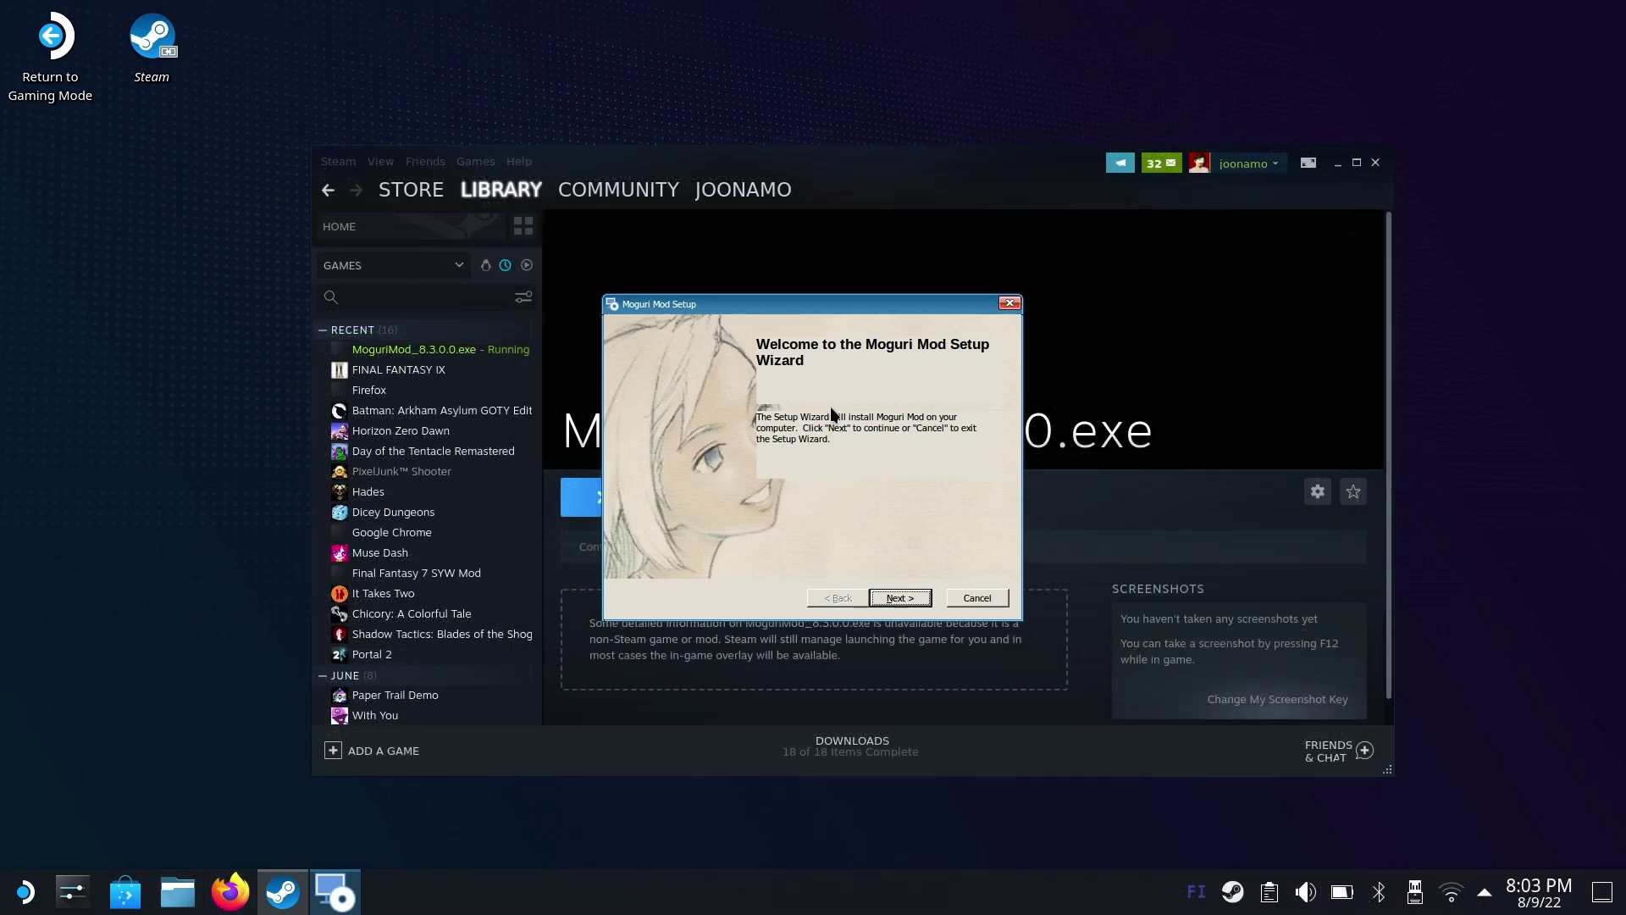
pyautogui.click(897, 597)
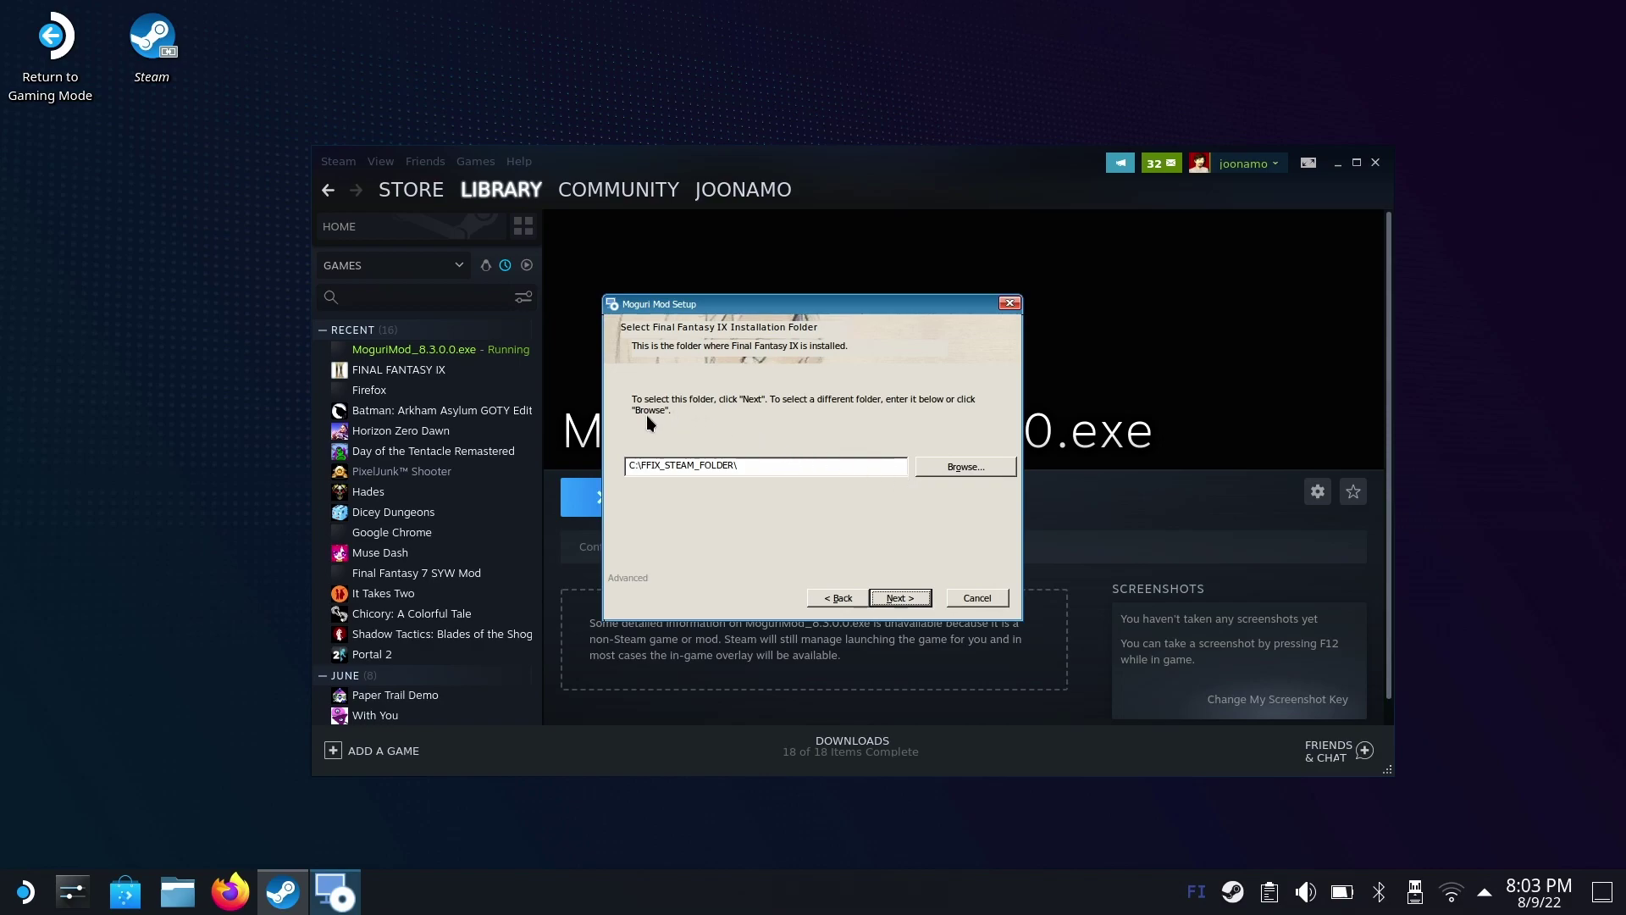
pyautogui.click(965, 466)
pyautogui.click(723, 395)
pyautogui.click(639, 475)
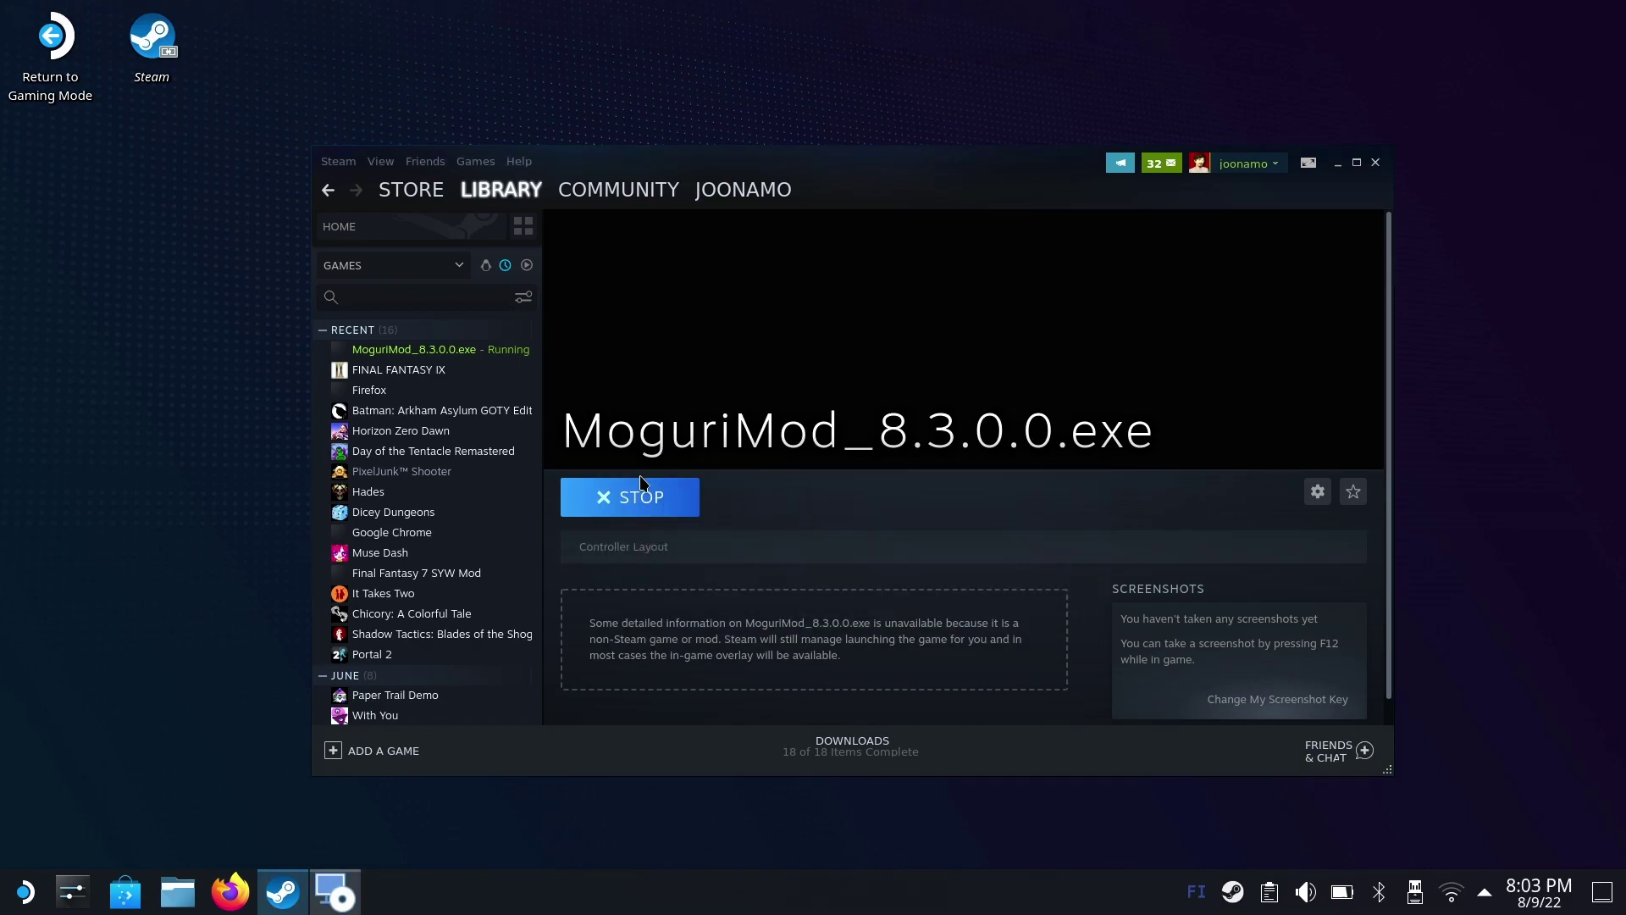
# Close Steam, then browse My Computer > Z: > home and select that folder
pyautogui.click(1375, 163)
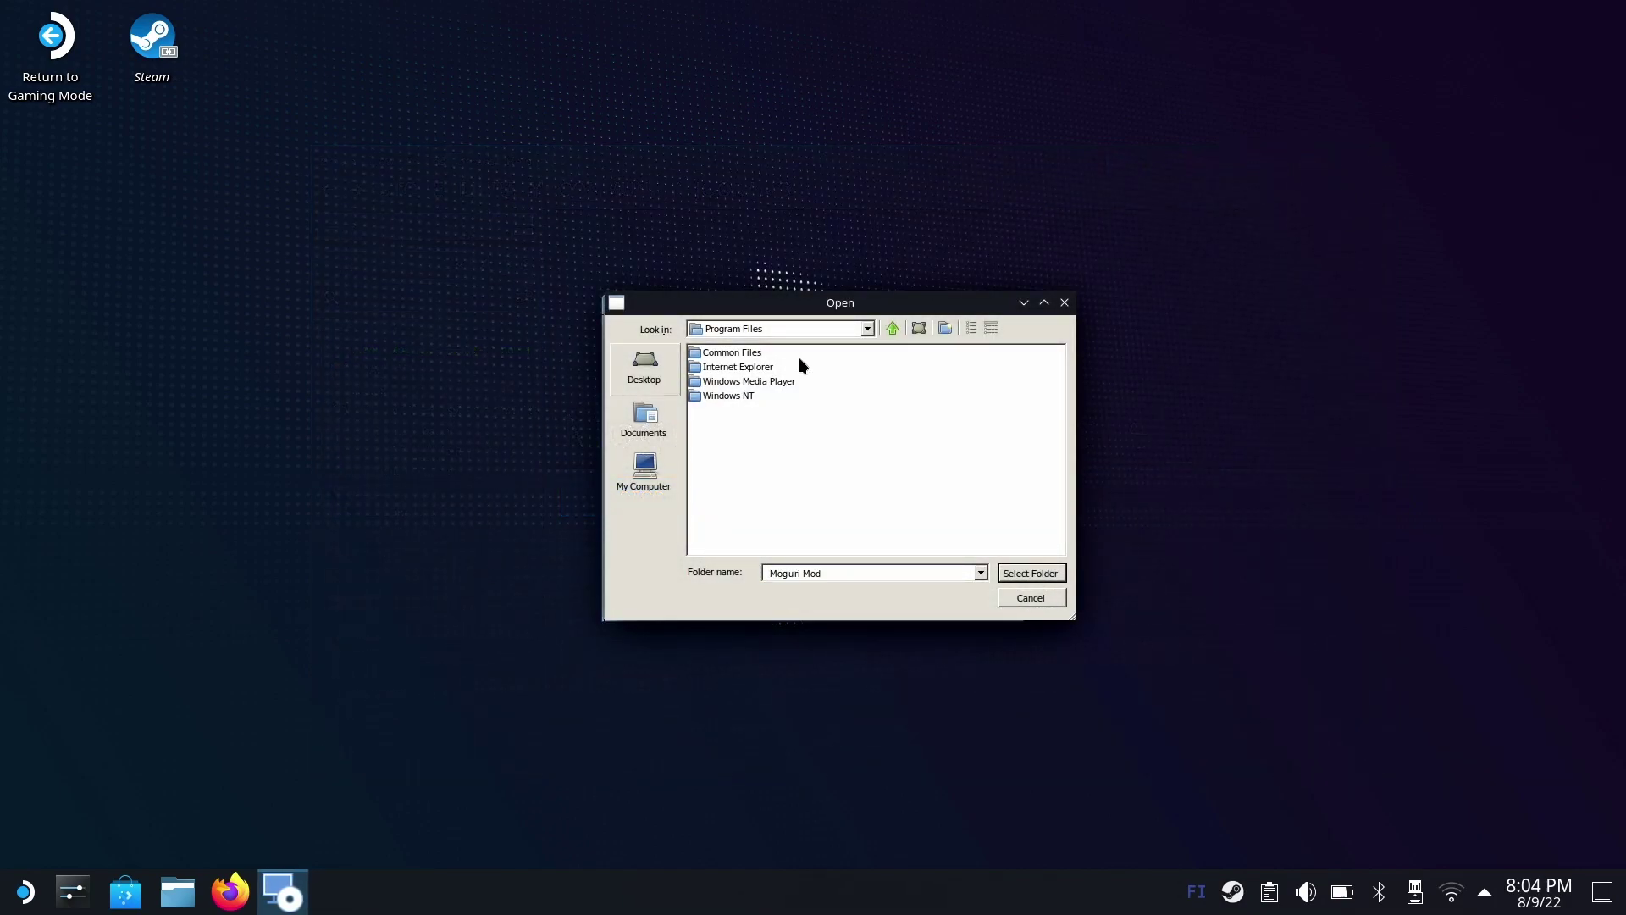
pyautogui.click(656, 495)
pyautogui.doubleClick(699, 454)
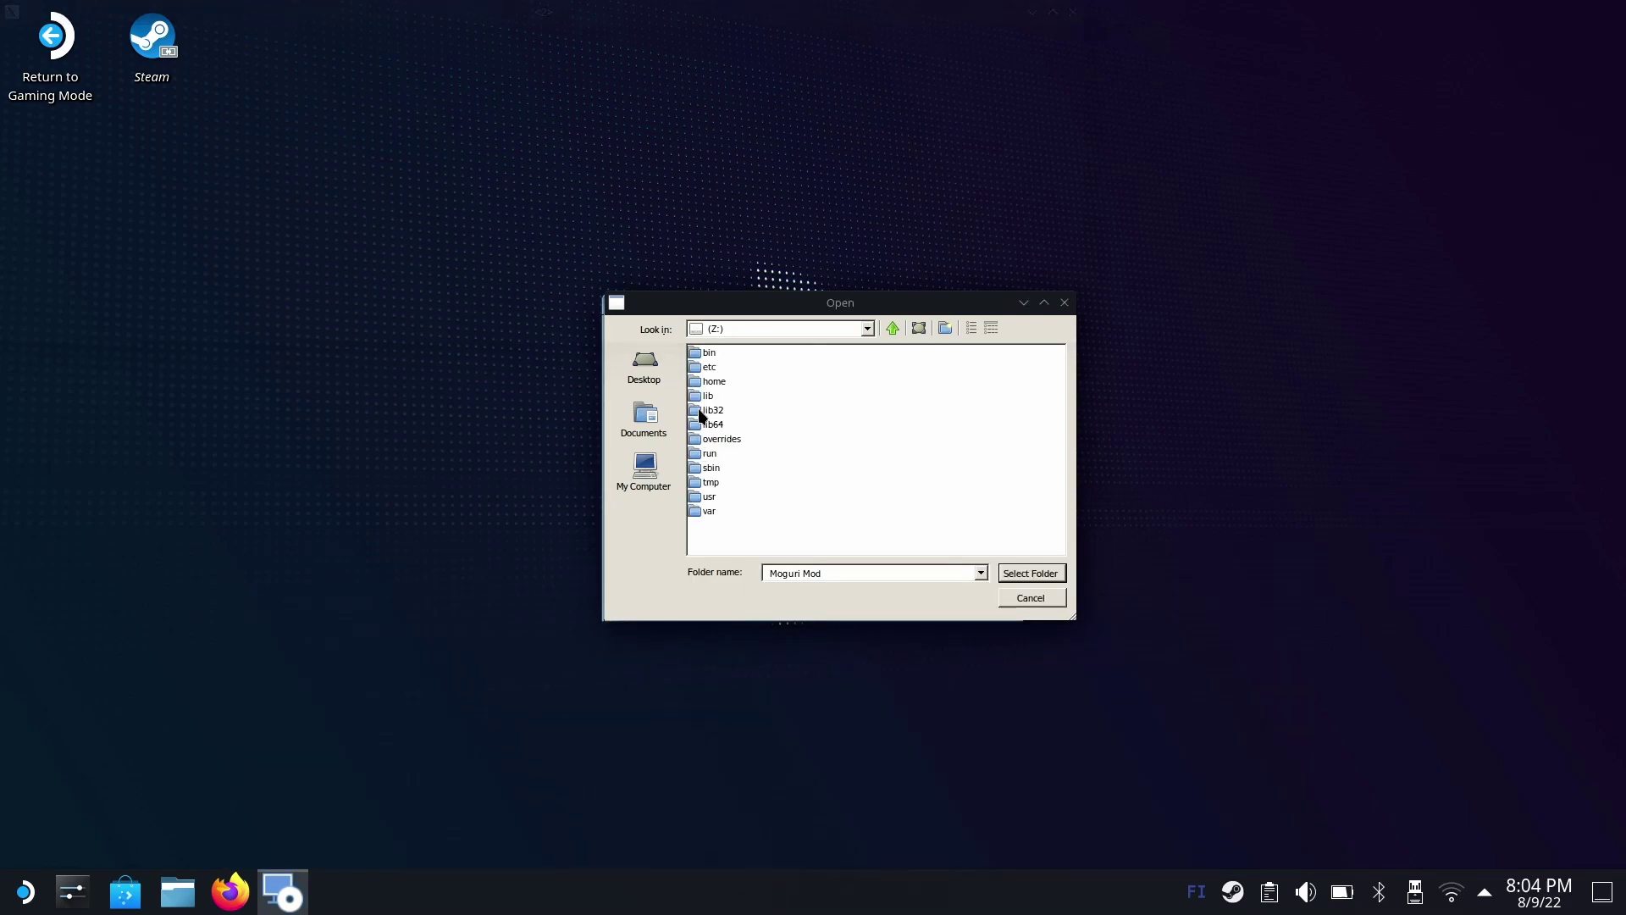
pyautogui.doubleClick(714, 381)
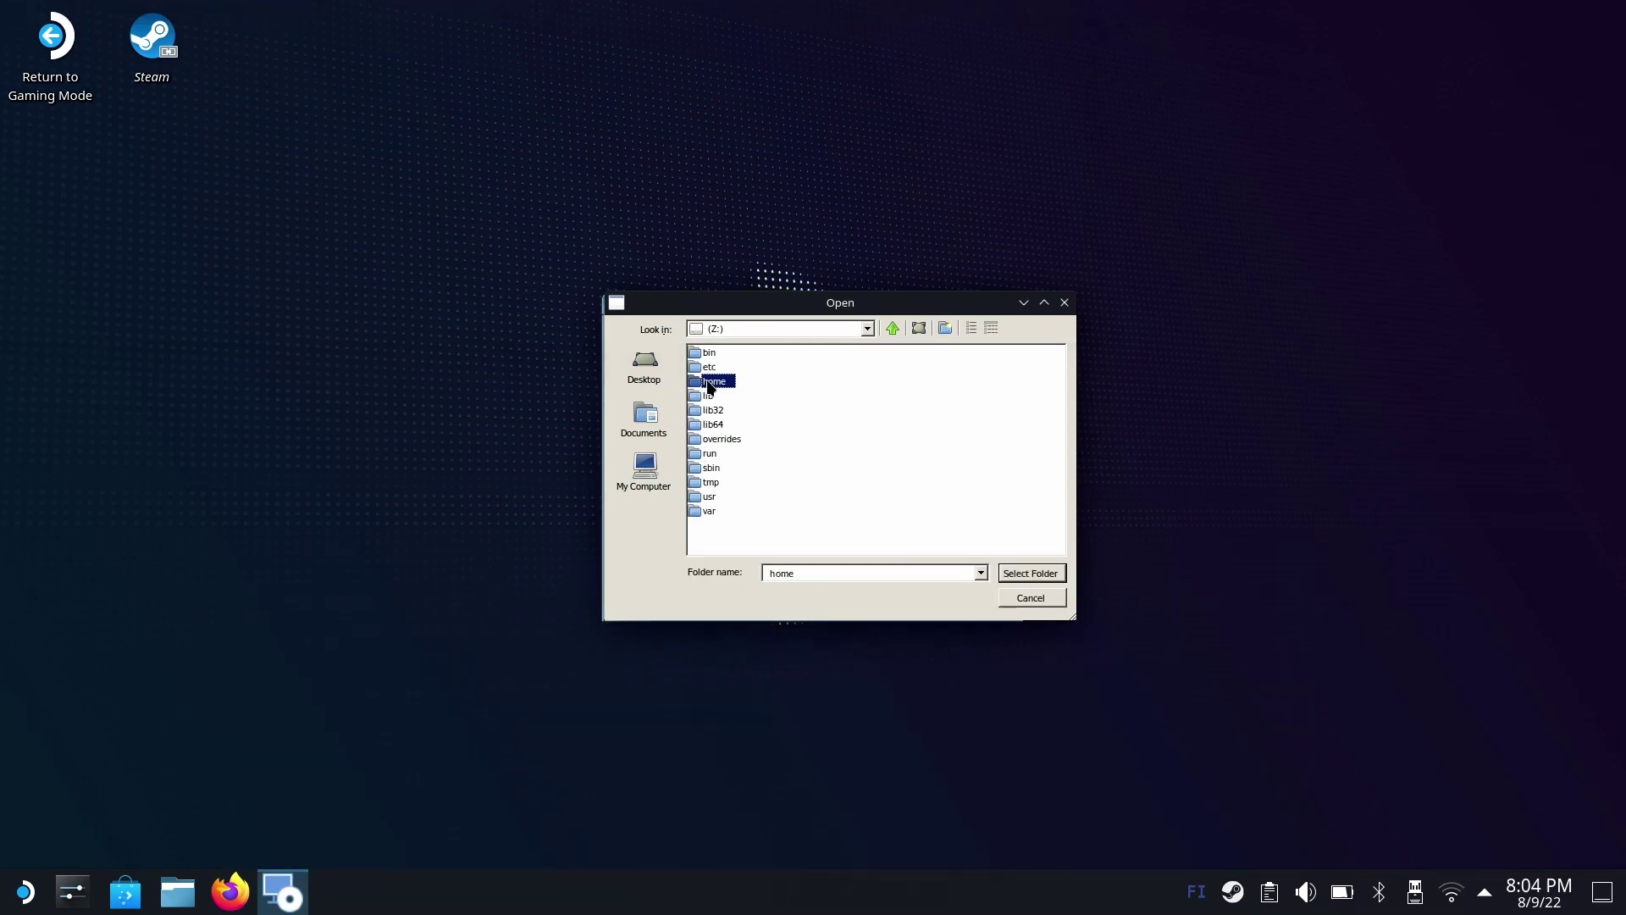
pyautogui.click(1040, 574)
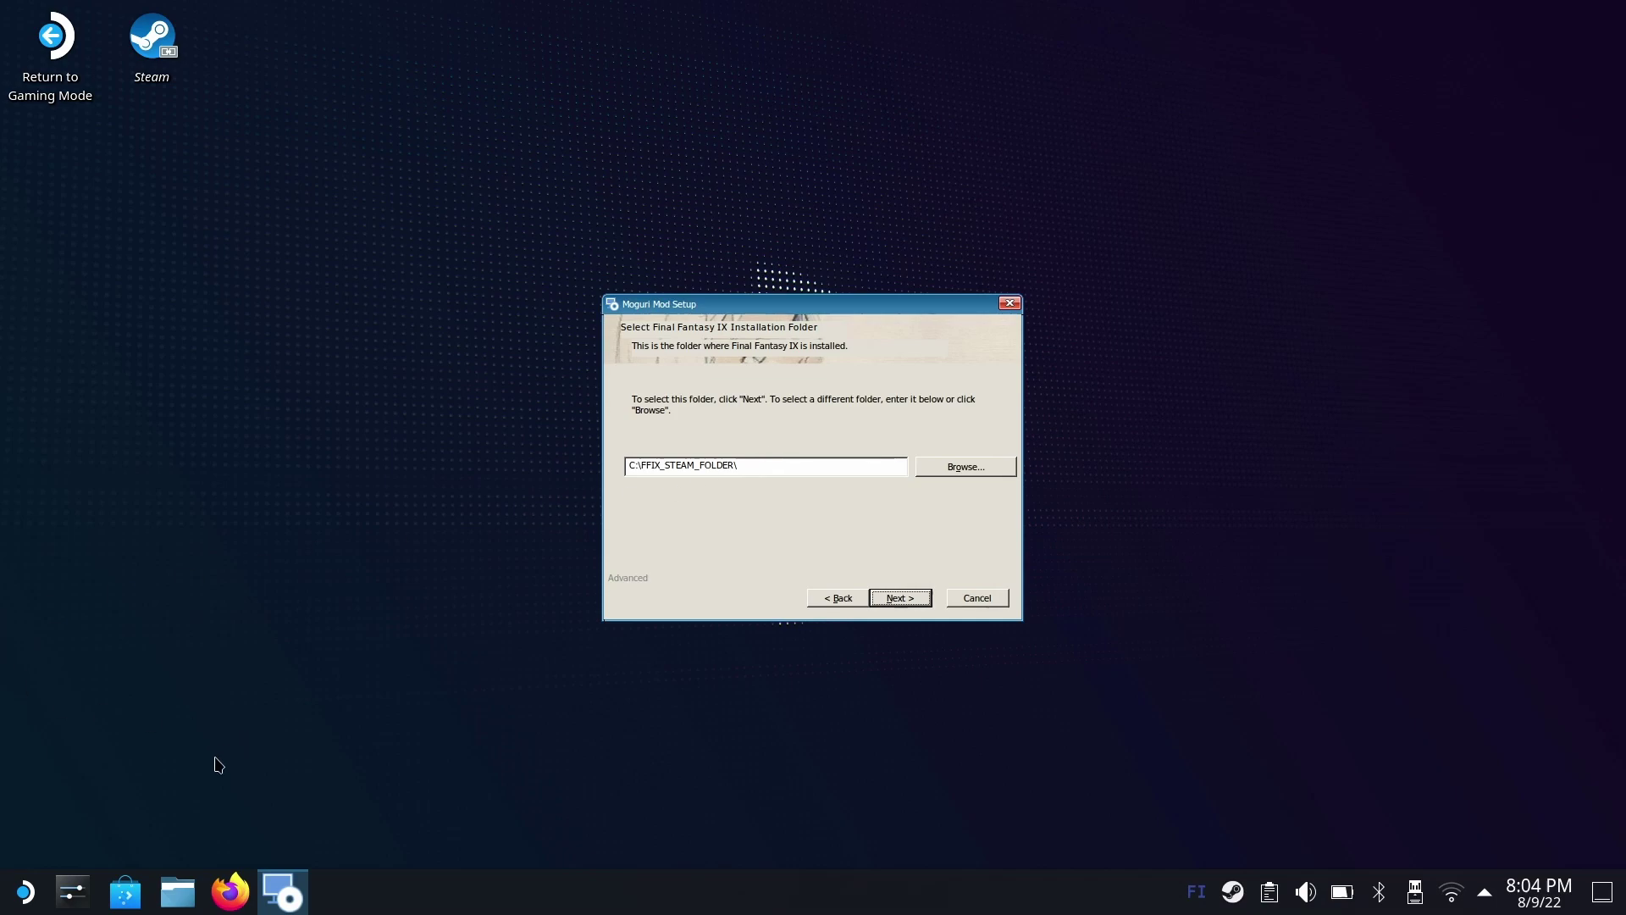
# Browse FINAL FANTASY IX's local files from the Steam library, then close the Steam window
pyautogui.rightClick(1236, 894)
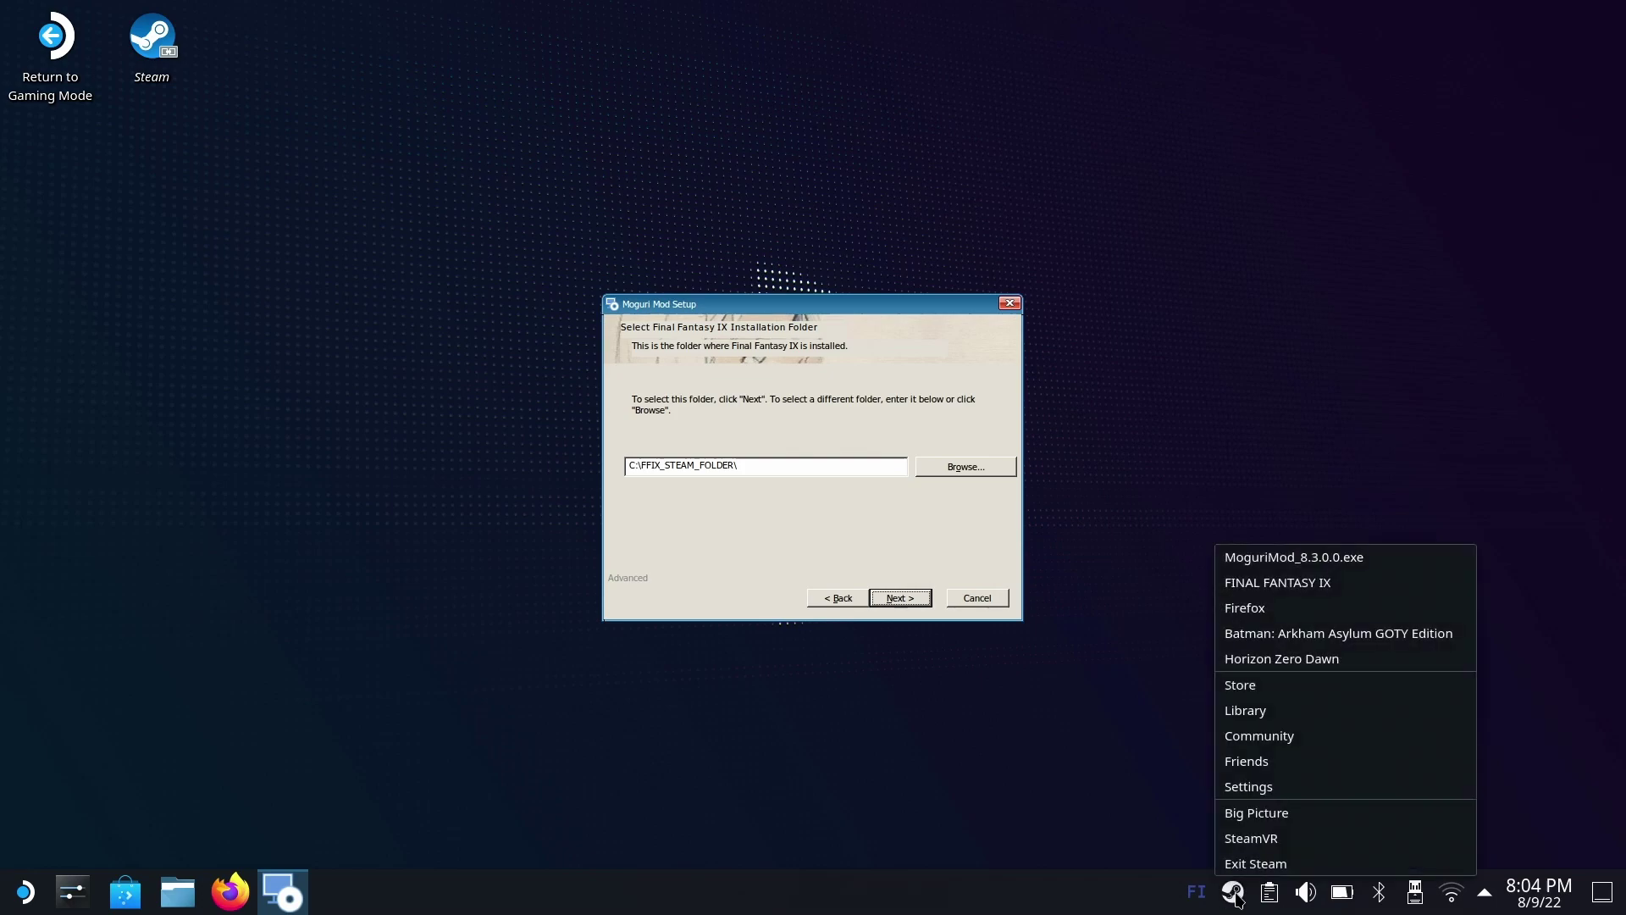
pyautogui.click(1300, 710)
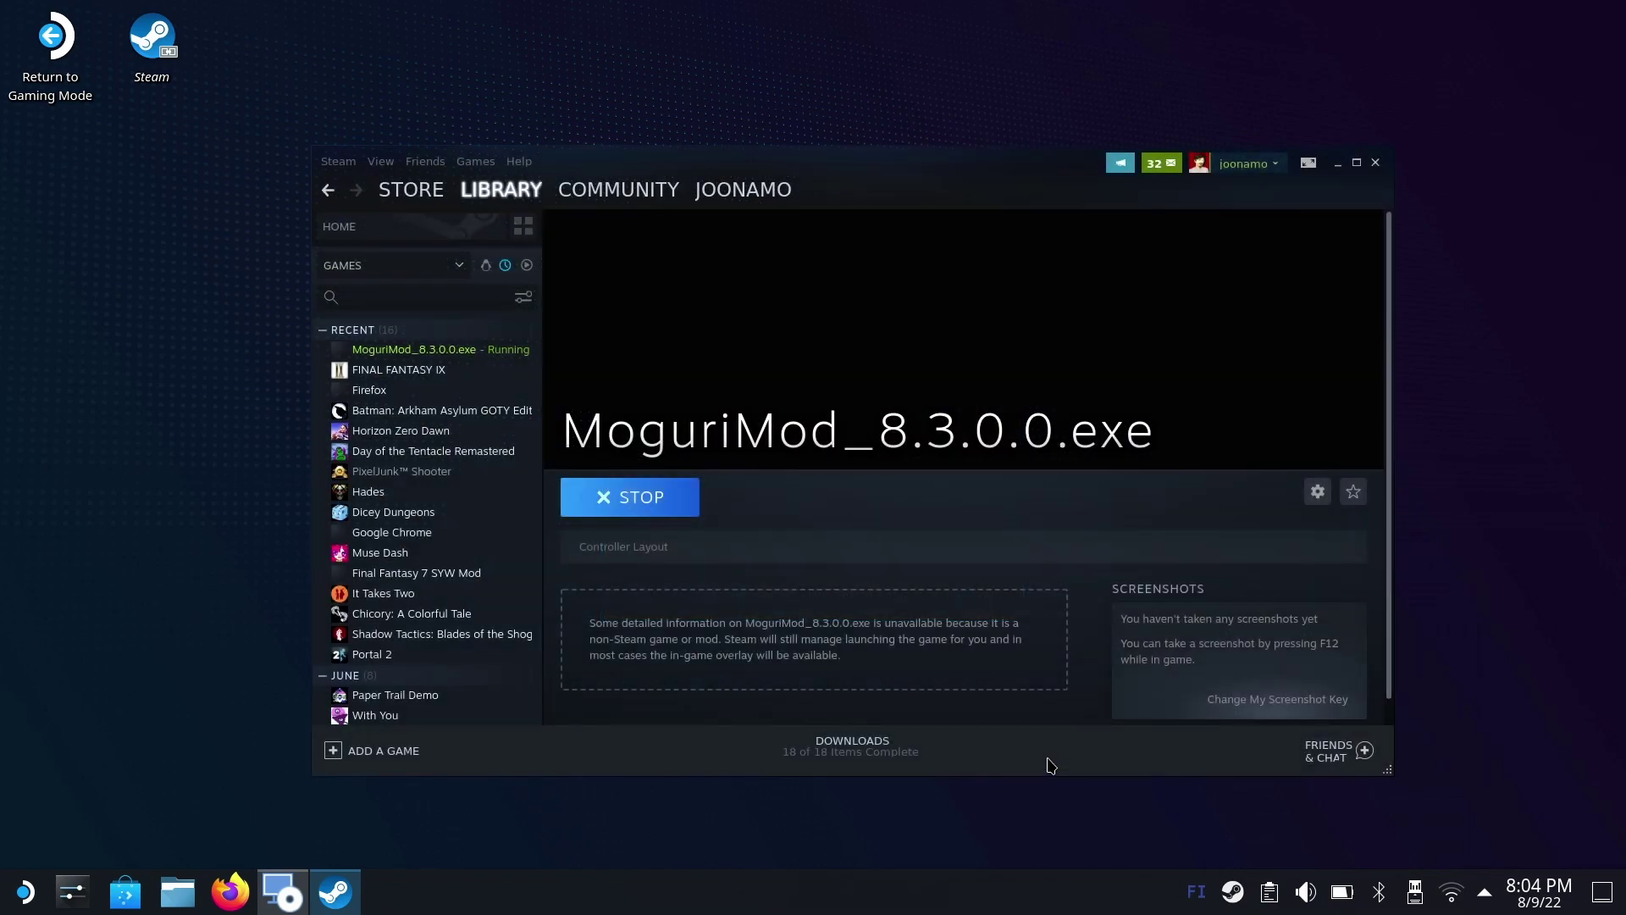
pyautogui.rightClick(392, 371)
pyautogui.moveTo(467, 454)
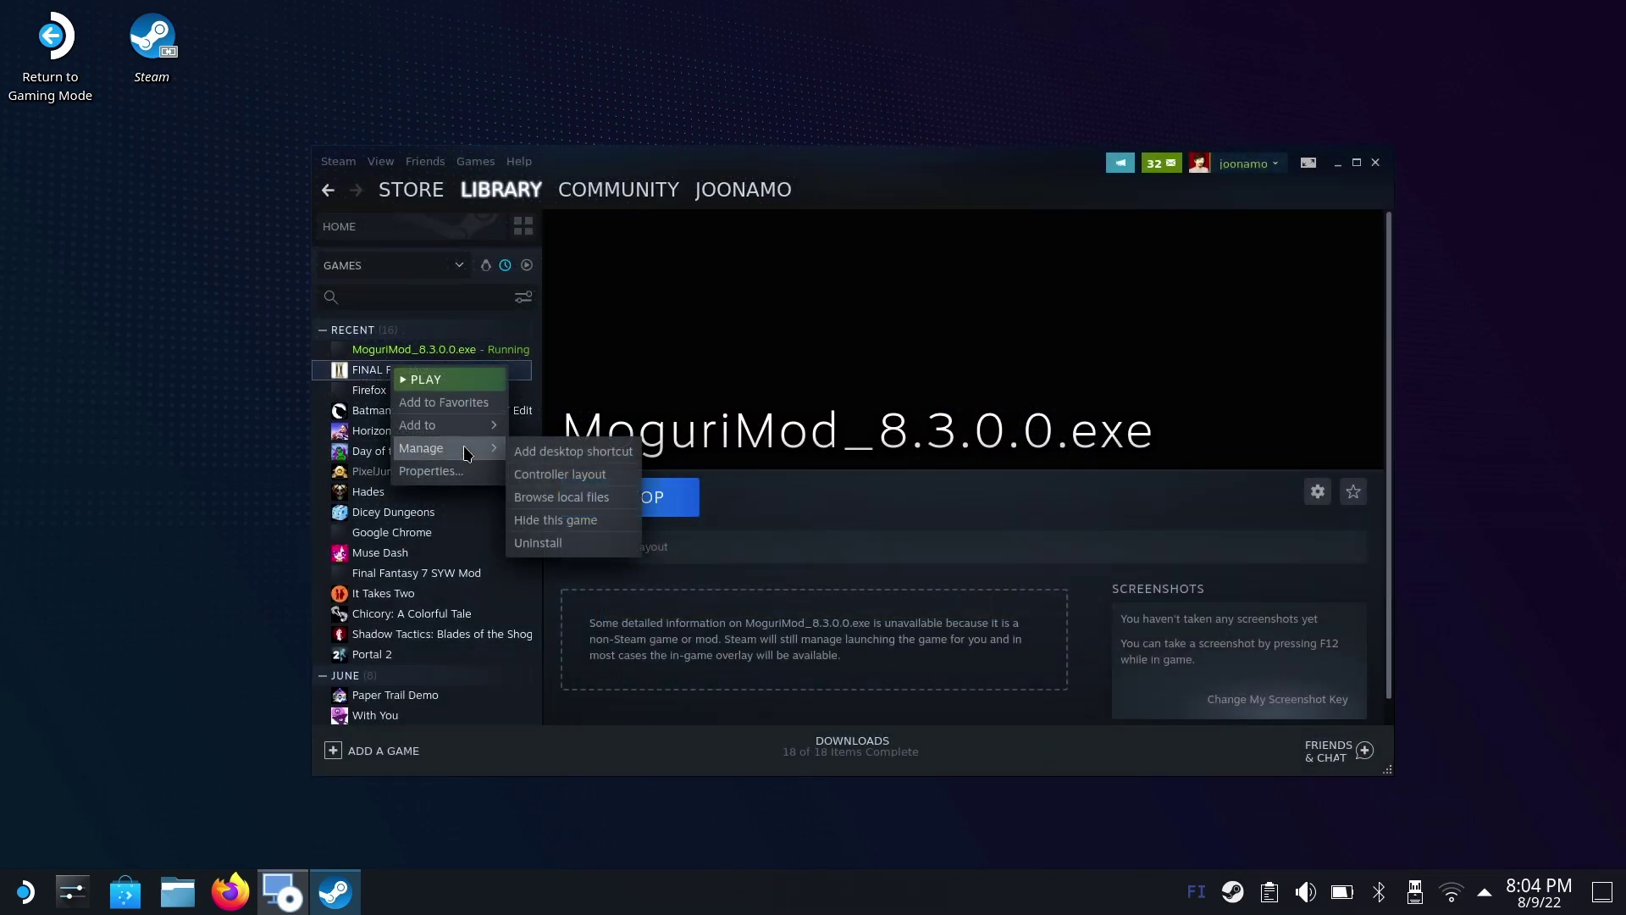
pyautogui.click(542, 497)
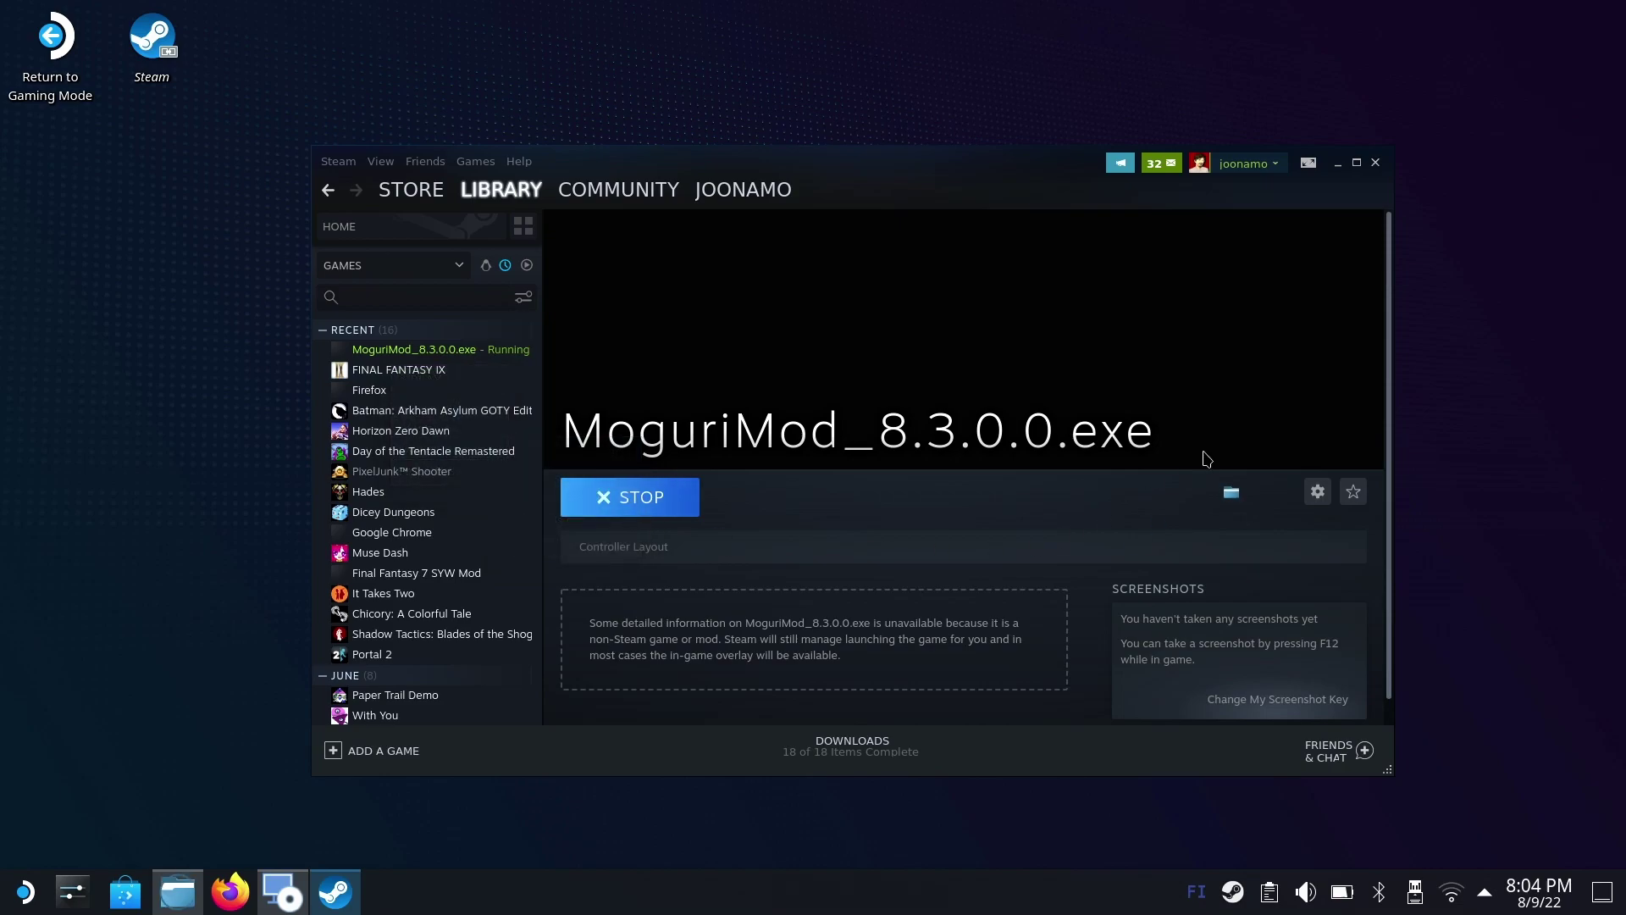
pyautogui.click(1376, 164)
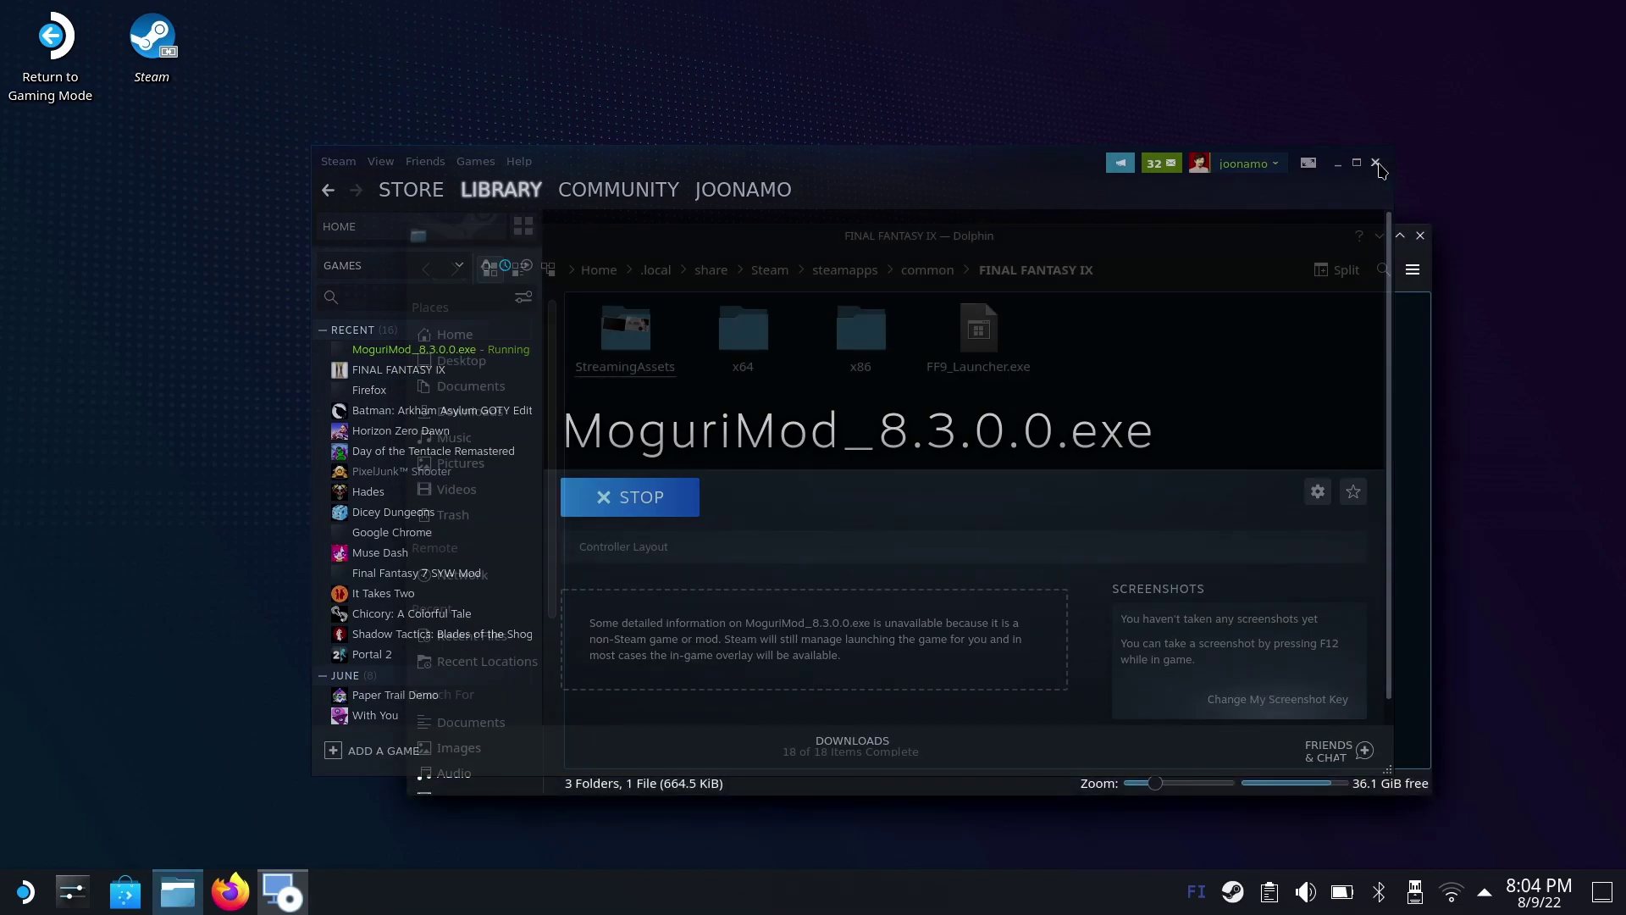
# Copy the path /home/deck/.local/share/Steam/steamapps/common/FINAL FANTASY IX/ and return to Moguri Mod Setup
pyautogui.click(1126, 270)
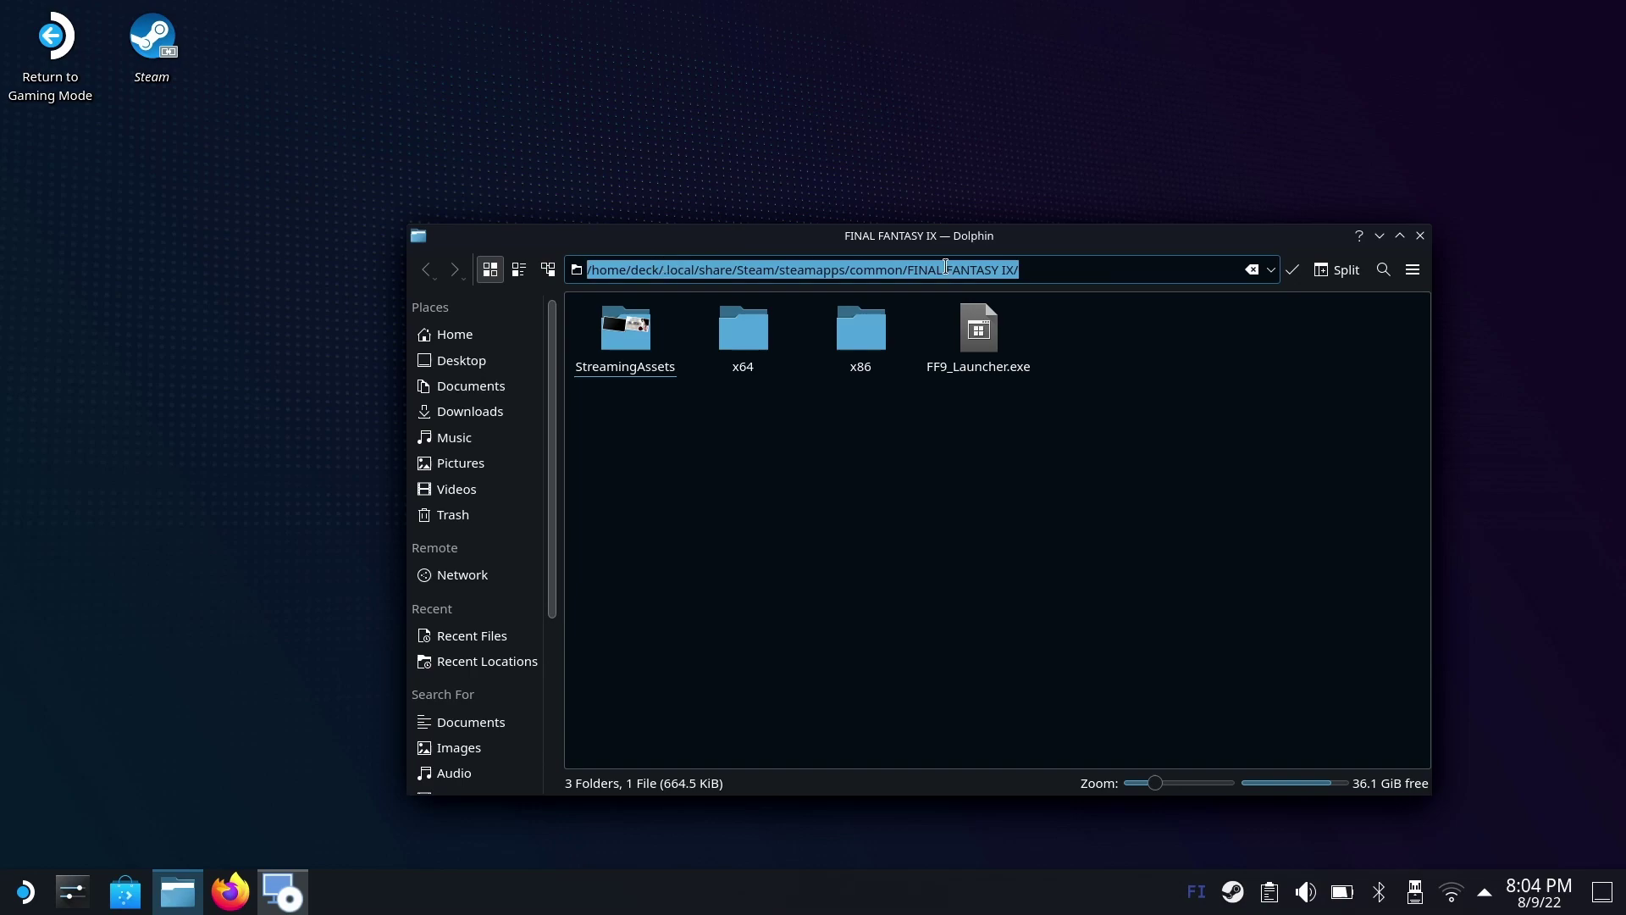
pyautogui.rightClick(919, 272)
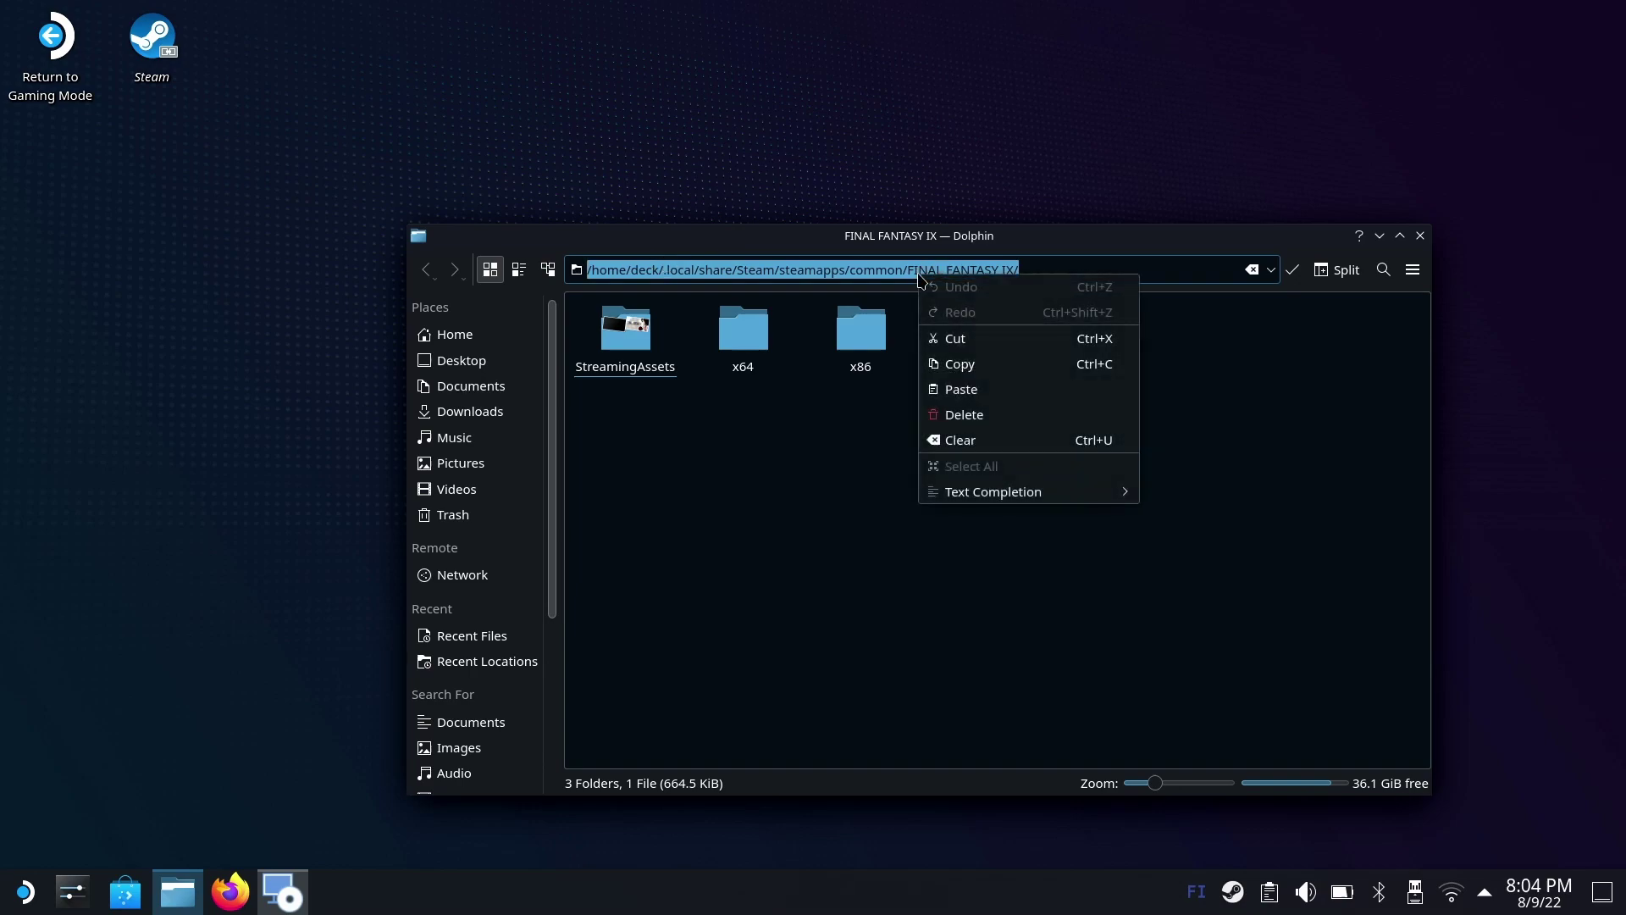
pyautogui.click(989, 373)
pyautogui.click(1096, 592)
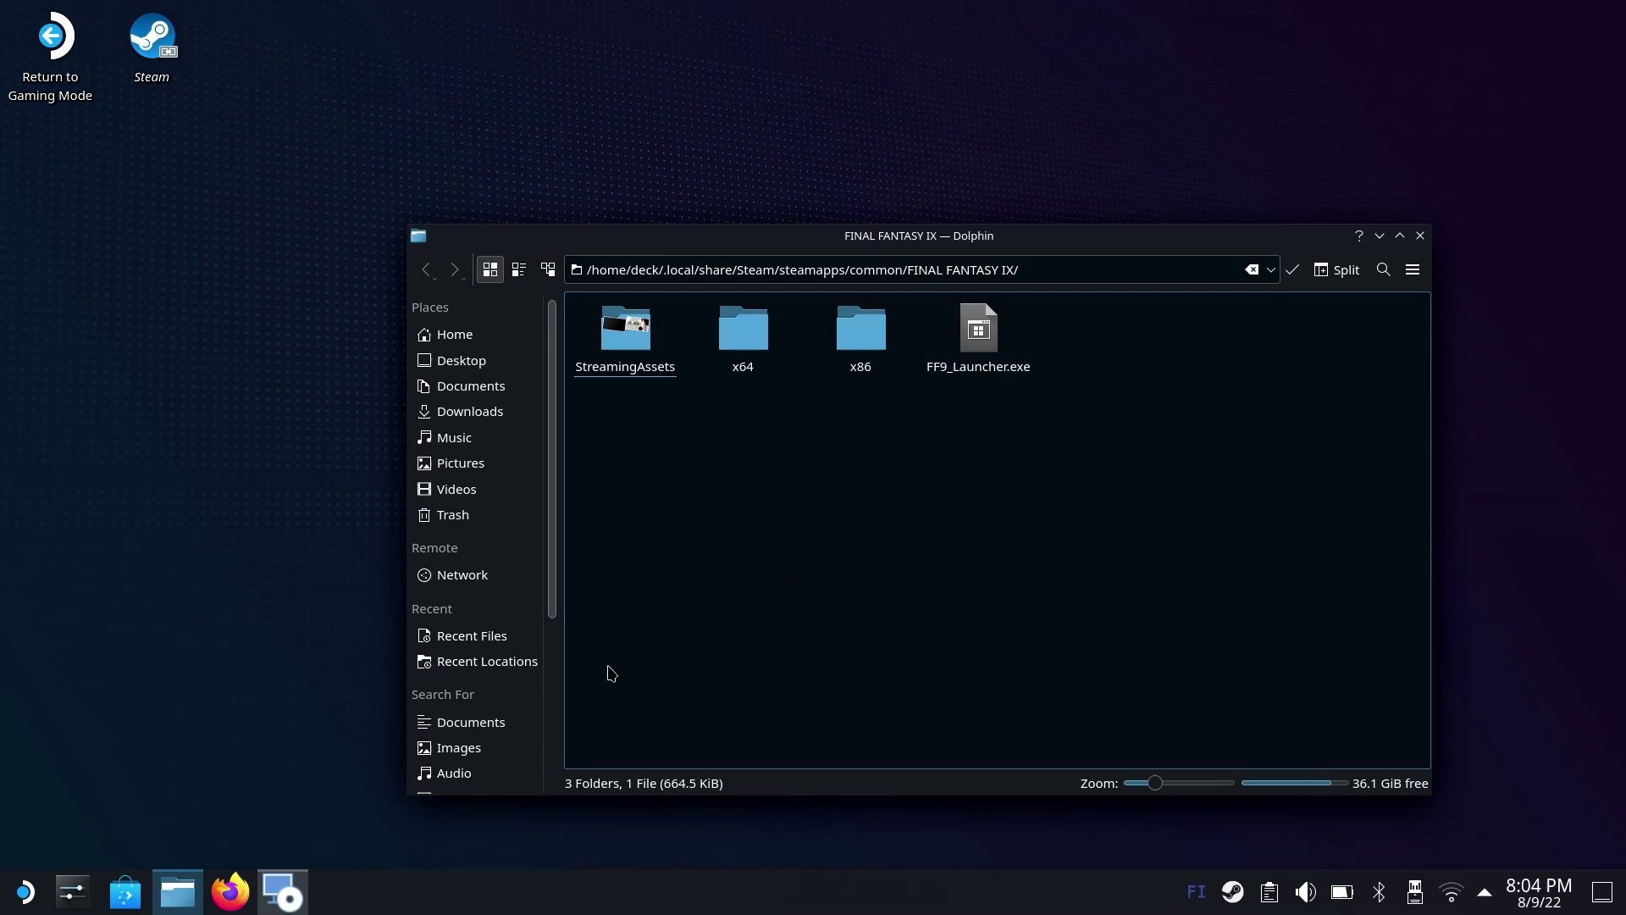
pyautogui.click(282, 891)
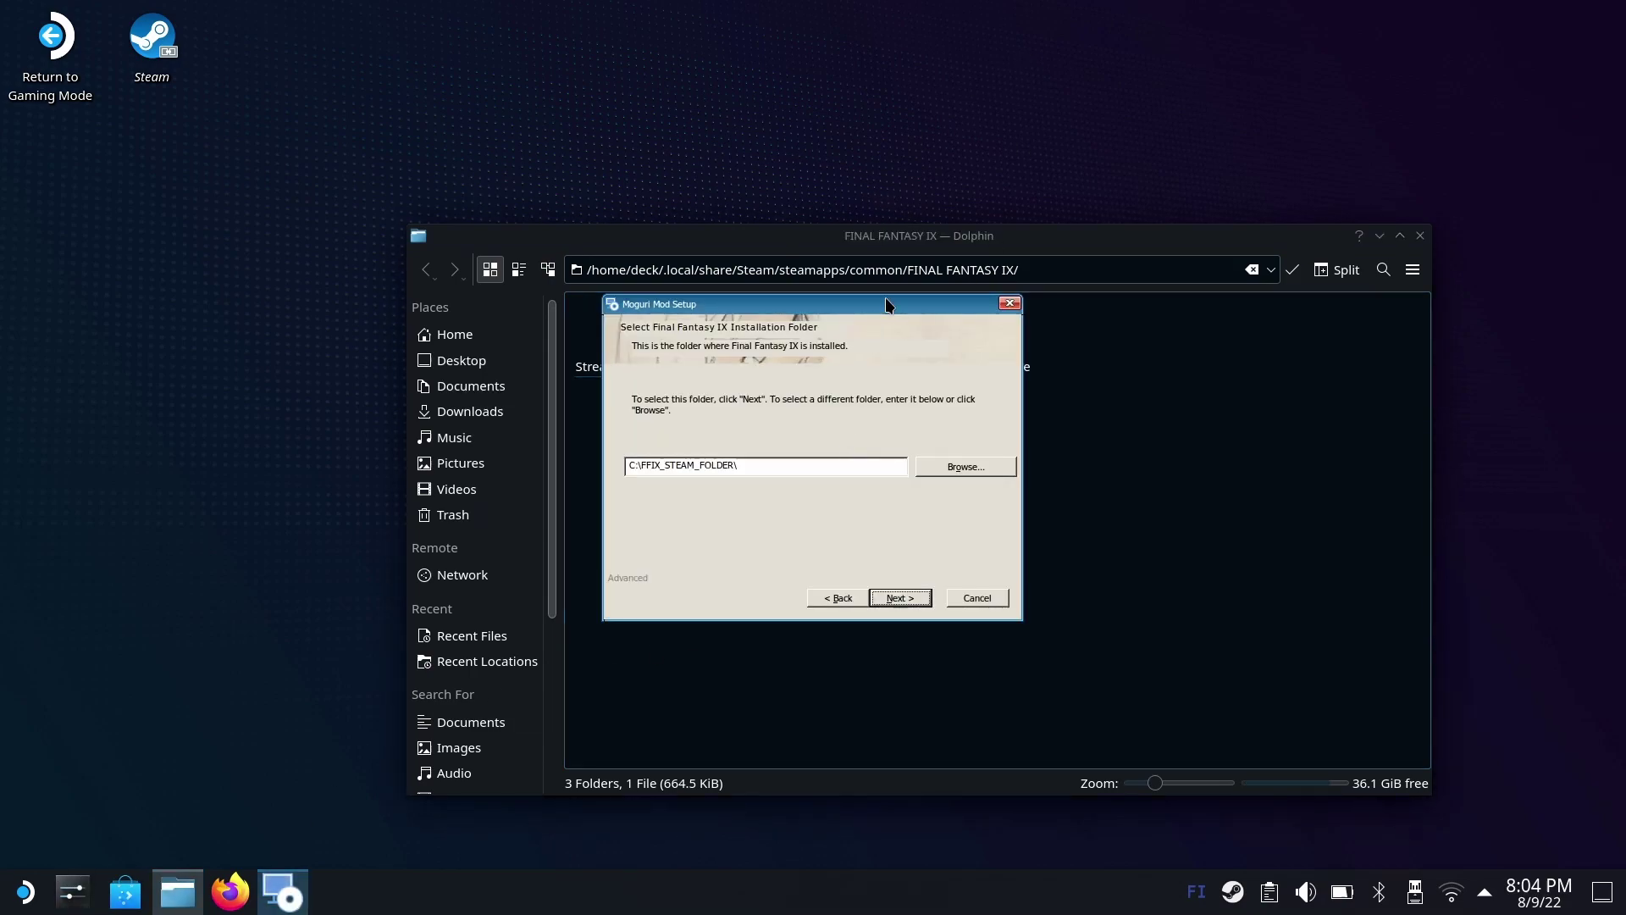
# Replace the installer's destination folder with the pasted FINAL FANTASY IX game path
pyautogui.click(768, 464)
pyautogui.doubleClick(741, 463)
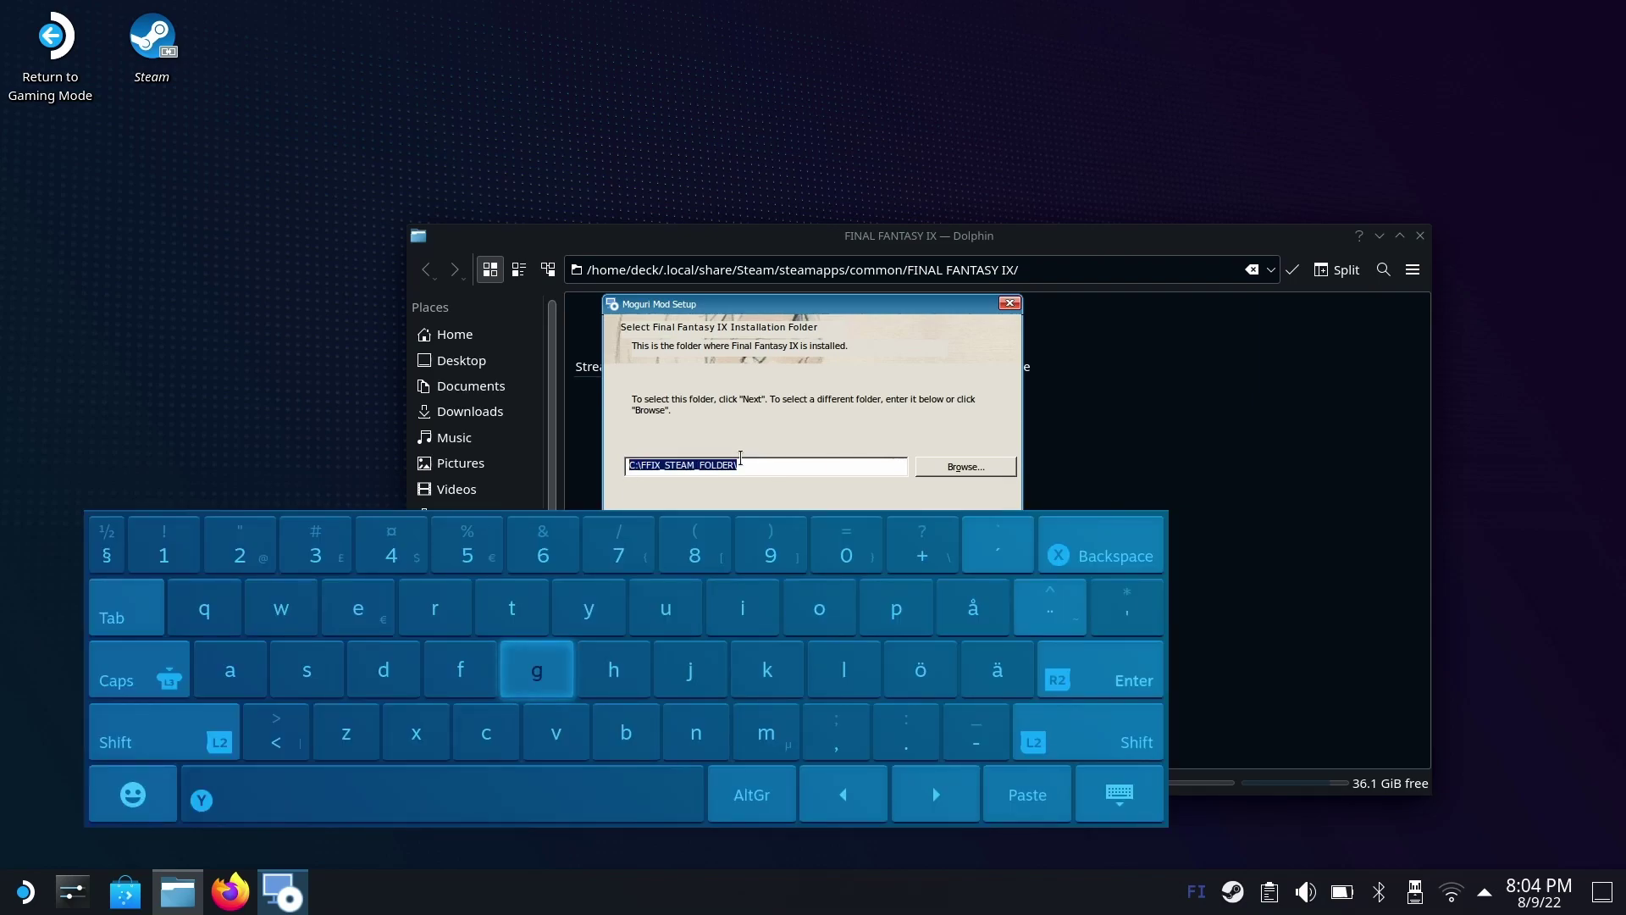
pyautogui.press('BackSpace')
pyautogui.rightClick(690, 467)
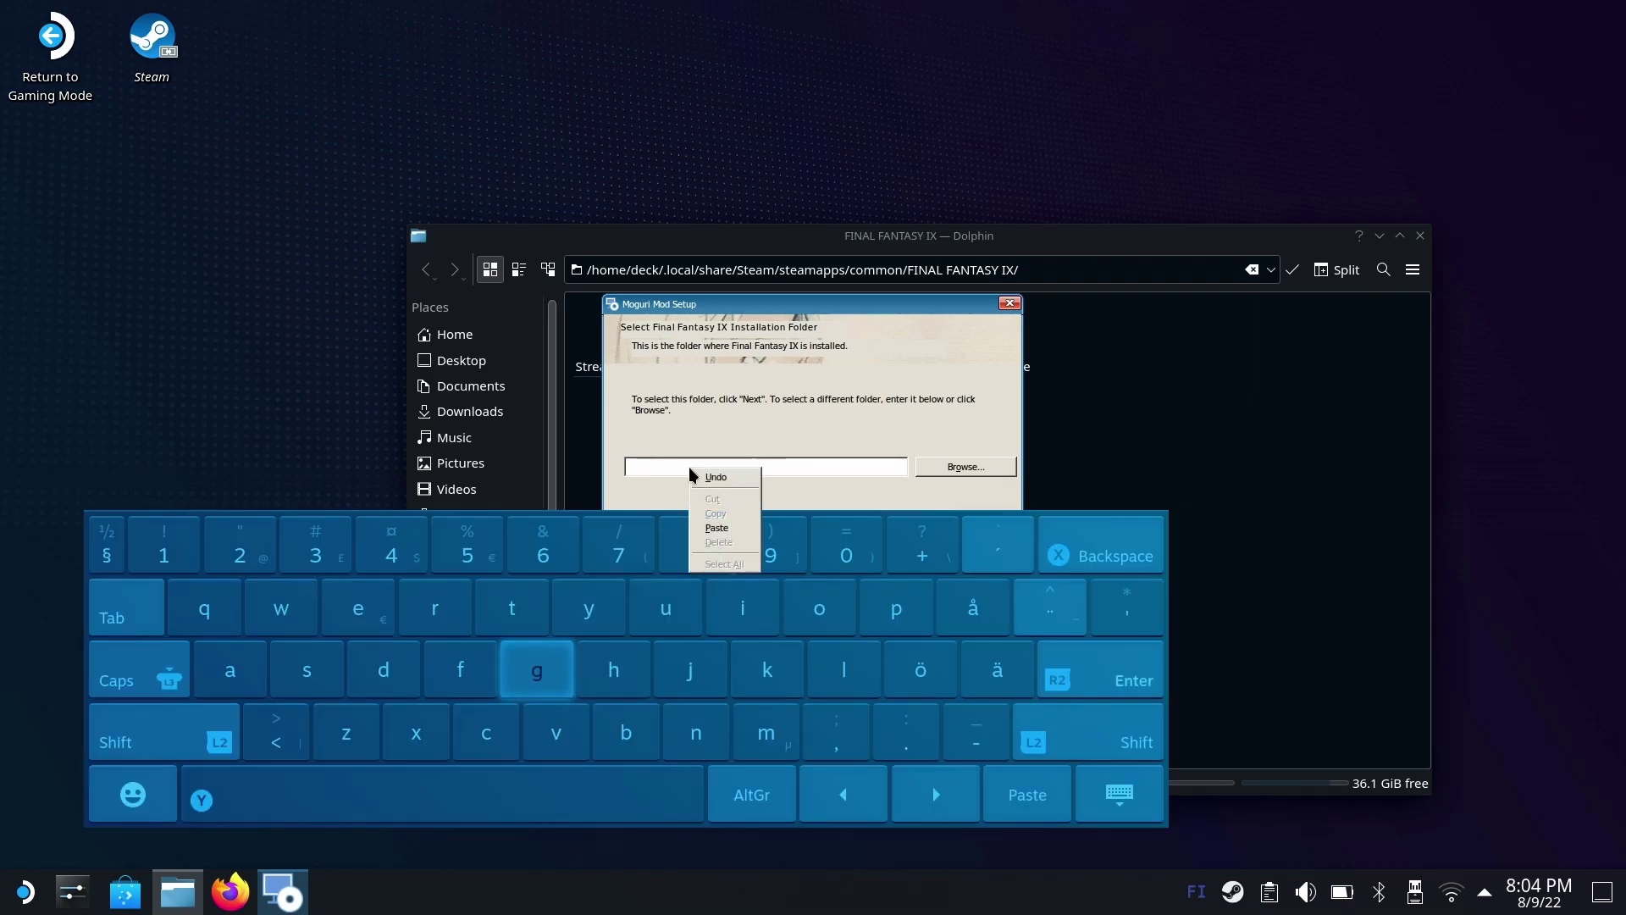
pyautogui.click(716, 527)
pyautogui.moveTo(884, 302); pyautogui.dragTo(895, 163)
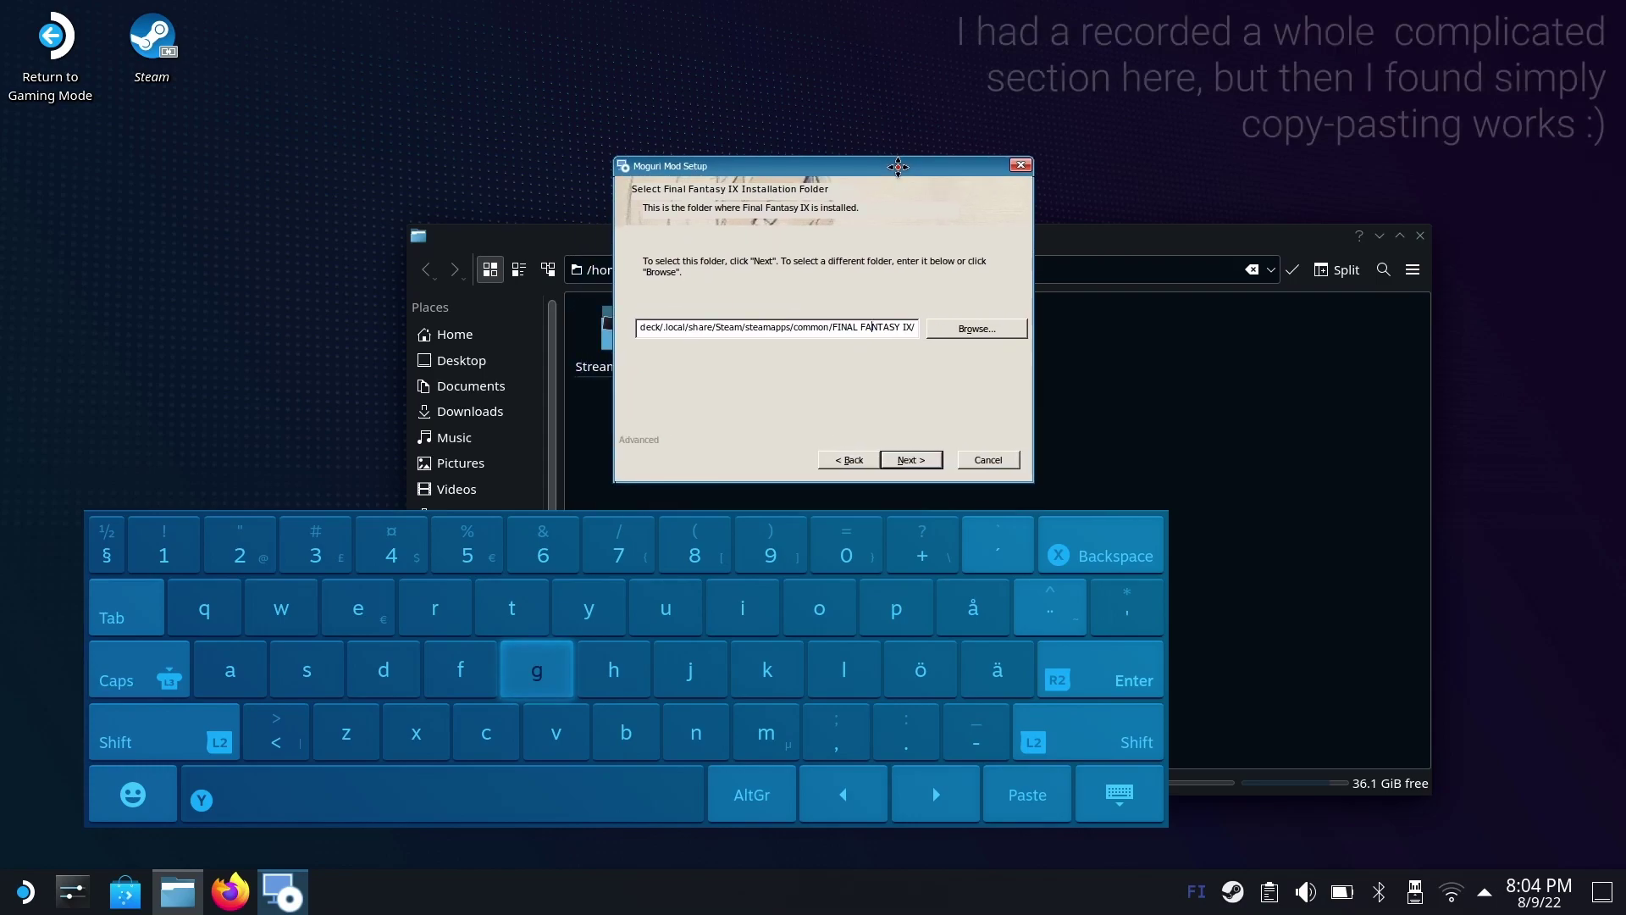
# Accept the folder and install Moguri Mod into the game directory
pyautogui.click(912, 460)
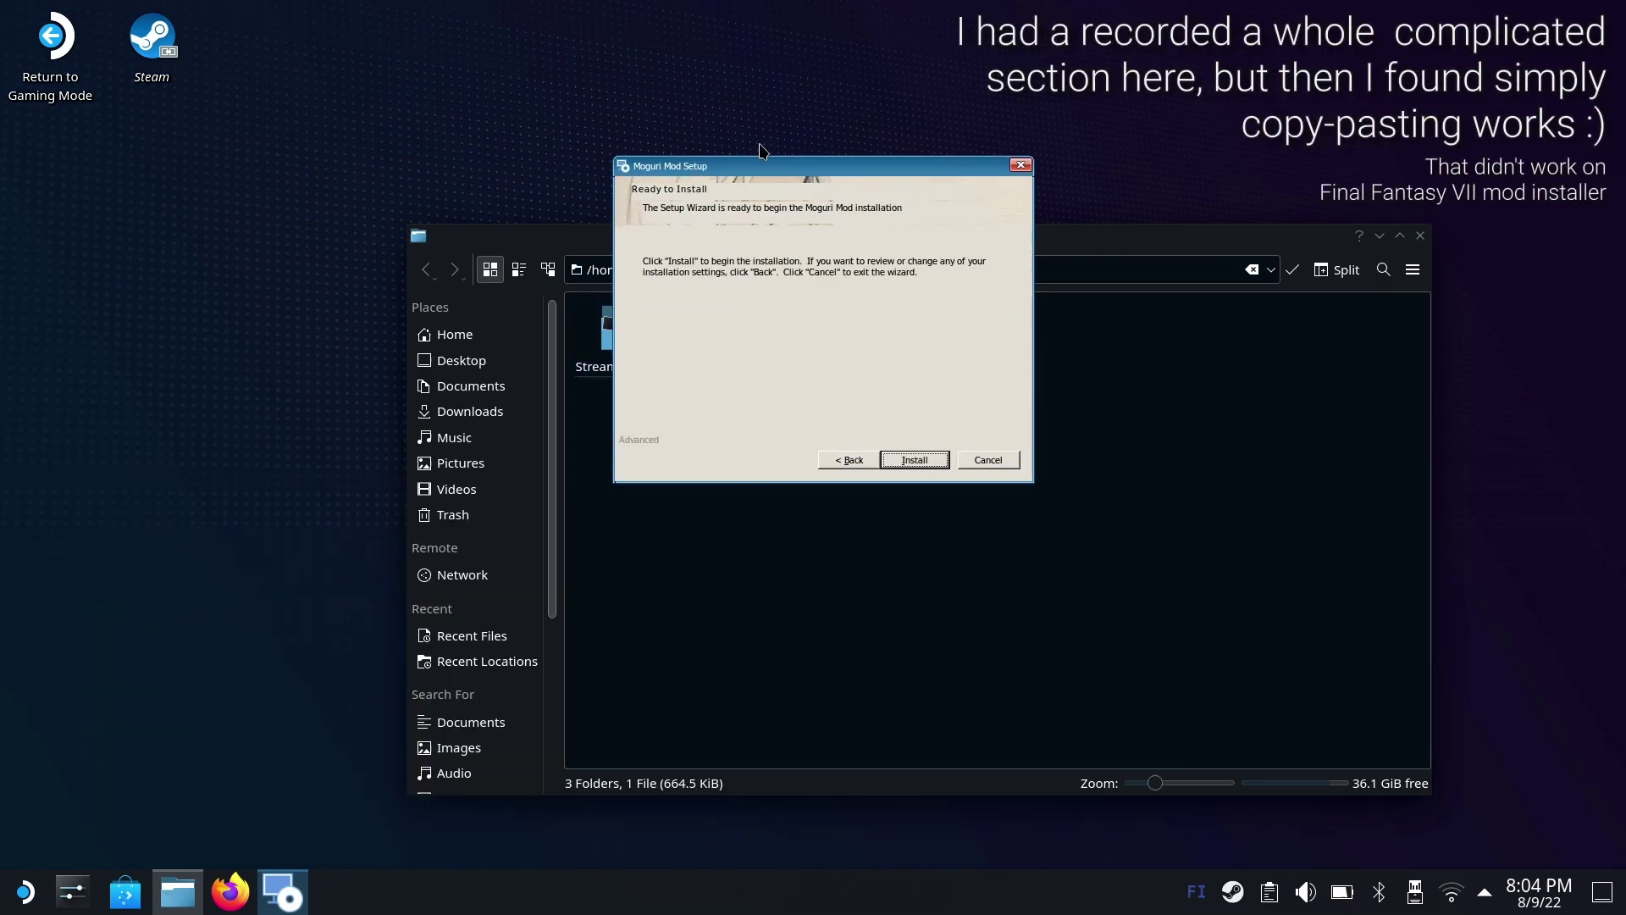
pyautogui.moveTo(791, 164); pyautogui.dragTo(708, 410)
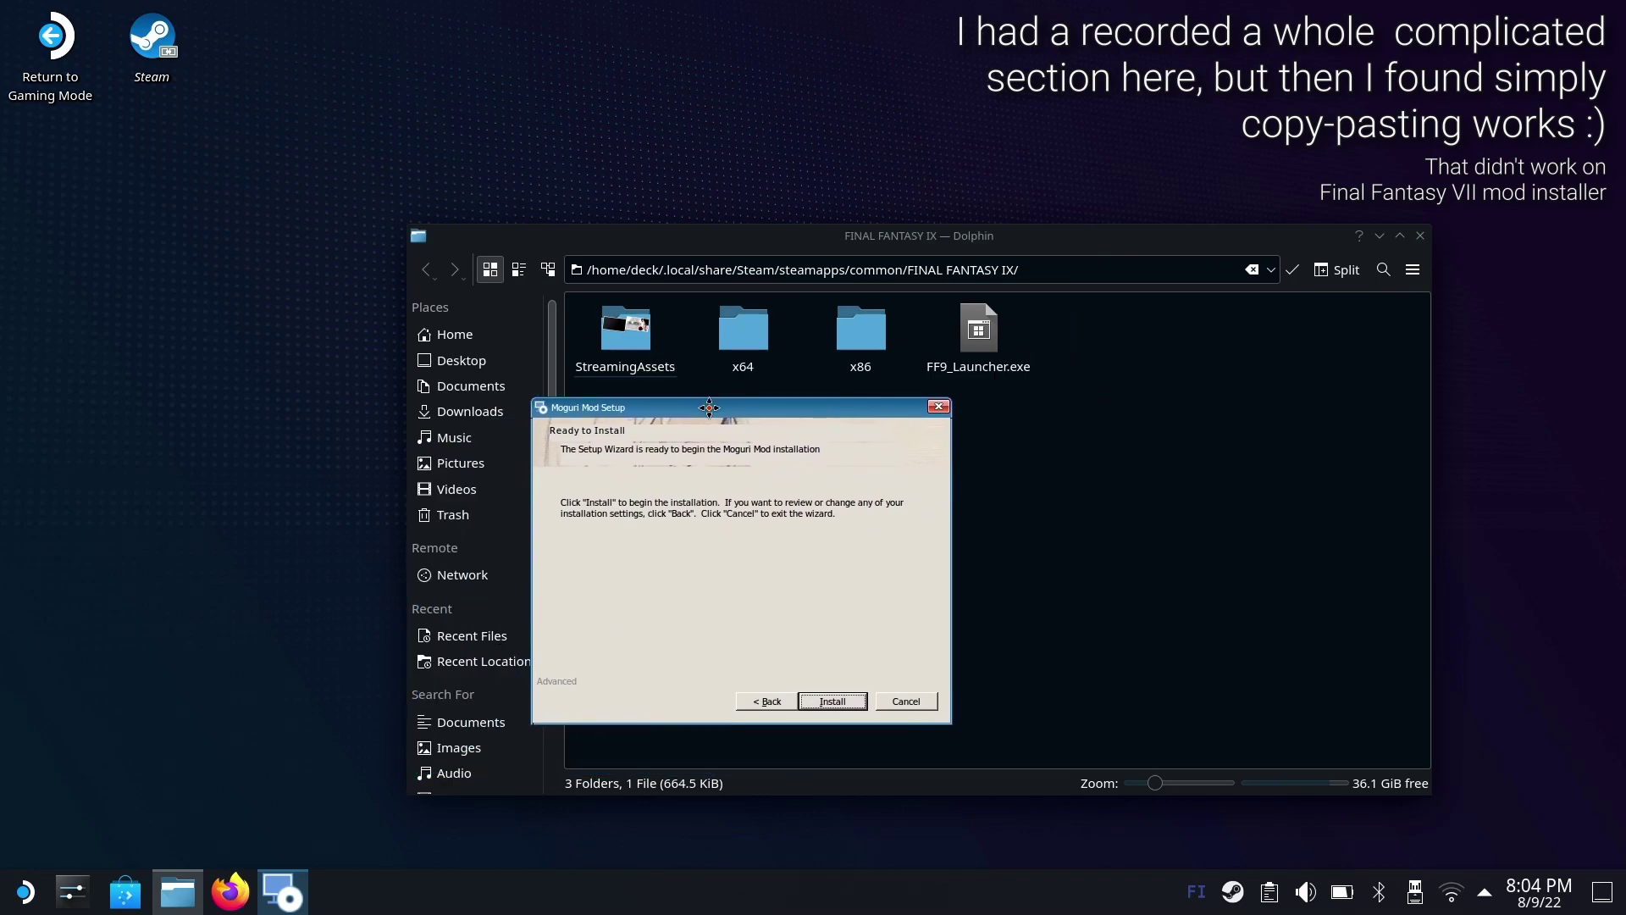
pyautogui.click(832, 705)
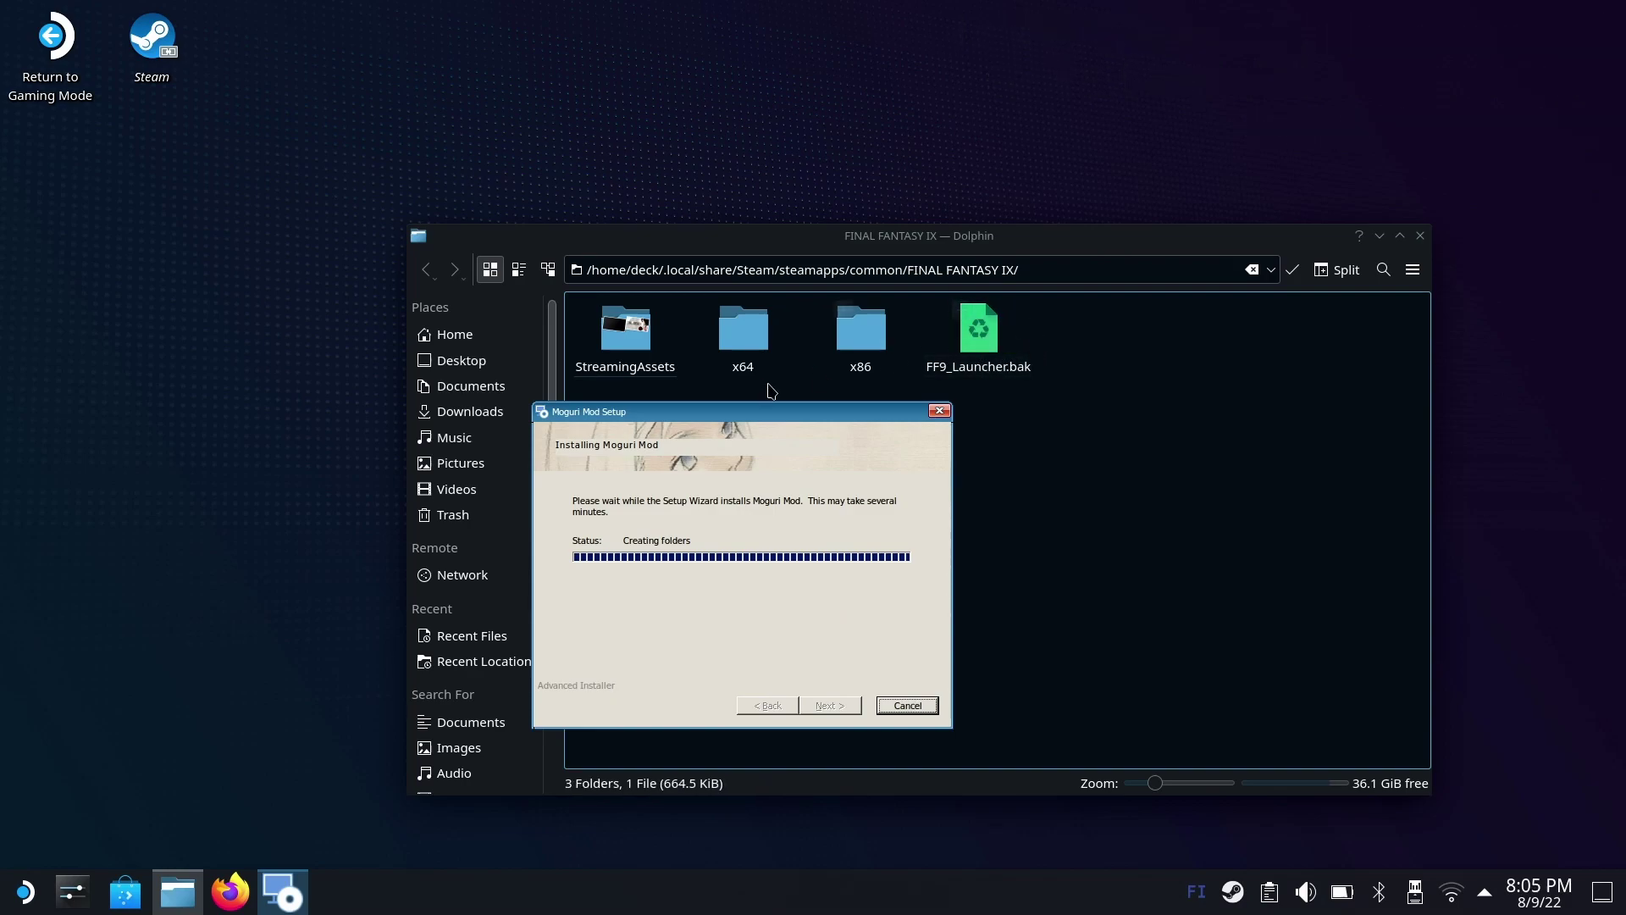
pyautogui.moveTo(692, 415); pyautogui.dragTo(854, 421)
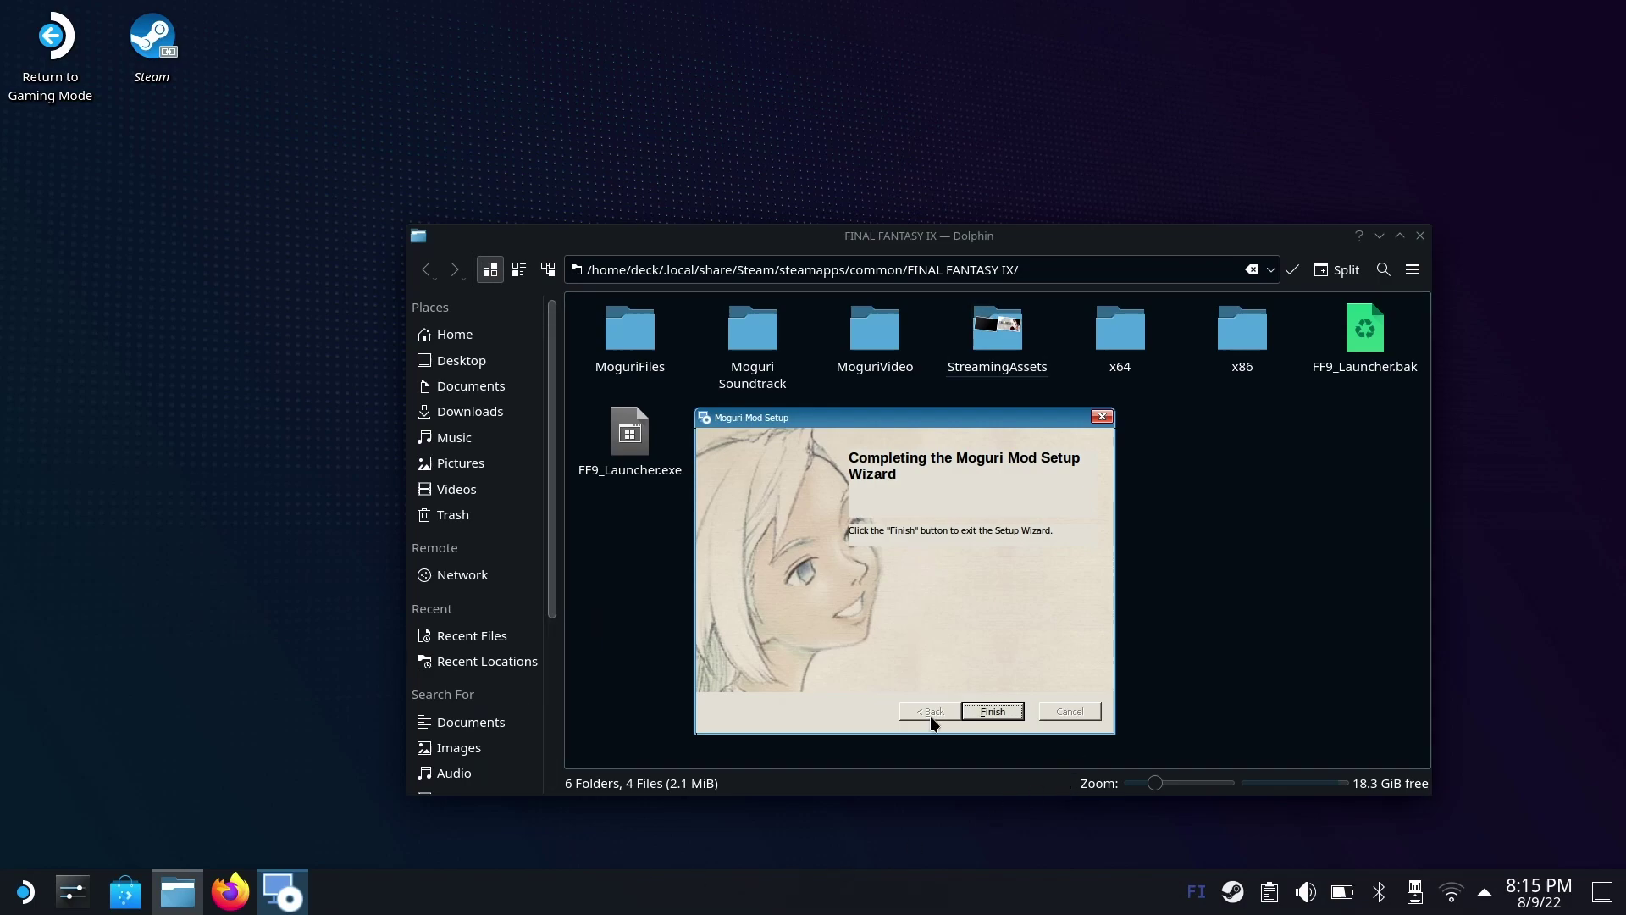
# Finish the setup wizard and launch FINAL FANTASY IX from the Steam library
pyautogui.click(992, 711)
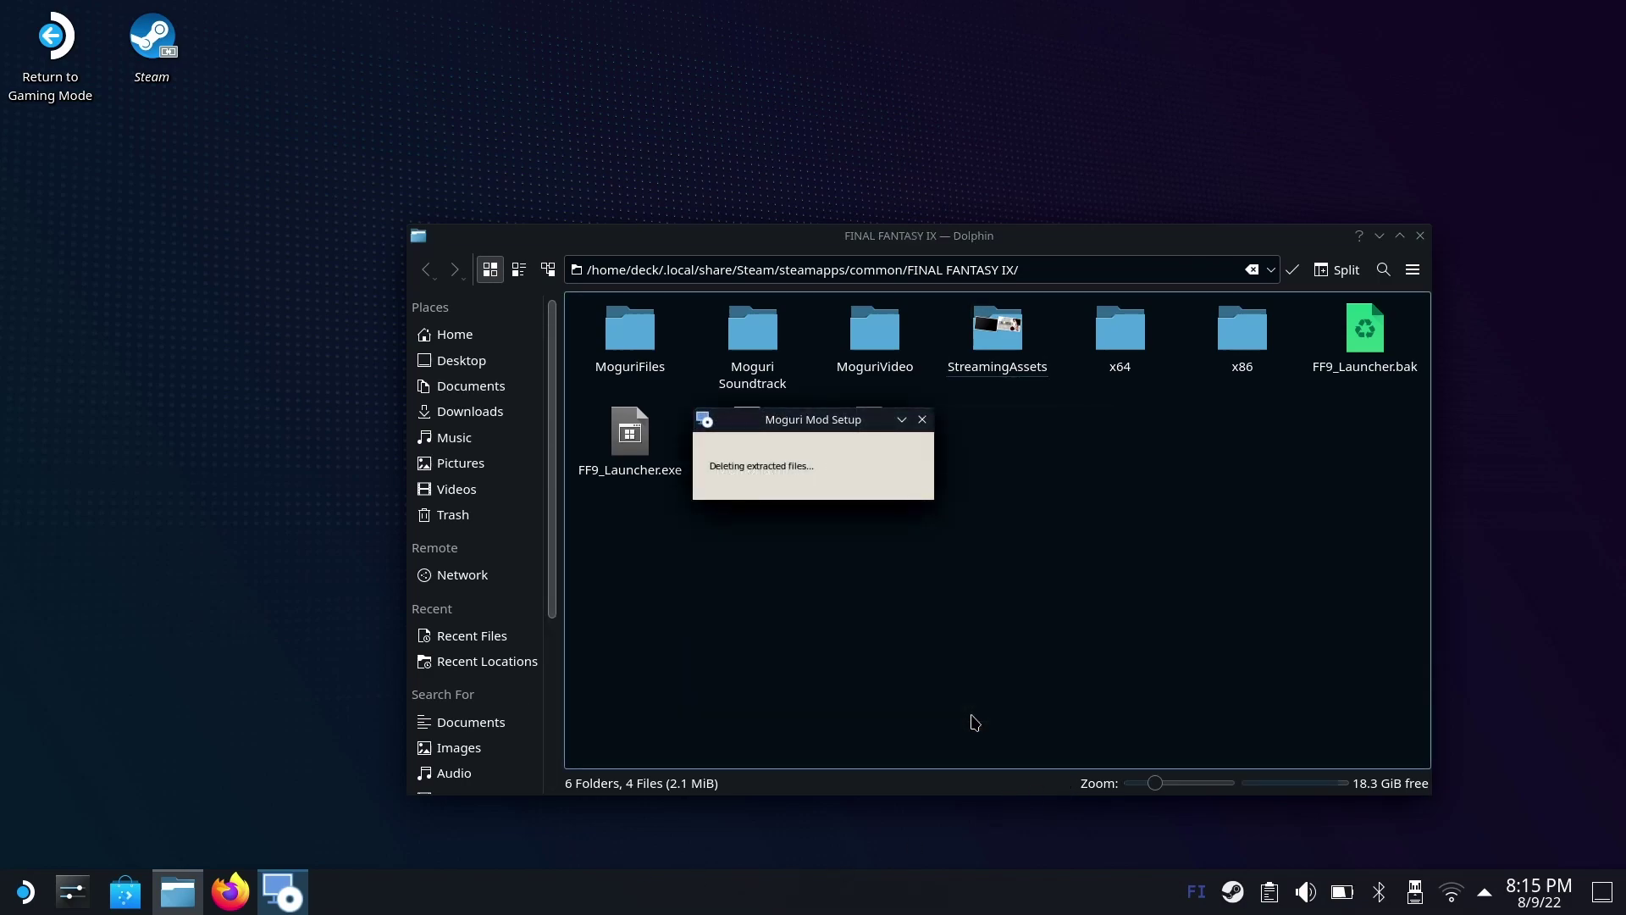
pyautogui.rightClick(1240, 898)
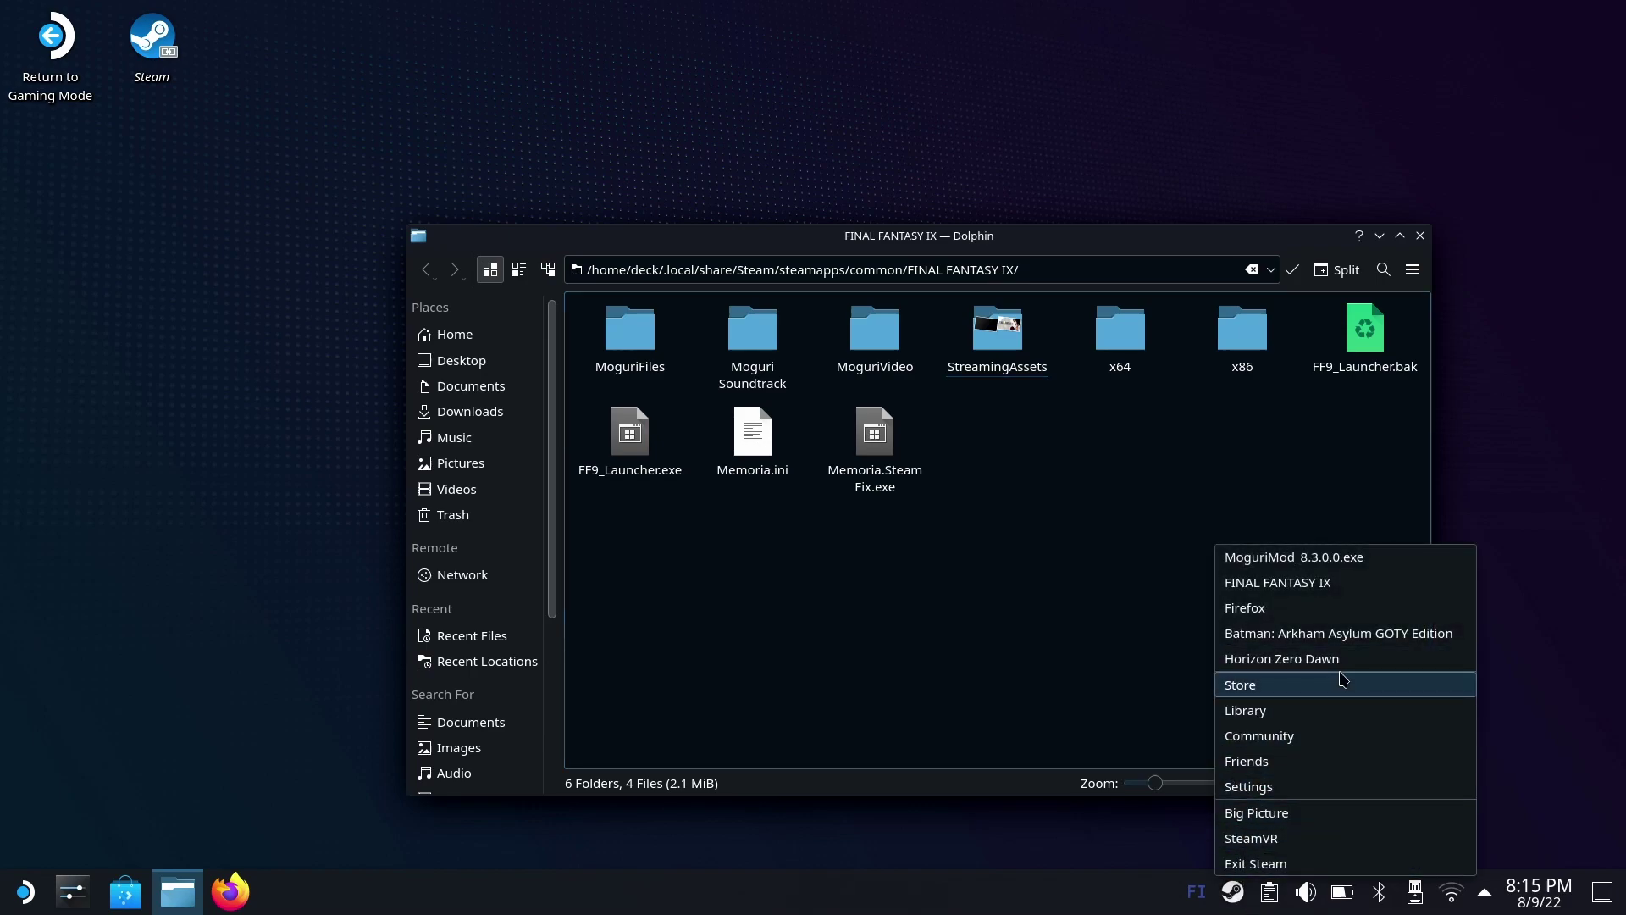
pyautogui.click(1325, 718)
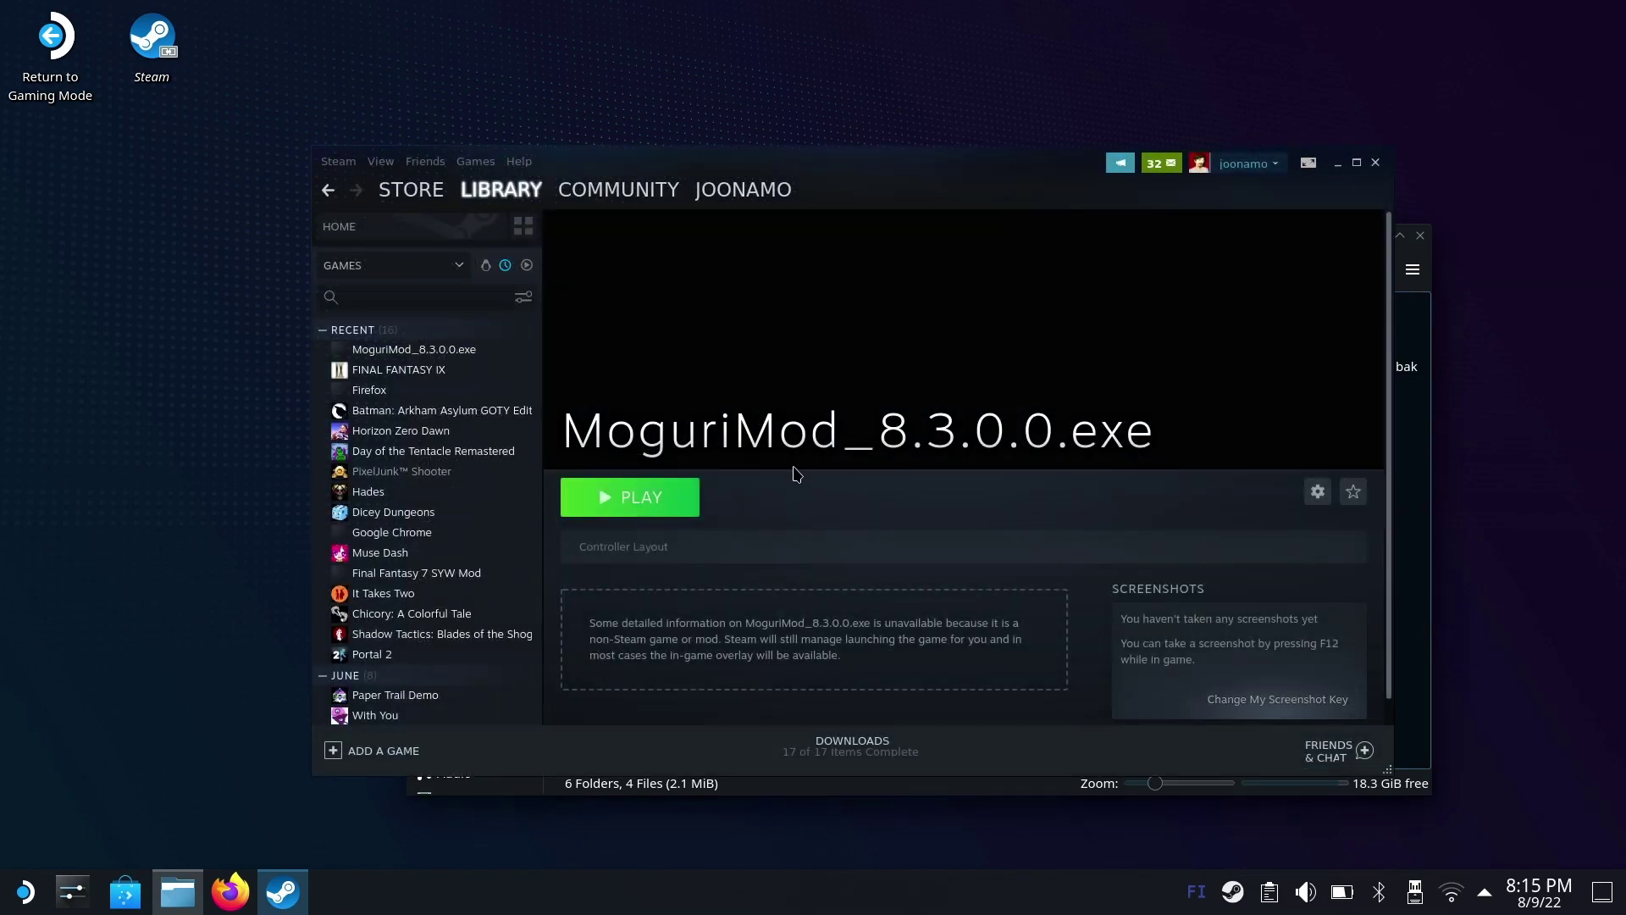
pyautogui.click(398, 370)
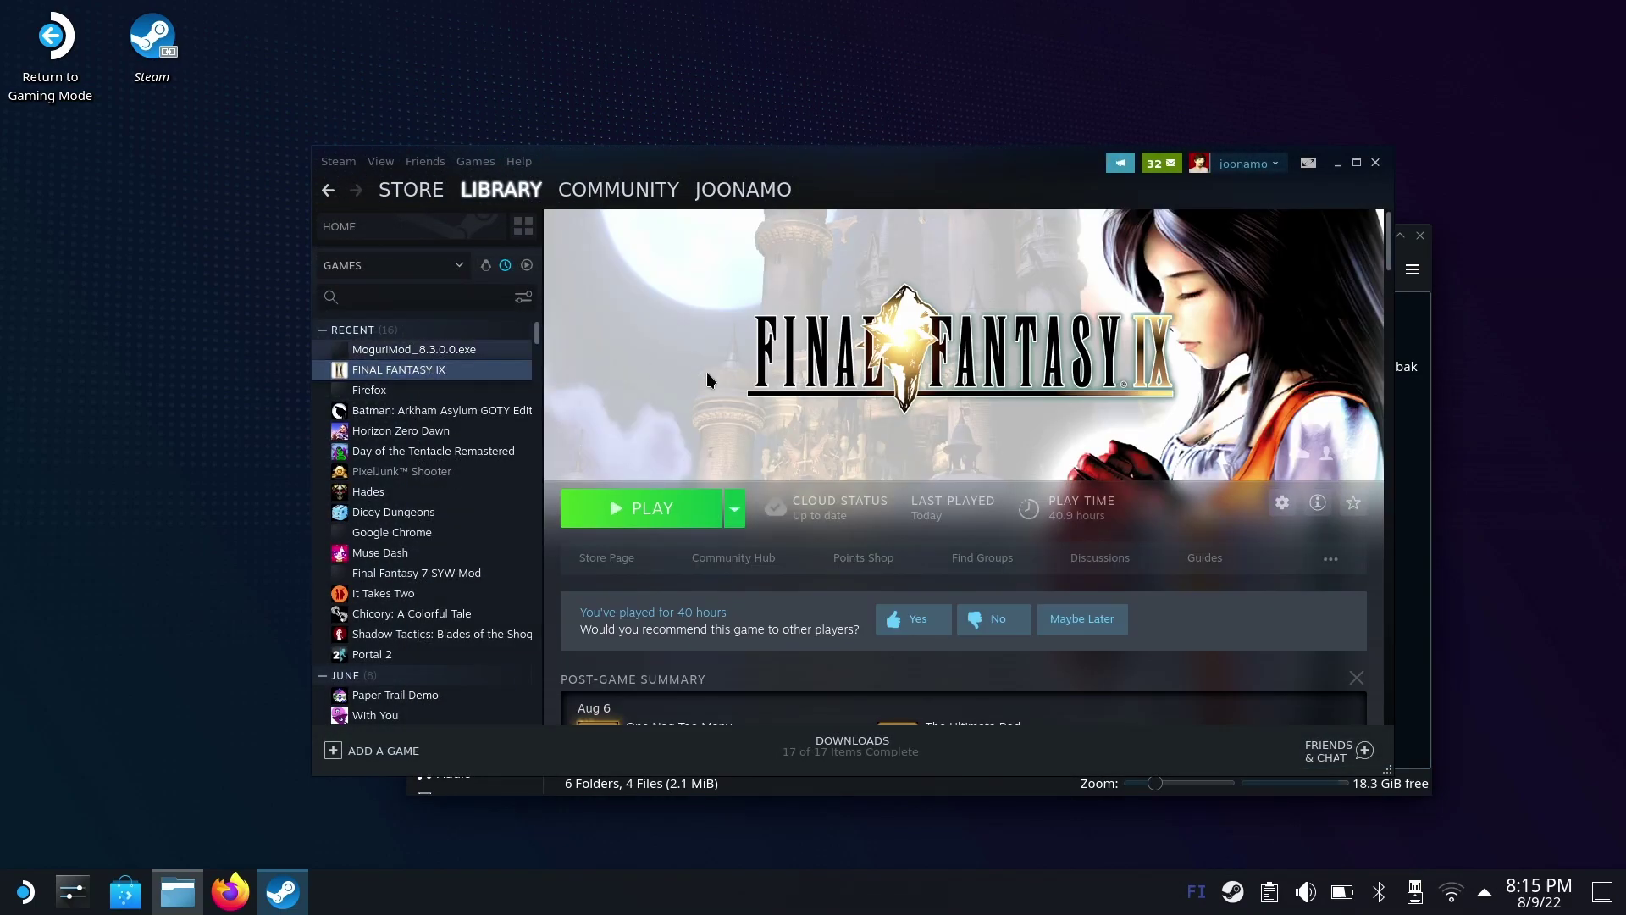
pyautogui.click(618, 511)
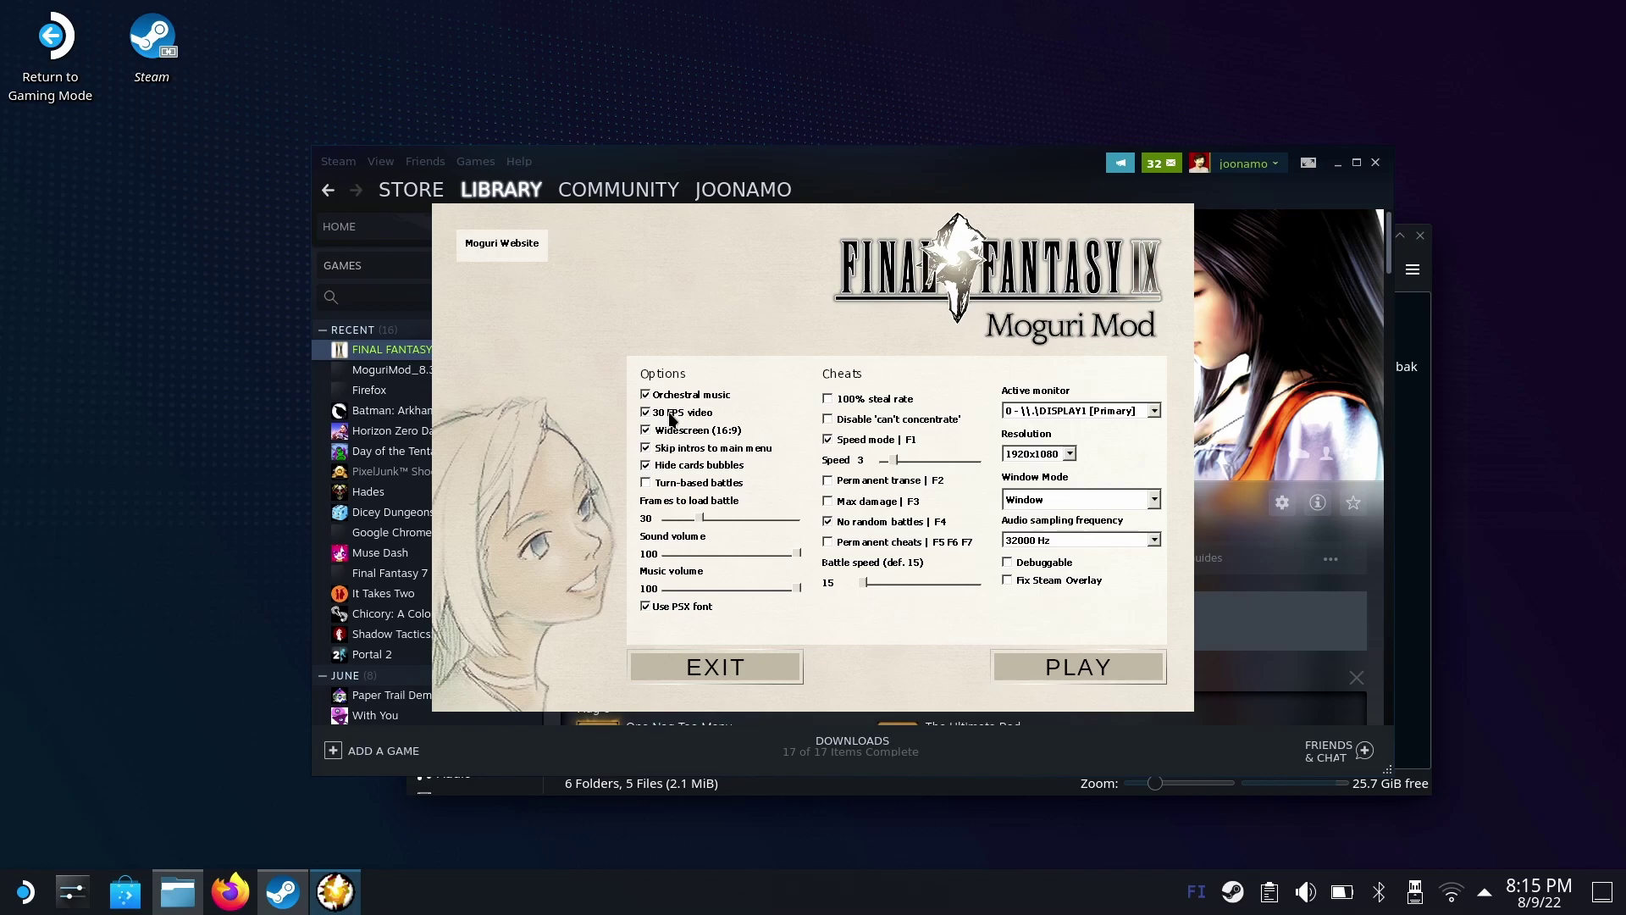
# Start the modded game from the Moguri launcher, then quit it at the title screen
pyautogui.click(1124, 667)
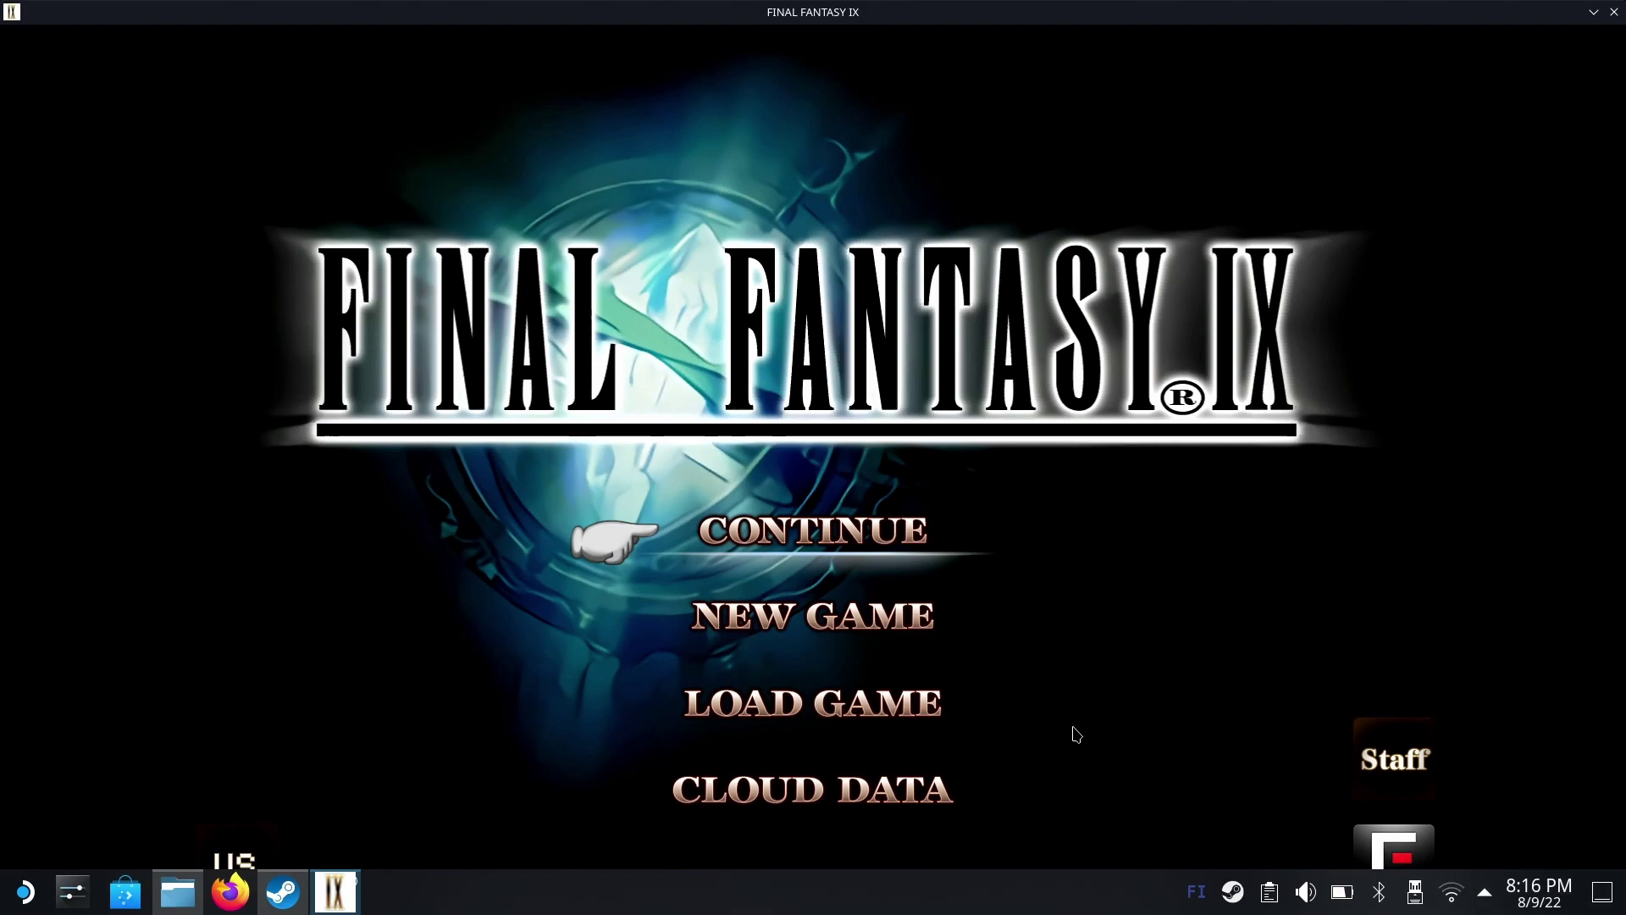
pyautogui.click(1613, 12)
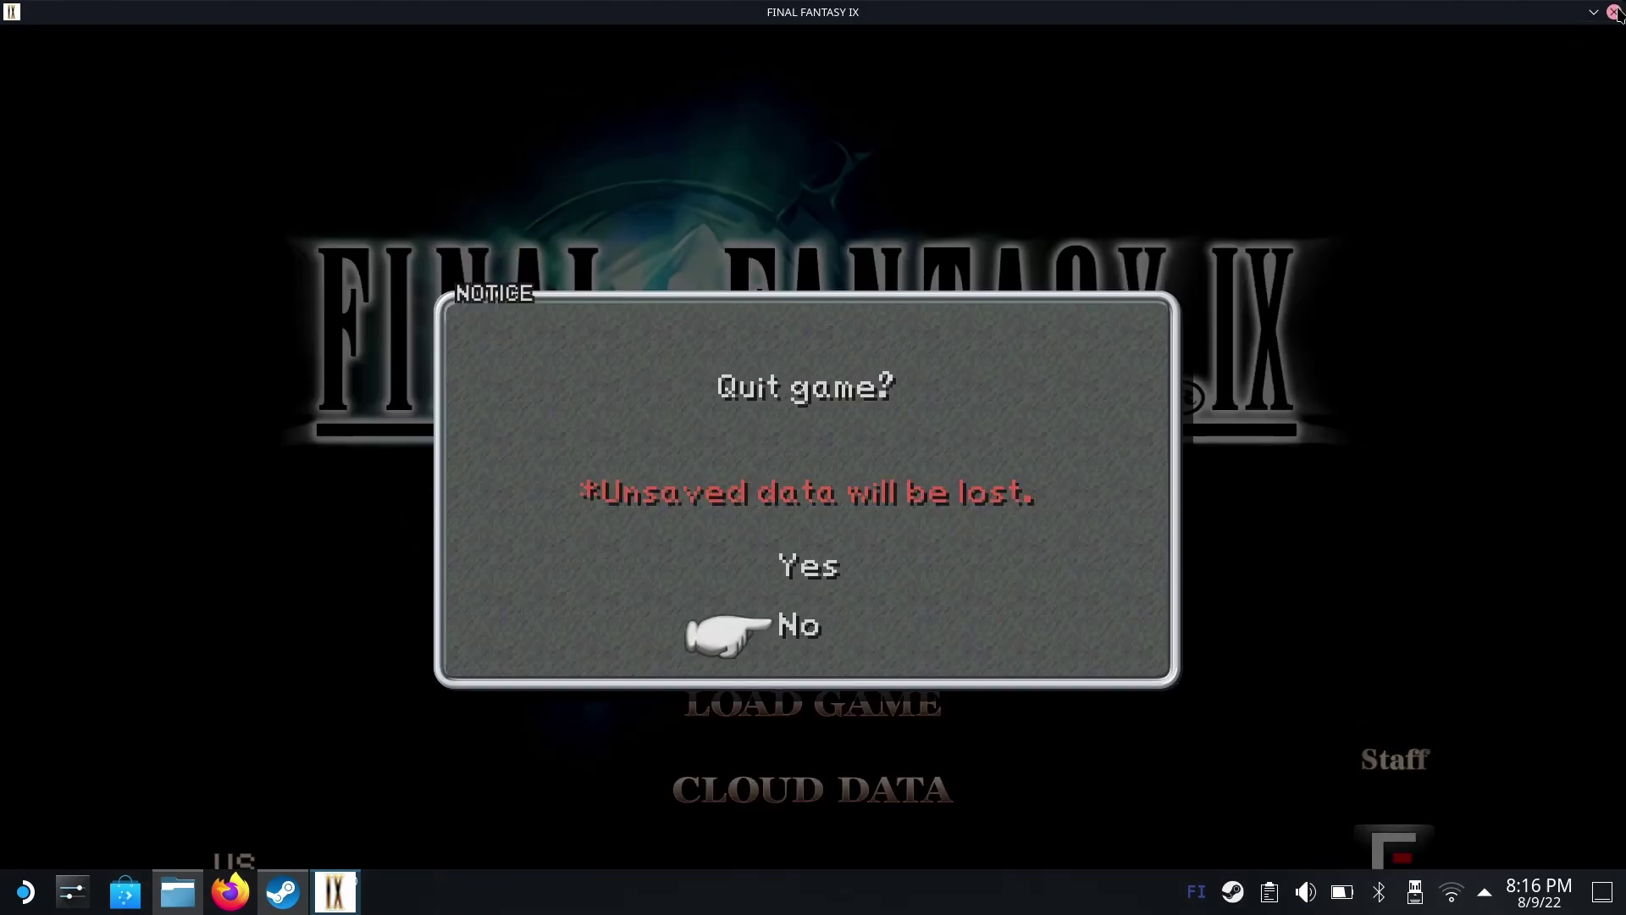
pyautogui.click(819, 575)
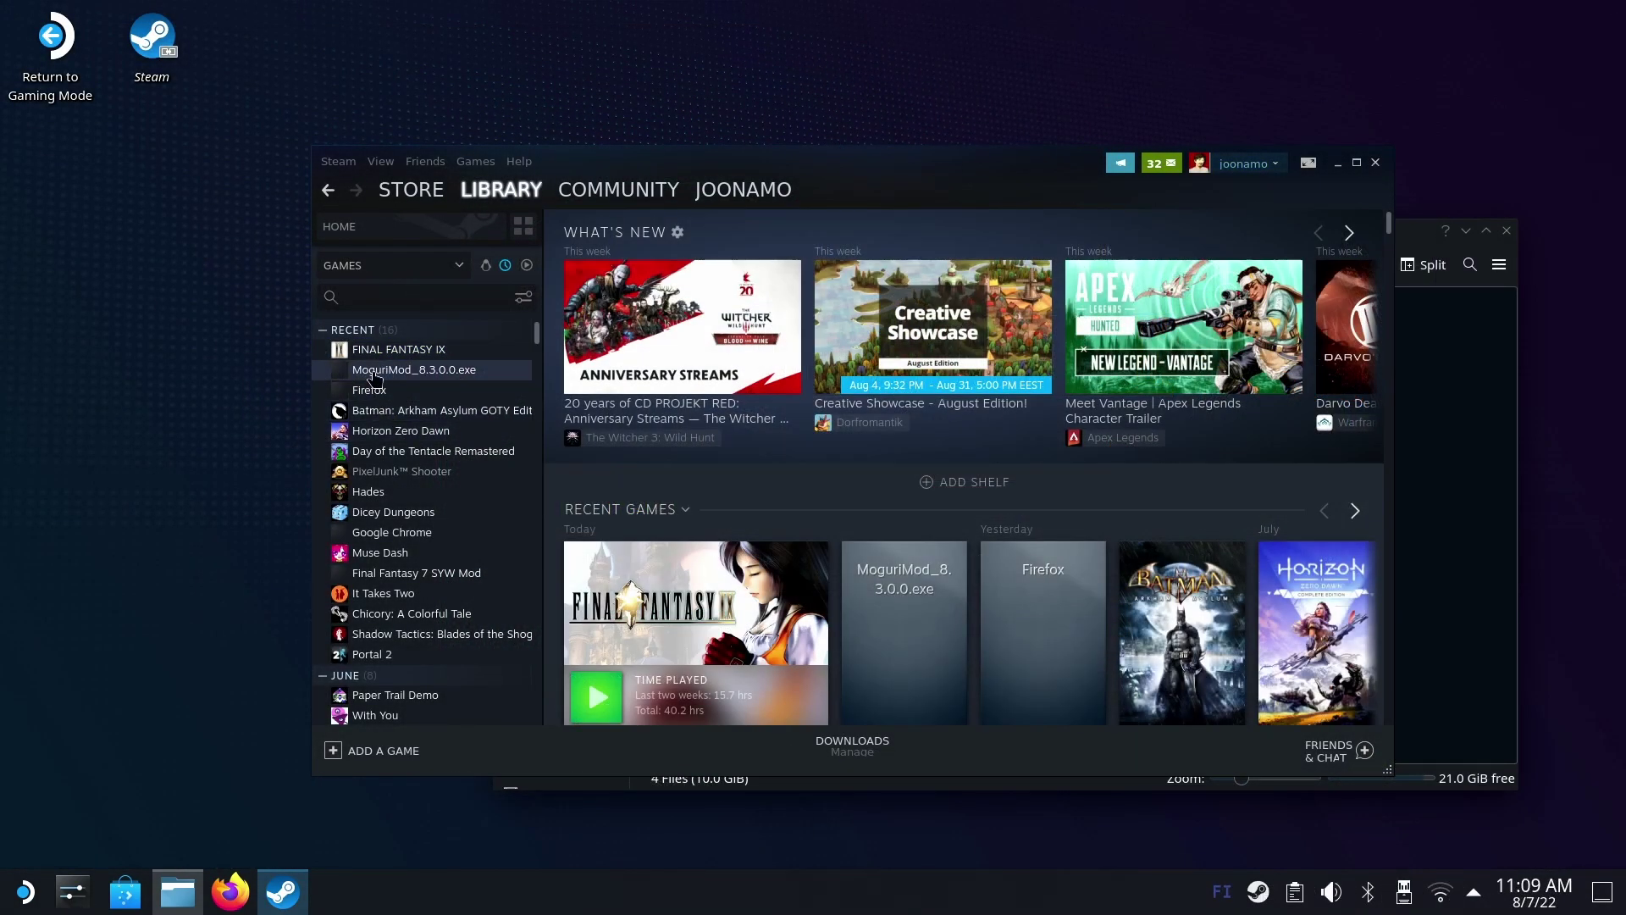
# Remove the MoguriMod_8.3.0.0.exe non-Steam entry from the Steam library
pyautogui.click(373, 378)
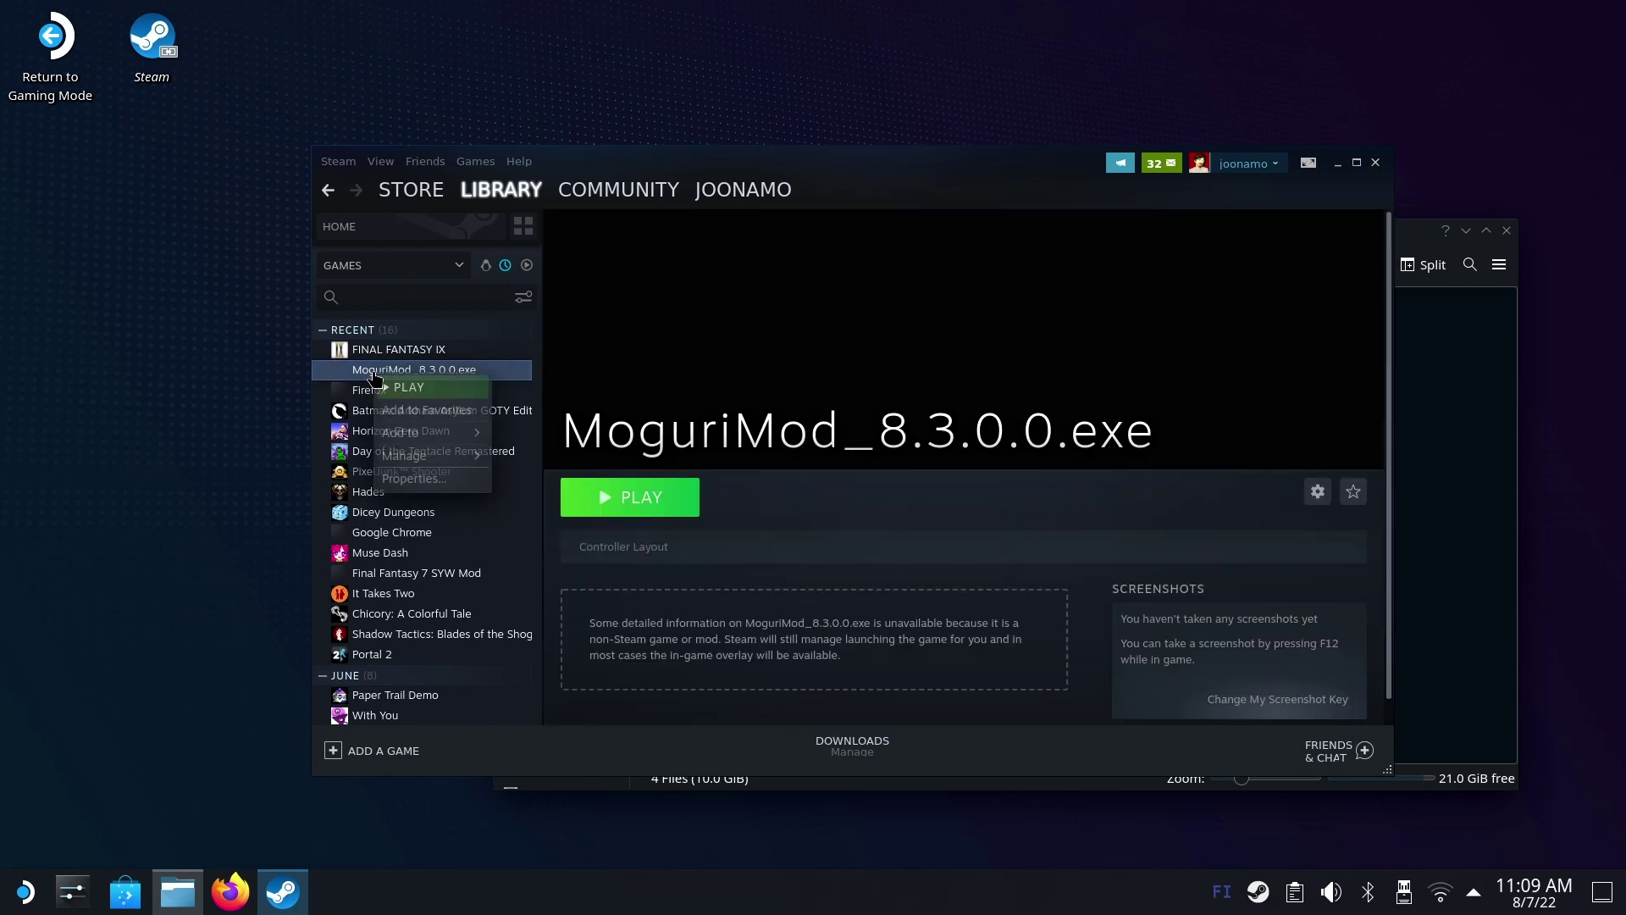
pyautogui.rightClick(373, 377)
pyautogui.moveTo(454, 457)
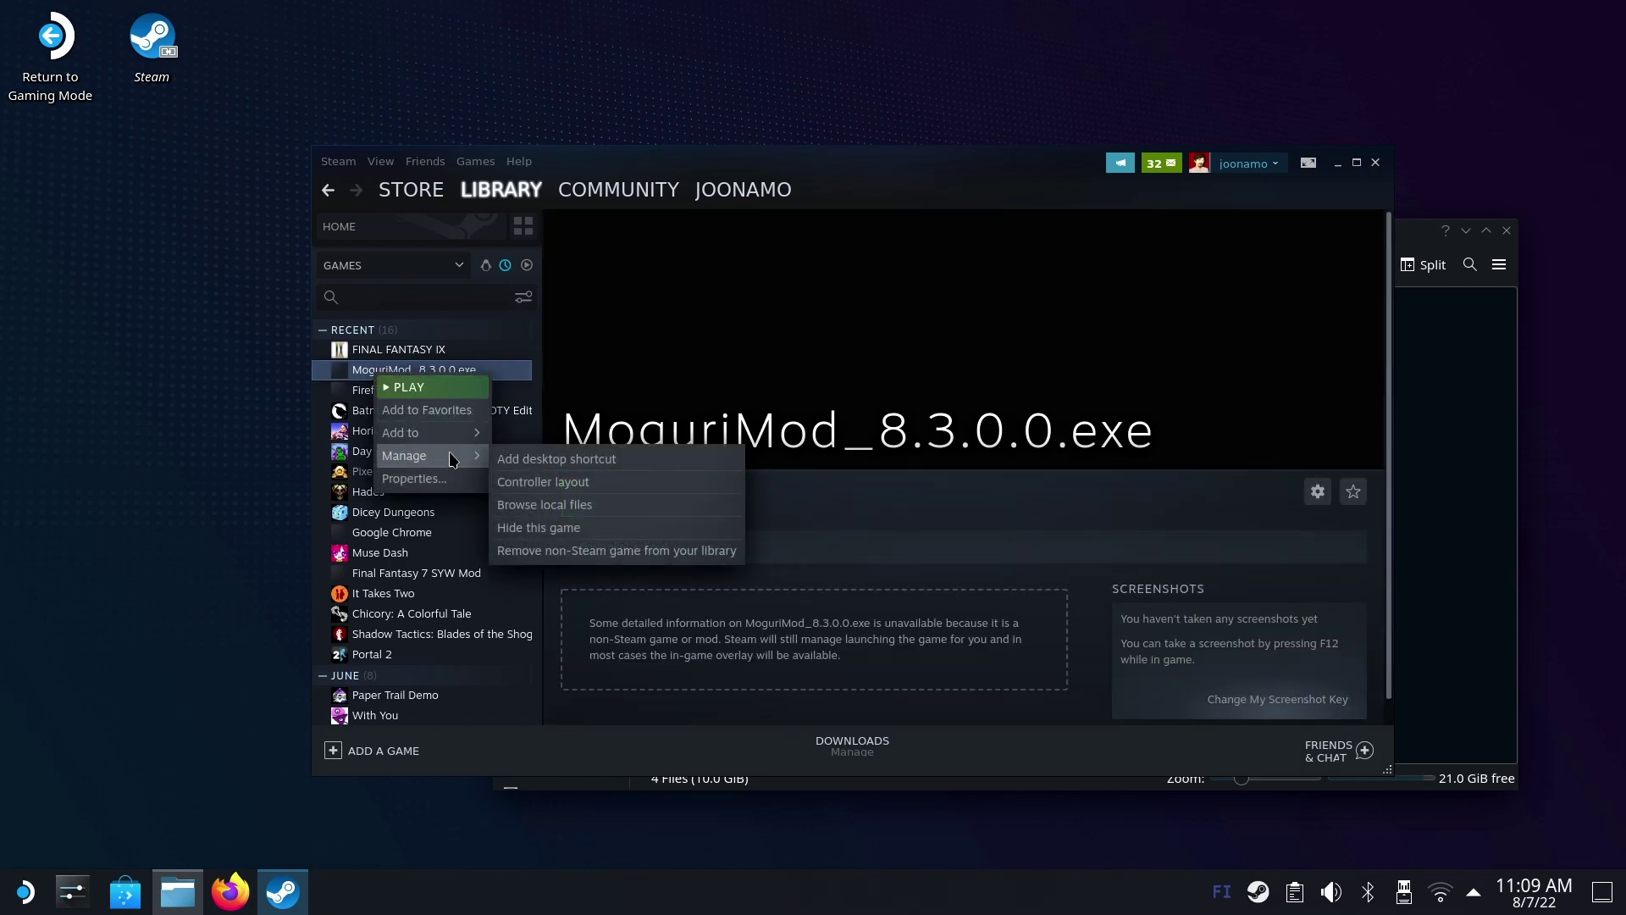
pyautogui.click(710, 552)
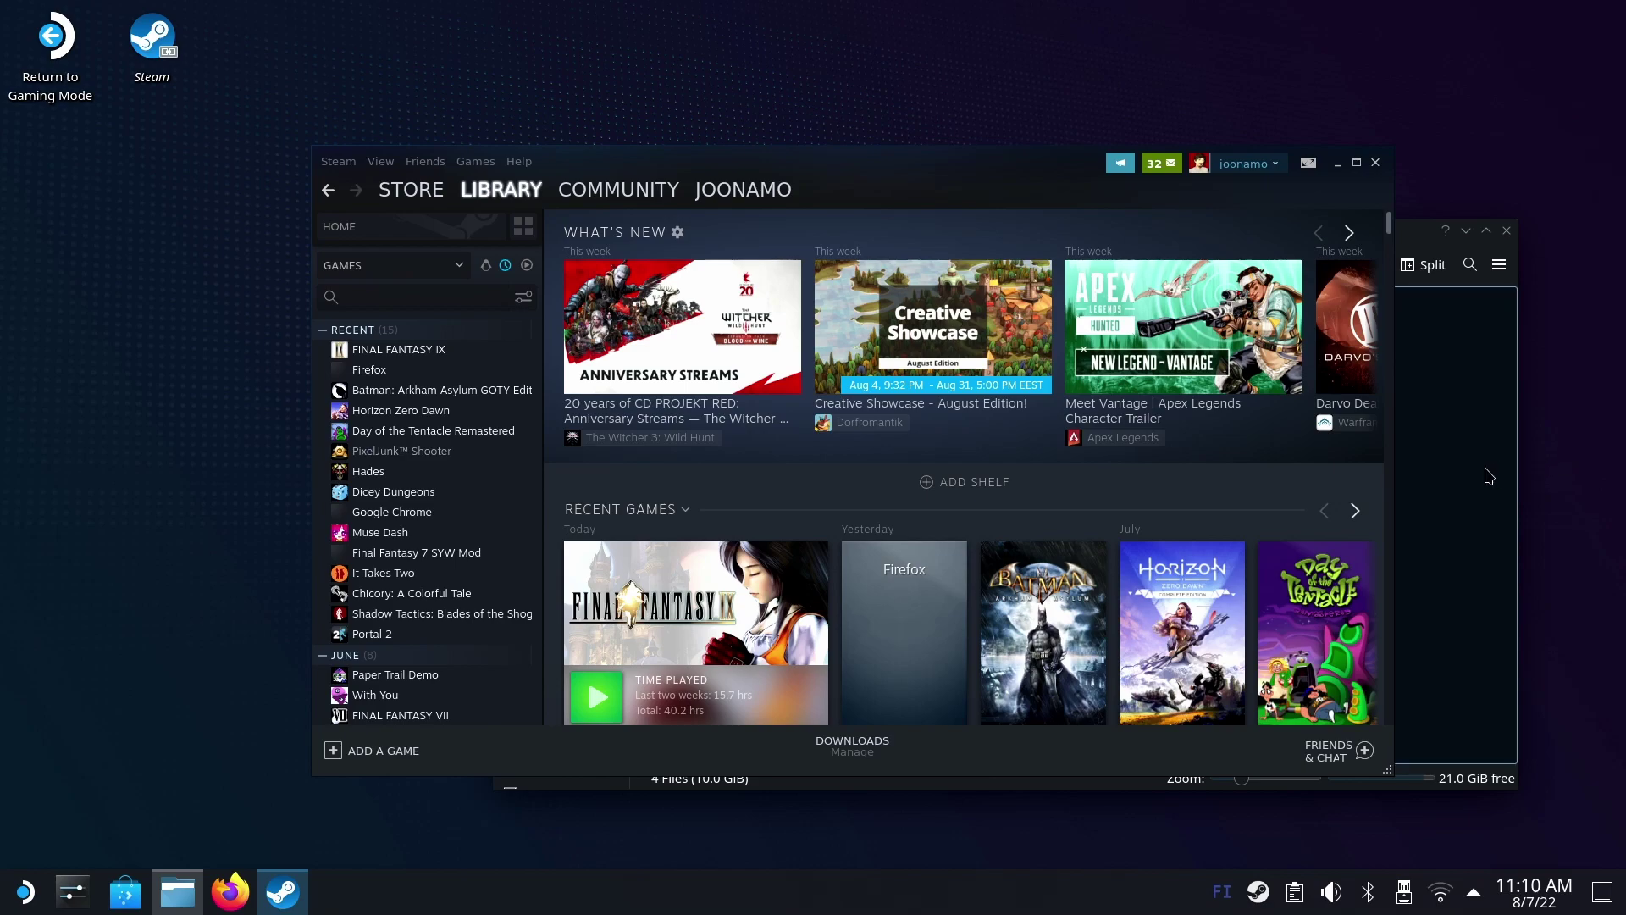
# Permanently delete the four MoguriMod files from Downloads and close Dolphin
pyautogui.click(181, 908)
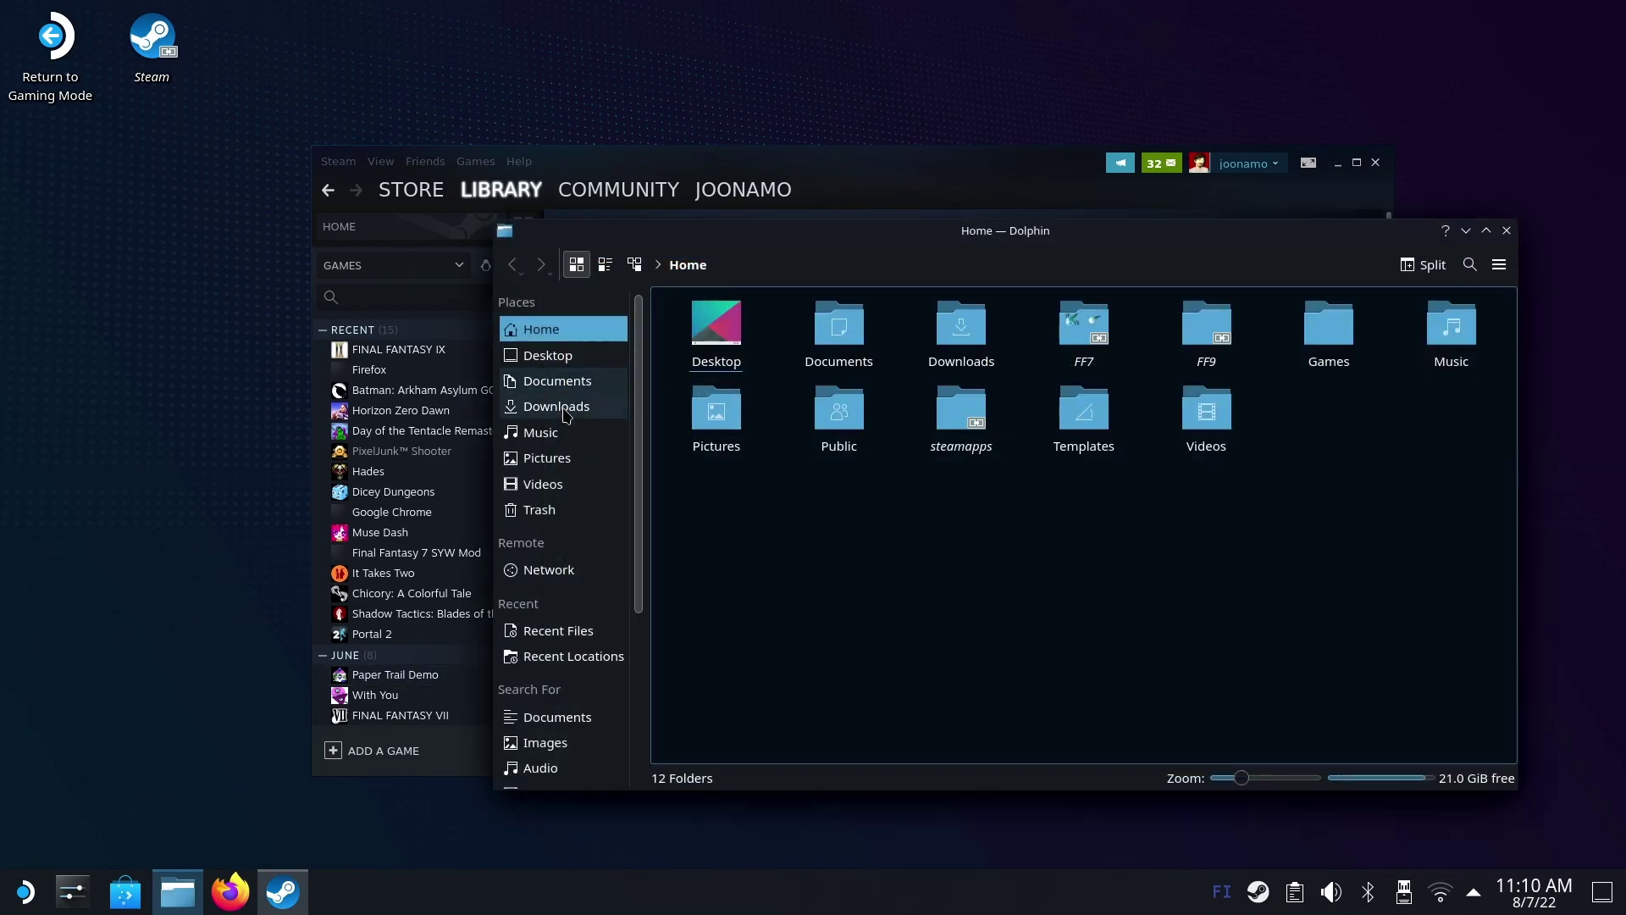
pyautogui.click(566, 414)
pyautogui.moveTo(1225, 529); pyautogui.dragTo(656, 290)
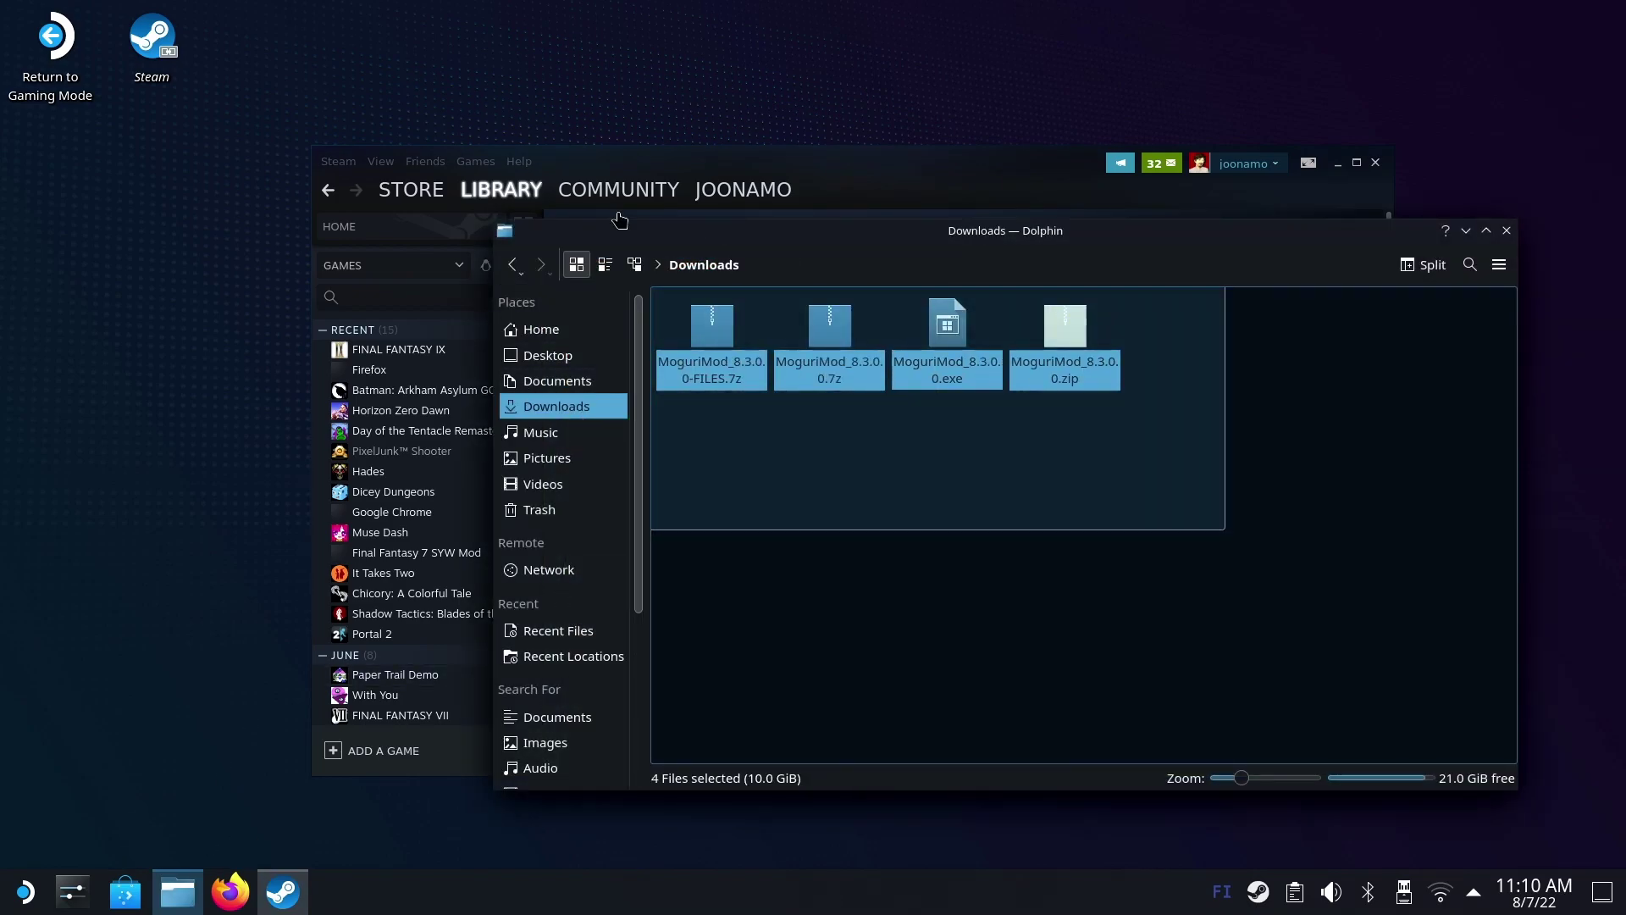
pyautogui.rightClick(721, 364)
pyautogui.press('shift')
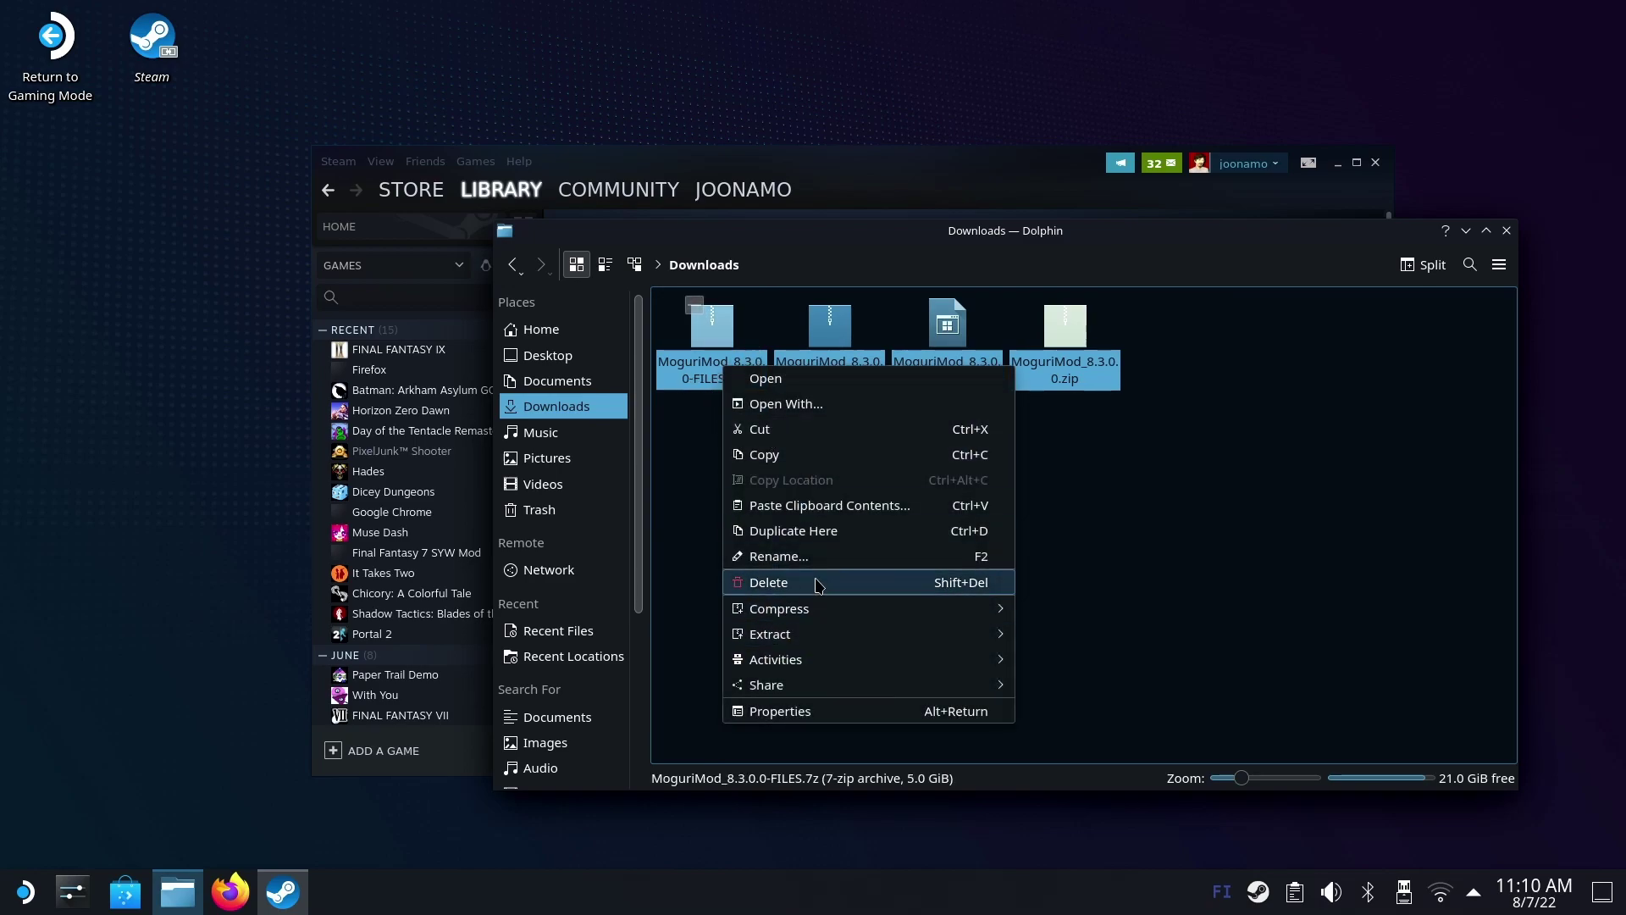
pyautogui.click(851, 589)
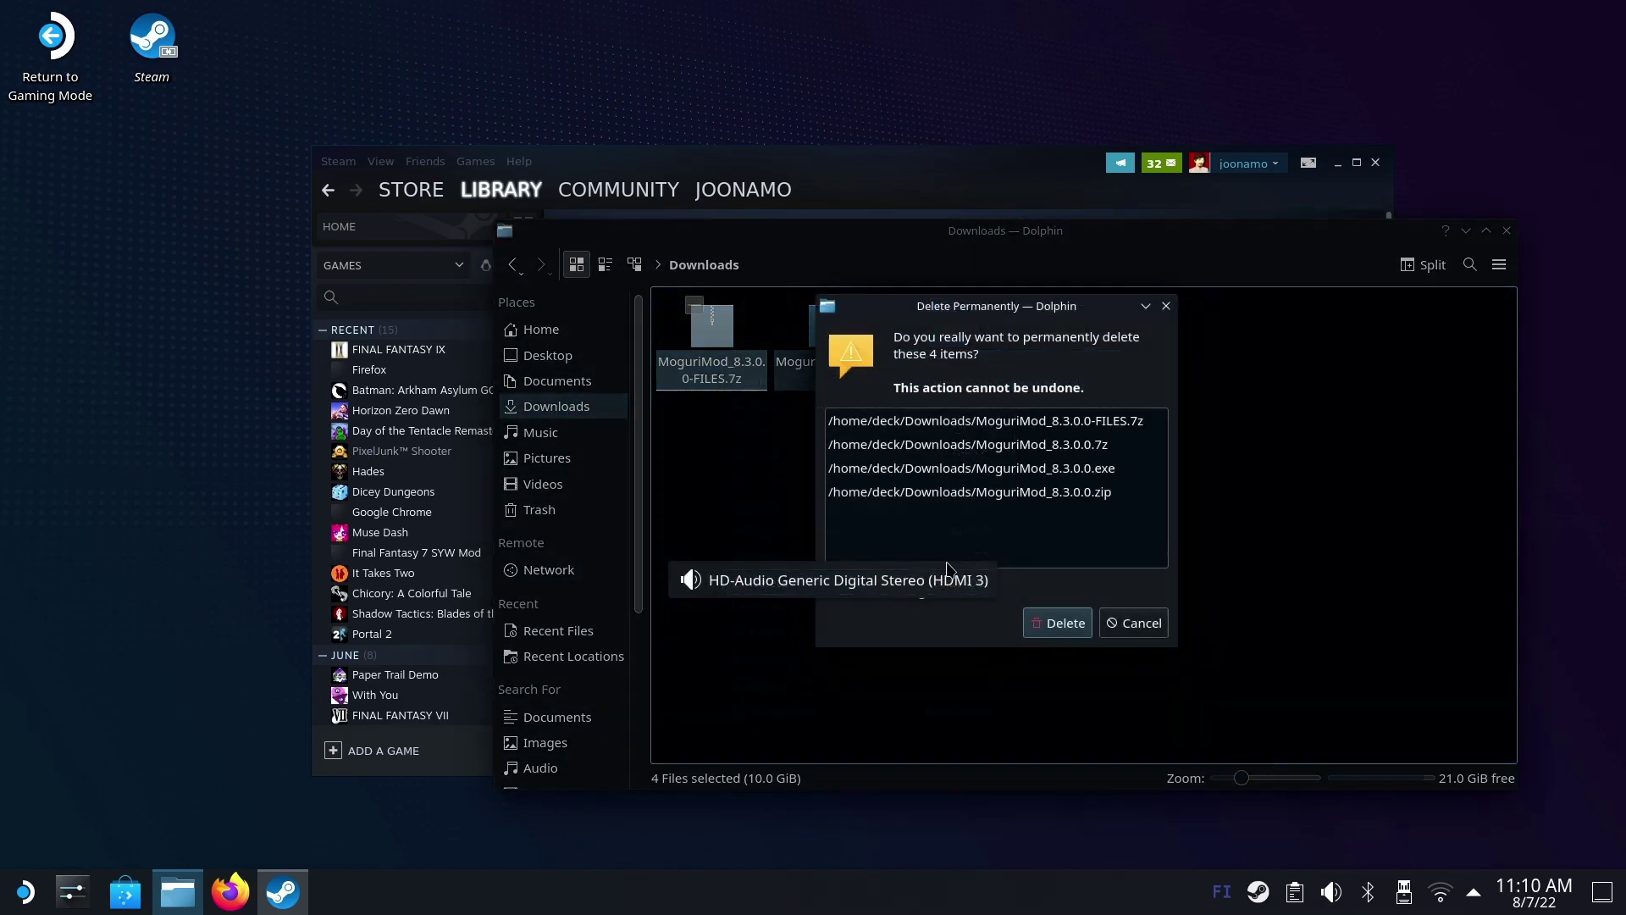
pyautogui.click(1060, 626)
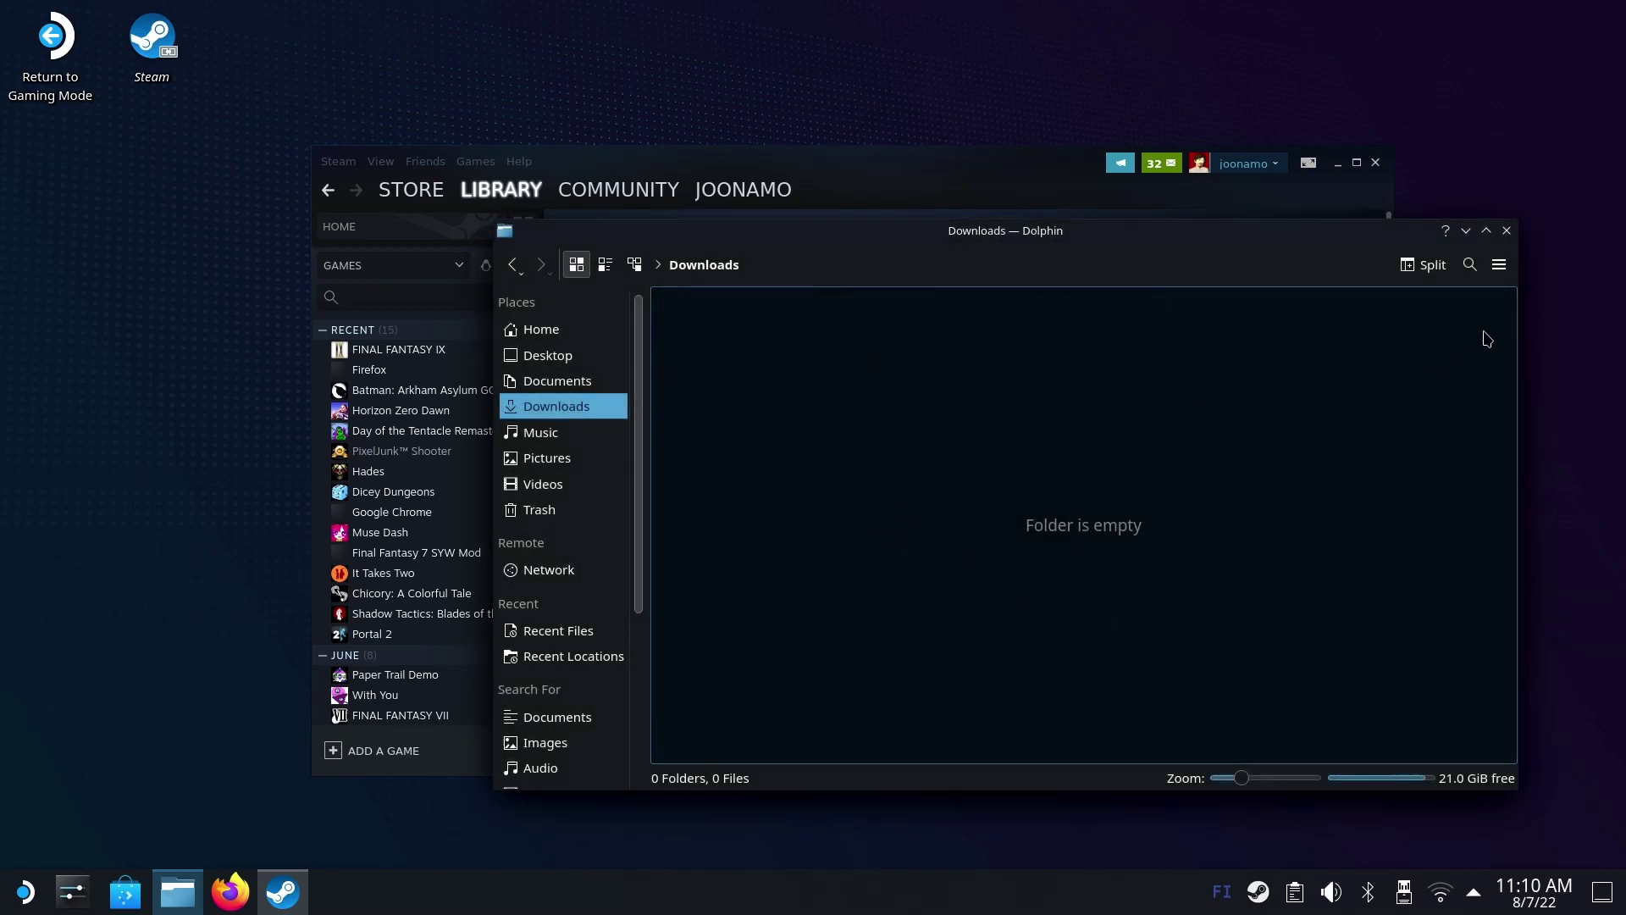
pyautogui.click(1509, 231)
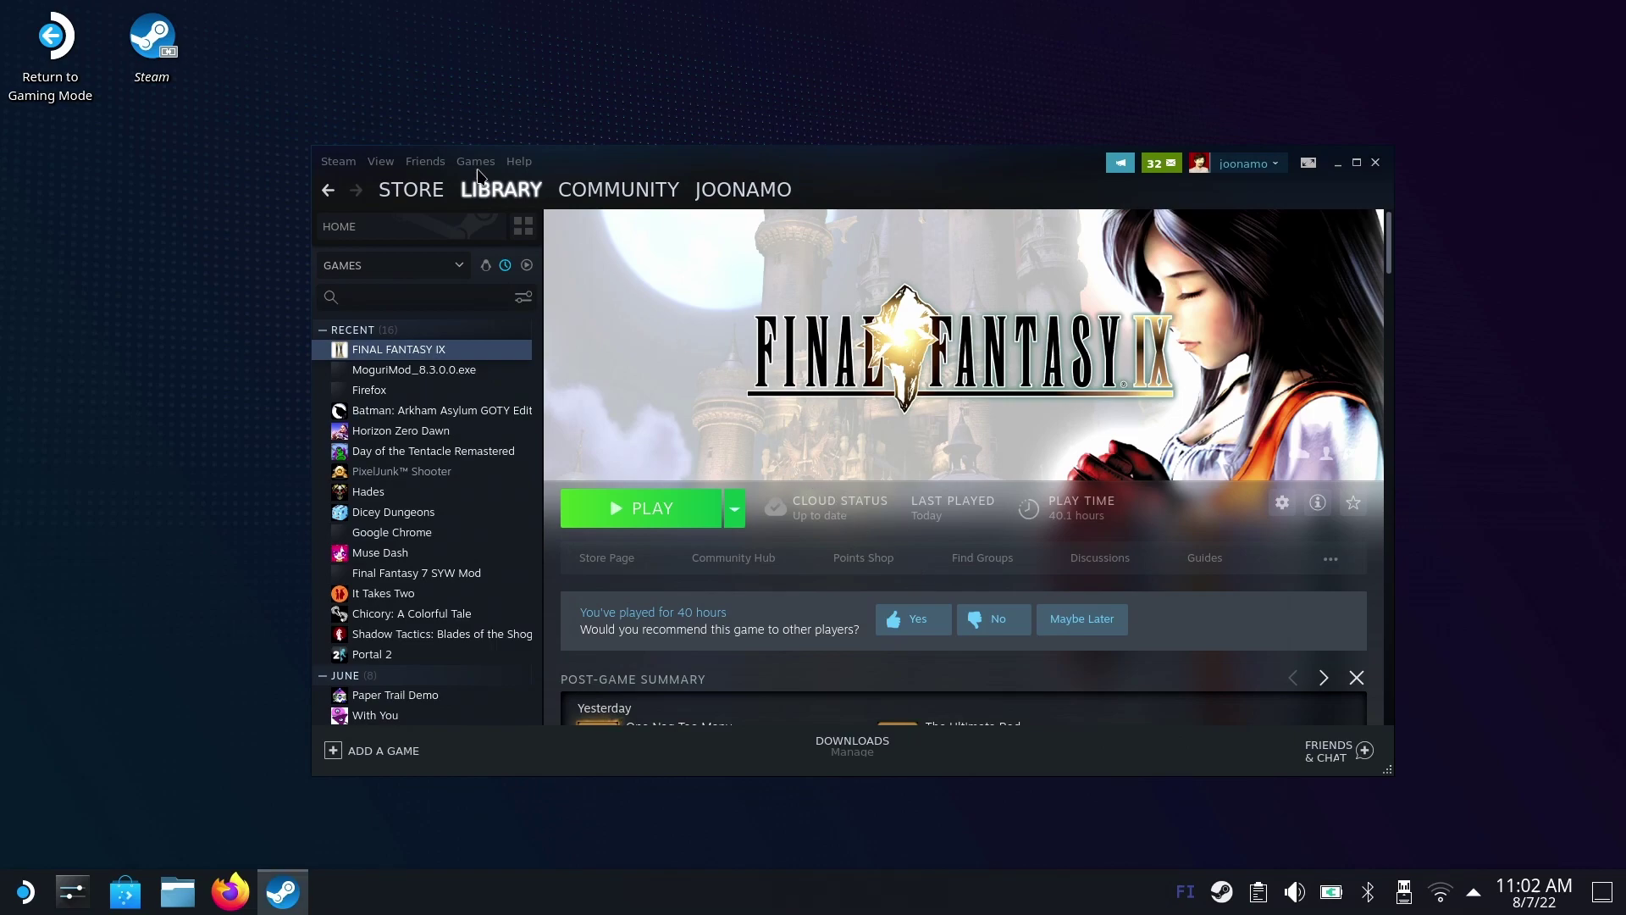
# Return to Gaming Mode using the desktop shortcut
pyautogui.doubleClick(51, 60)
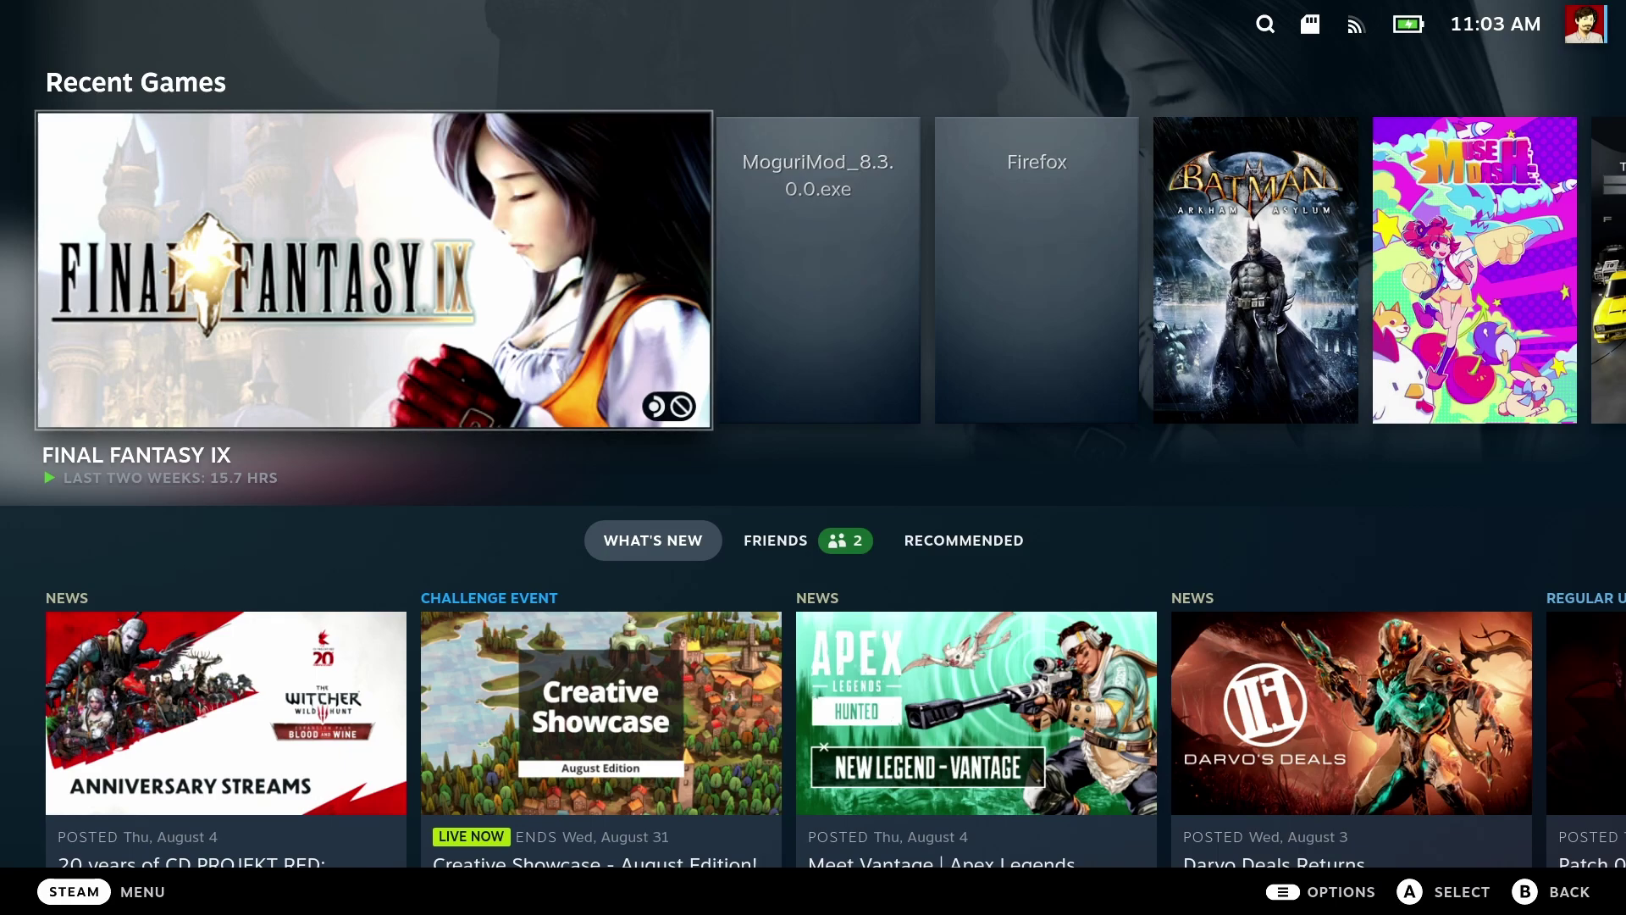
# Open Final Fantasy IX's Properties from its game page
pyautogui.press('Return')
pyautogui.press('Right')
pyautogui.press('Right')
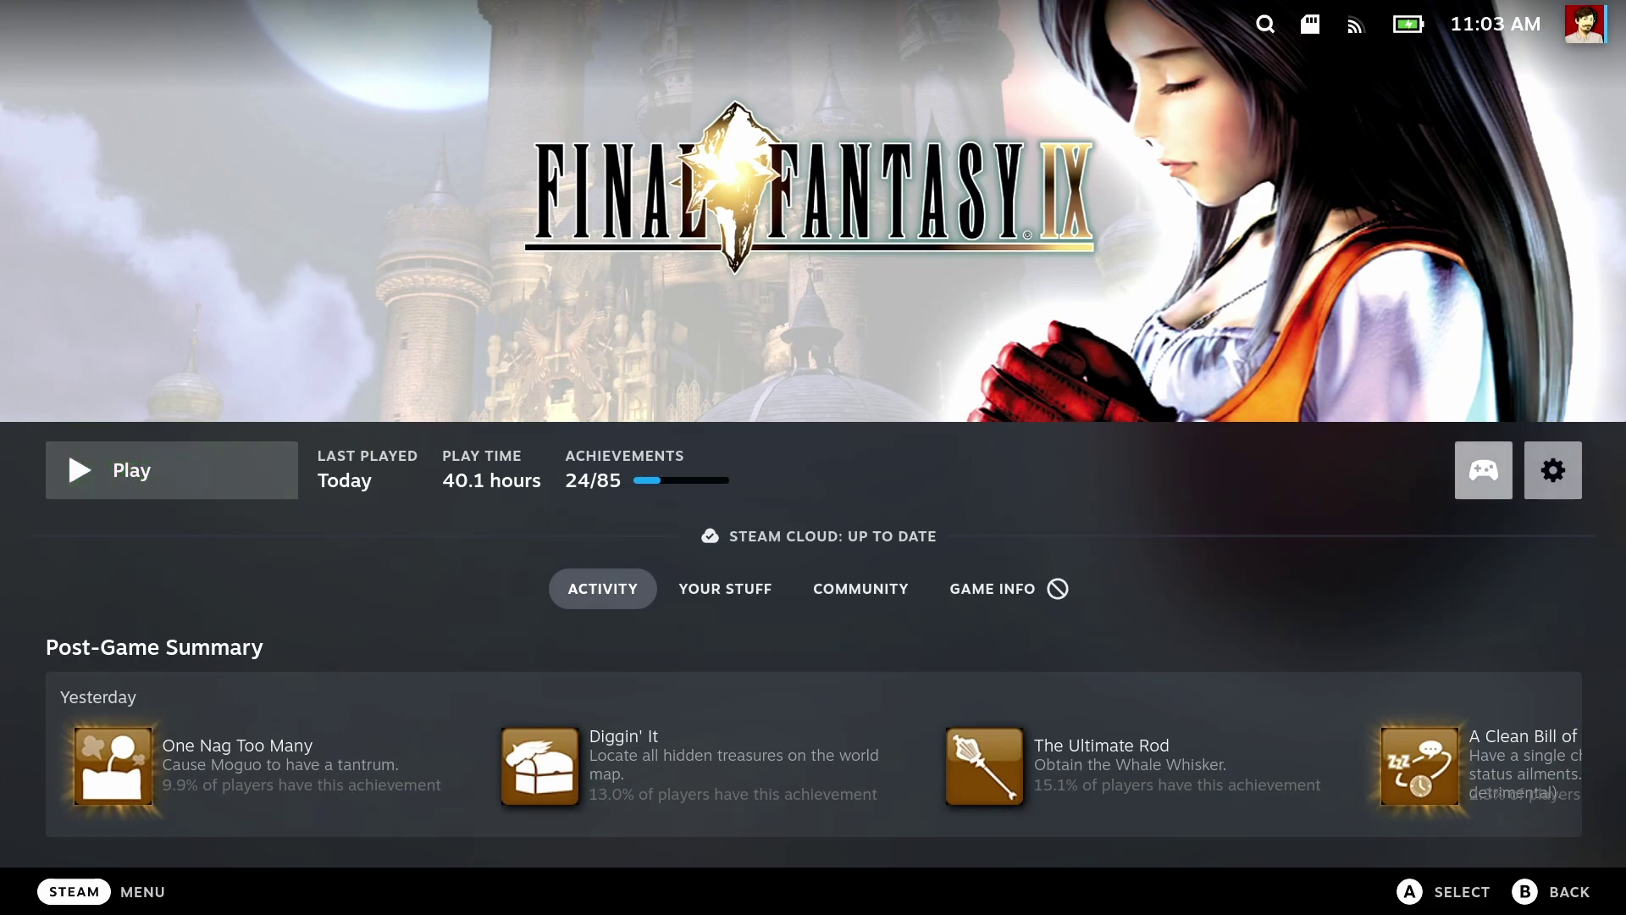
pyautogui.press('Return')
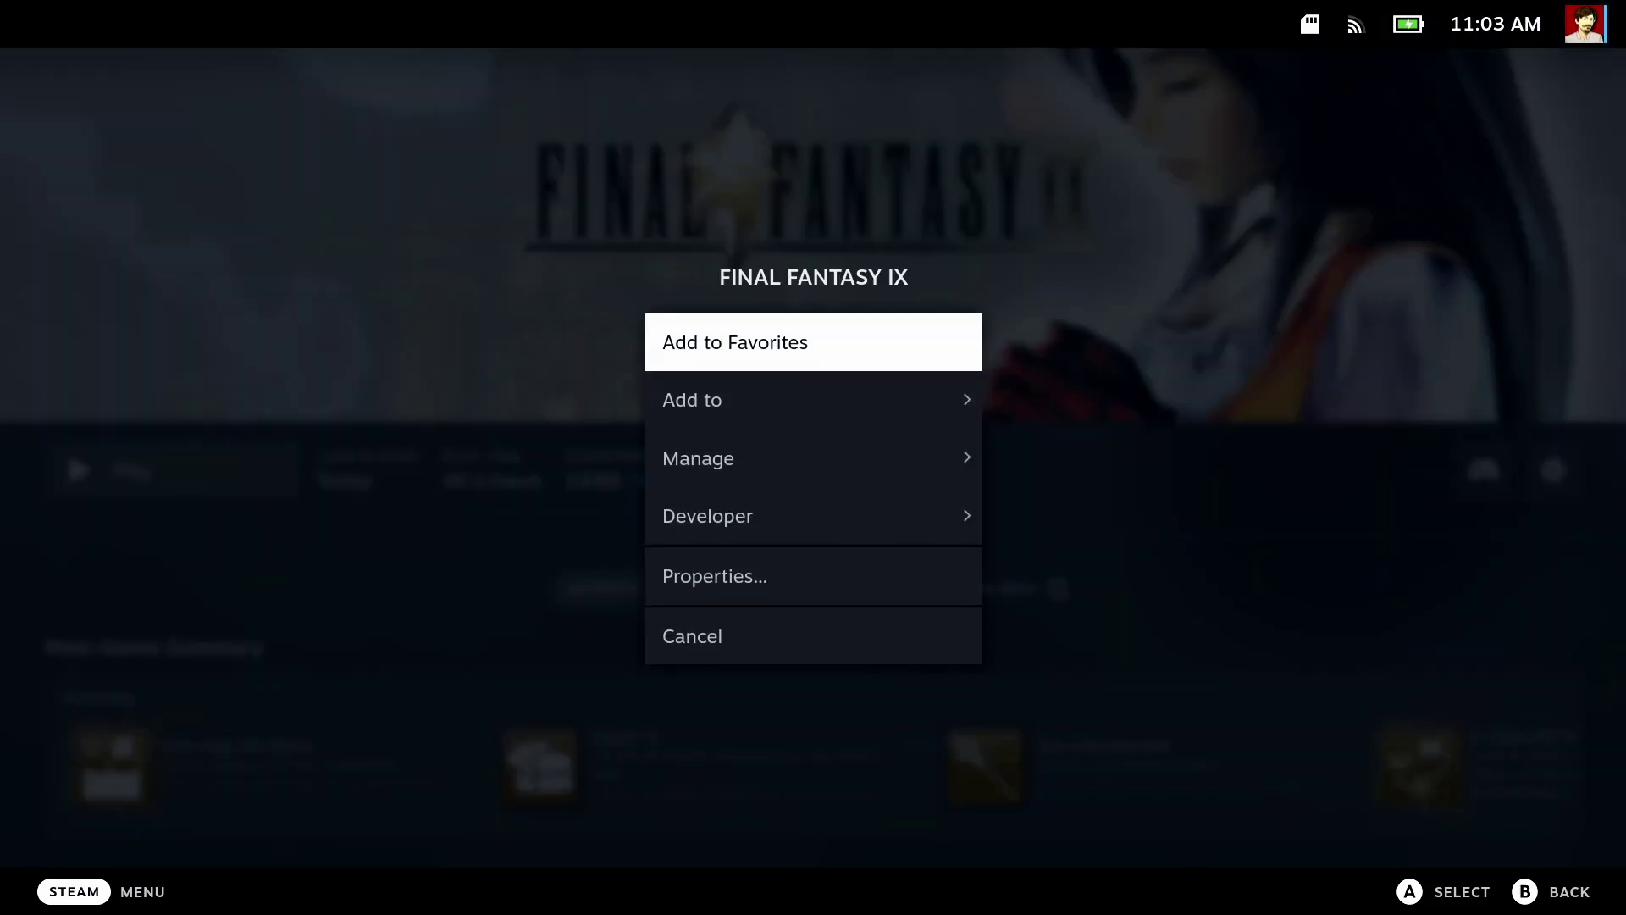
pyautogui.press('Down')
pyautogui.press('Down')
pyautogui.press('Down')
# Set Game Resolution to 3840x2160 for both internal and external displays
pyautogui.press('Down')
pyautogui.press('Return')
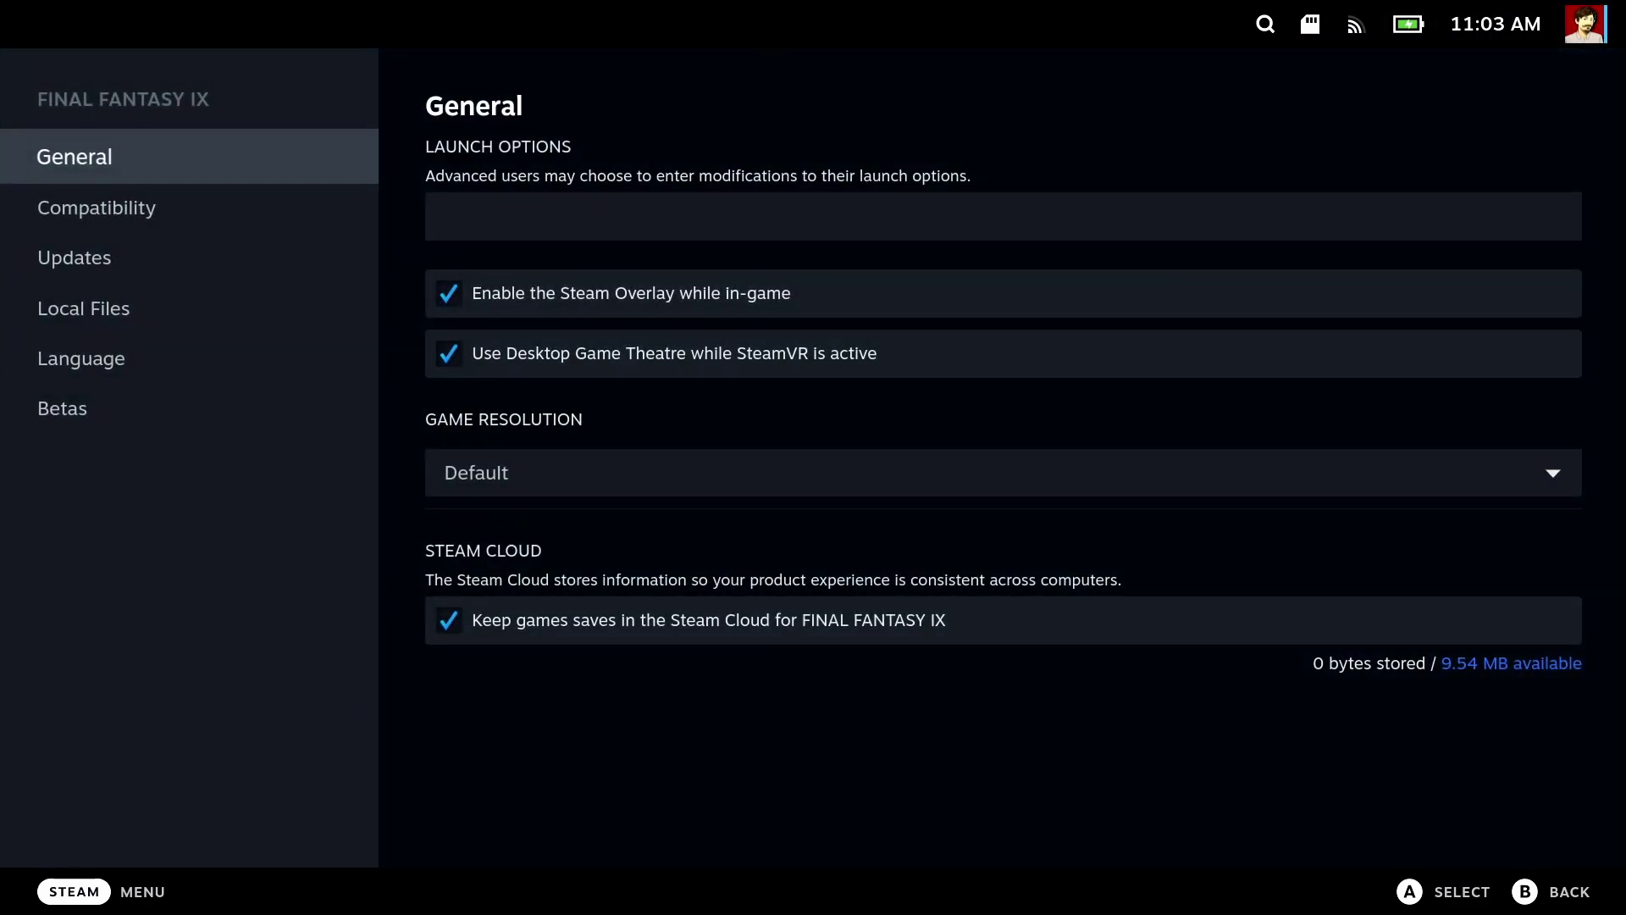
pyautogui.press('Right')
pyautogui.press('Down')
pyautogui.press('Down')
pyautogui.press('Down')
pyautogui.press('Return')
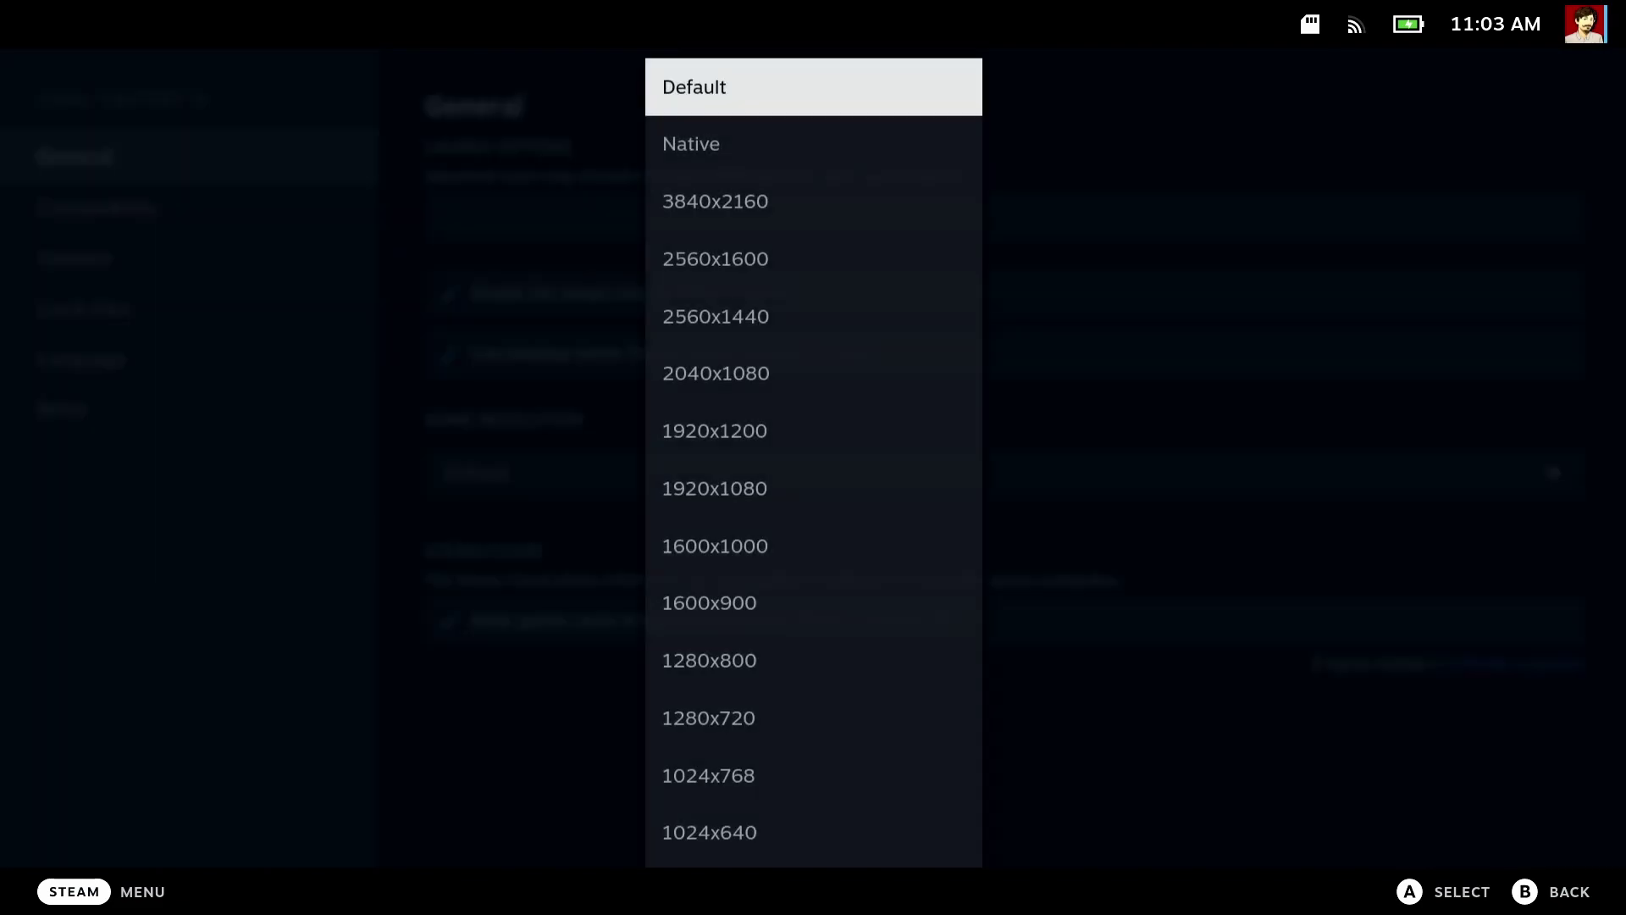
pyautogui.press('Down')
pyautogui.press('Down')
pyautogui.press('Return')
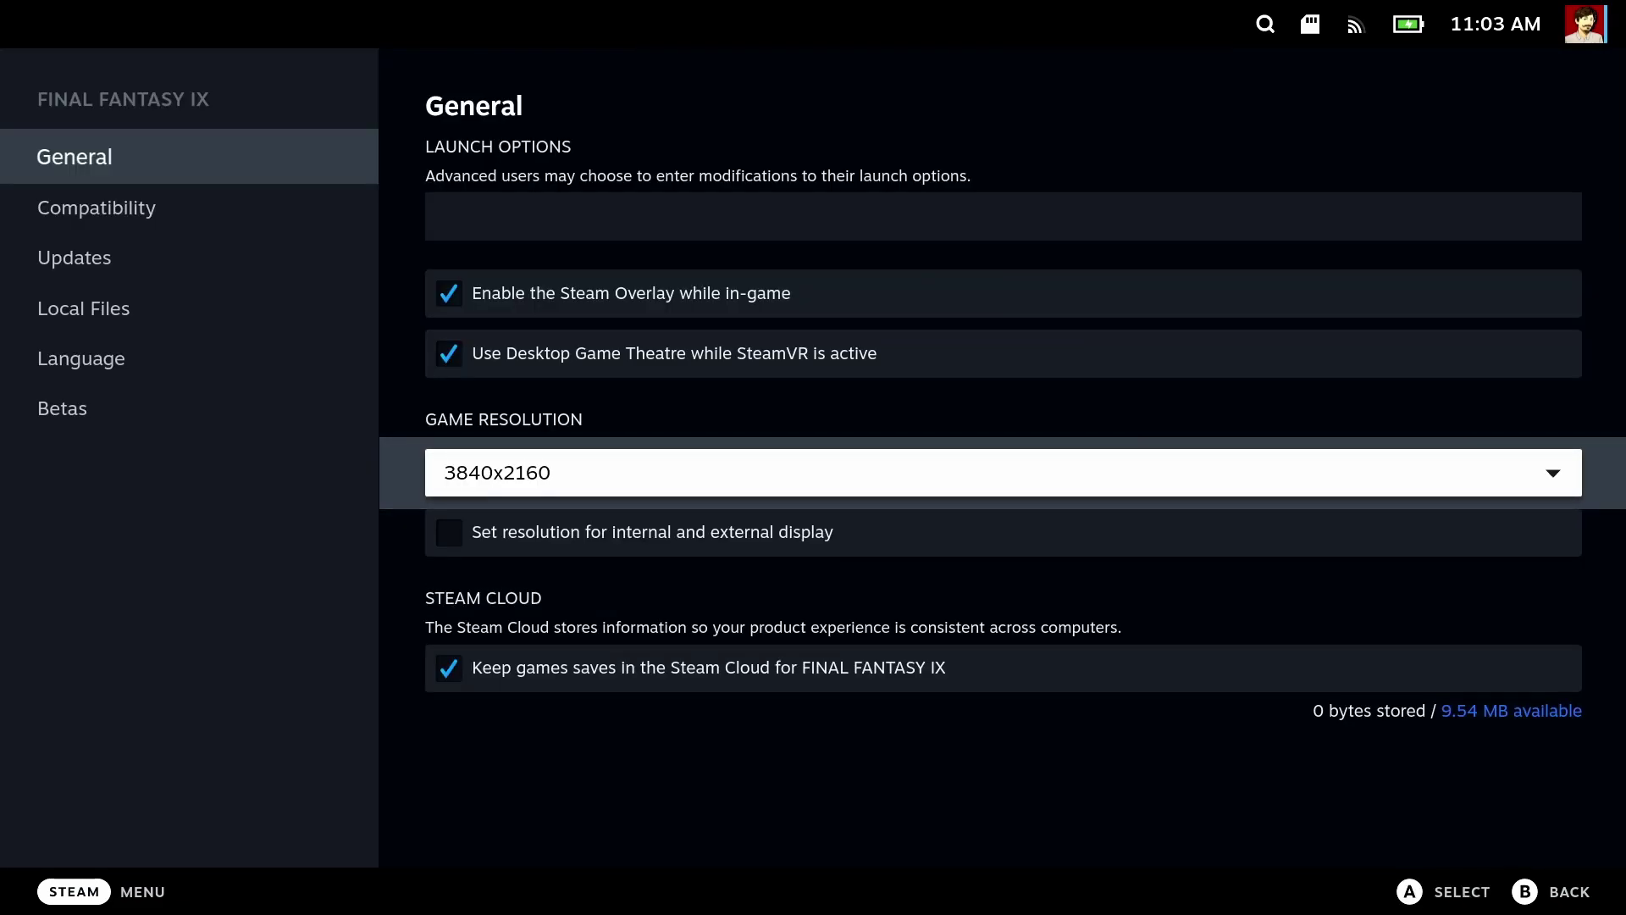
pyautogui.press('Down')
pyautogui.press('Down')
pyautogui.press('Up')
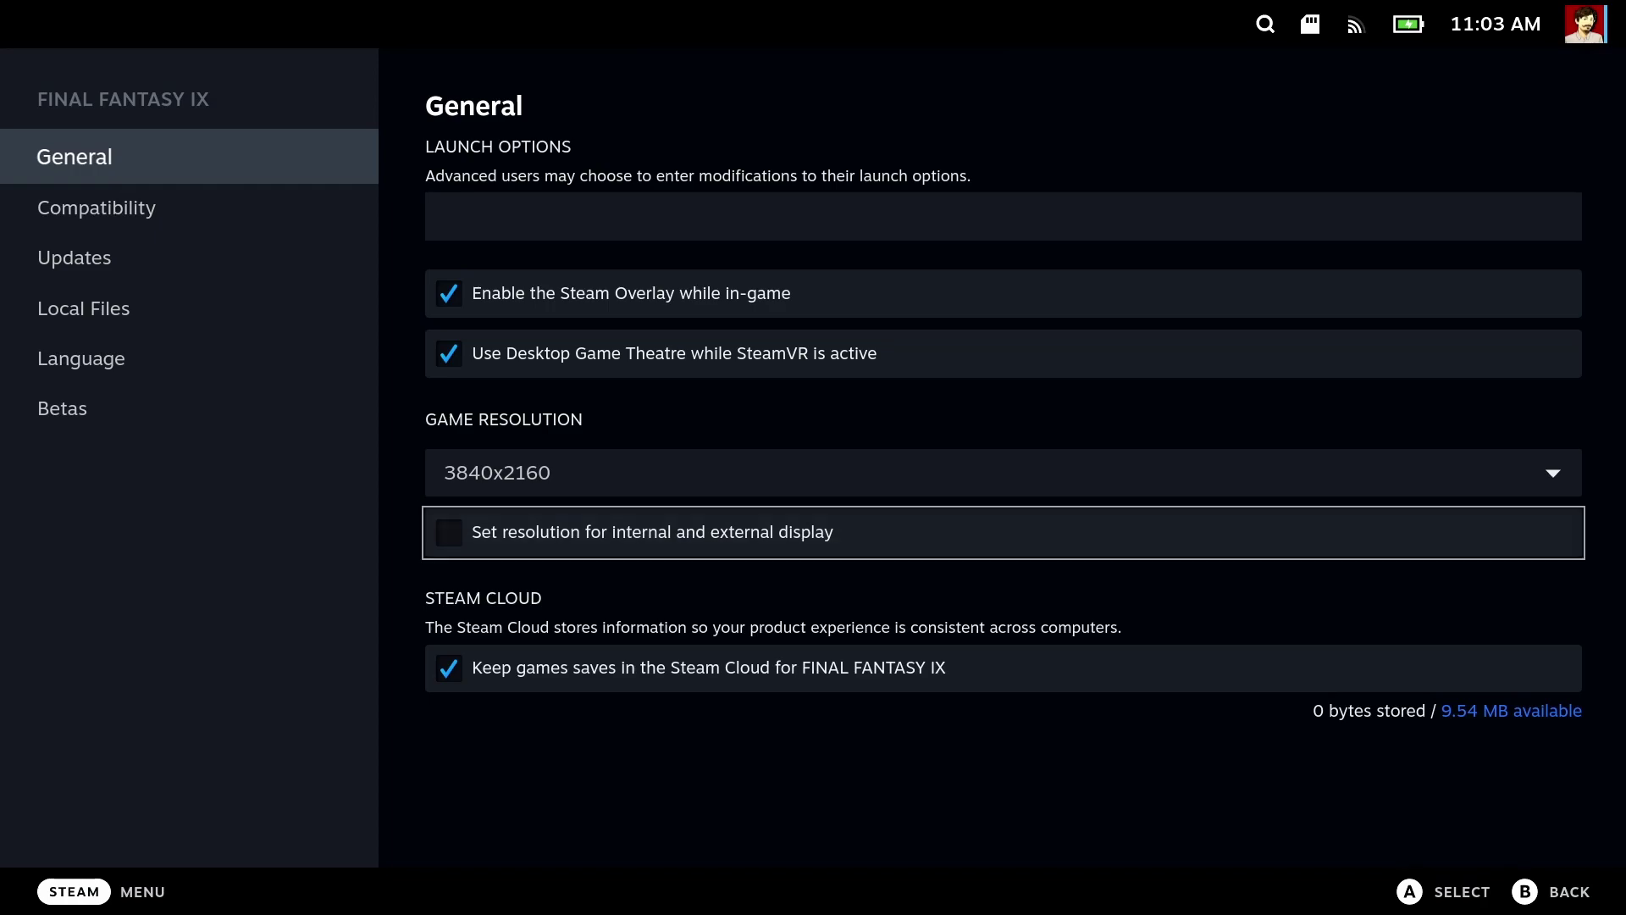
pyautogui.press('Return')
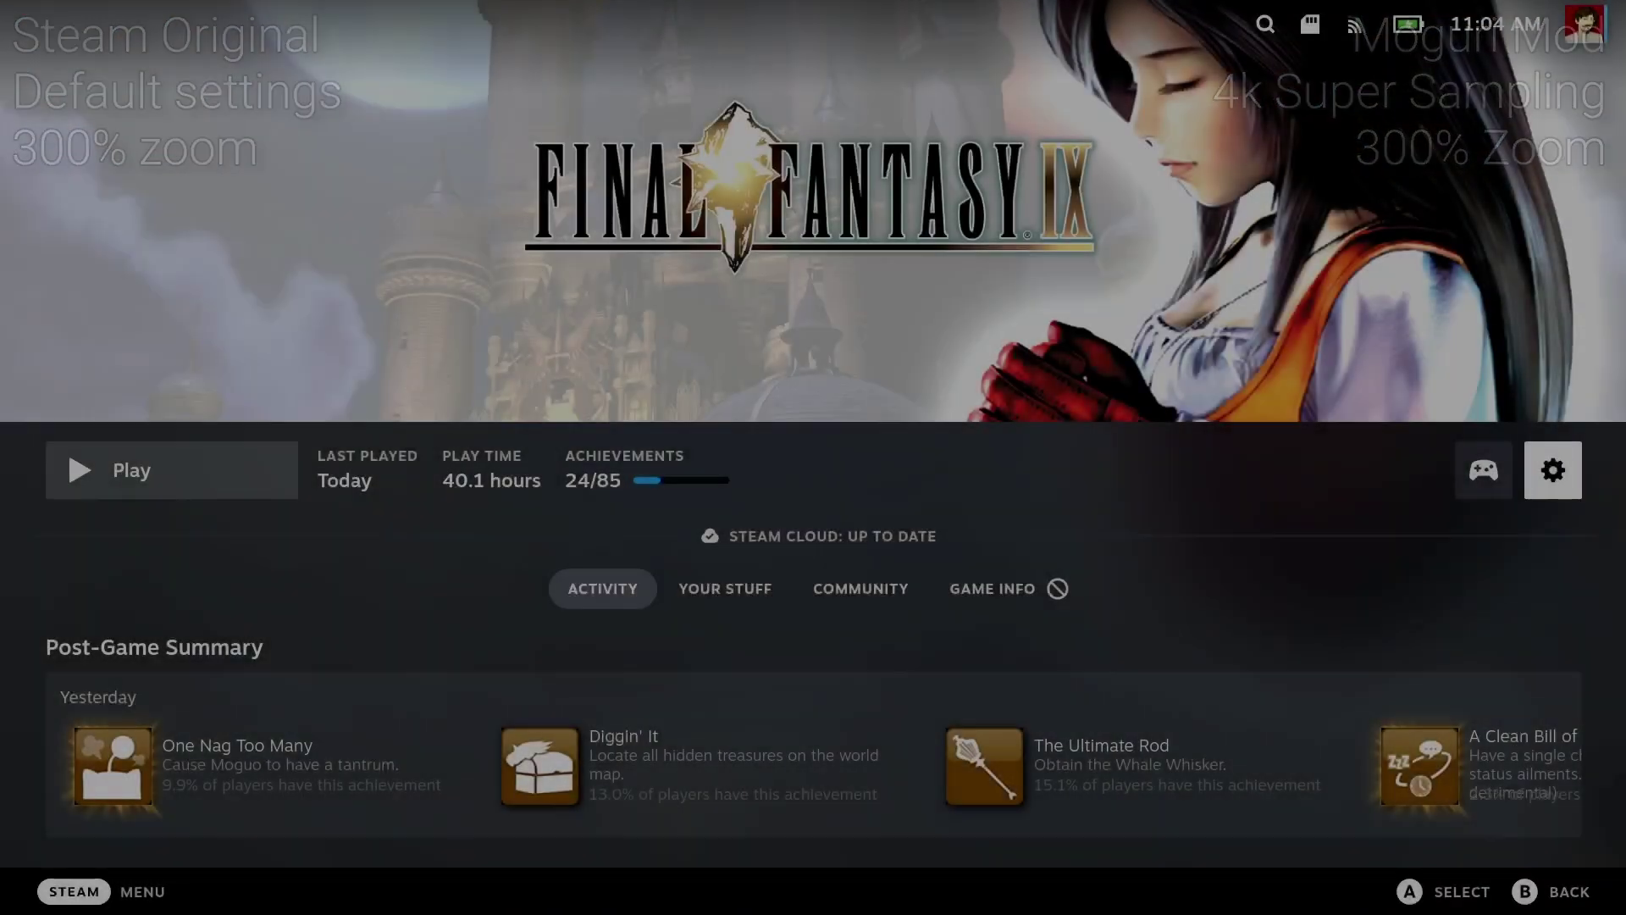
# Switch Final Fantasy IX to the community PSX + Game Boosters controller layout
pyautogui.press('Left')
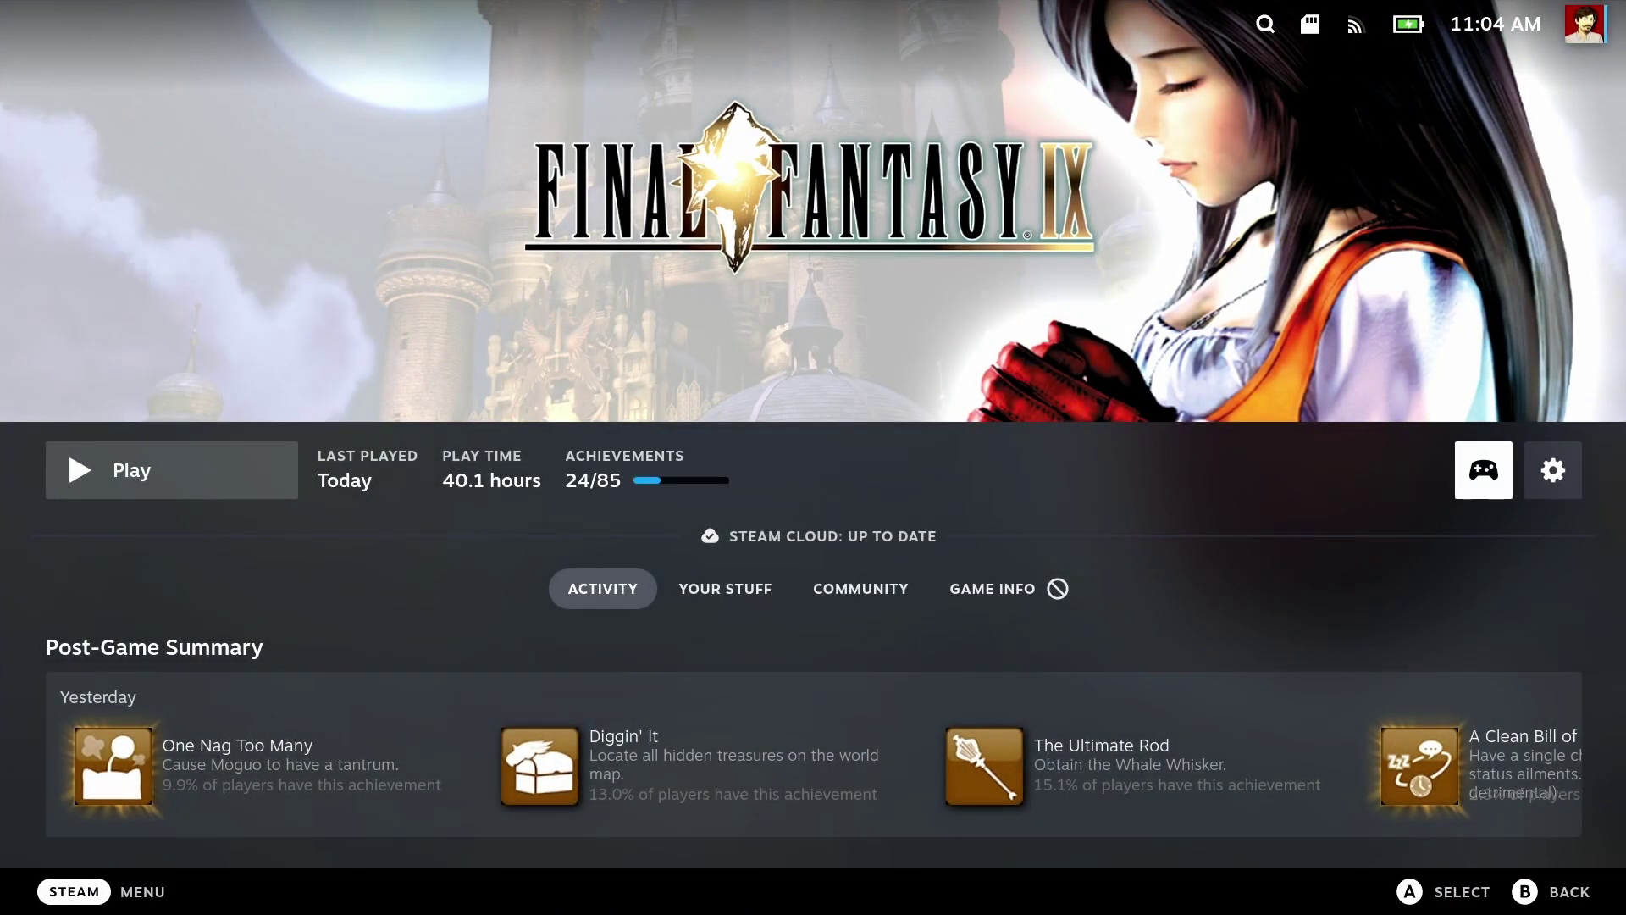
pyautogui.press('Return')
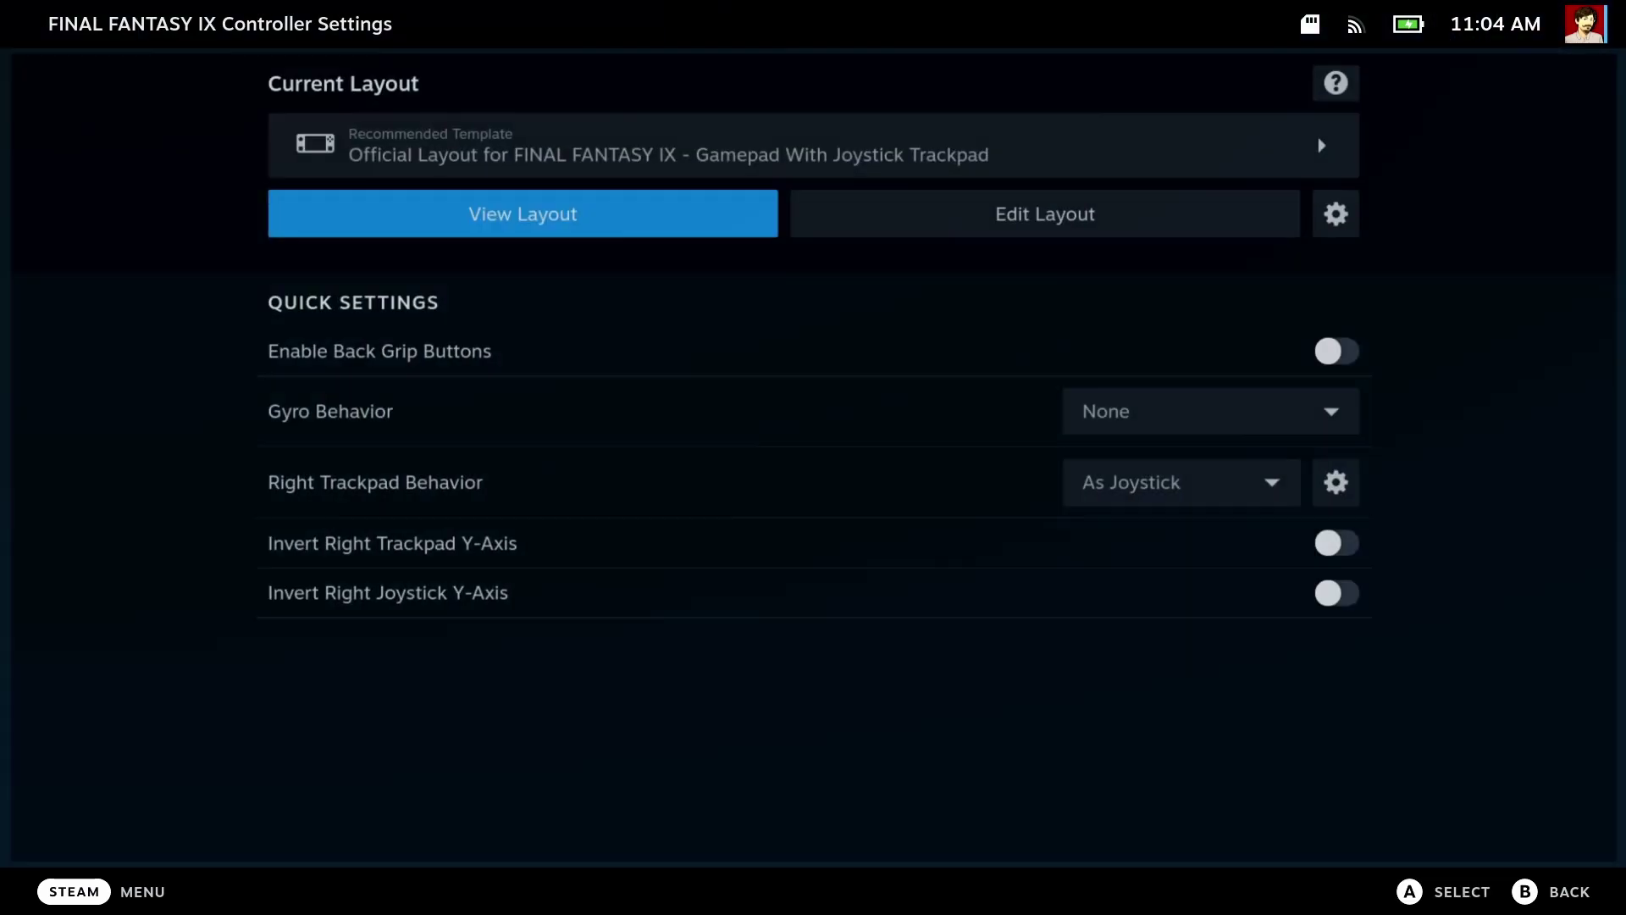
pyautogui.press('Up')
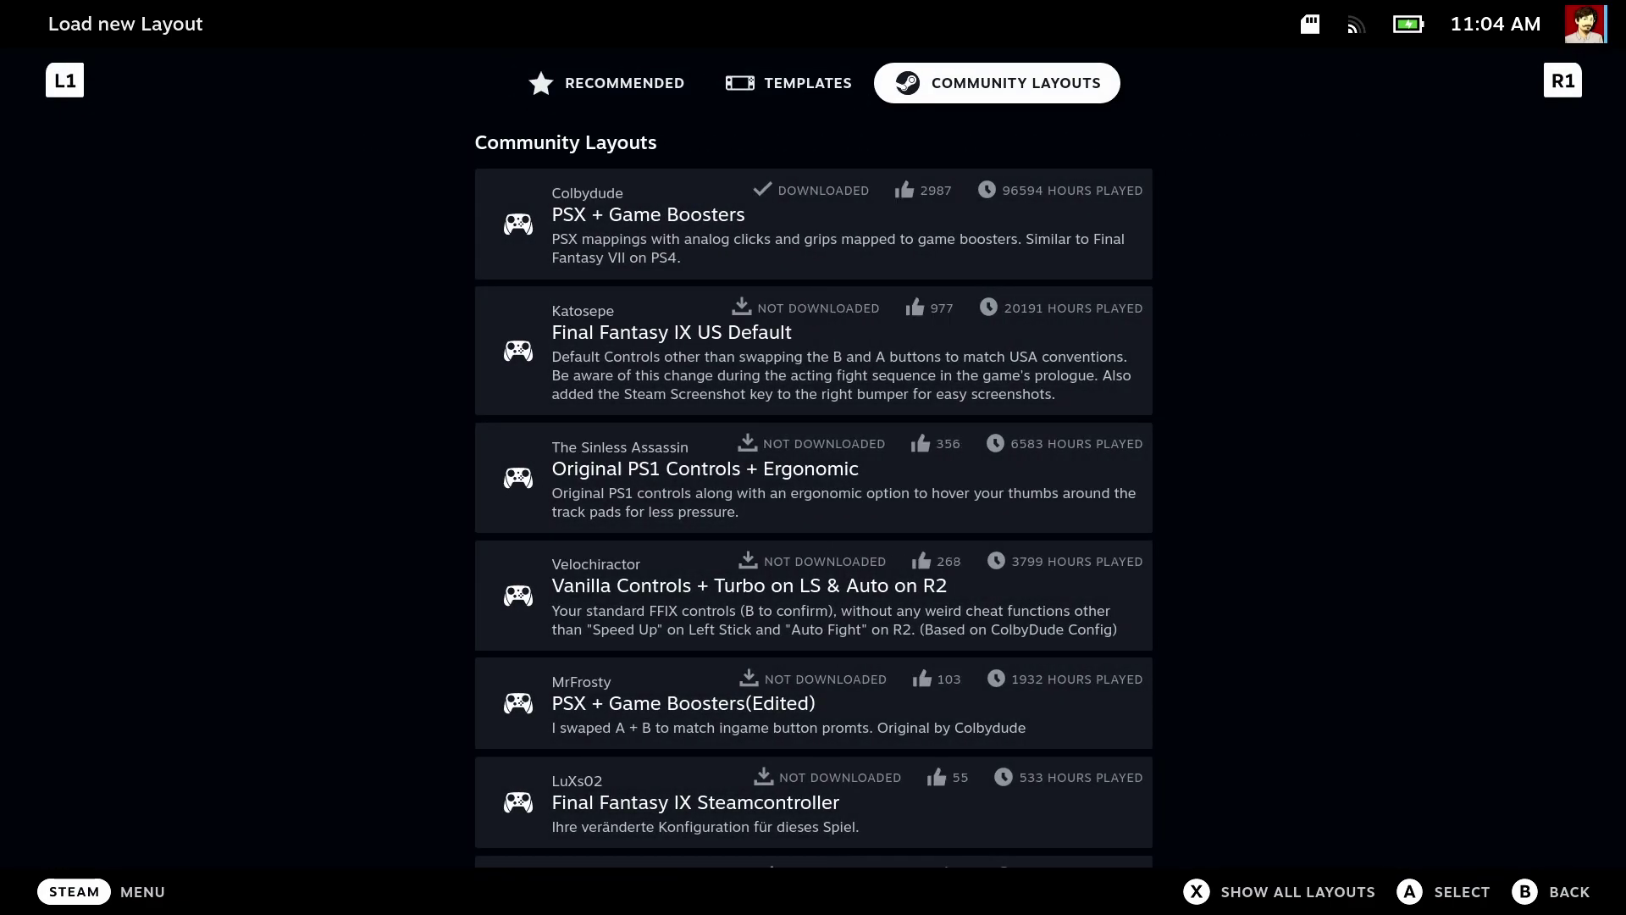
pyautogui.press('Down')
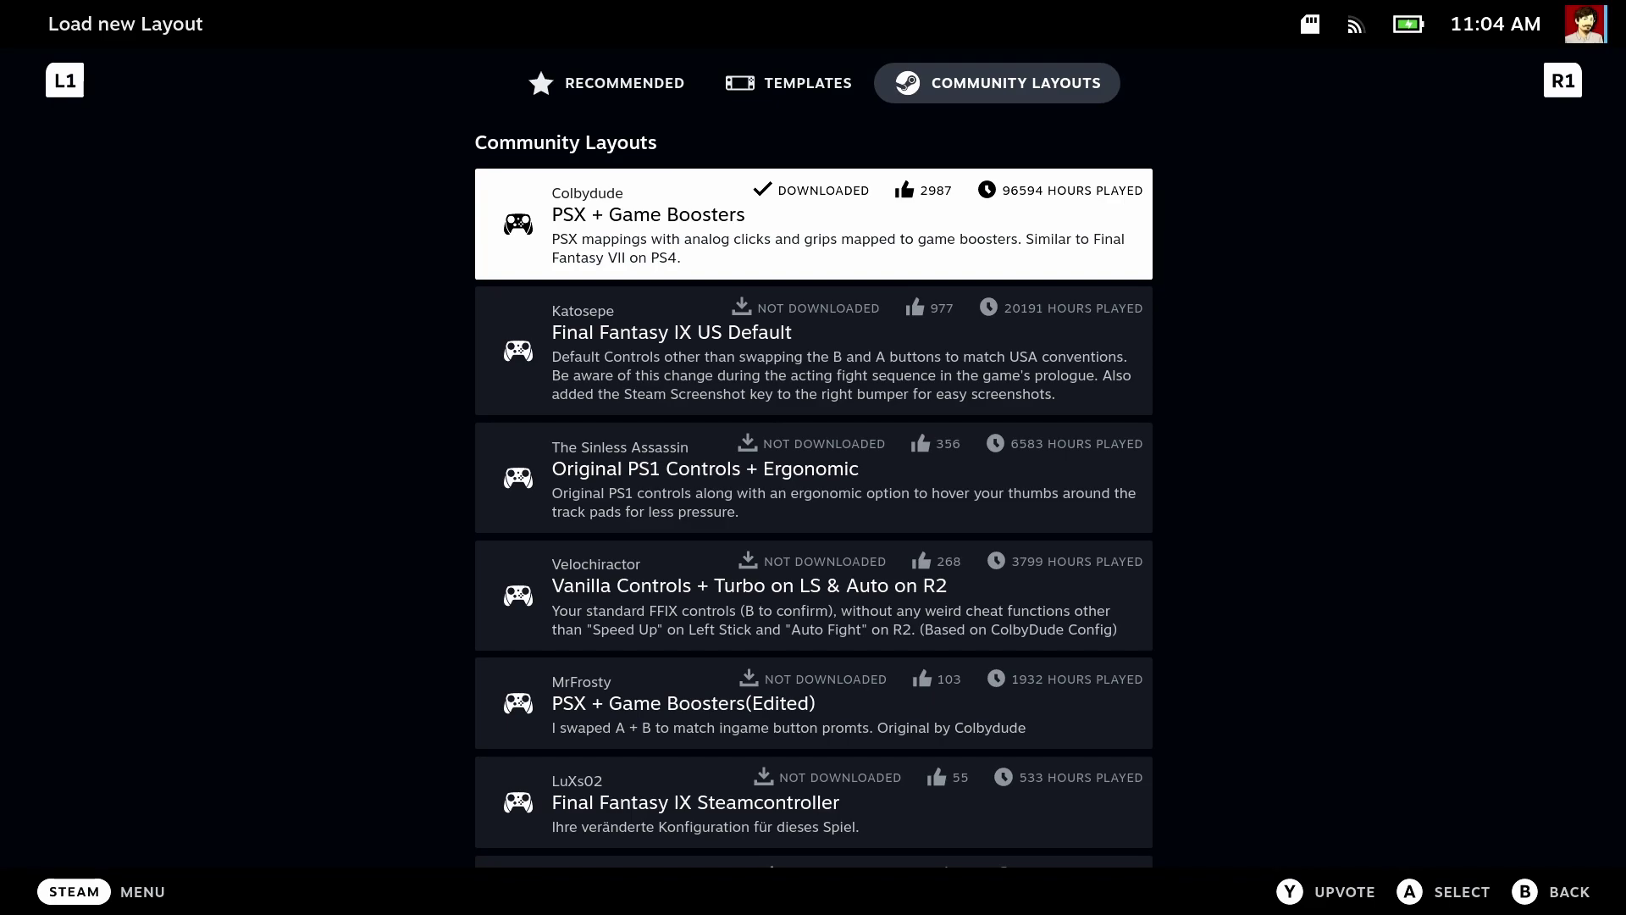
pyautogui.press('Return')
pyautogui.press('Right')
pyautogui.press('Left')
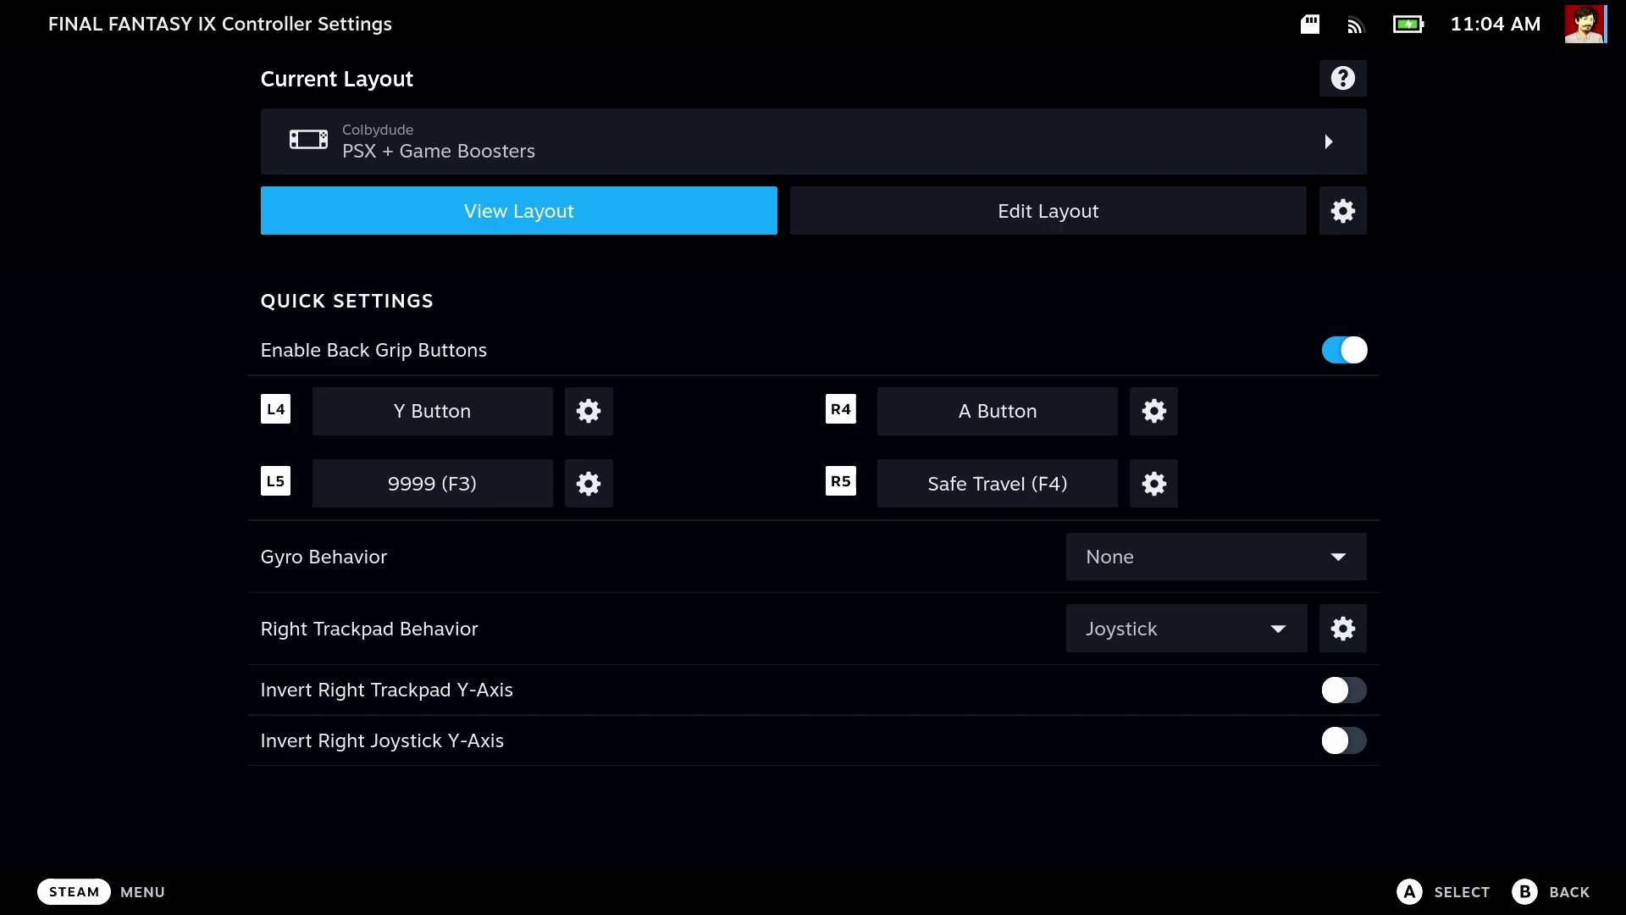
pyautogui.press('Return')
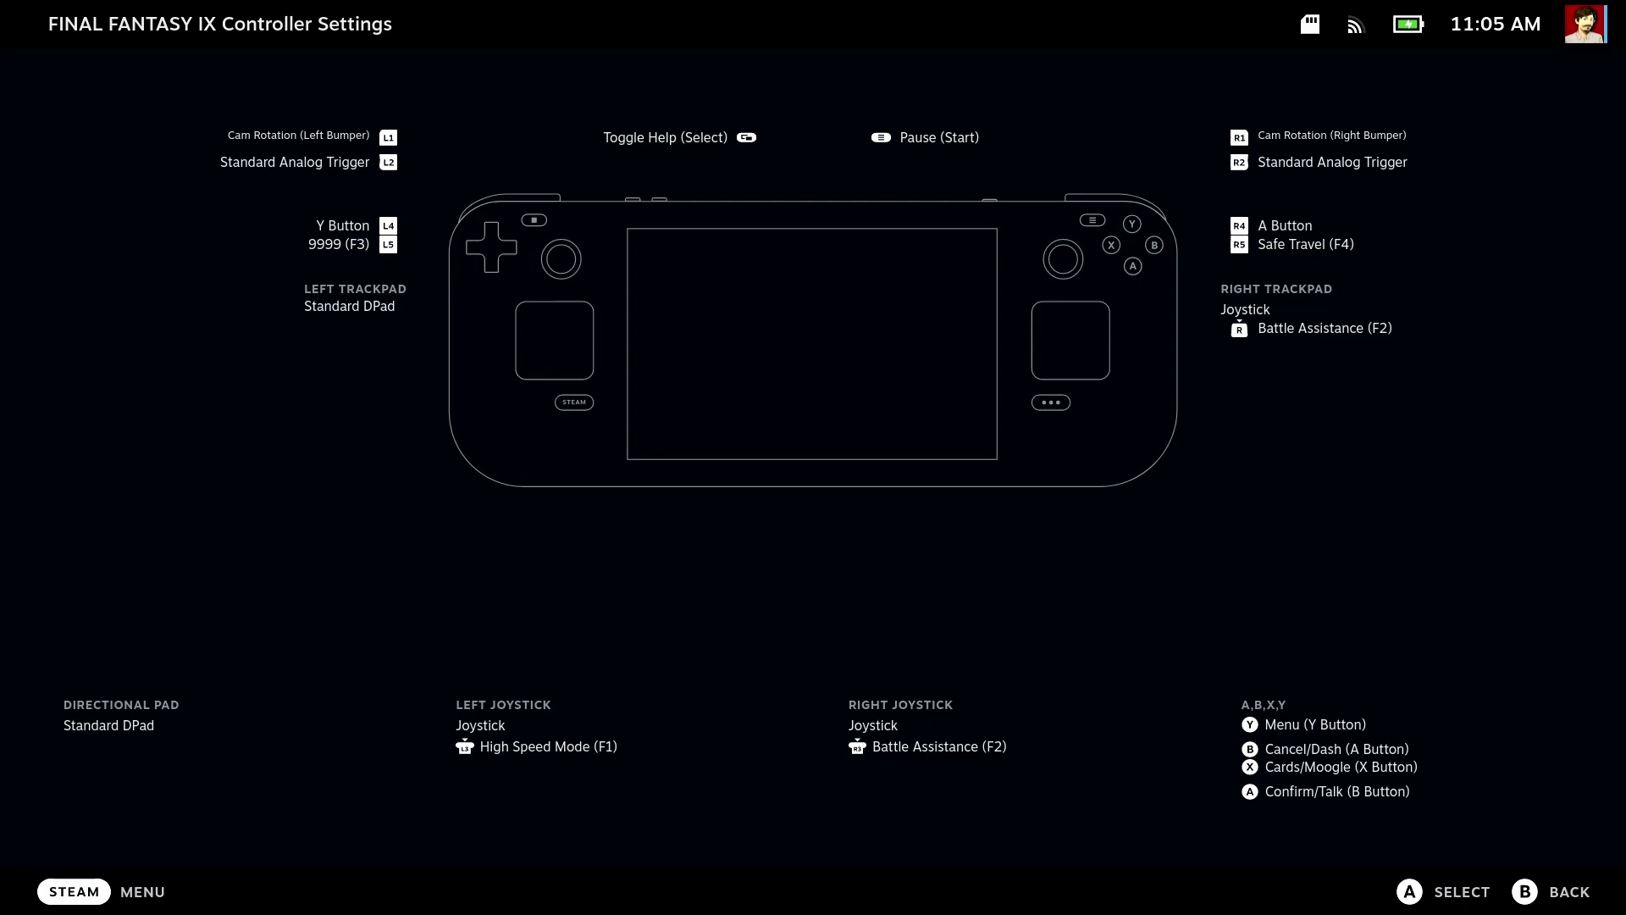
pyautogui.press('Escape')
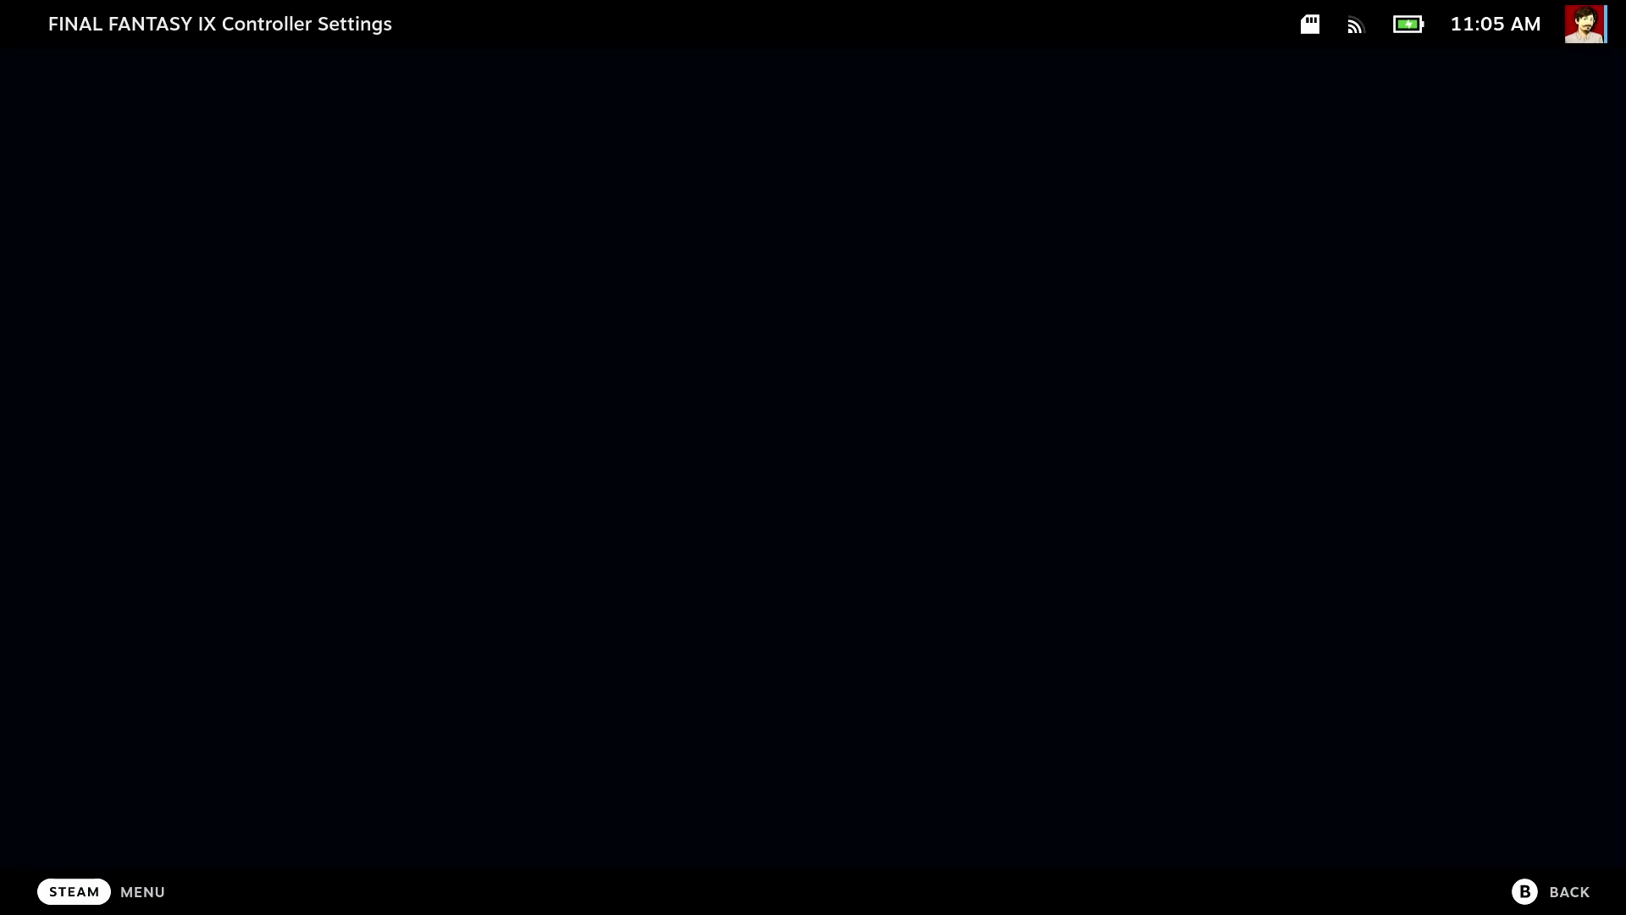
# In the controller layout editor, set the Right Trackpad Behavior to As Mouse
pyautogui.press('Right')
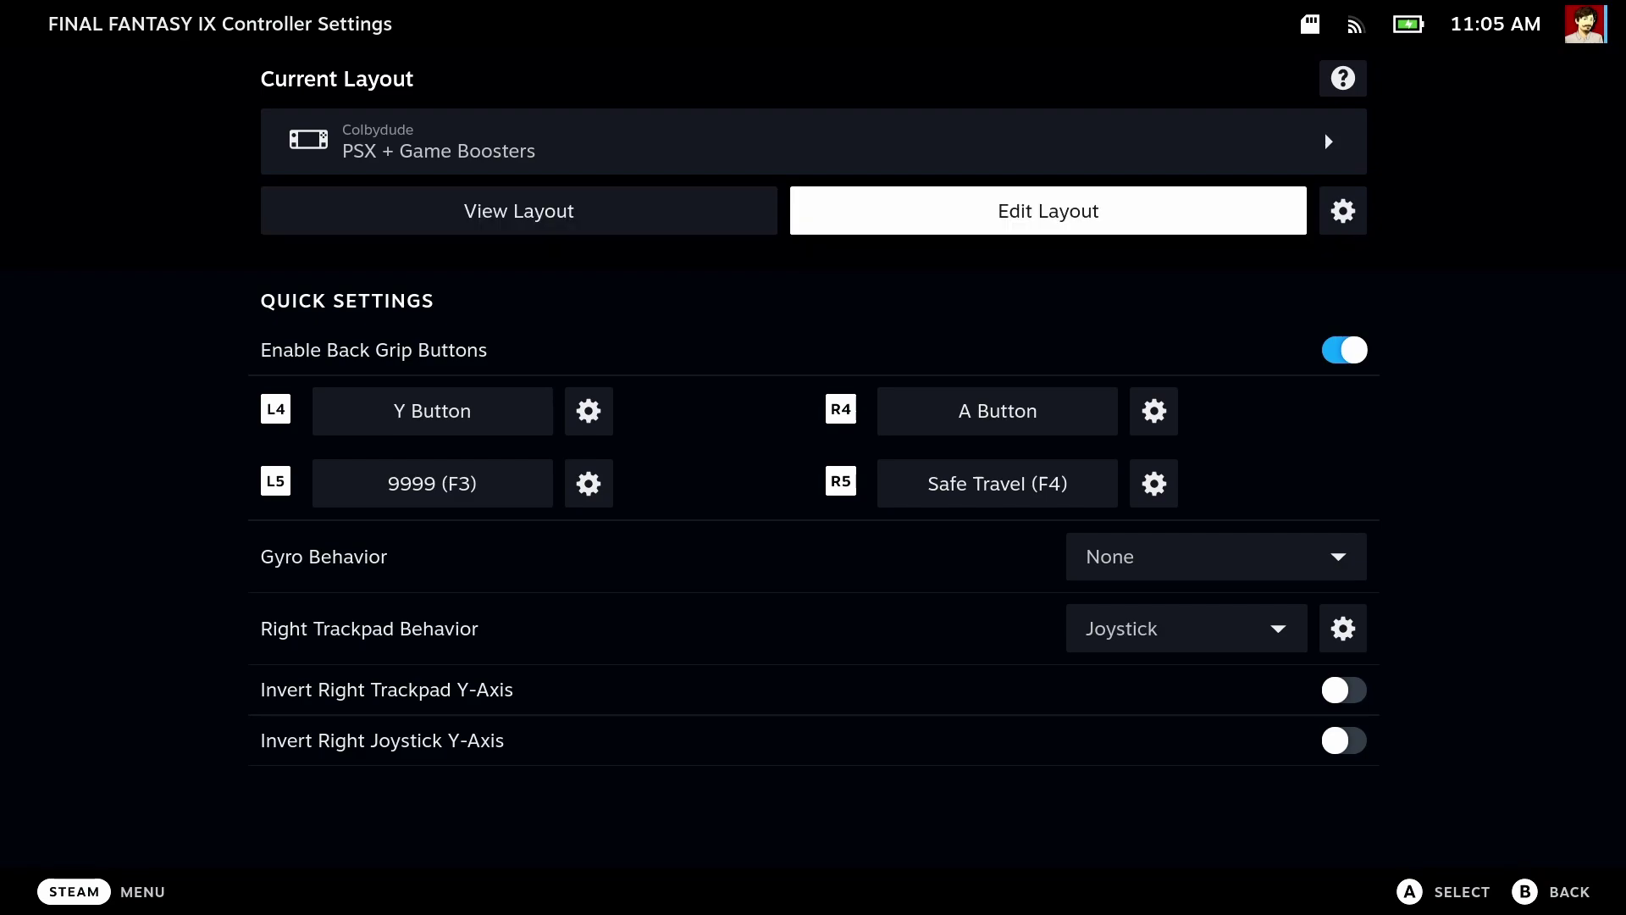
pyautogui.press('Return')
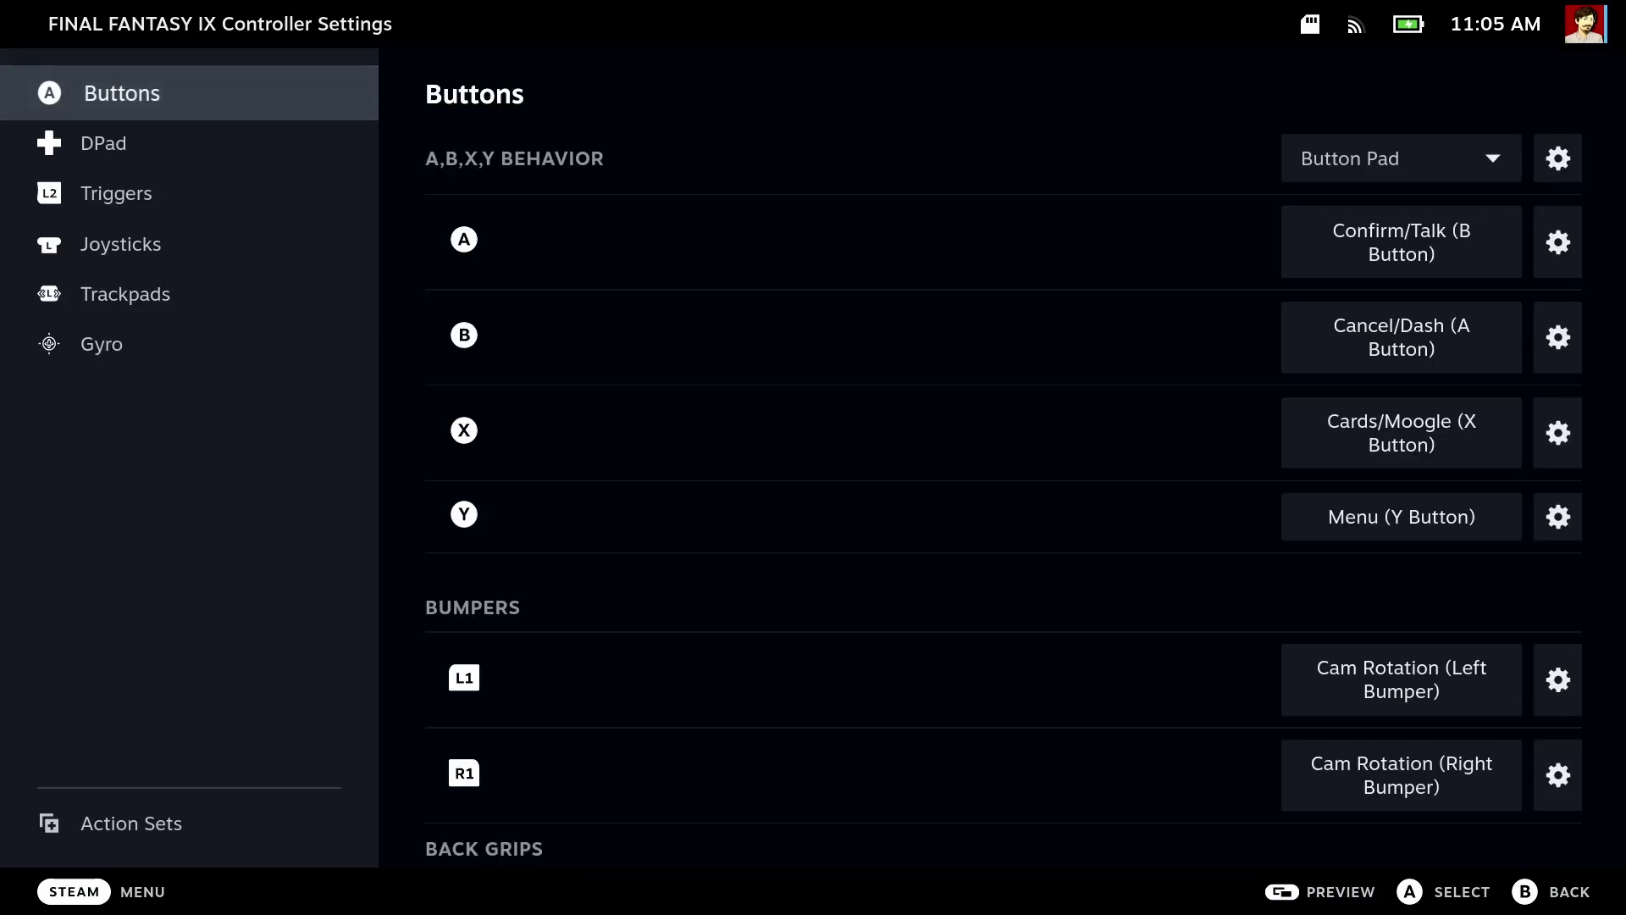
pyautogui.press('Down')
pyautogui.press('Down')
pyautogui.press('Down')
pyautogui.press('Down')
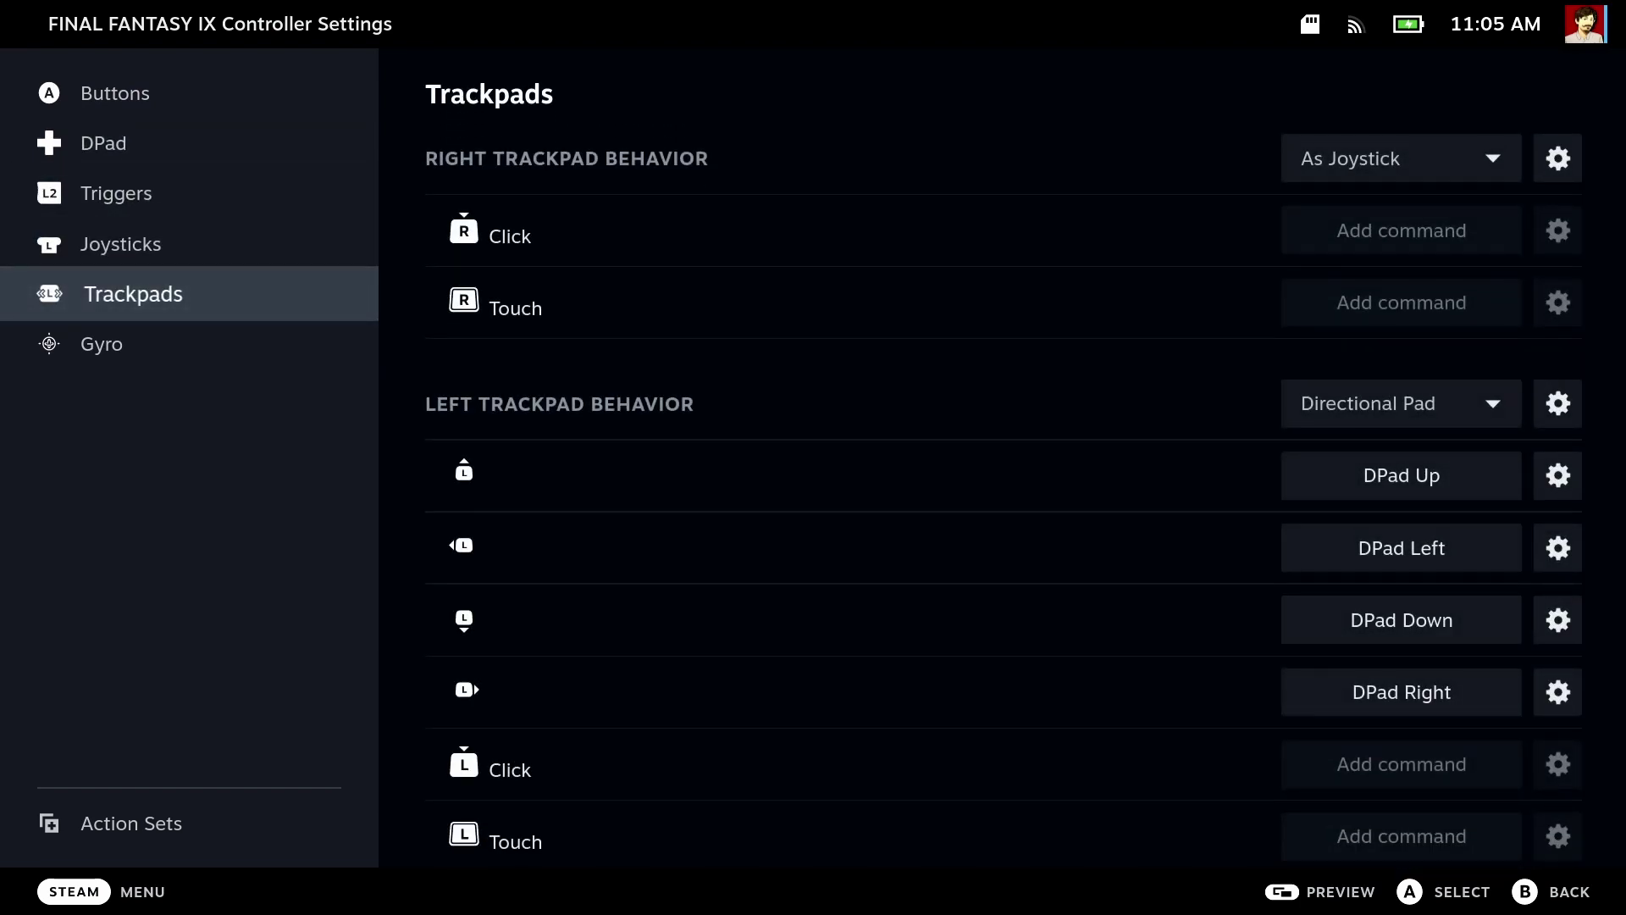
pyautogui.press('Right')
pyautogui.press('Down')
pyautogui.press('Up')
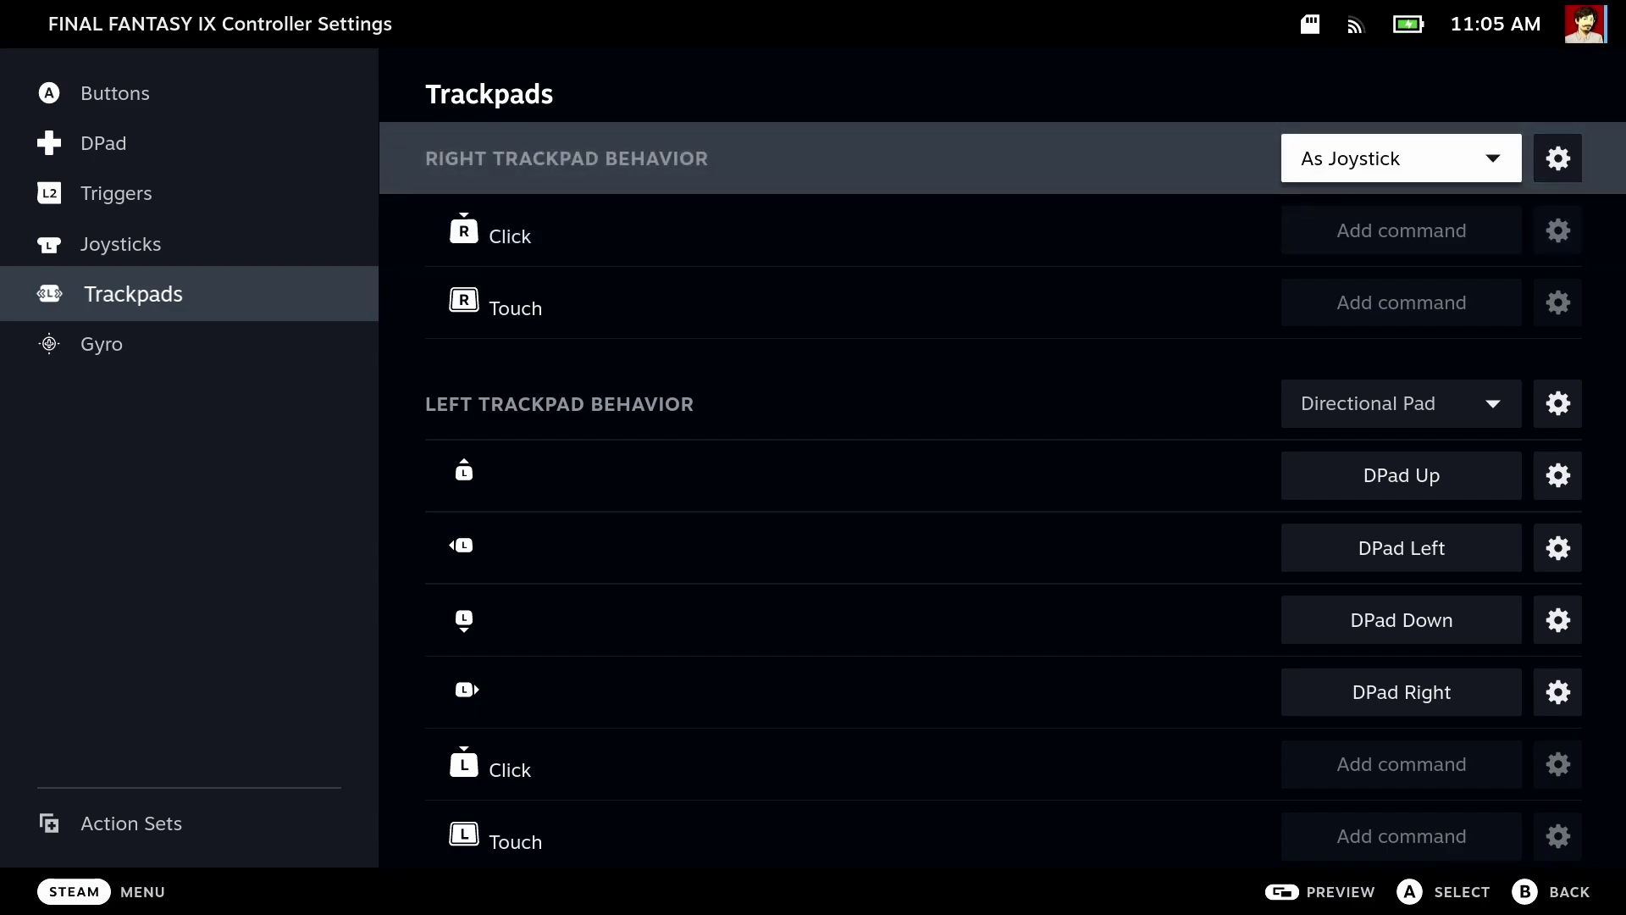
pyautogui.press('Return')
pyautogui.press('Up')
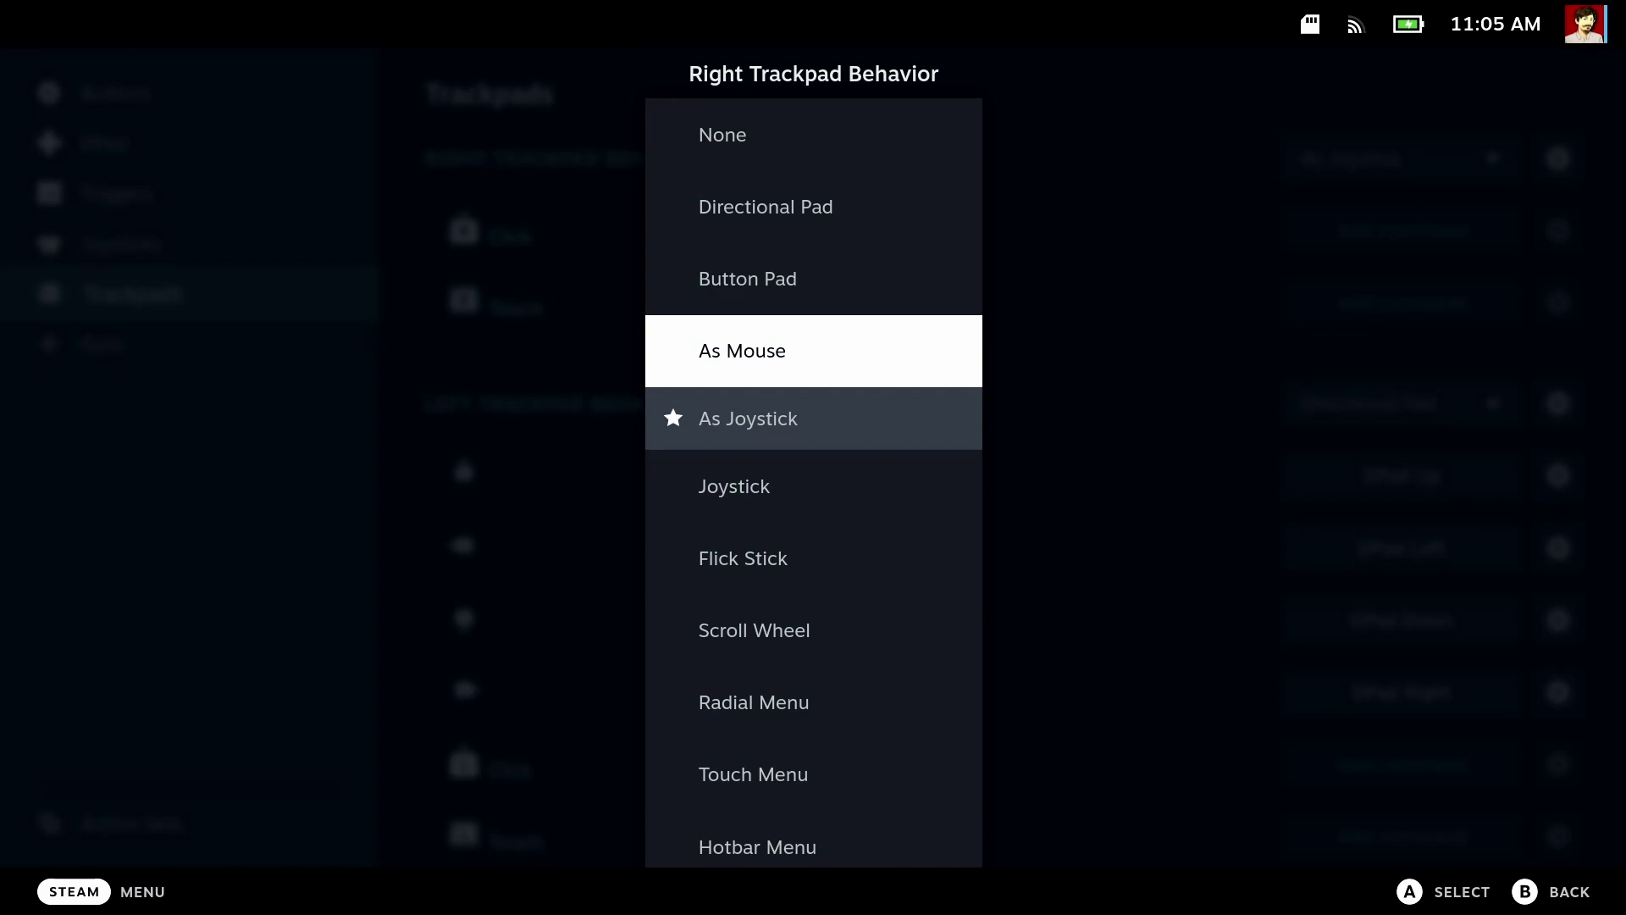
pyautogui.press('Return')
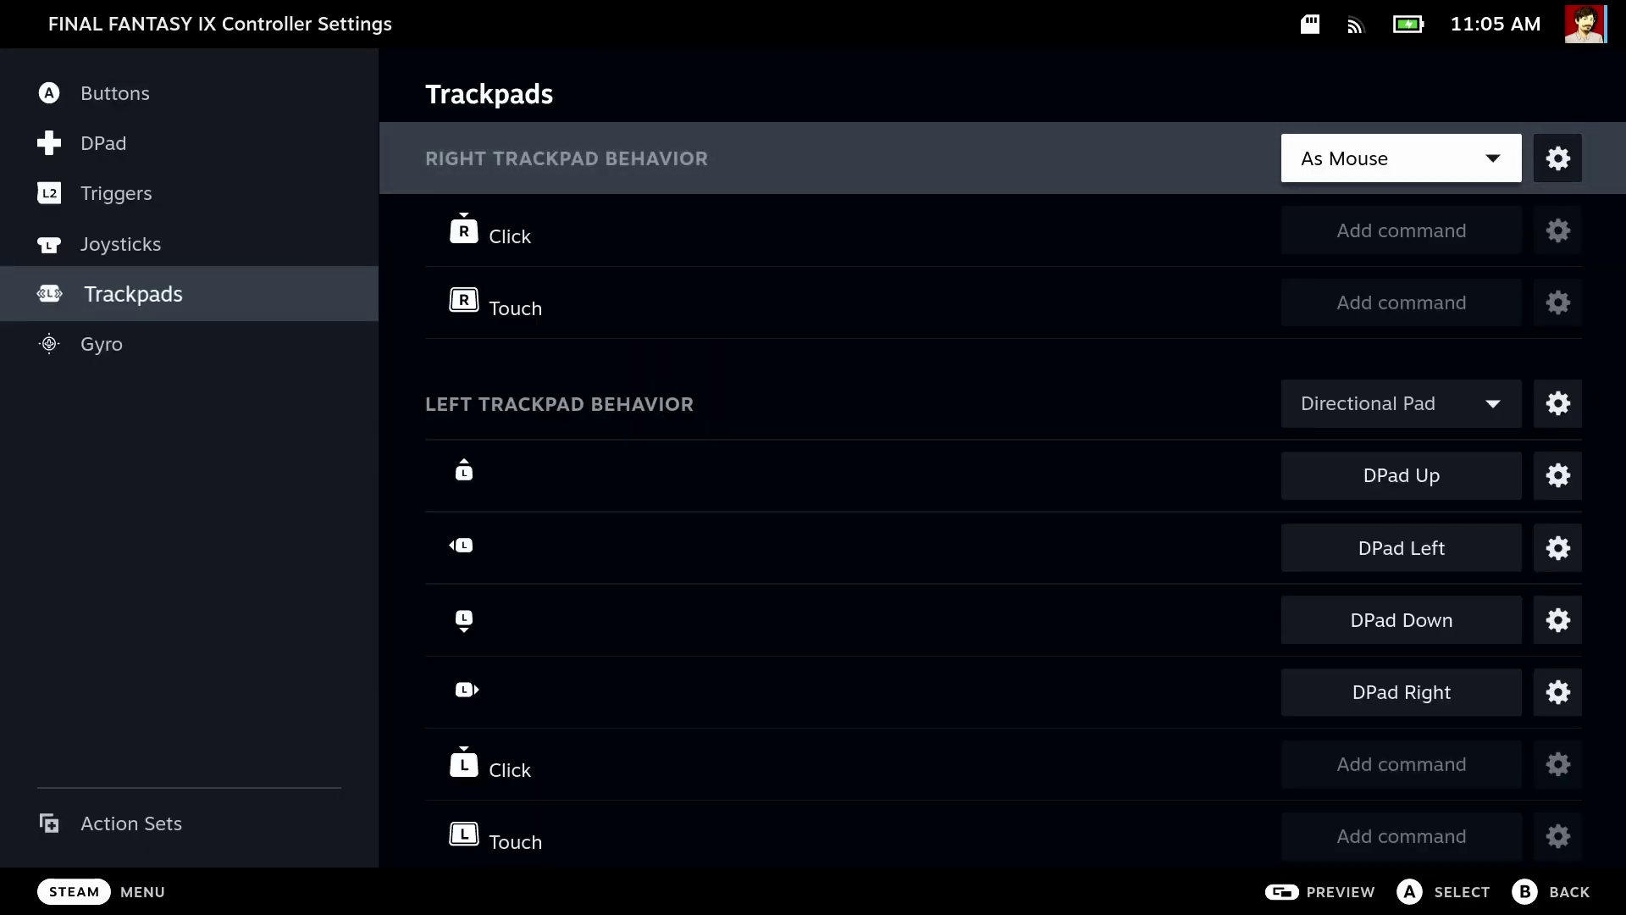
# Map the right trackpad click to Left Mouse Click and return to the game page
pyautogui.press('Down')
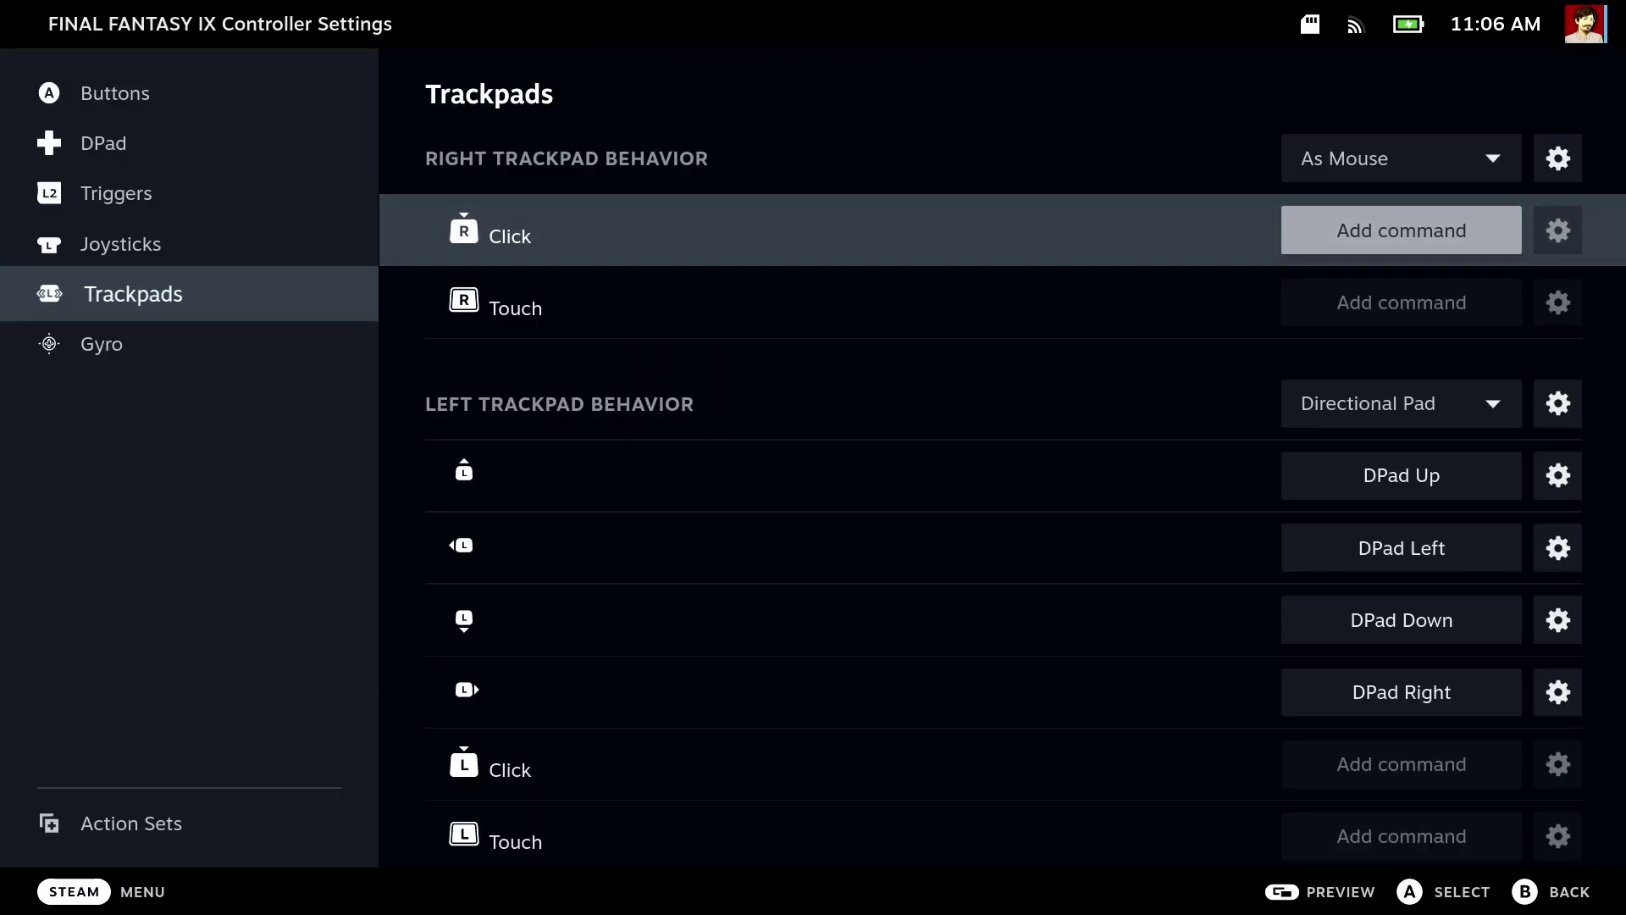
pyautogui.press('Return')
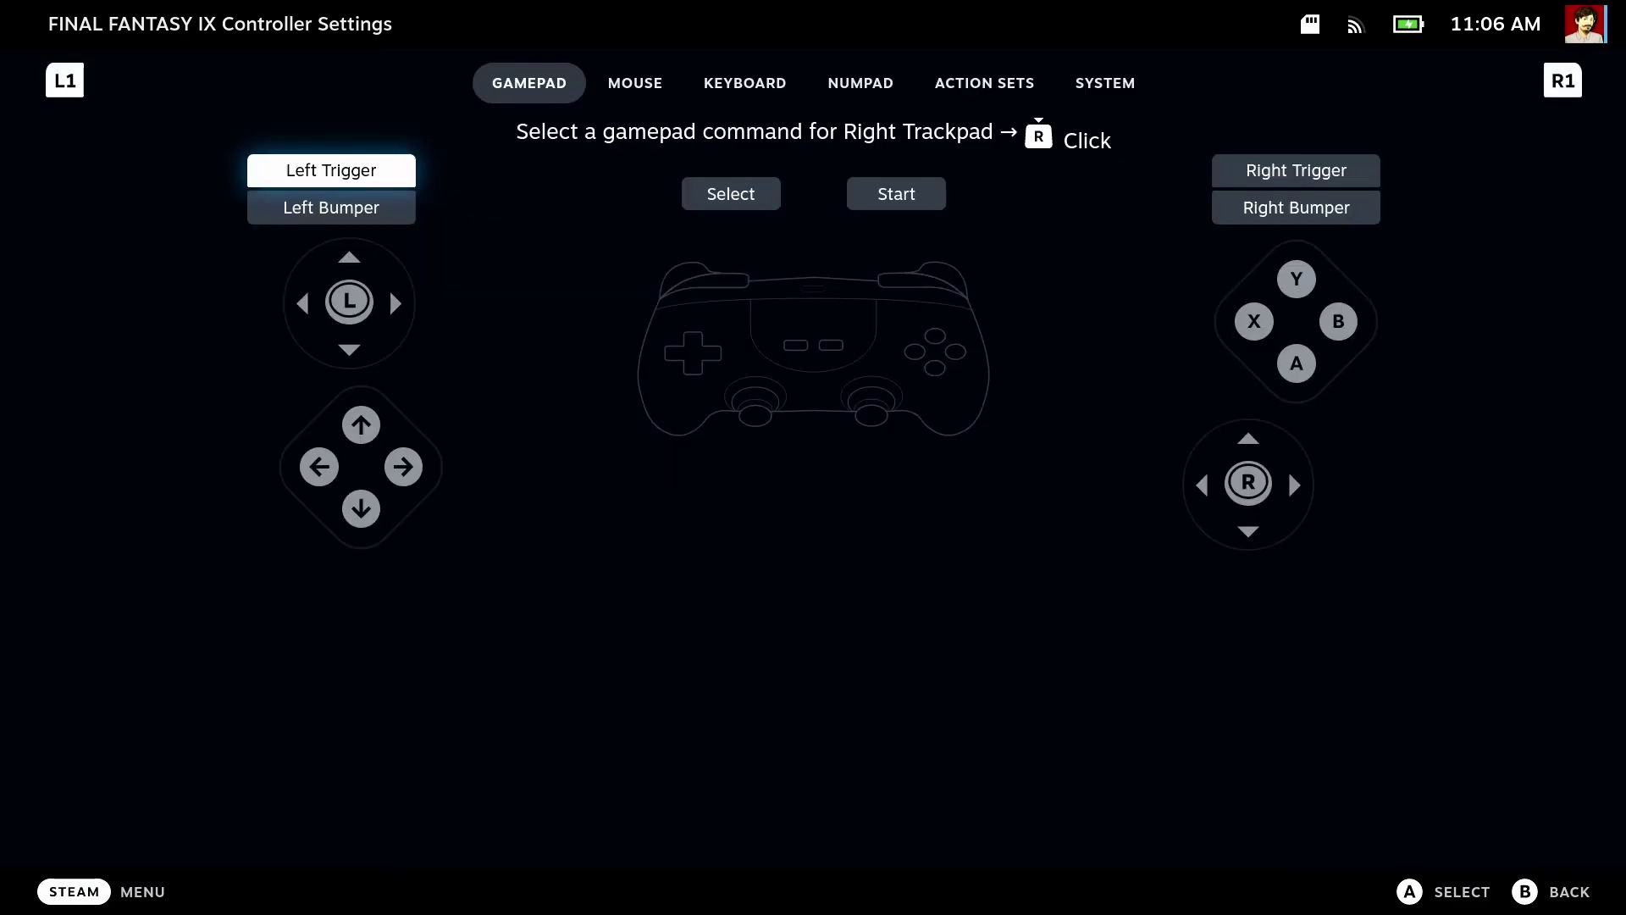
pyautogui.press('Right')
pyautogui.press('Down')
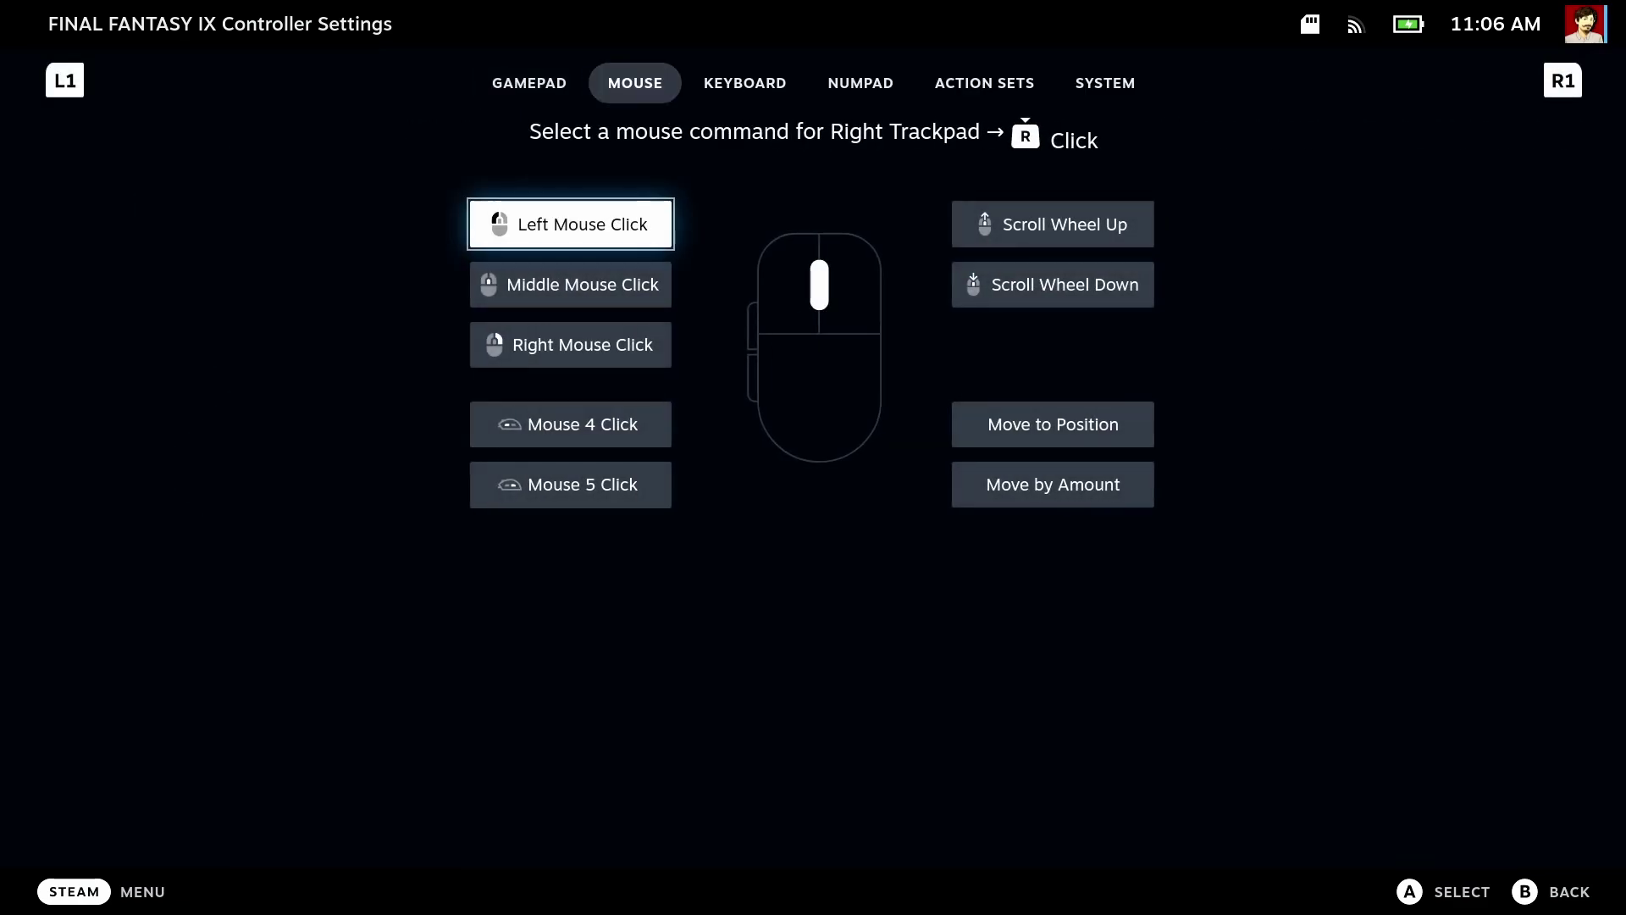
pyautogui.press('Return')
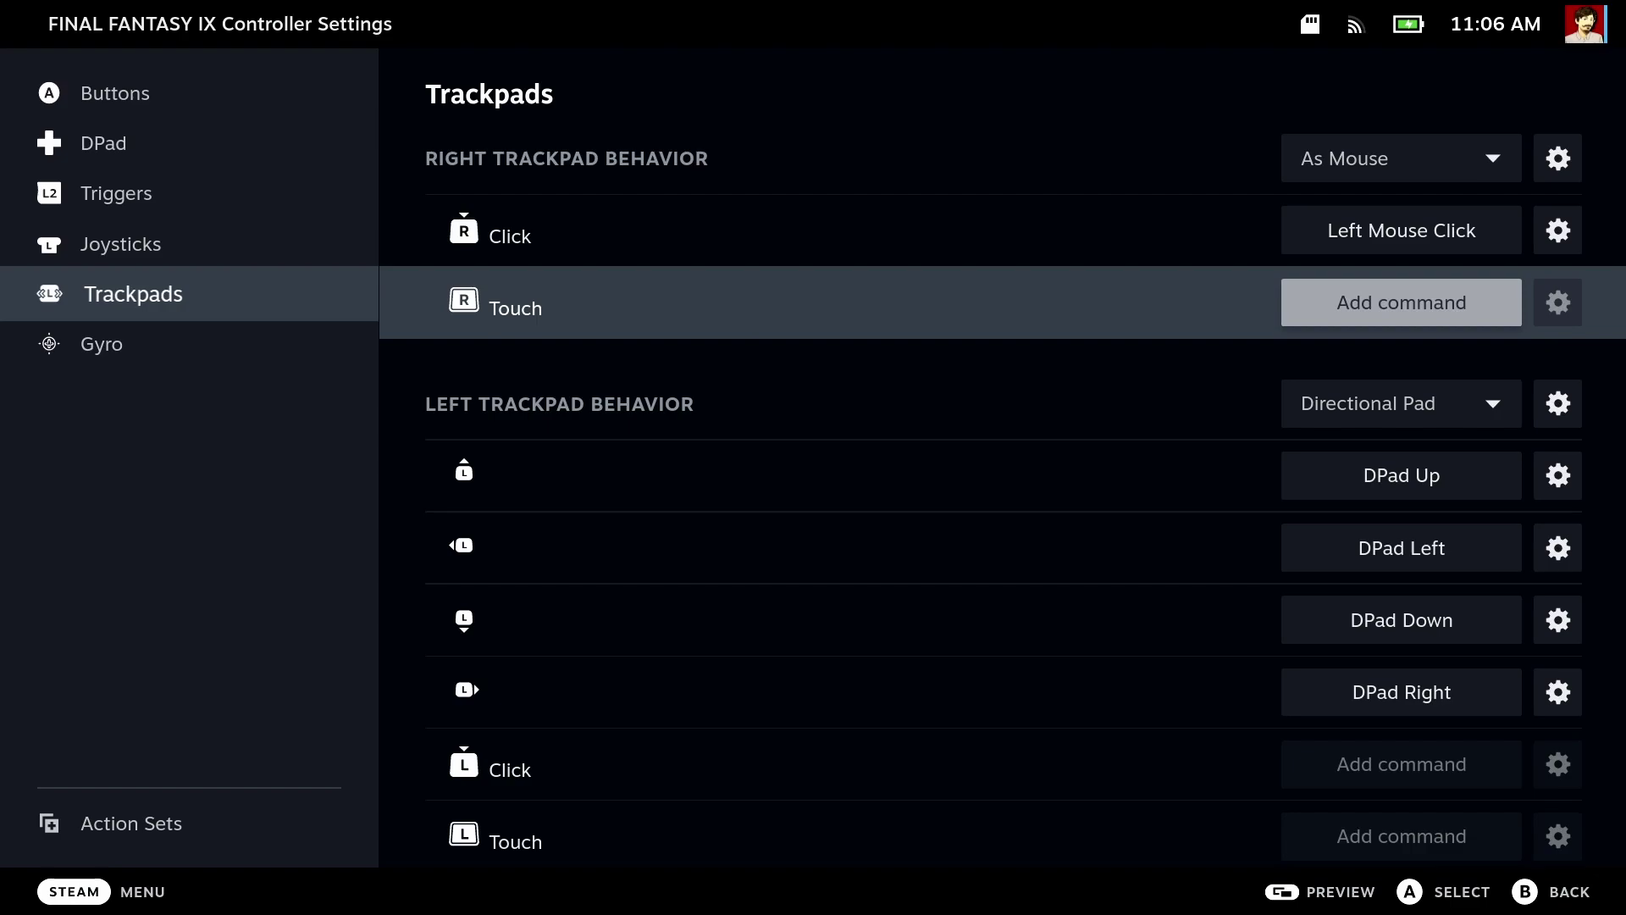
pyautogui.press('Escape')
pyautogui.press('Escape')
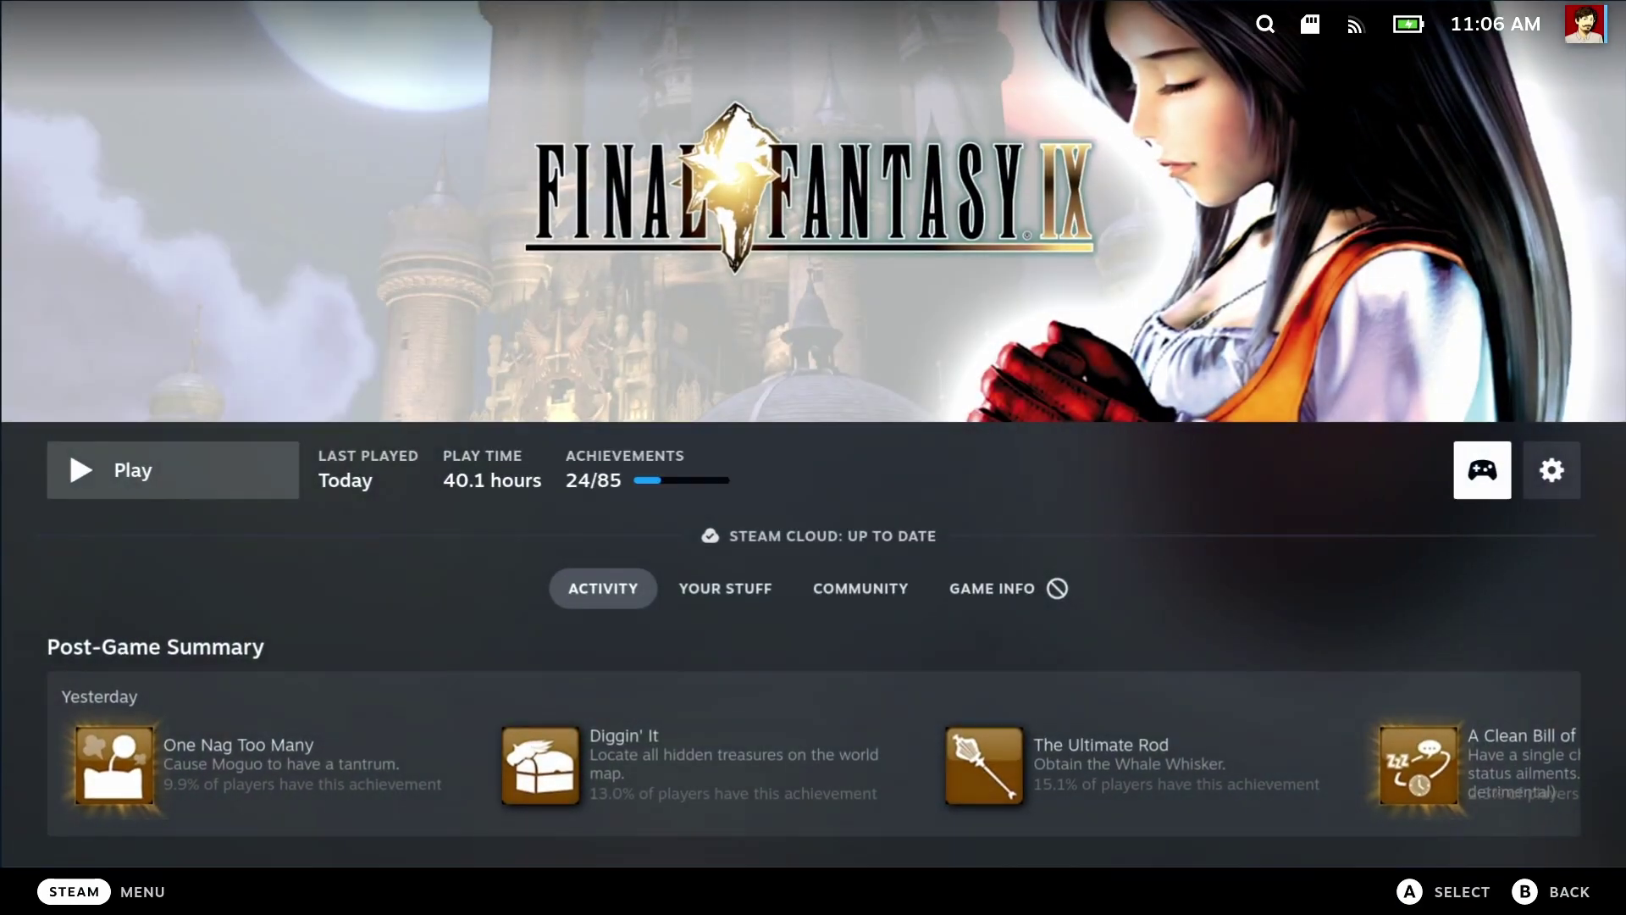
# Launch Final Fantasy IX with Play on its game page
pyautogui.press('Left')
pyautogui.press('Return')
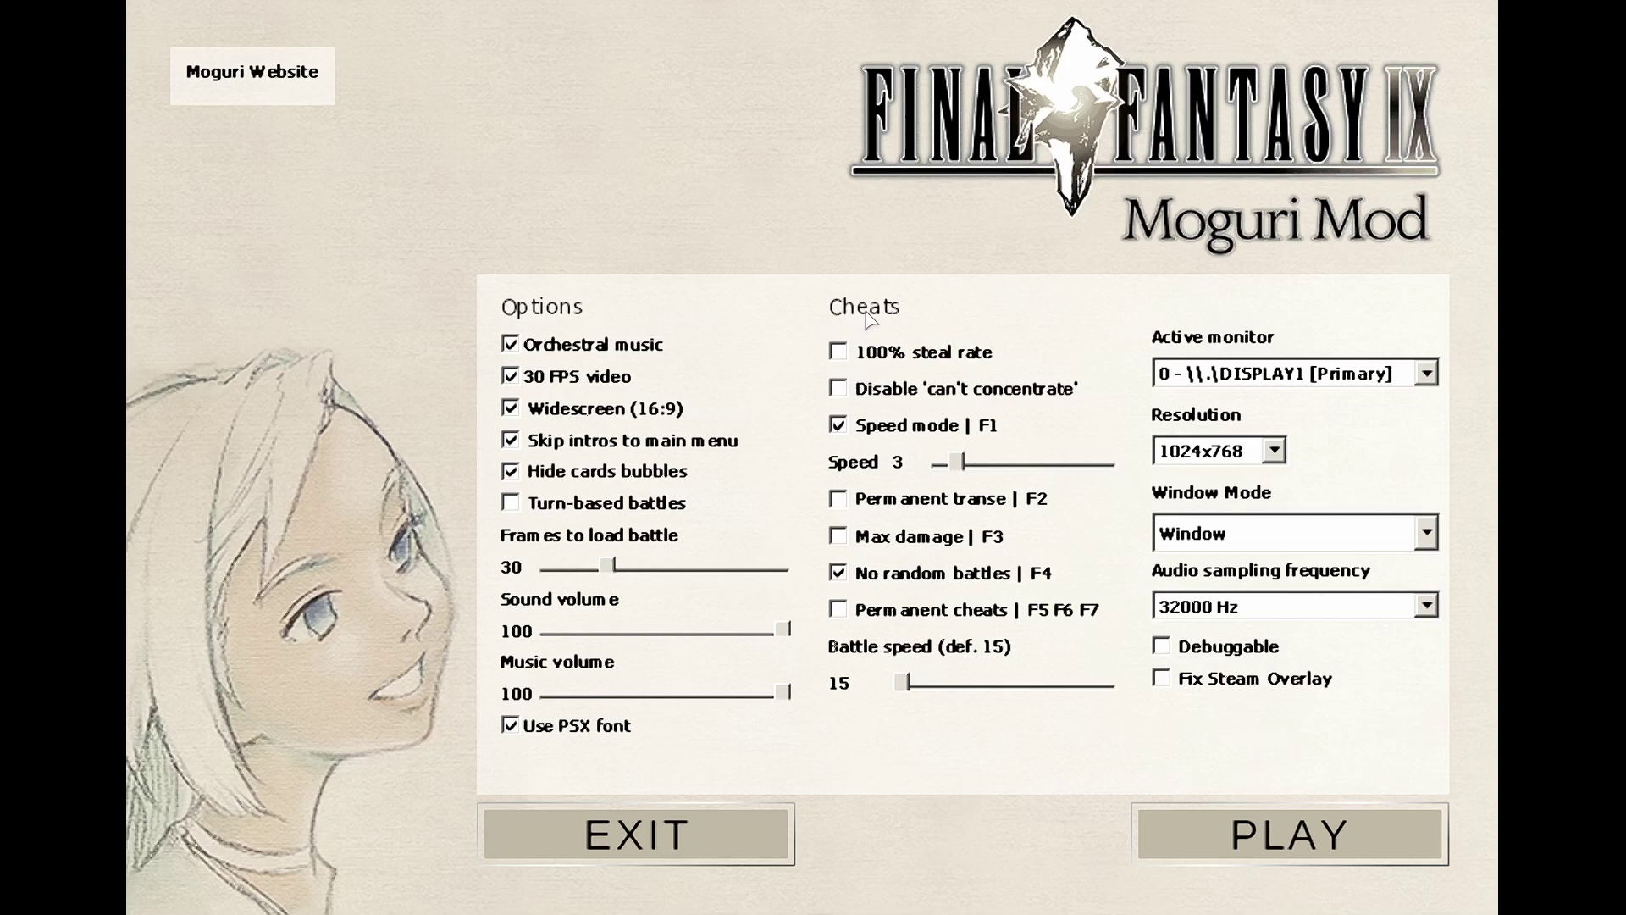
# Enable 100% steal rate and Disable 'can't concentrate', set resolution 3840x2160, and start the game
pyautogui.click(835, 355)
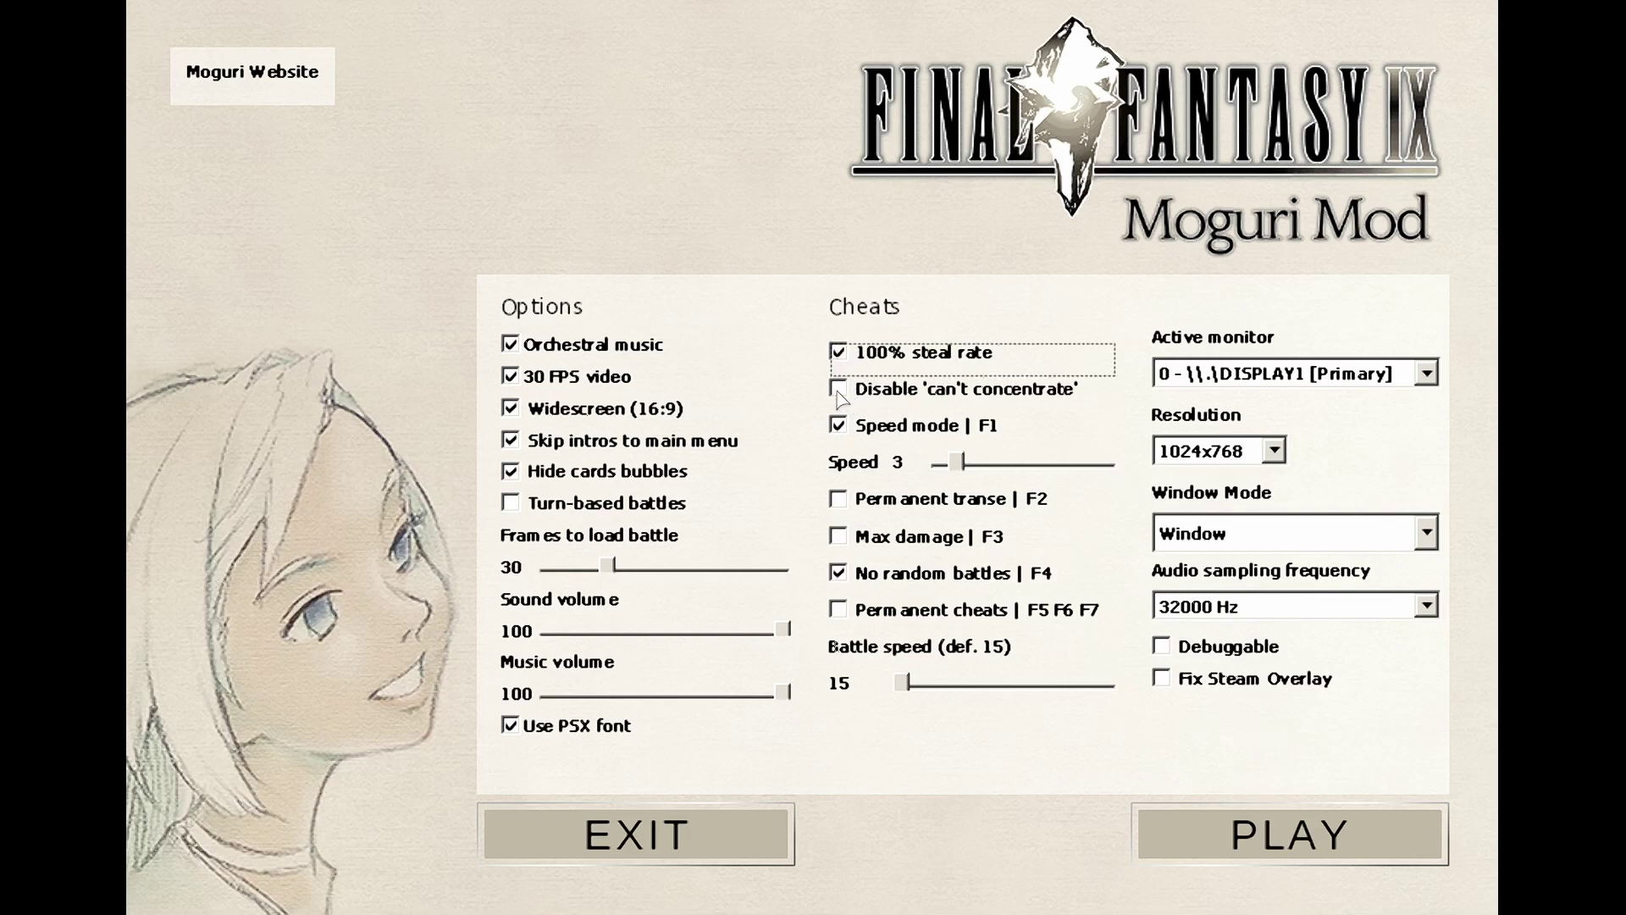
pyautogui.click(841, 392)
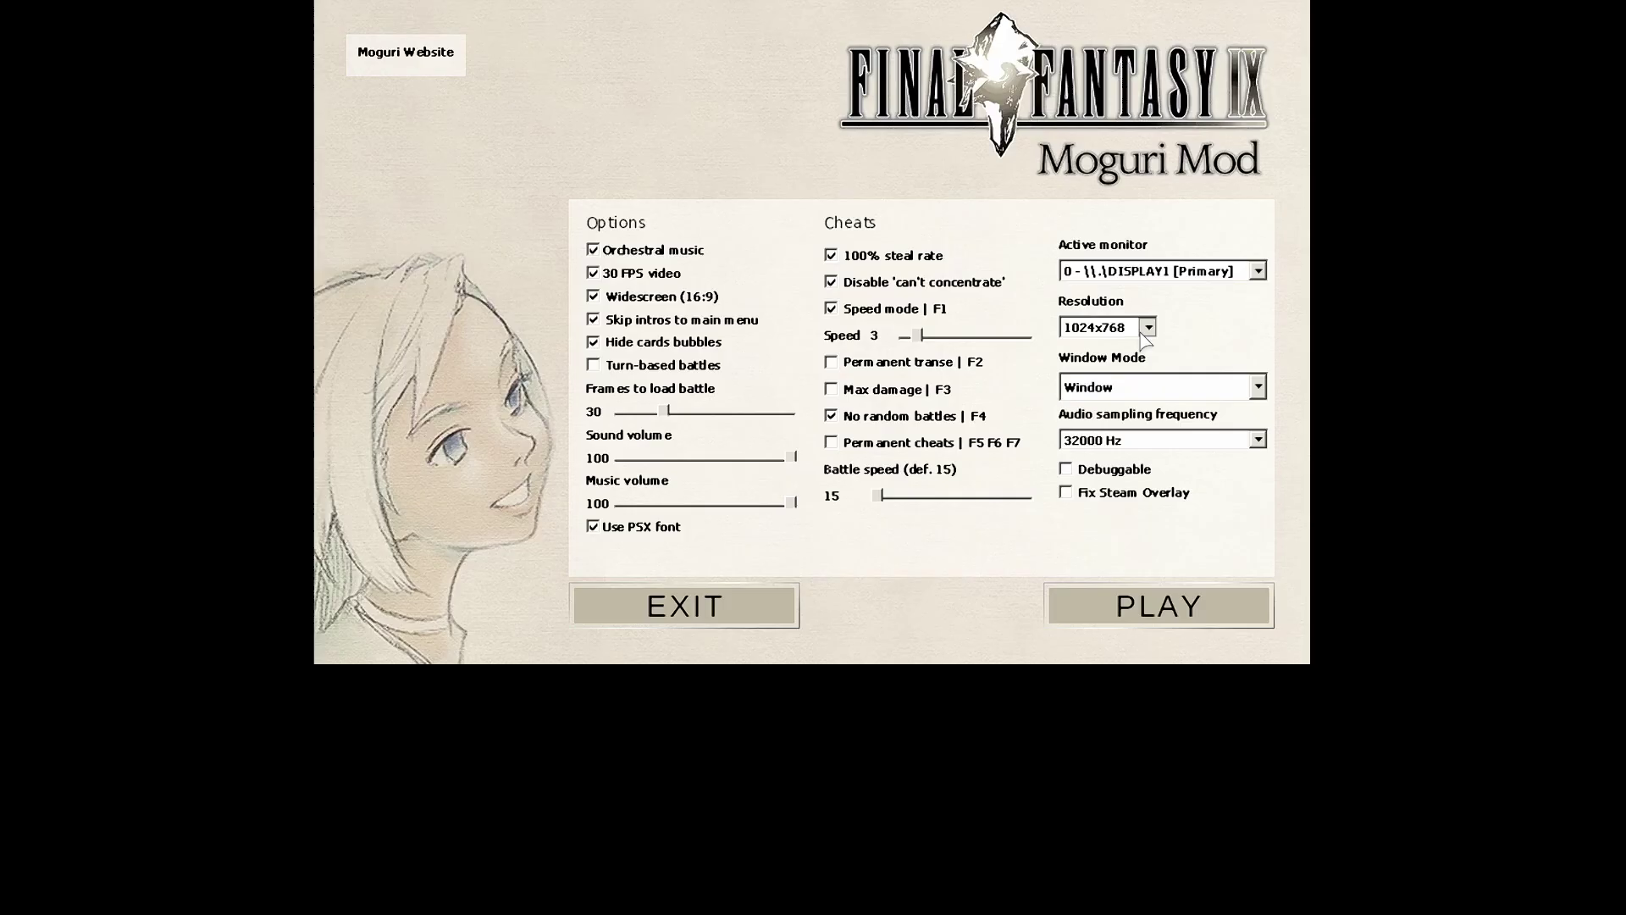
pyautogui.click(1273, 451)
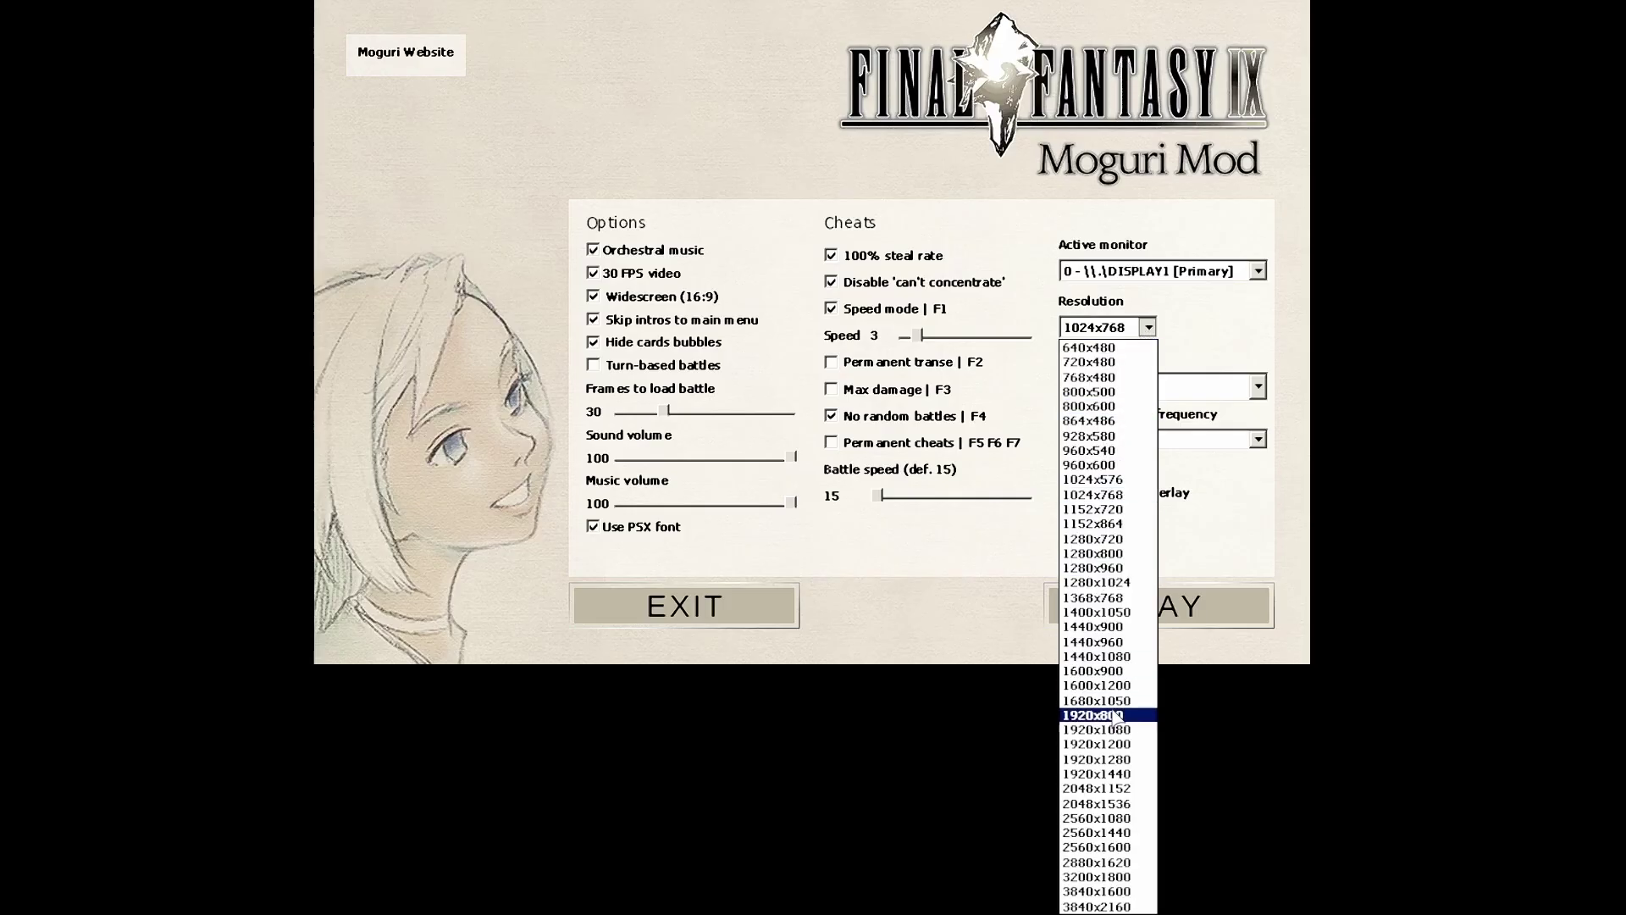
pyautogui.click(1106, 907)
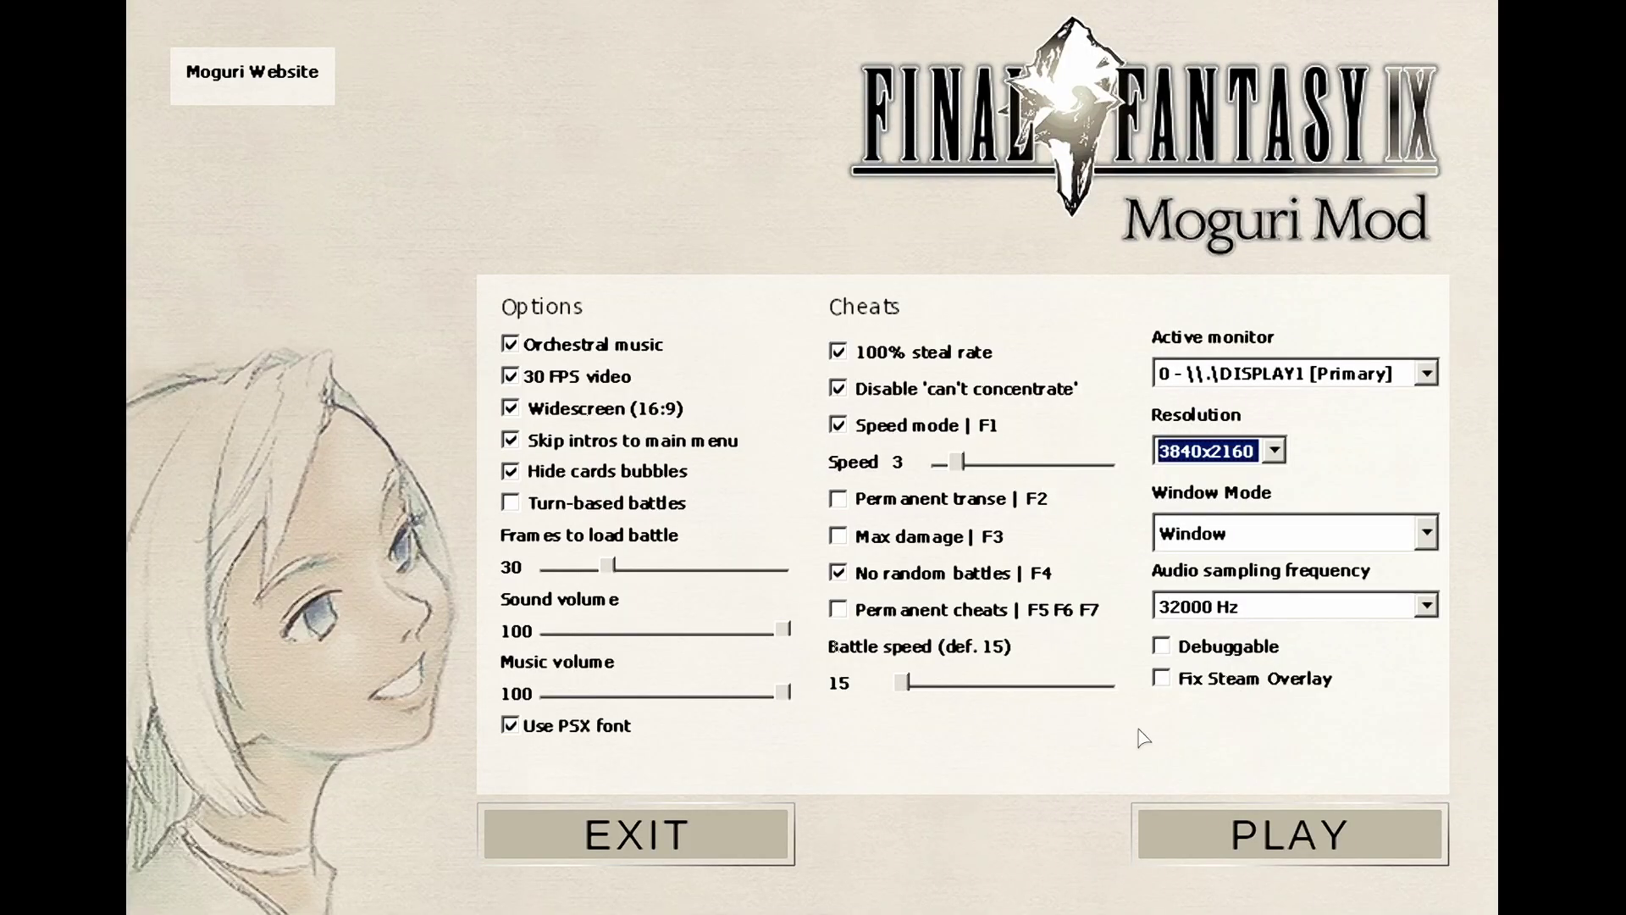
pyautogui.click(1232, 826)
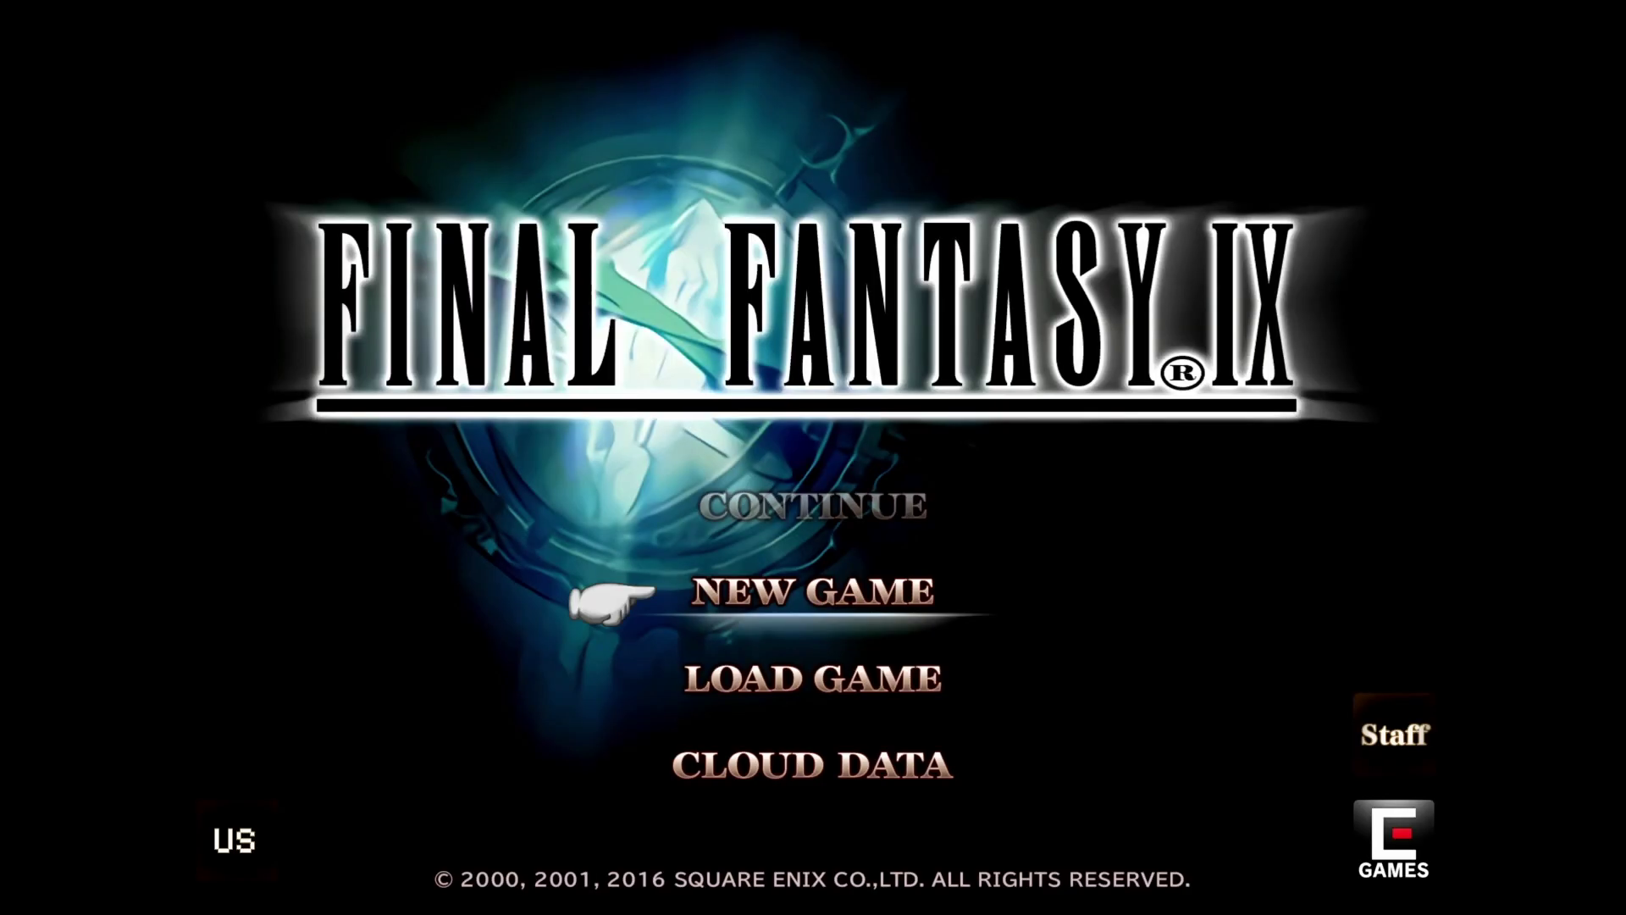
# Quit Final Fantasy IX through the Steam menu's Exit game option and confirm
pyautogui.press('Down')
pyautogui.press('Down')
pyautogui.press('Up')
pyautogui.press('Up')
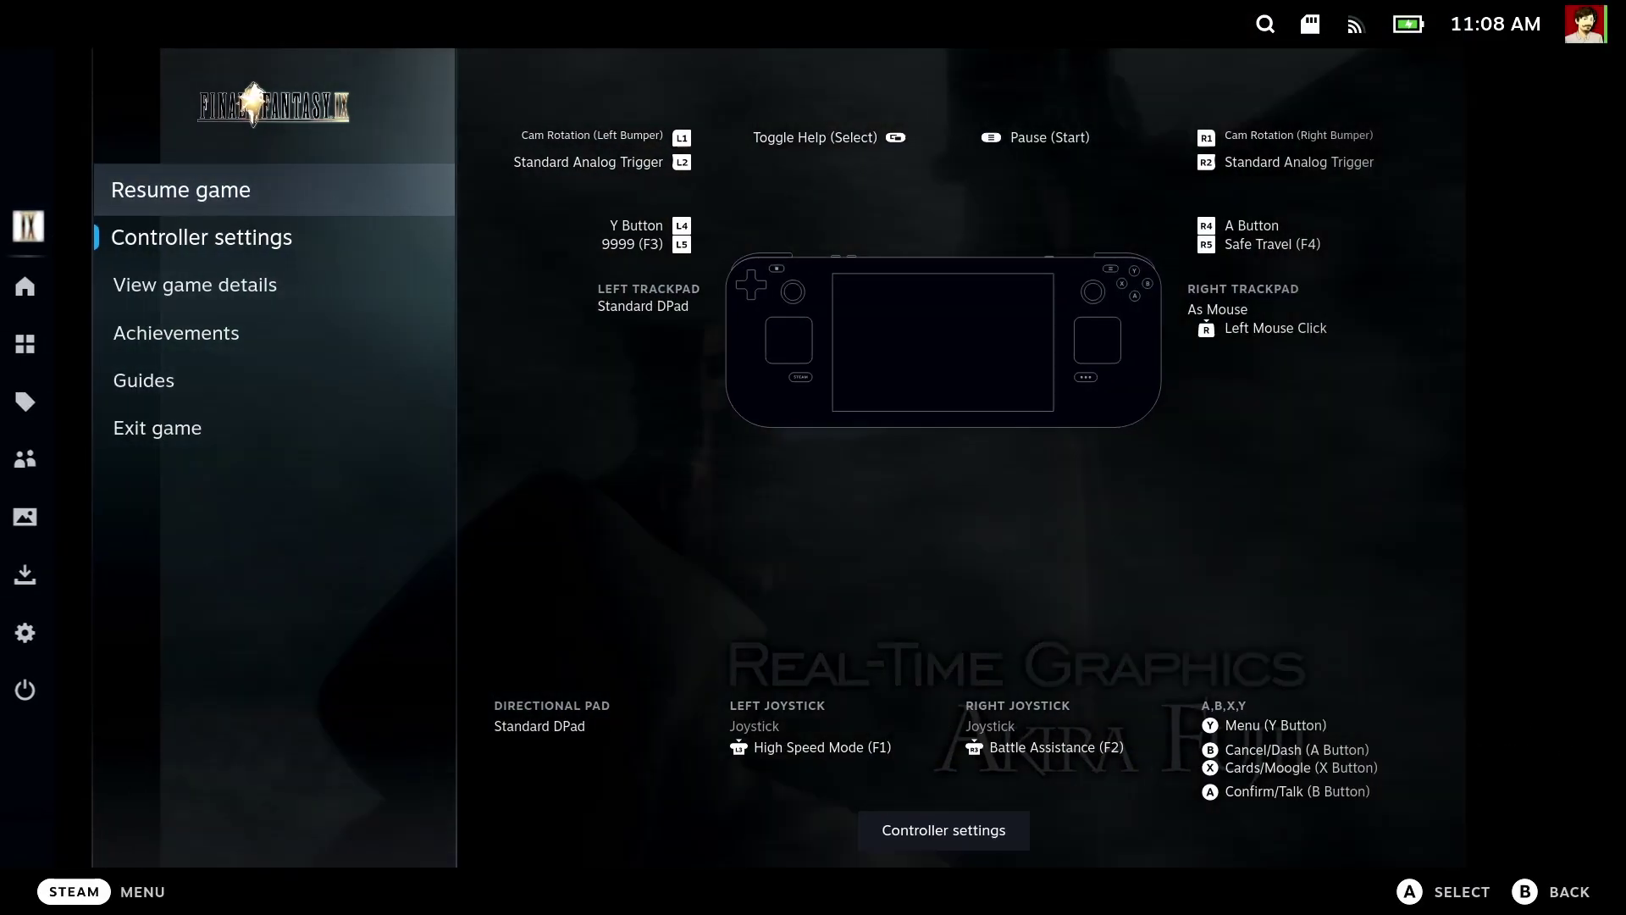
pyautogui.press('Down')
pyautogui.press('Down')
pyautogui.press('Down')
pyautogui.press('Down')
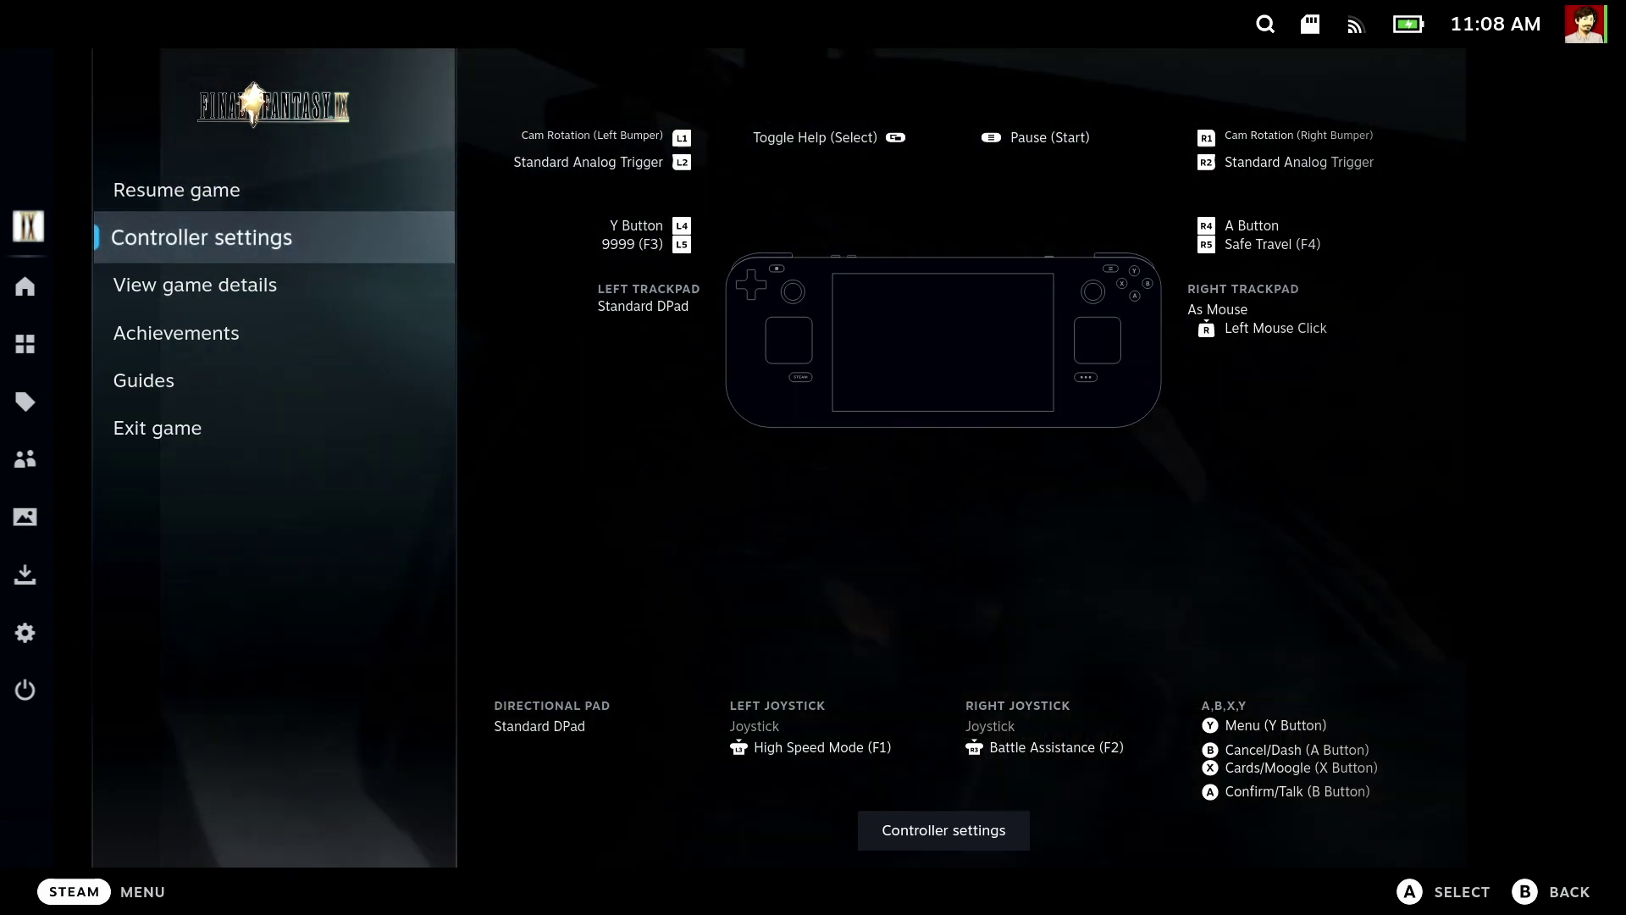
pyautogui.press('Down')
pyautogui.press('Return')
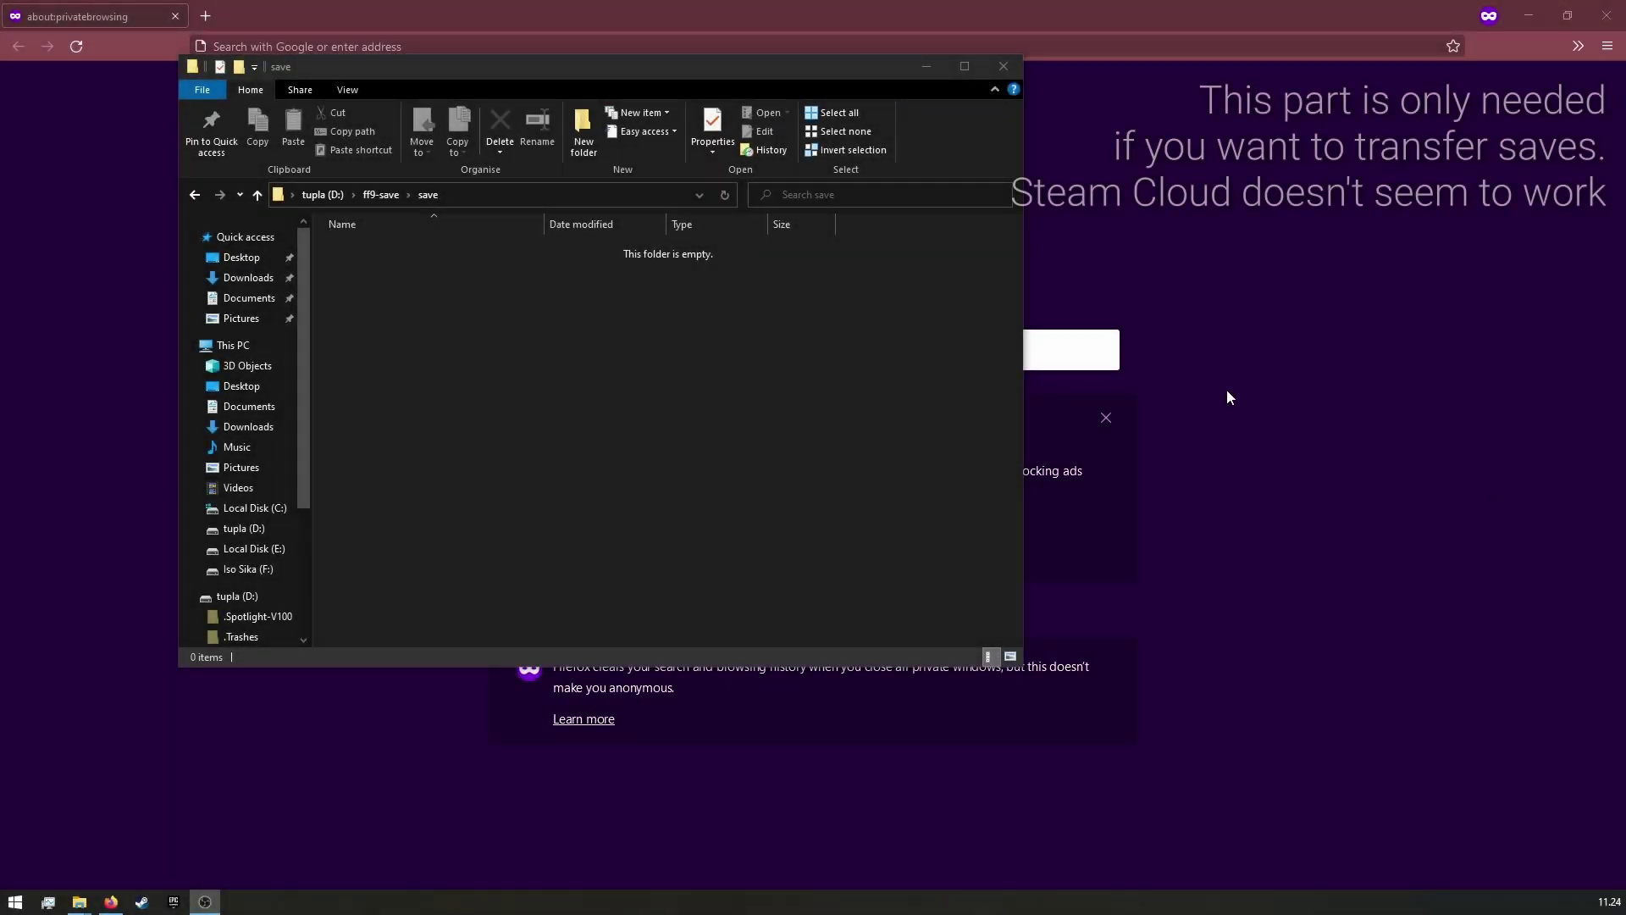
# Search Google in Firefox for 'final fatansy 9 save location'
pyautogui.click(1259, 393)
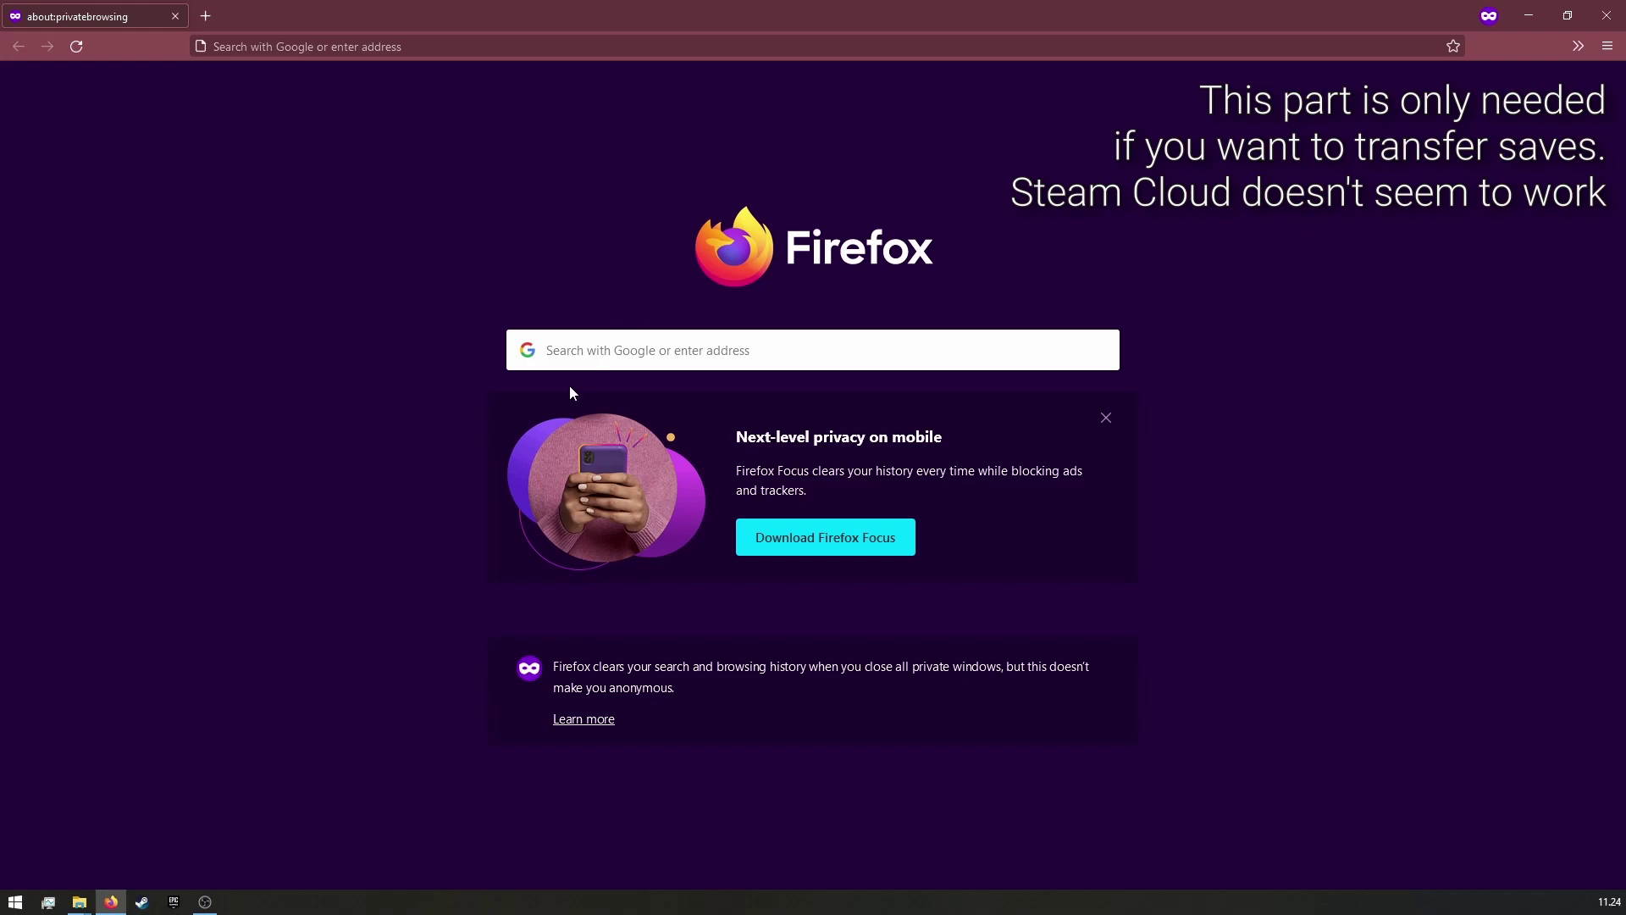
pyautogui.click(684, 343)
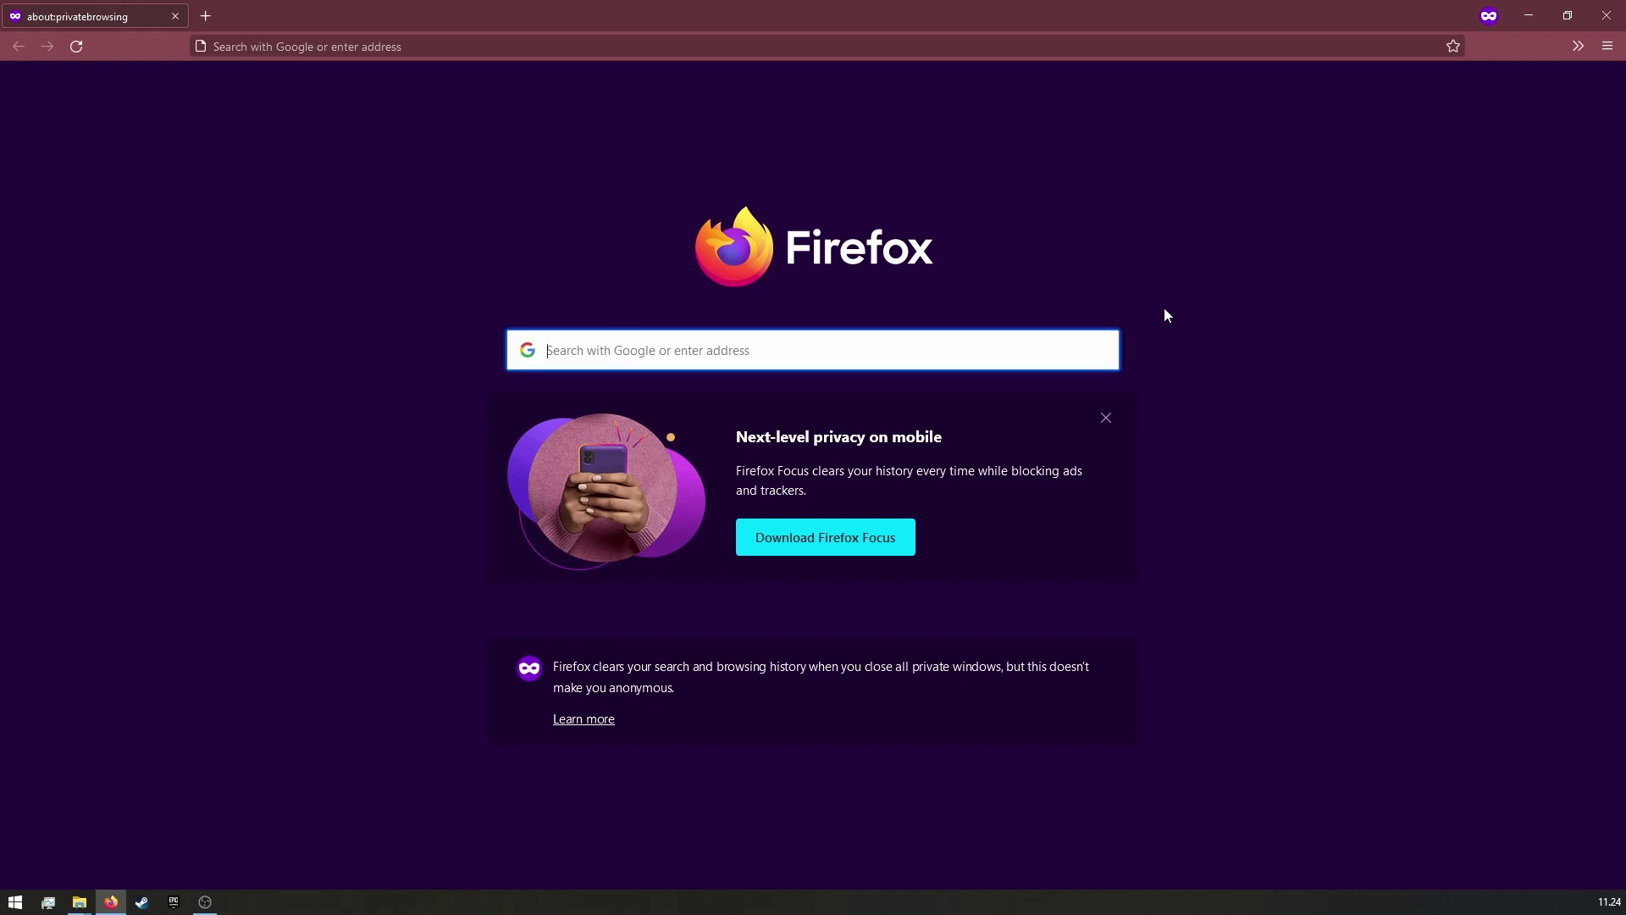
pyautogui.write('final fatansy 9 save ')
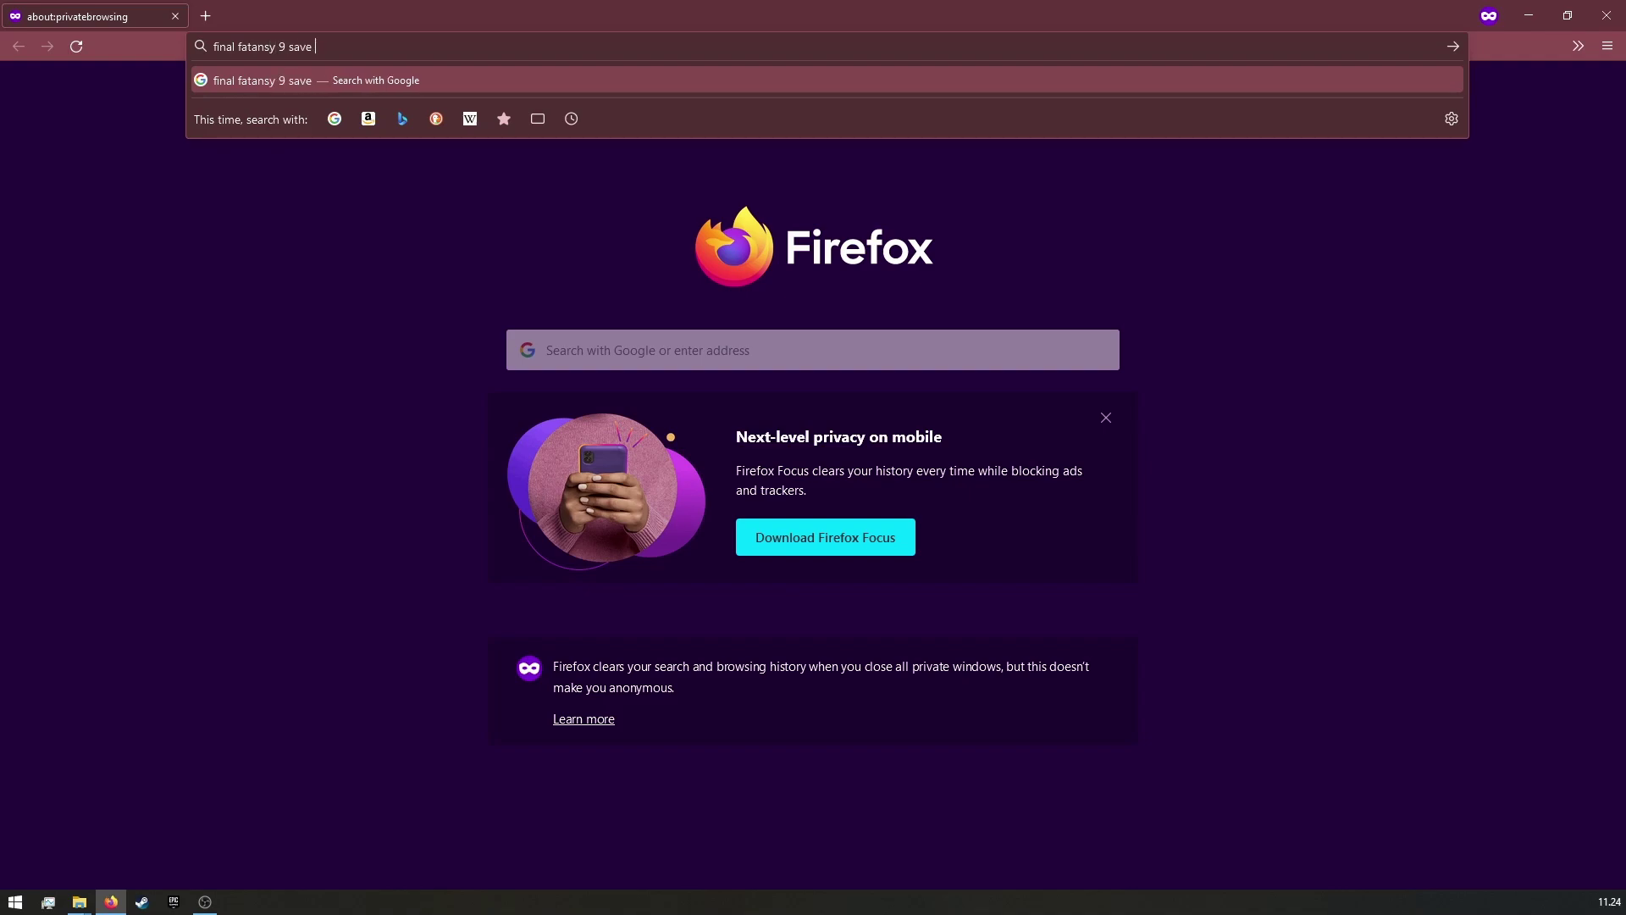
pyautogui.write('location')
pyautogui.press('Return')
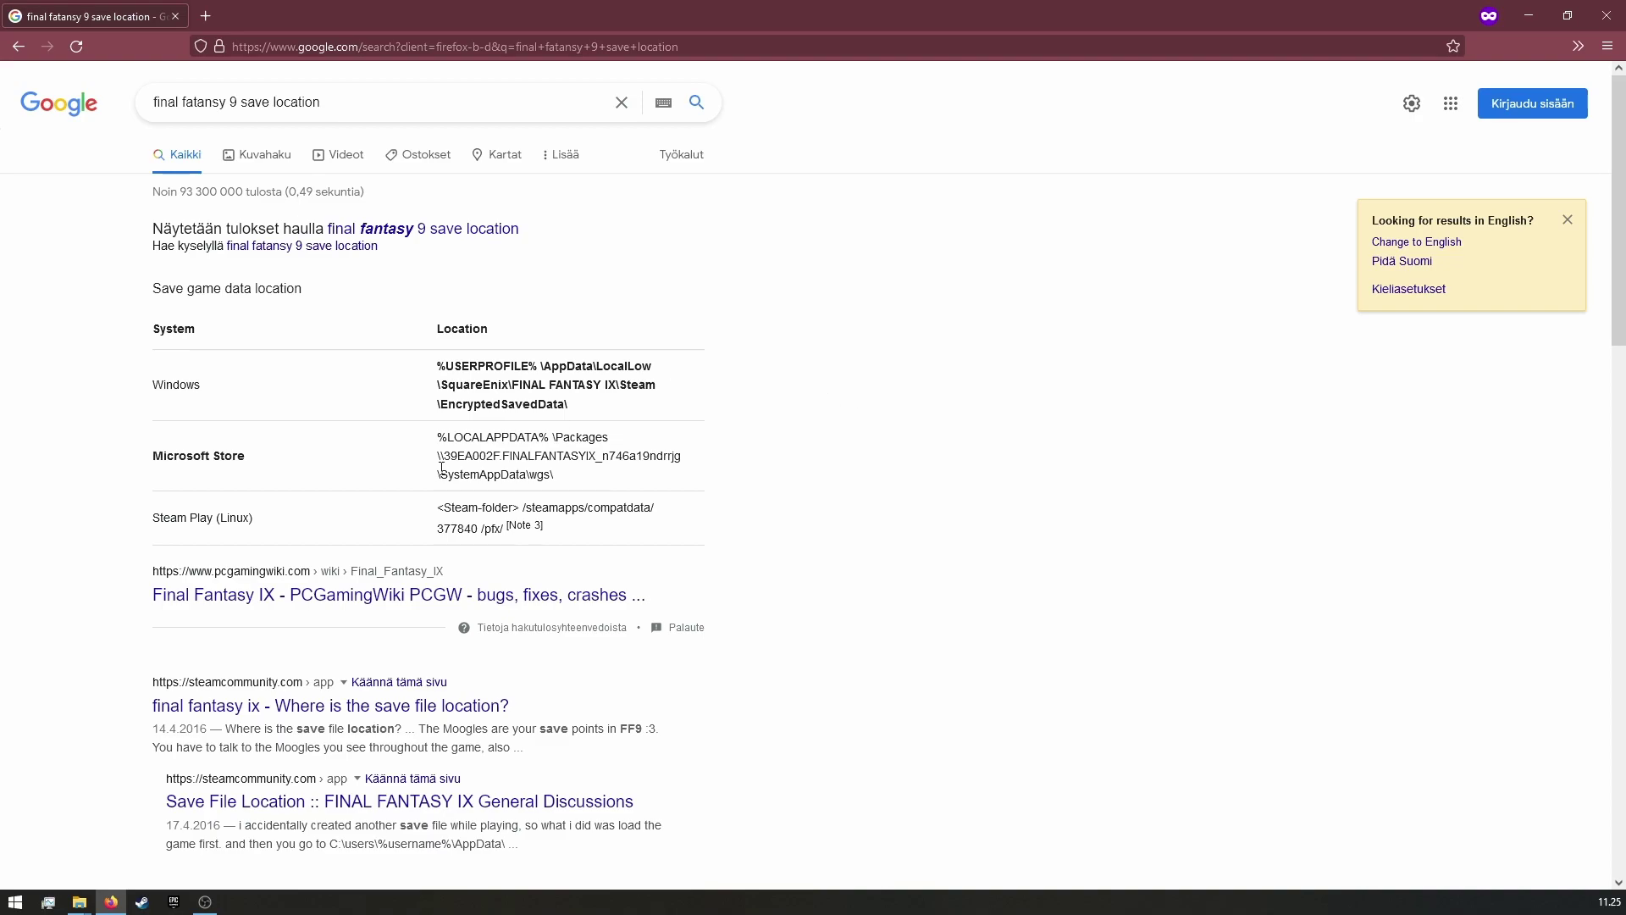
# Open the PCGamingWiki Final Fantasy IX page and scroll to its save location table
pyautogui.click(188, 602)
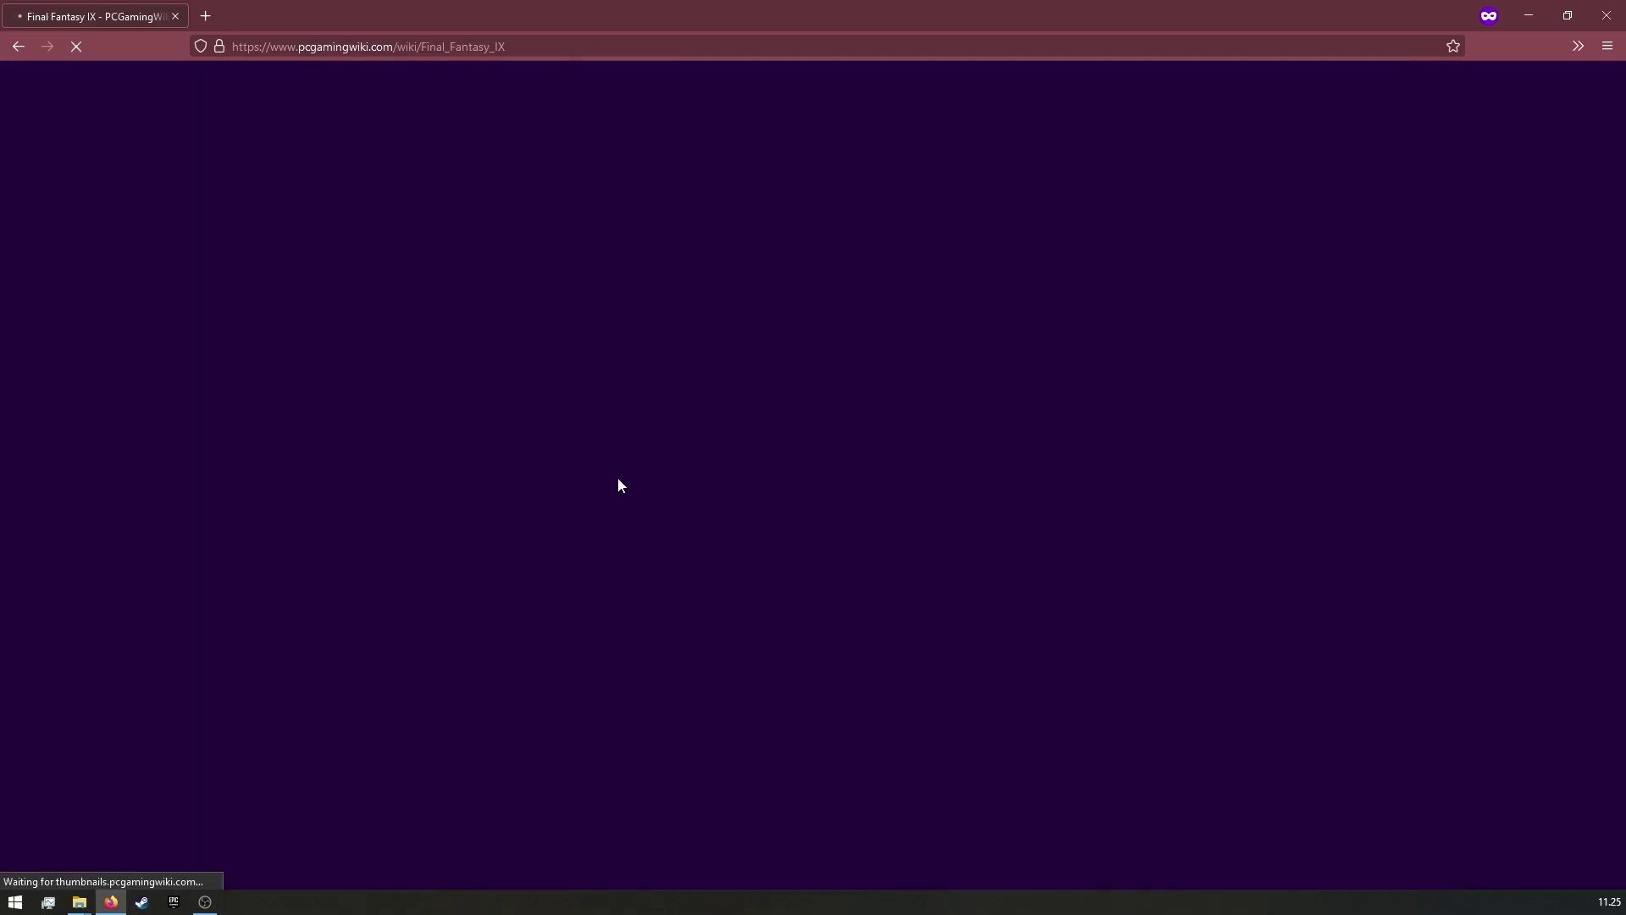
pyautogui.scroll(-6, 828, 410)
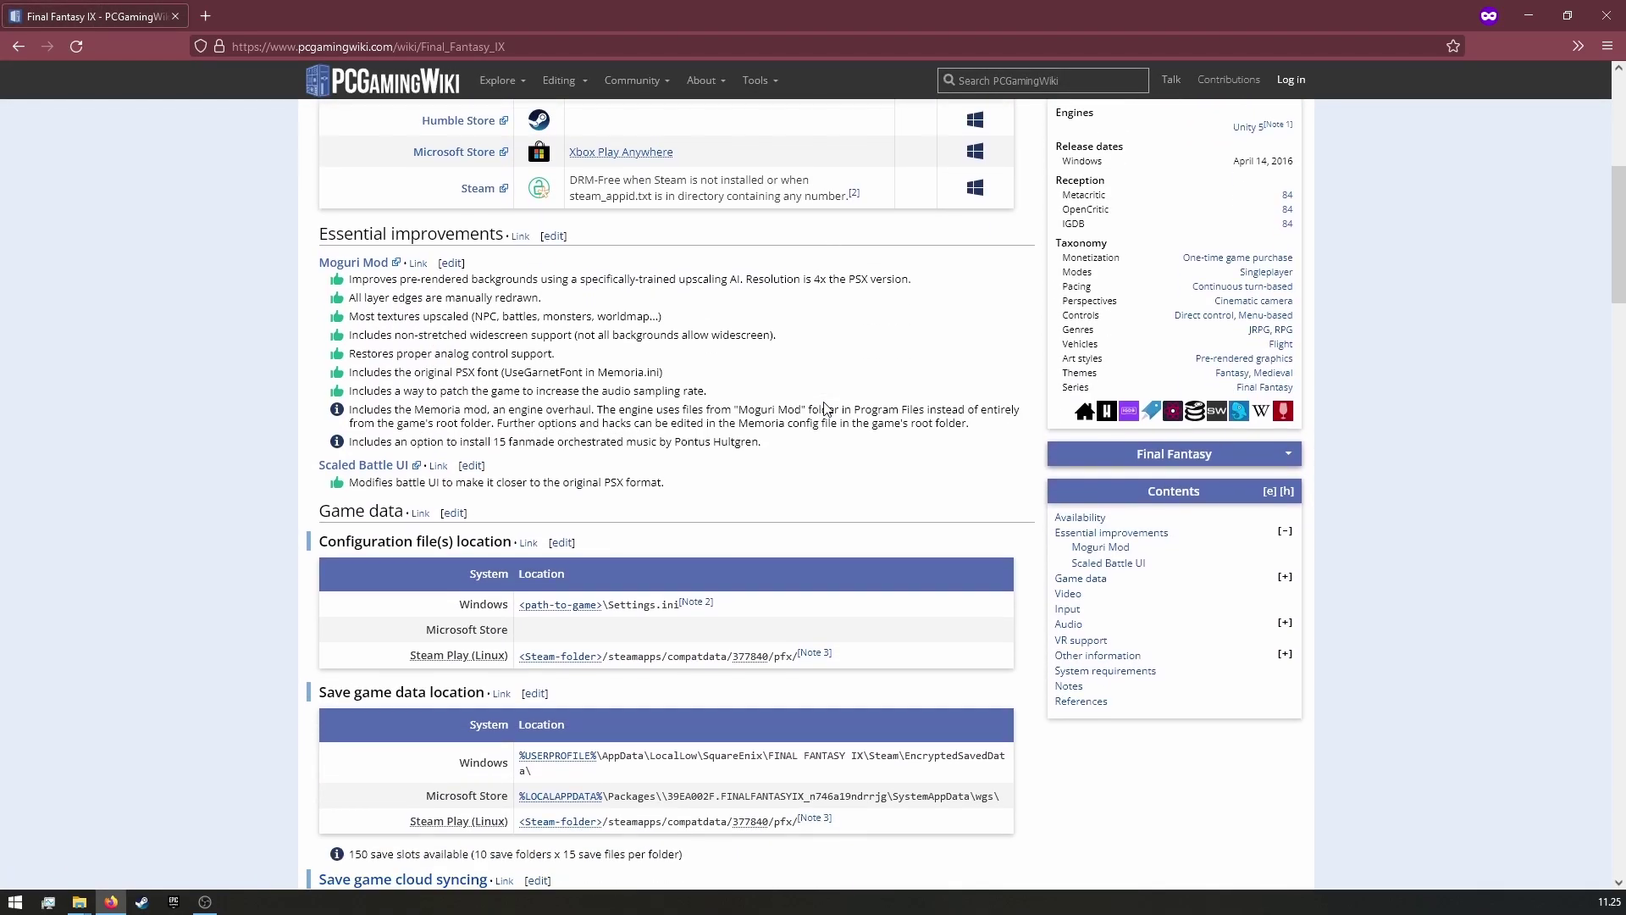
pyautogui.scroll(-2, 646, 472)
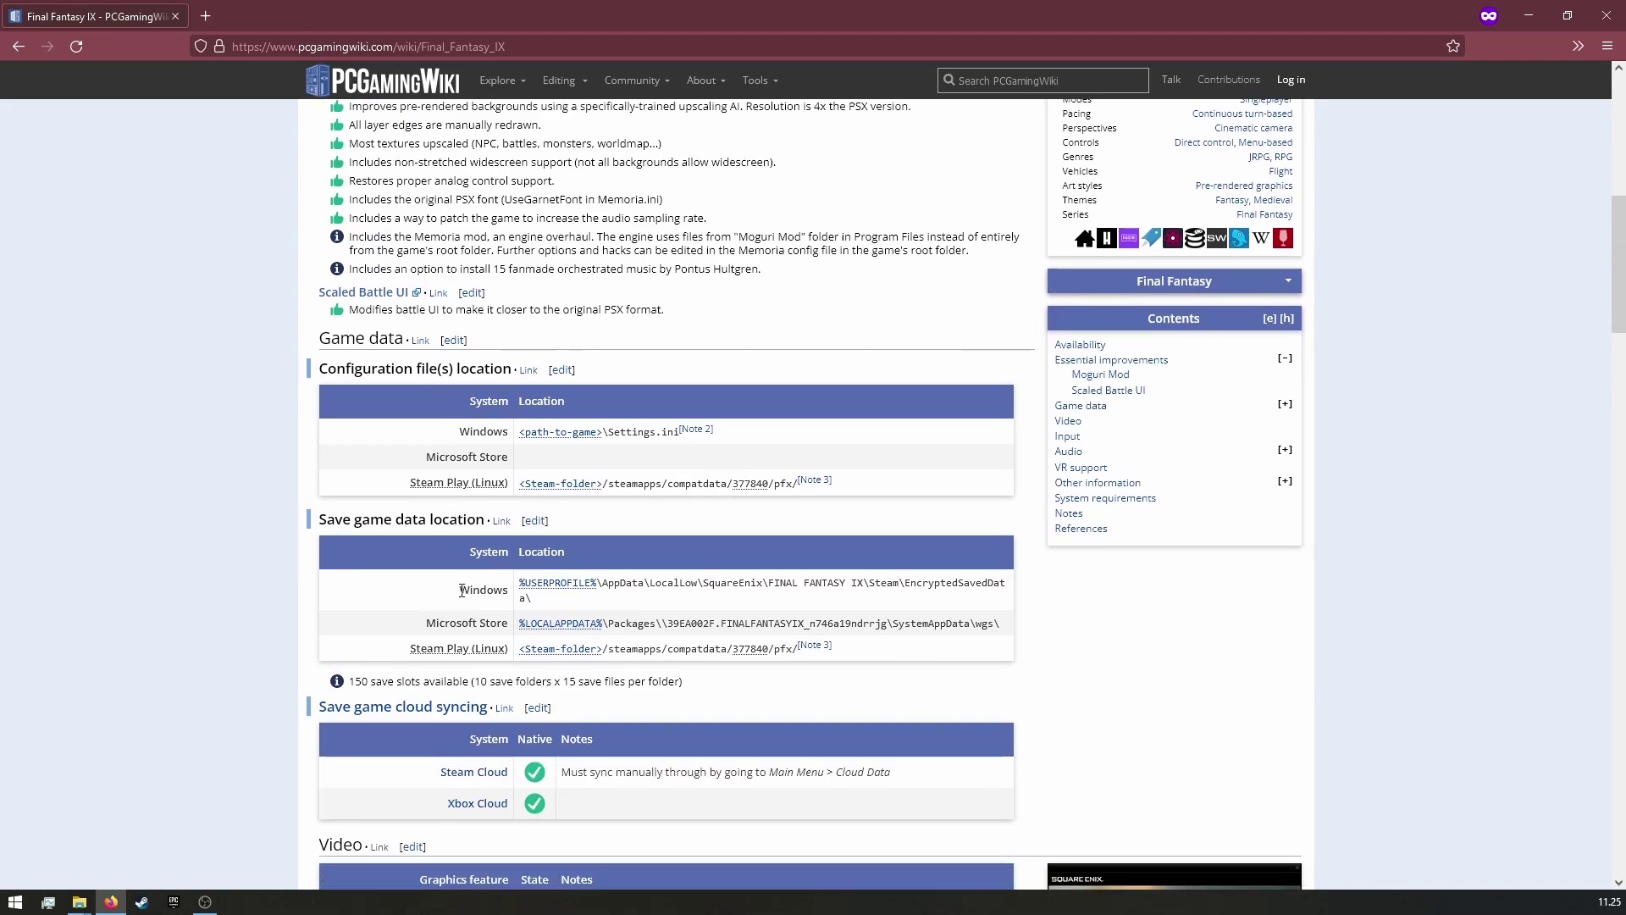
# Open a second window of the empty ff9-save\save folder and move it aside
pyautogui.hotkey('alt', 'Tab')
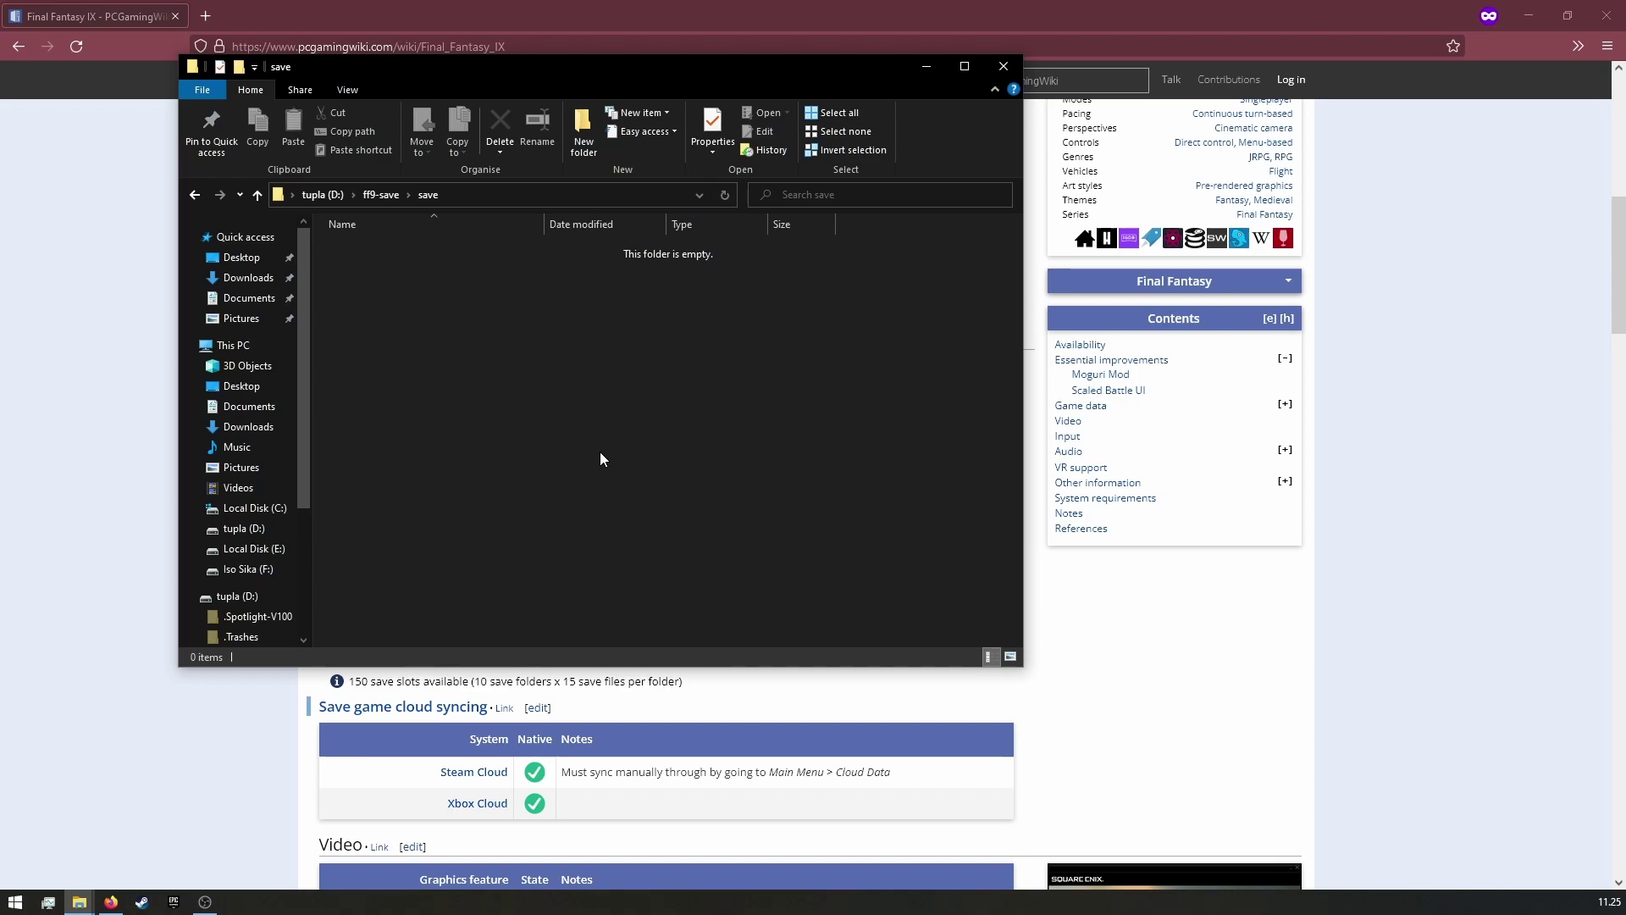
pyautogui.hotkey('ctrl', 'n')
pyautogui.moveTo(449, 97); pyautogui.dragTo(855, 188)
# Copy the wiki's Windows save path ending in SquareEnix\FINAL FANTASY IX\Steam\EncryptedSavedData
pyautogui.click(181, 752)
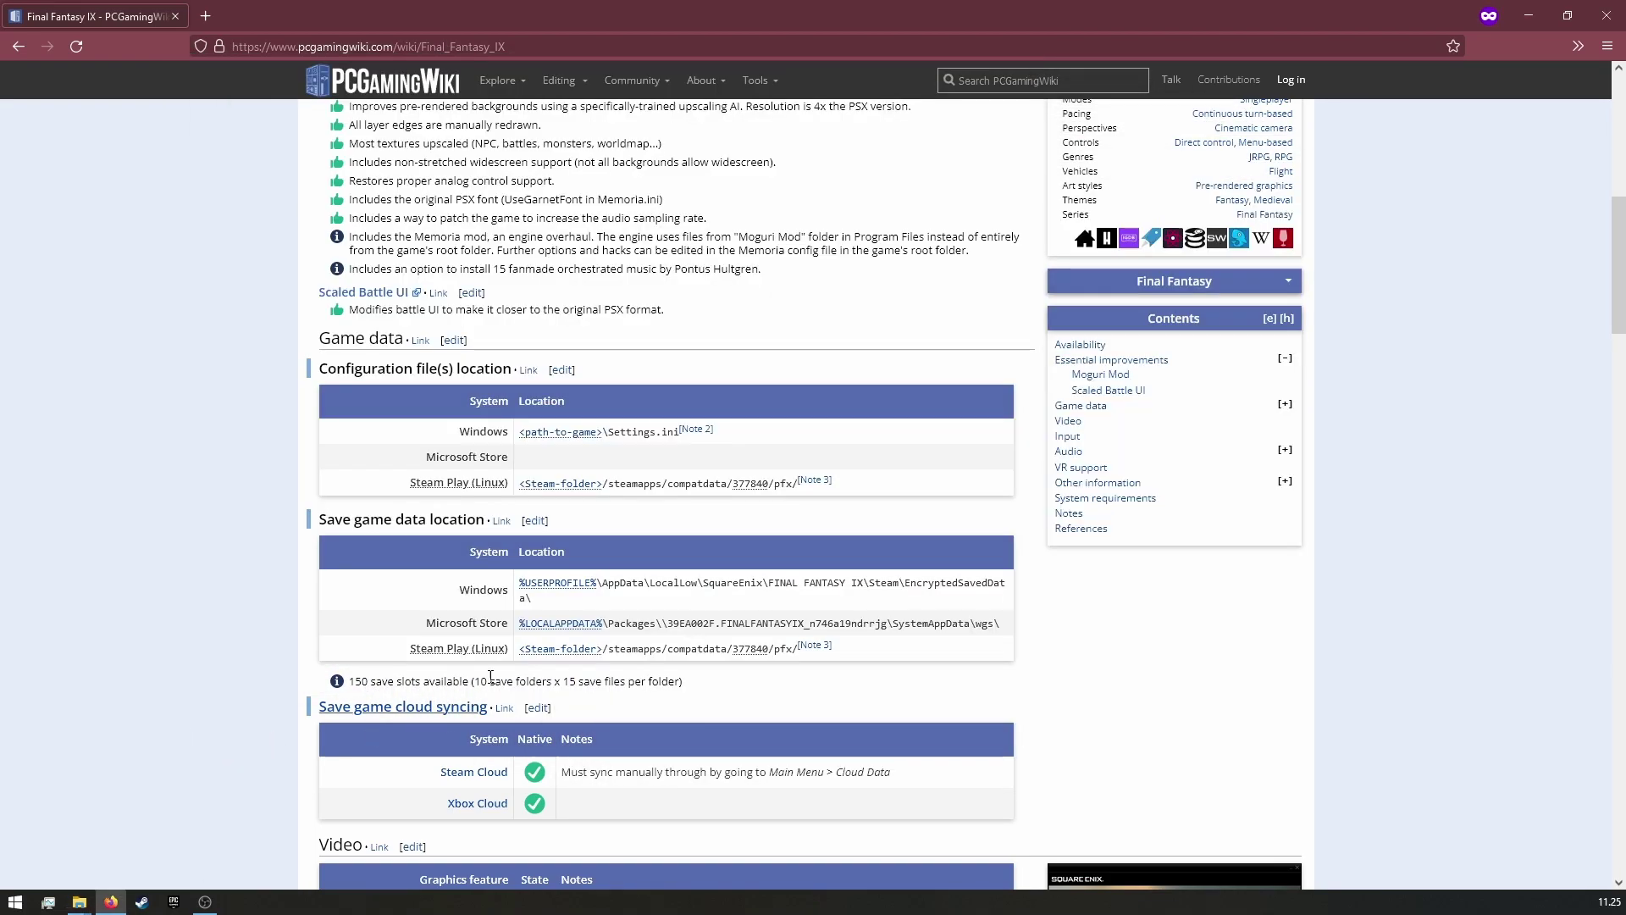
pyautogui.moveTo(532, 601); pyautogui.dragTo(525, 591)
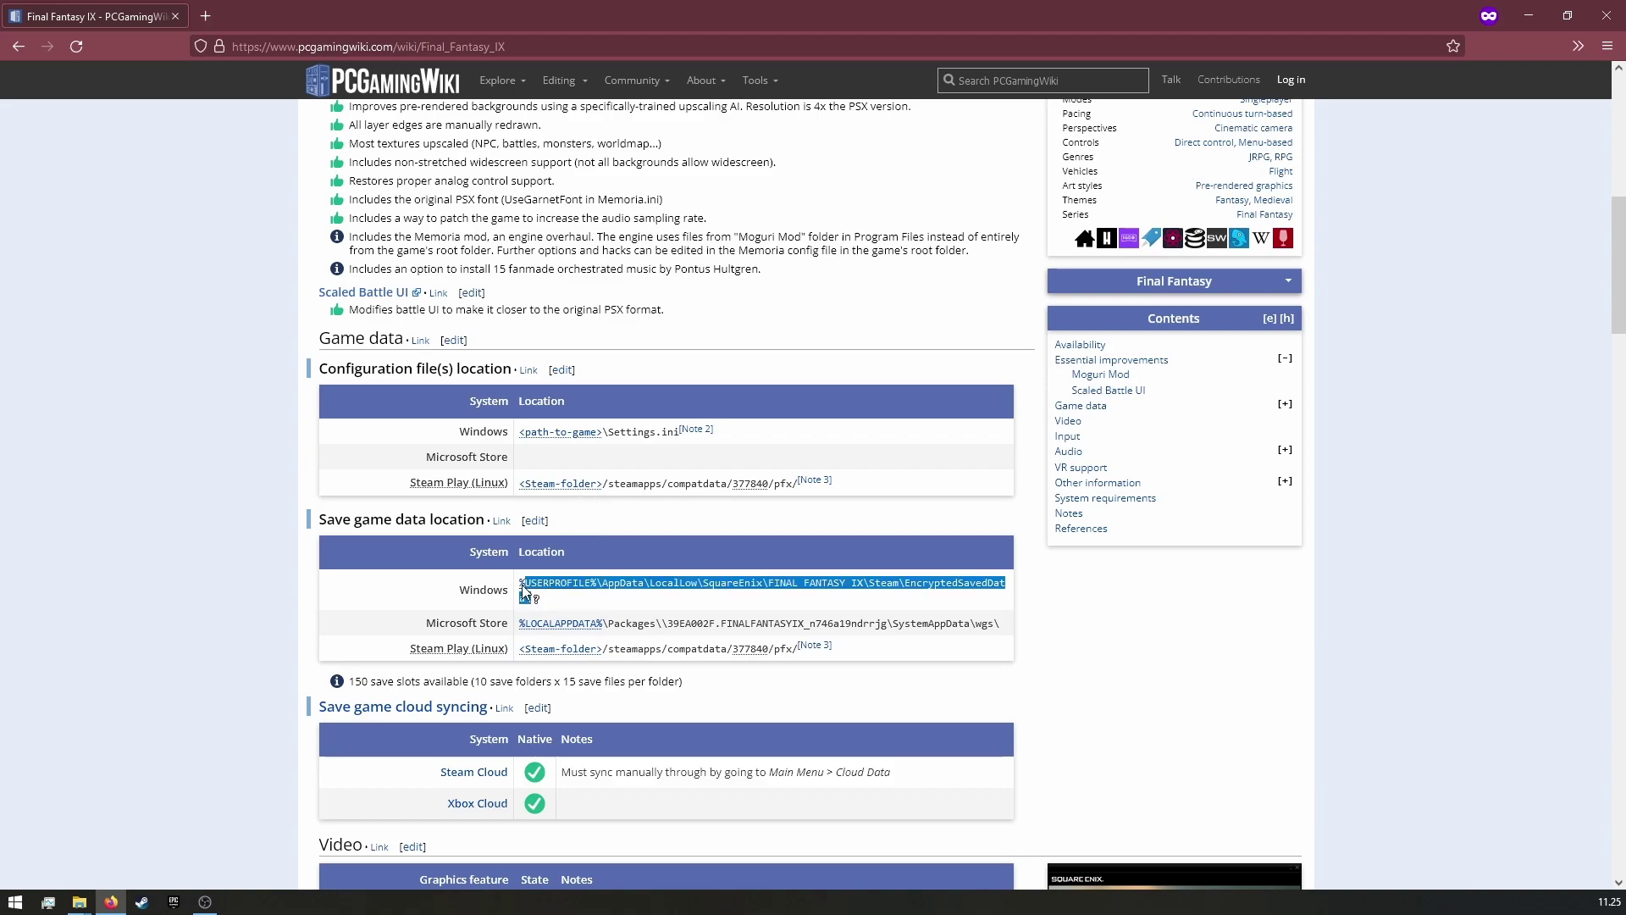
pyautogui.rightClick(649, 584)
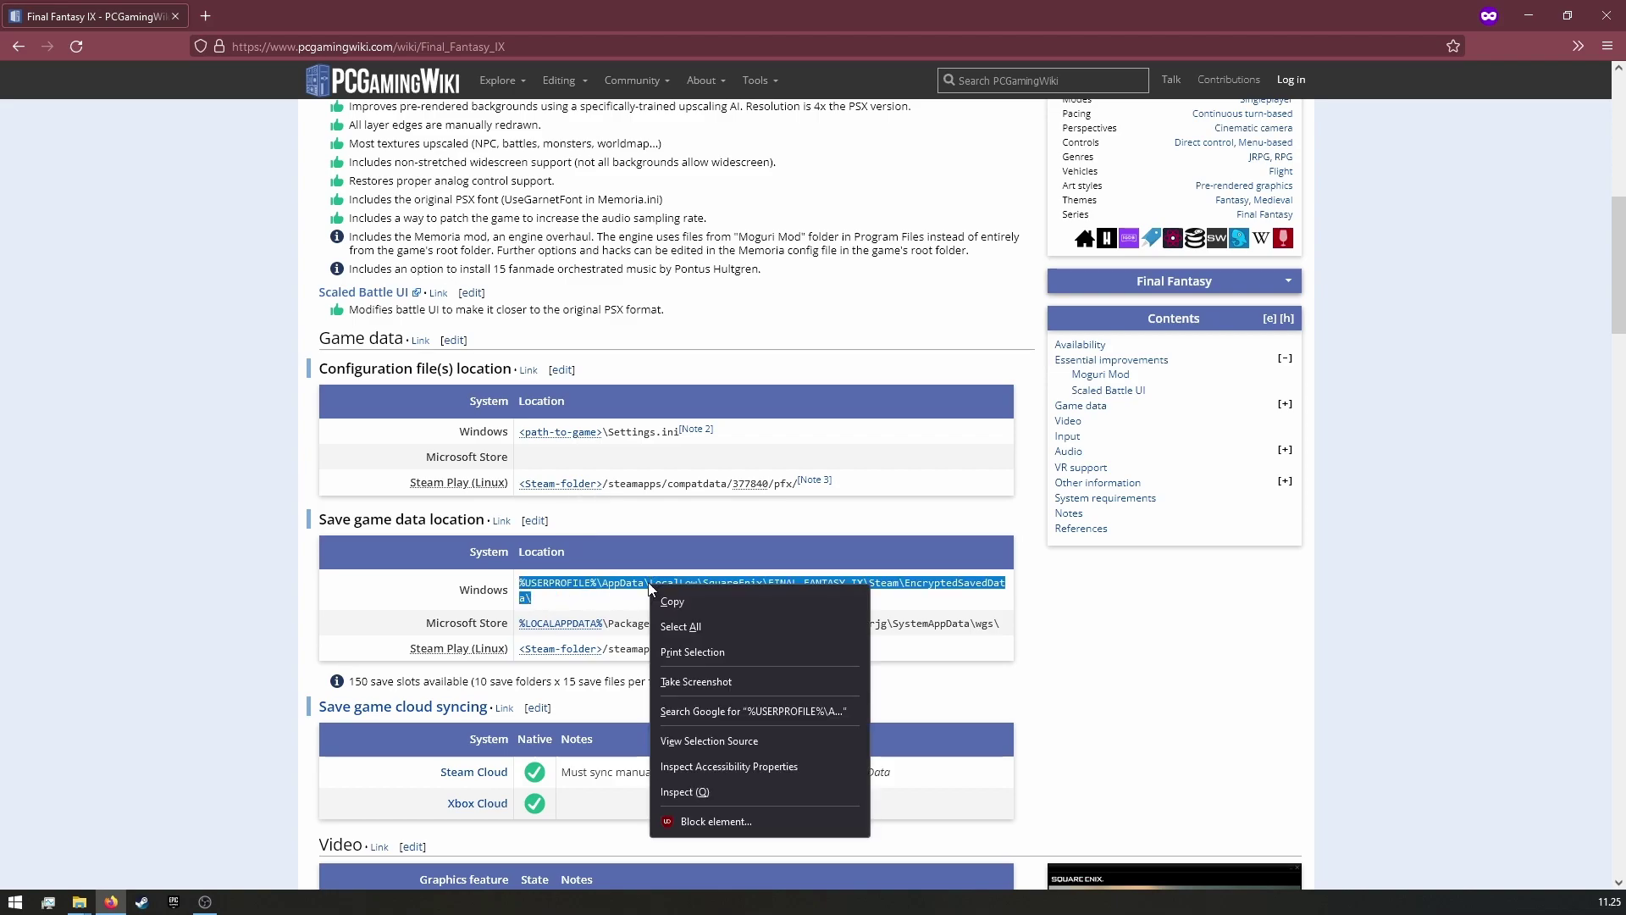
pyautogui.click(683, 598)
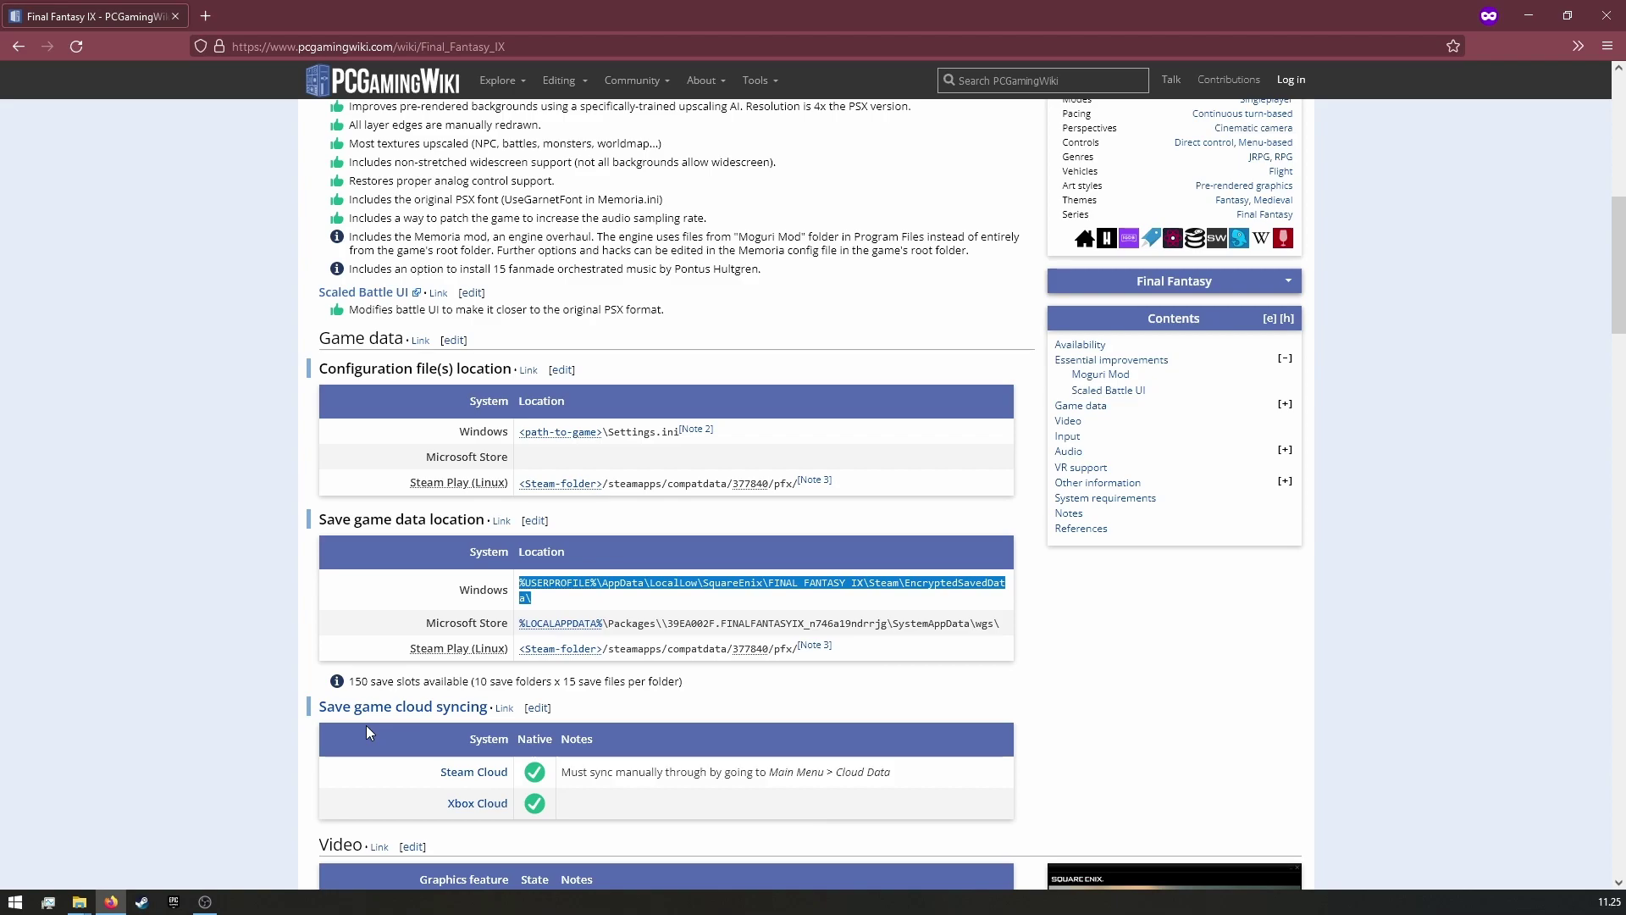
pyautogui.hotkey('alt', 'Tab')
# Go to the EncryptedSavedData folder by pasting the copied path into Explorer's address bar
pyautogui.click(923, 302)
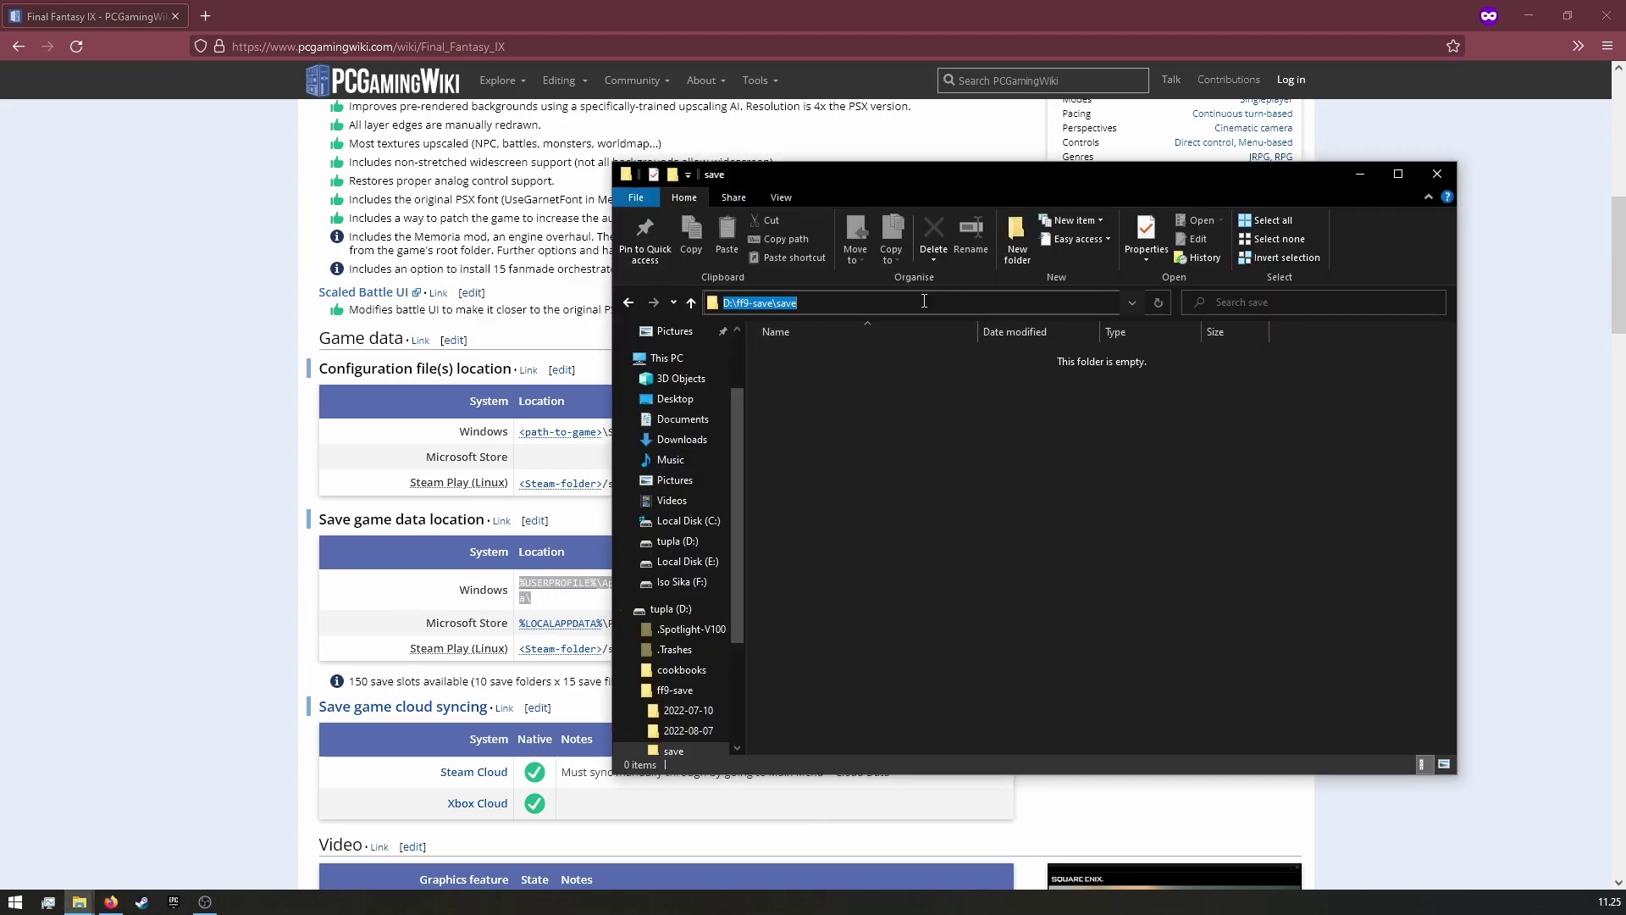
pyautogui.hotkey('ctrl', 'v')
pyautogui.press('Return')
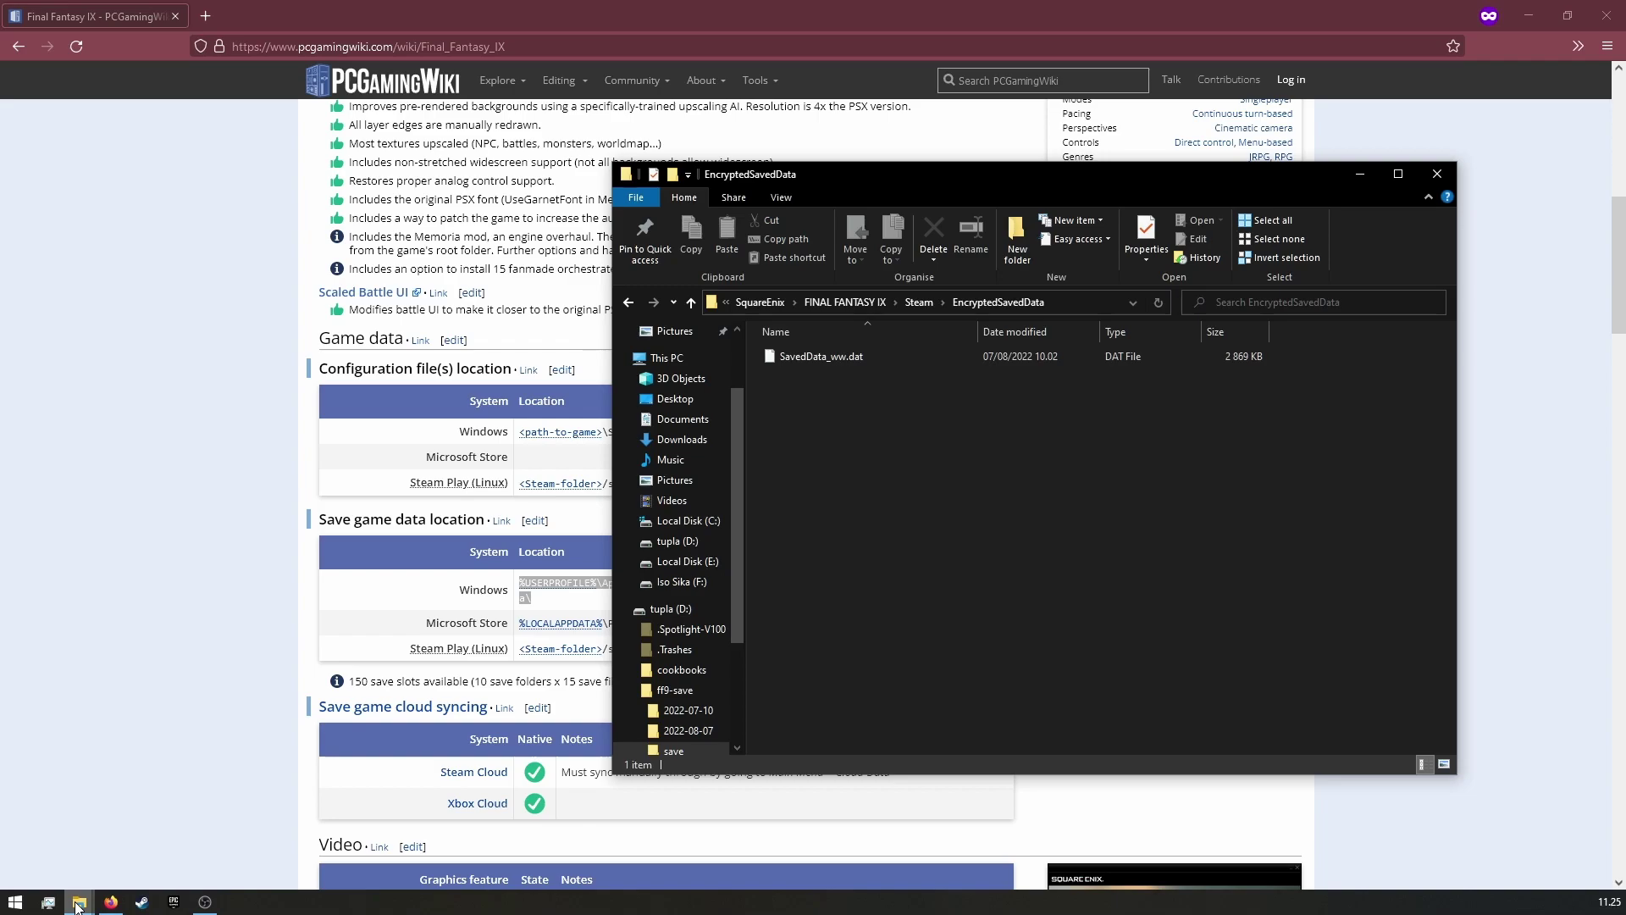
# Copy SavedData_ww.dat into the ff9-save\save folder
pyautogui.moveTo(79, 901)
pyautogui.click(508, 835)
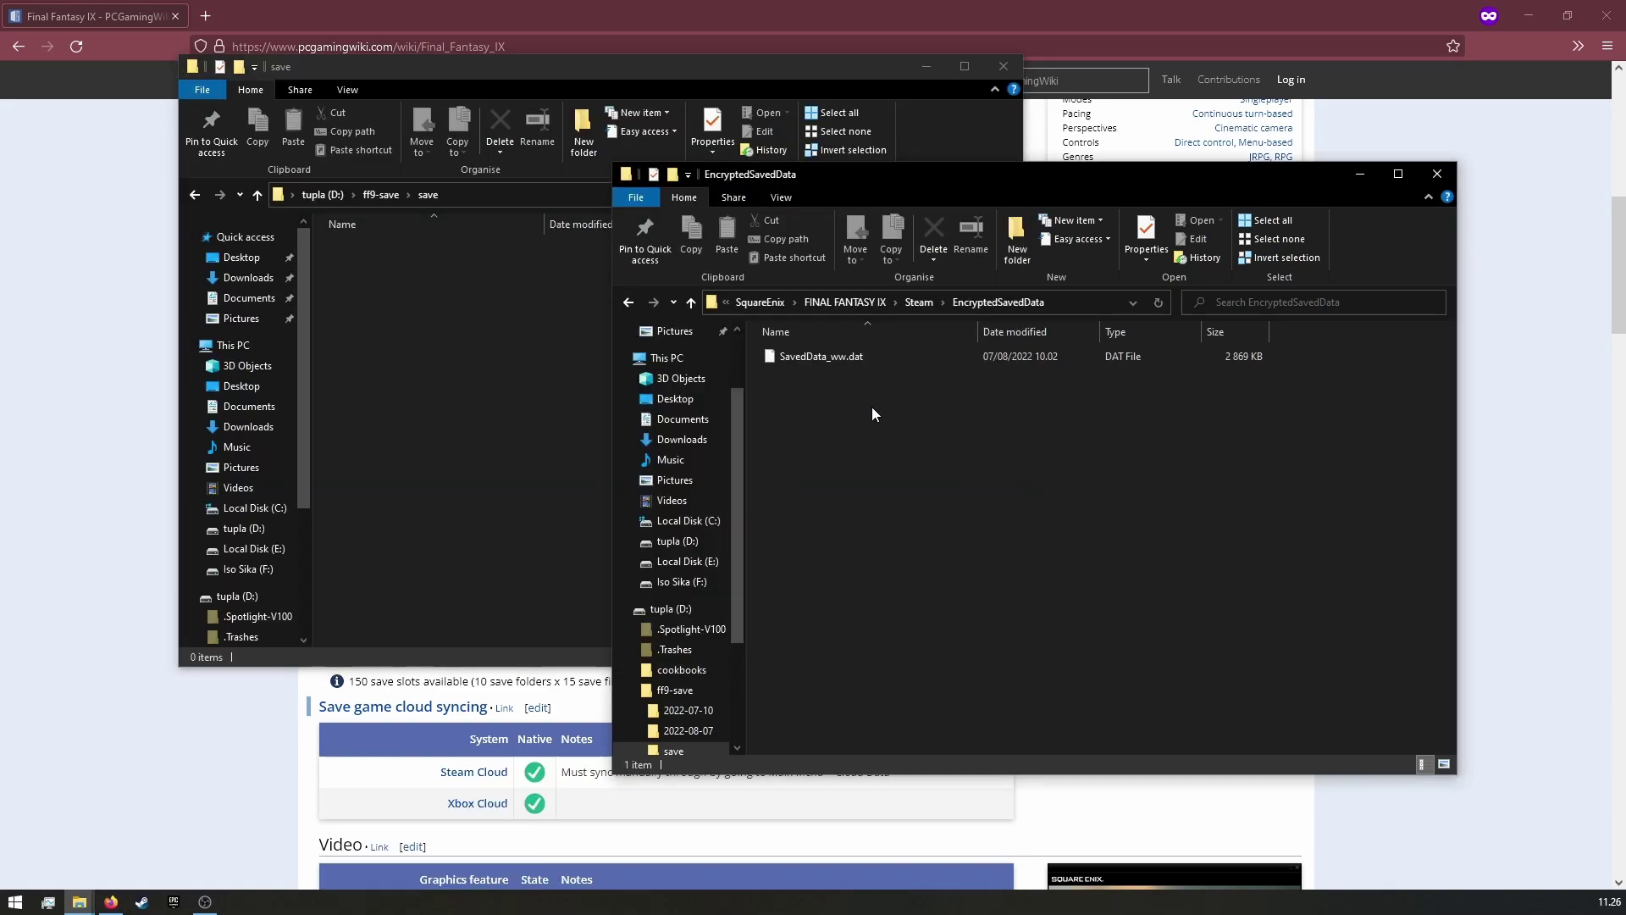
pyautogui.rightClick(819, 354)
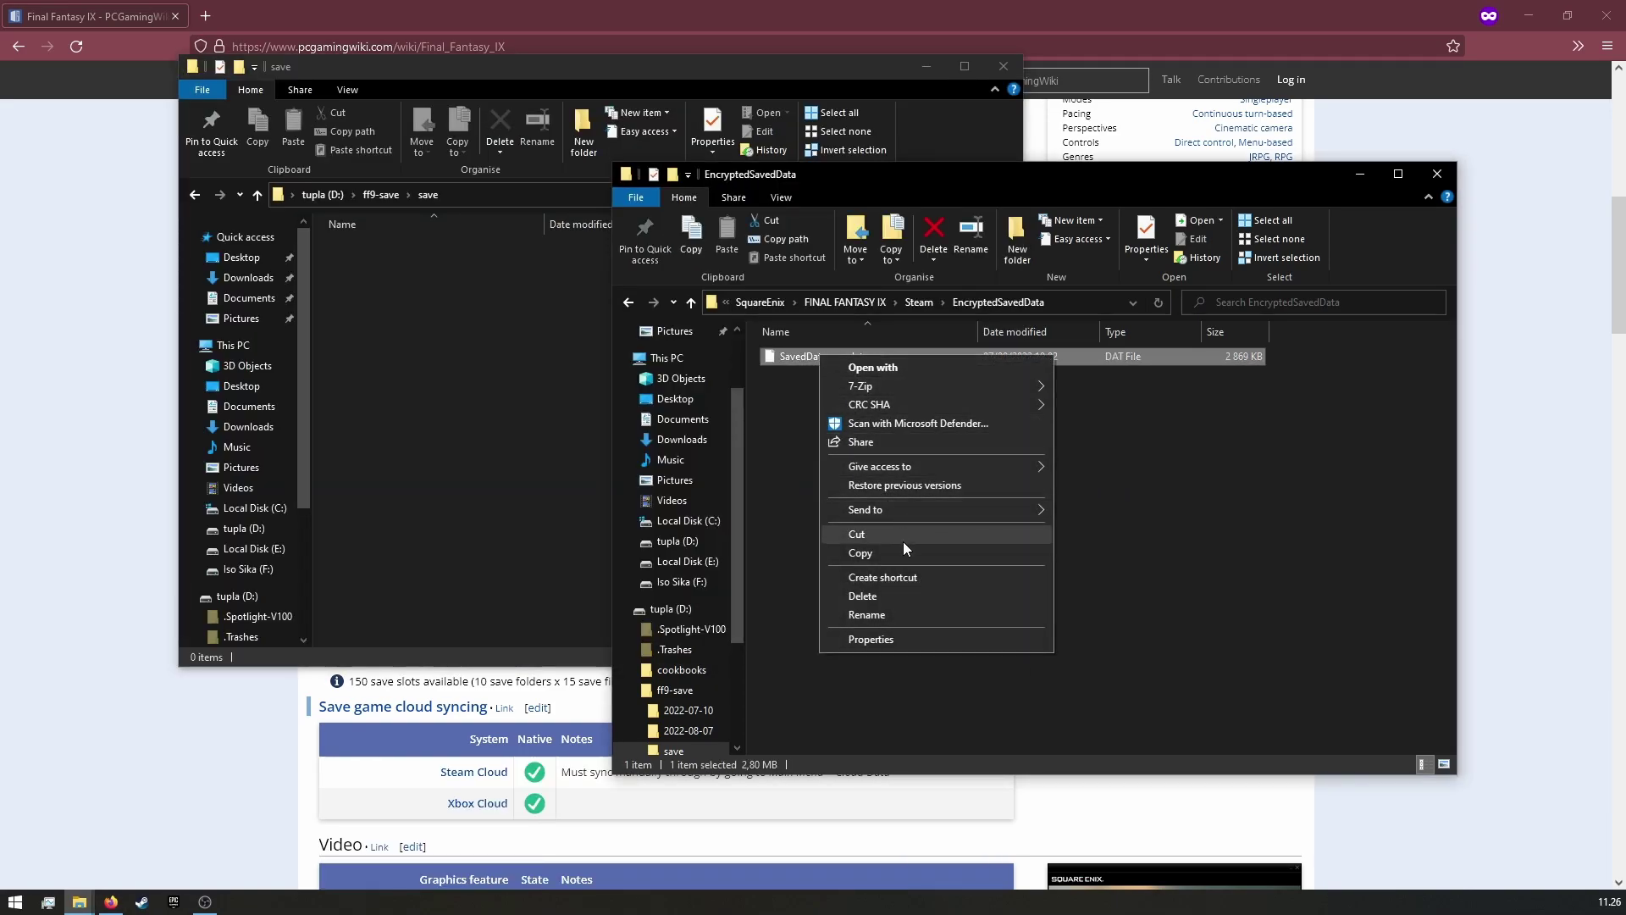
pyautogui.click(901, 549)
pyautogui.click(584, 465)
pyautogui.rightClick(570, 448)
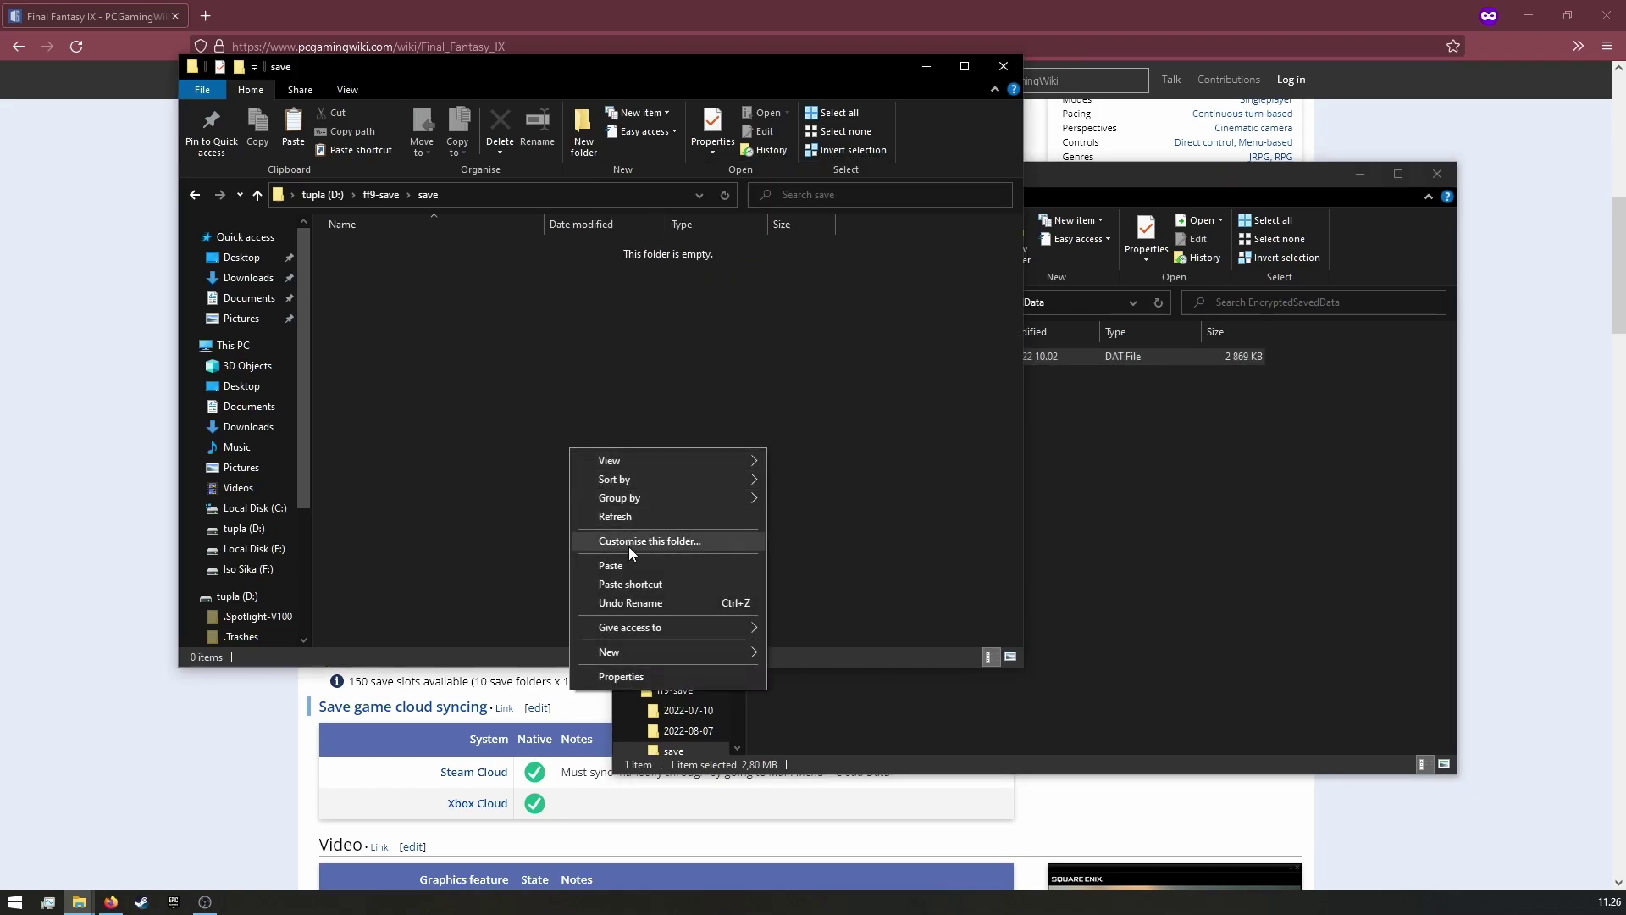
pyautogui.click(648, 567)
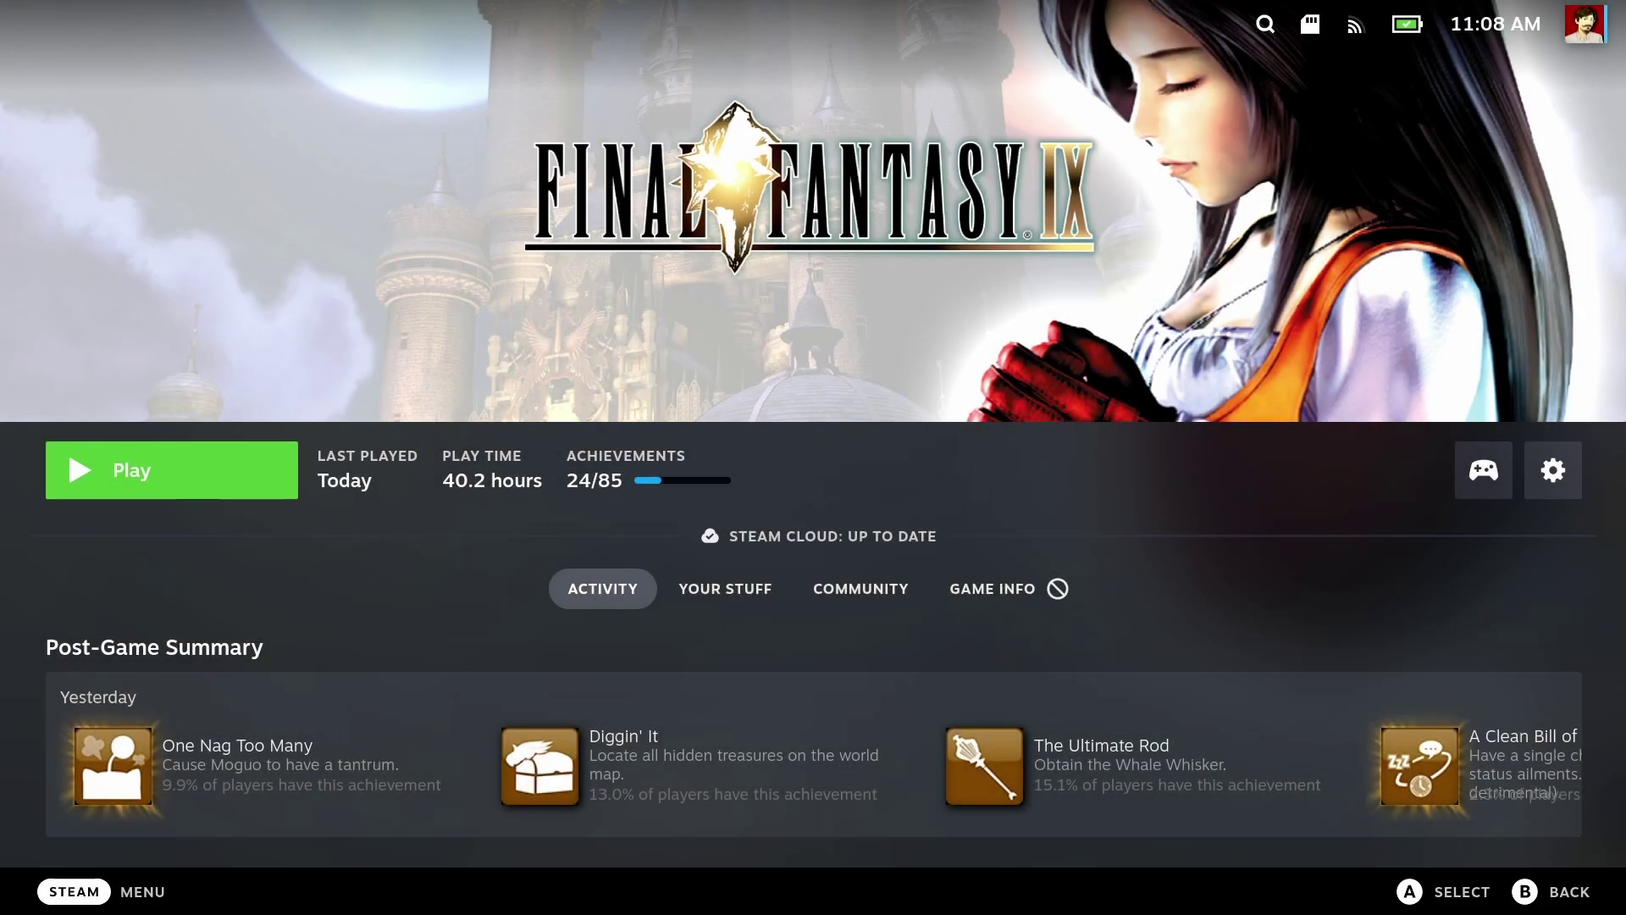
# Switch the Steam Deck to Desktop Mode from the Power menu
pyautogui.press('Down')
pyautogui.press('Down')
pyautogui.press('Down')
pyautogui.press('Down')
pyautogui.press('Down')
pyautogui.press('Down')
pyautogui.press('Down')
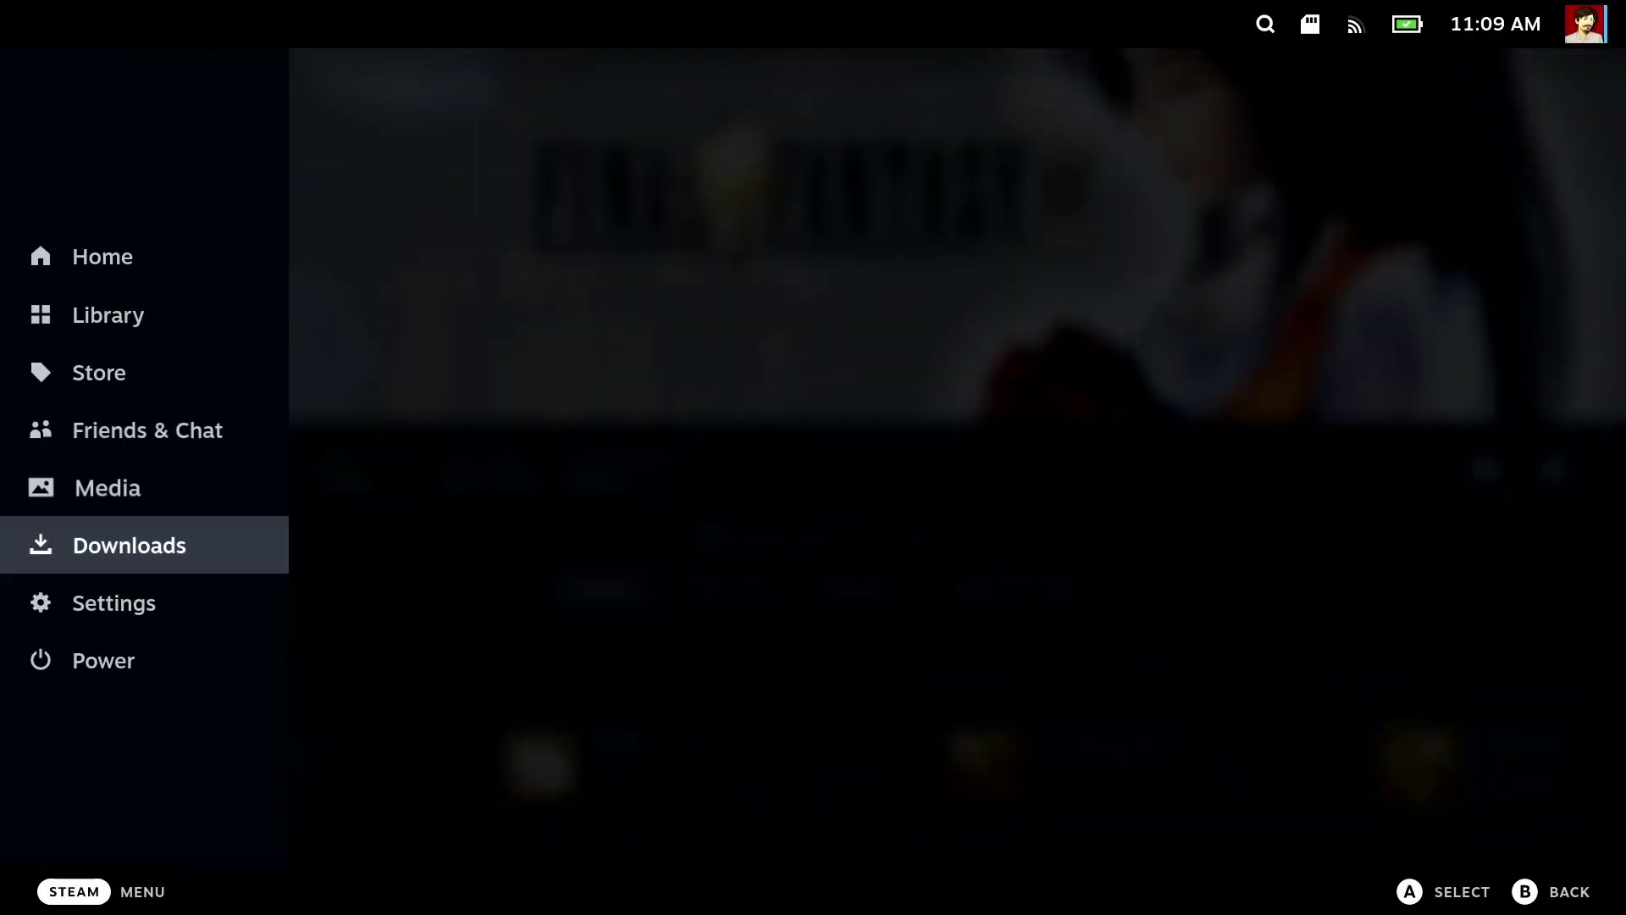
pyautogui.press('Return')
pyautogui.press('Down')
pyautogui.press('Down')
pyautogui.press('Down')
pyautogui.press('Down')
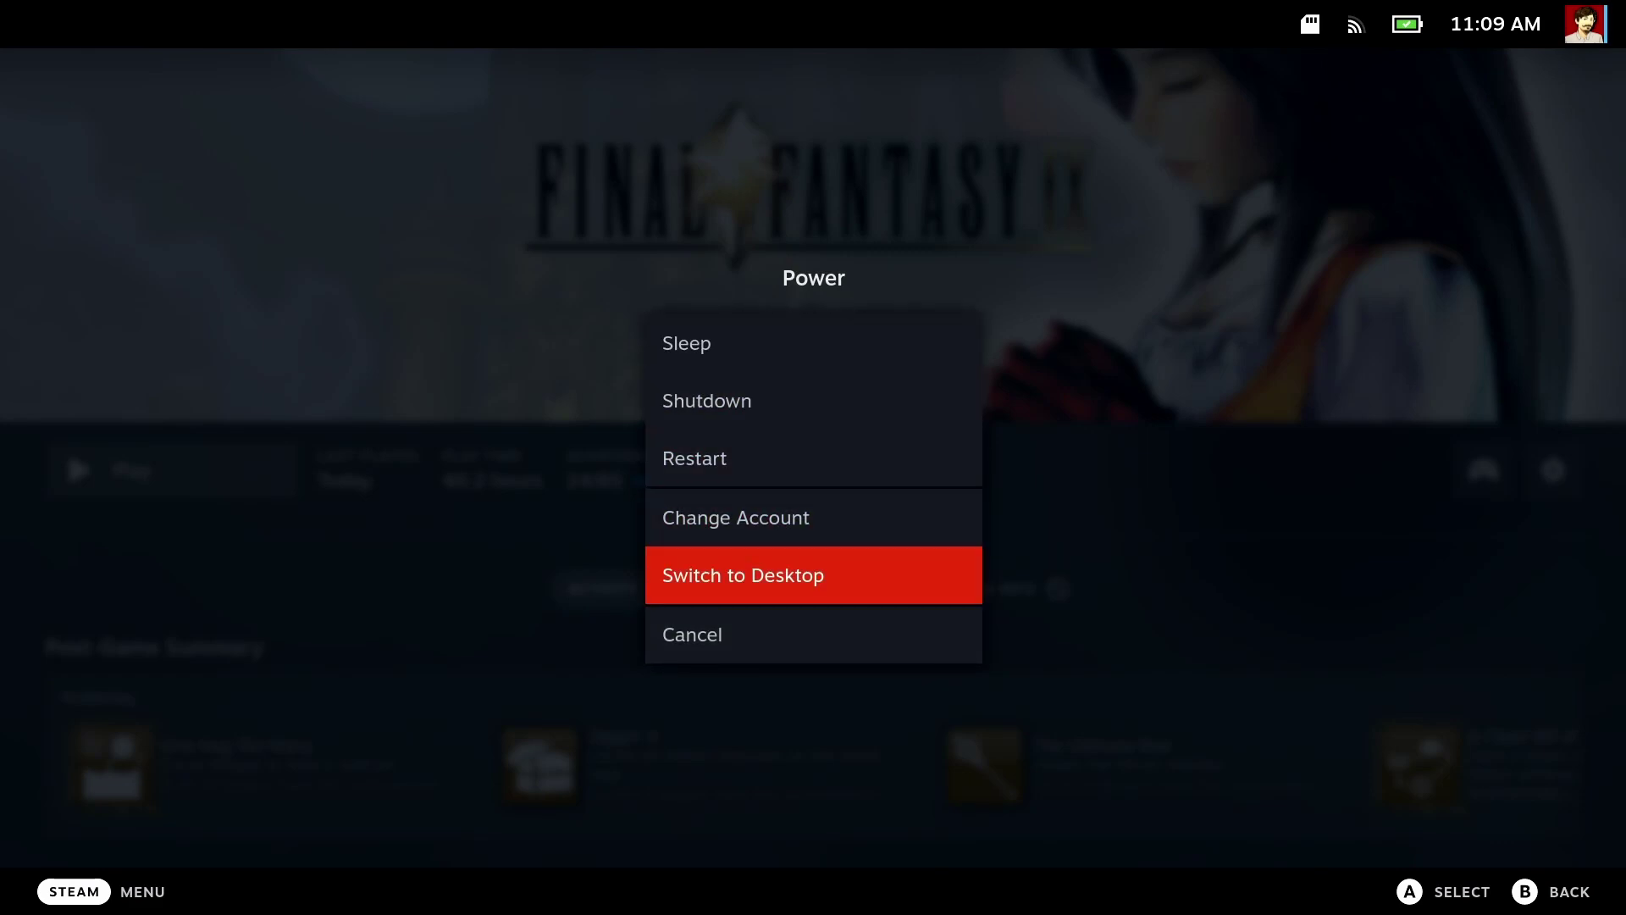
pyautogui.press('Return')
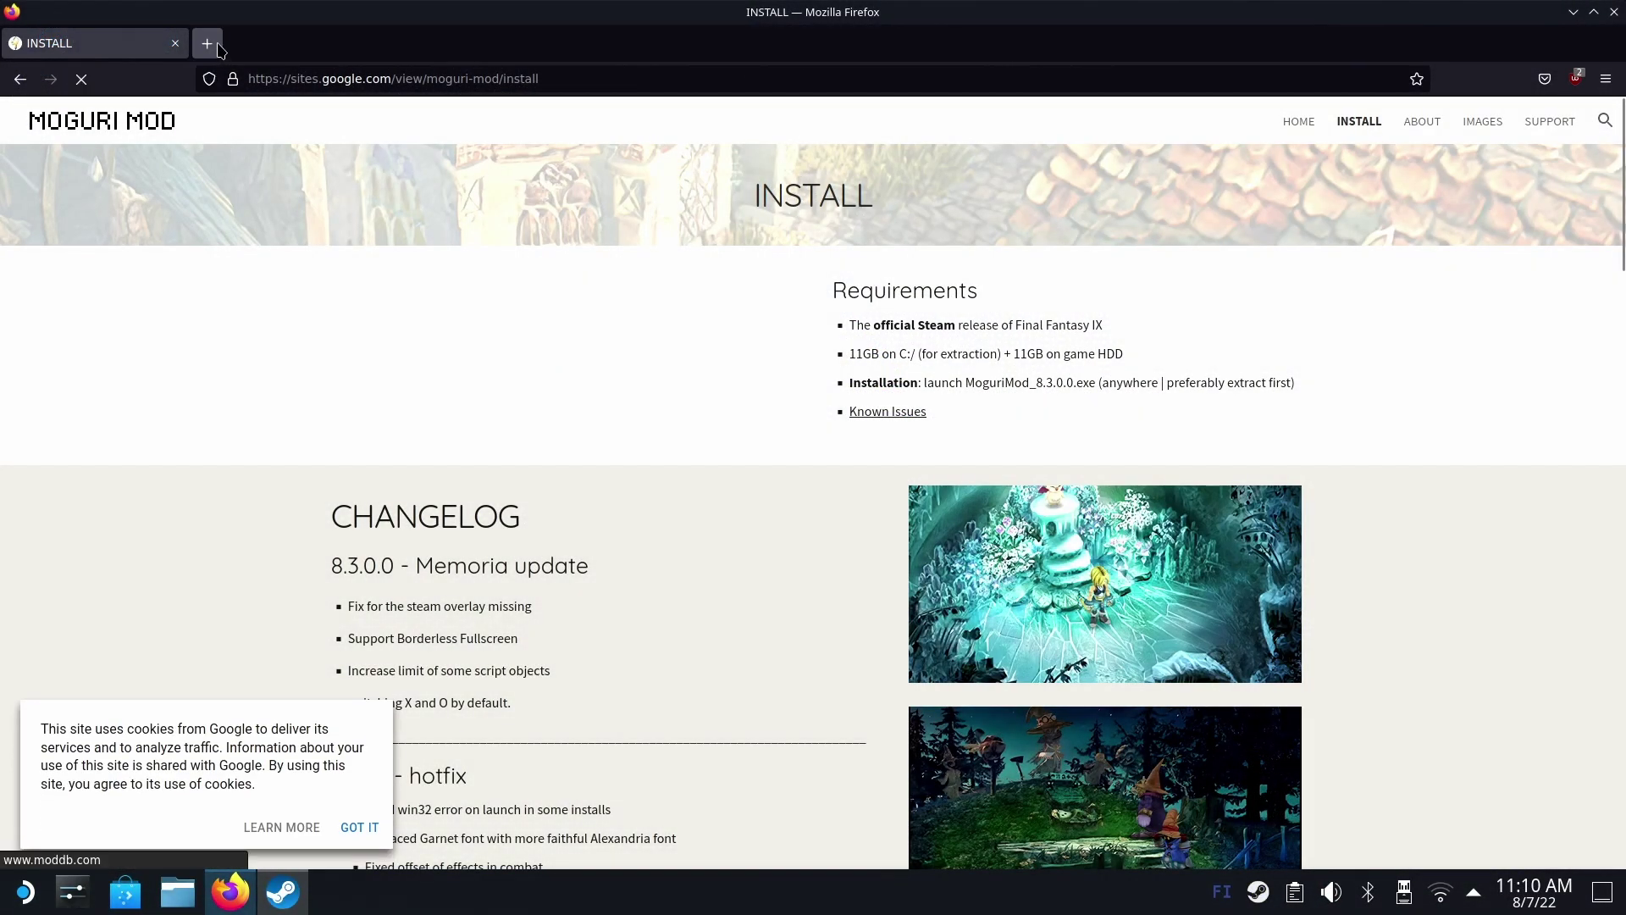
# In a new tab, search 'final fantasy 9 save location' and open PCGamingWiki's save location table
pyautogui.click(219, 47)
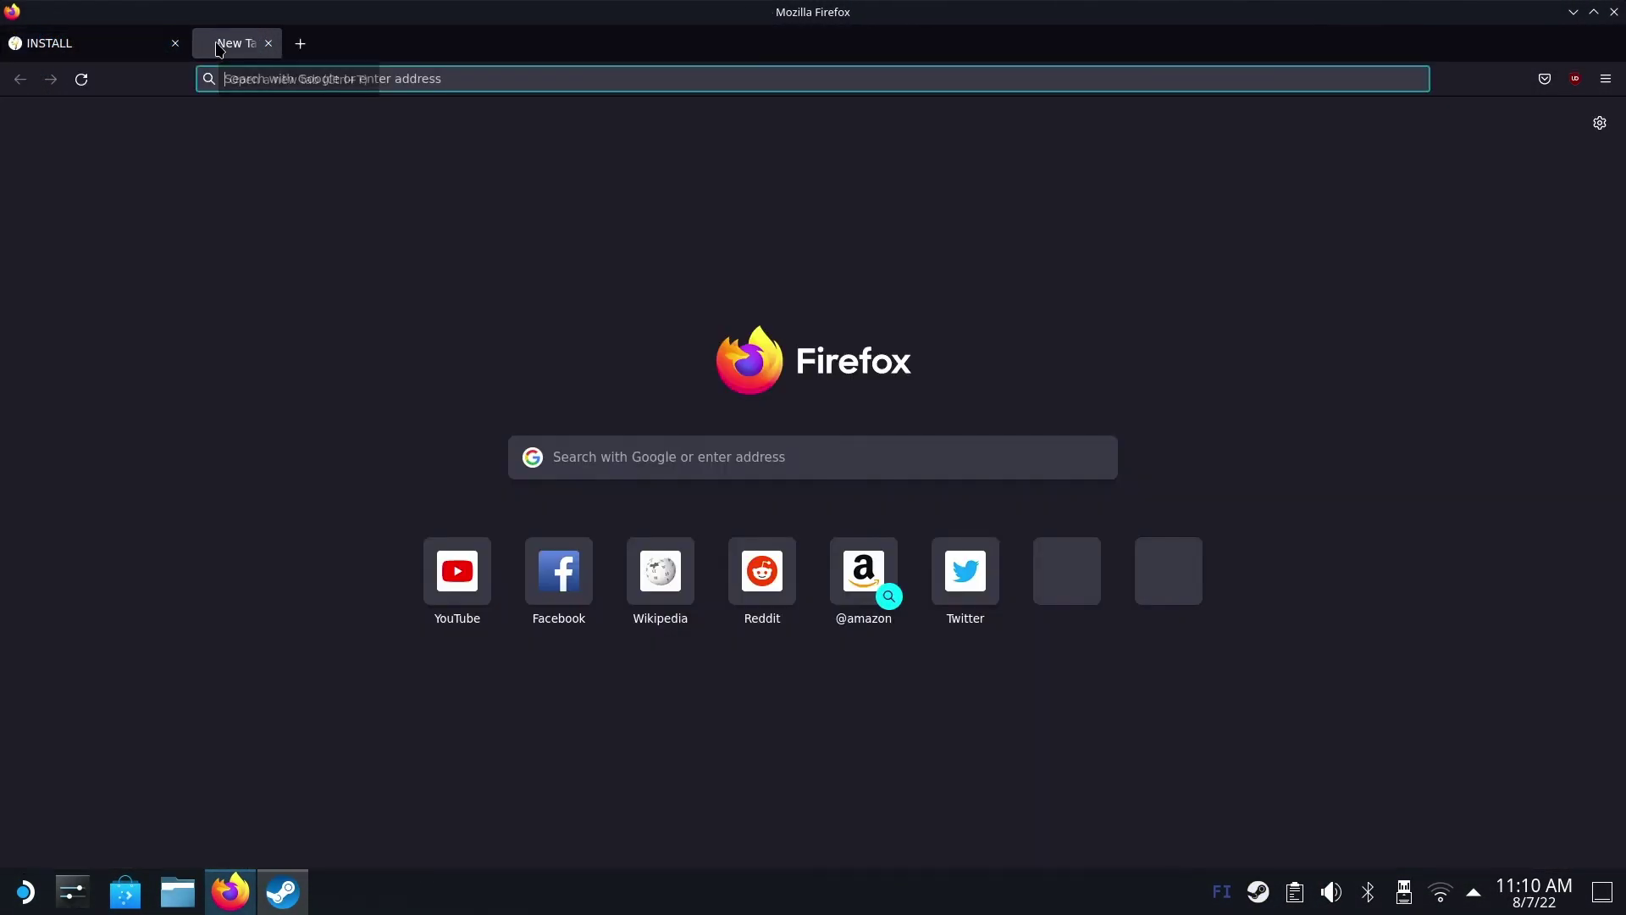
pyautogui.click(343, 87)
pyautogui.write('final fanta')
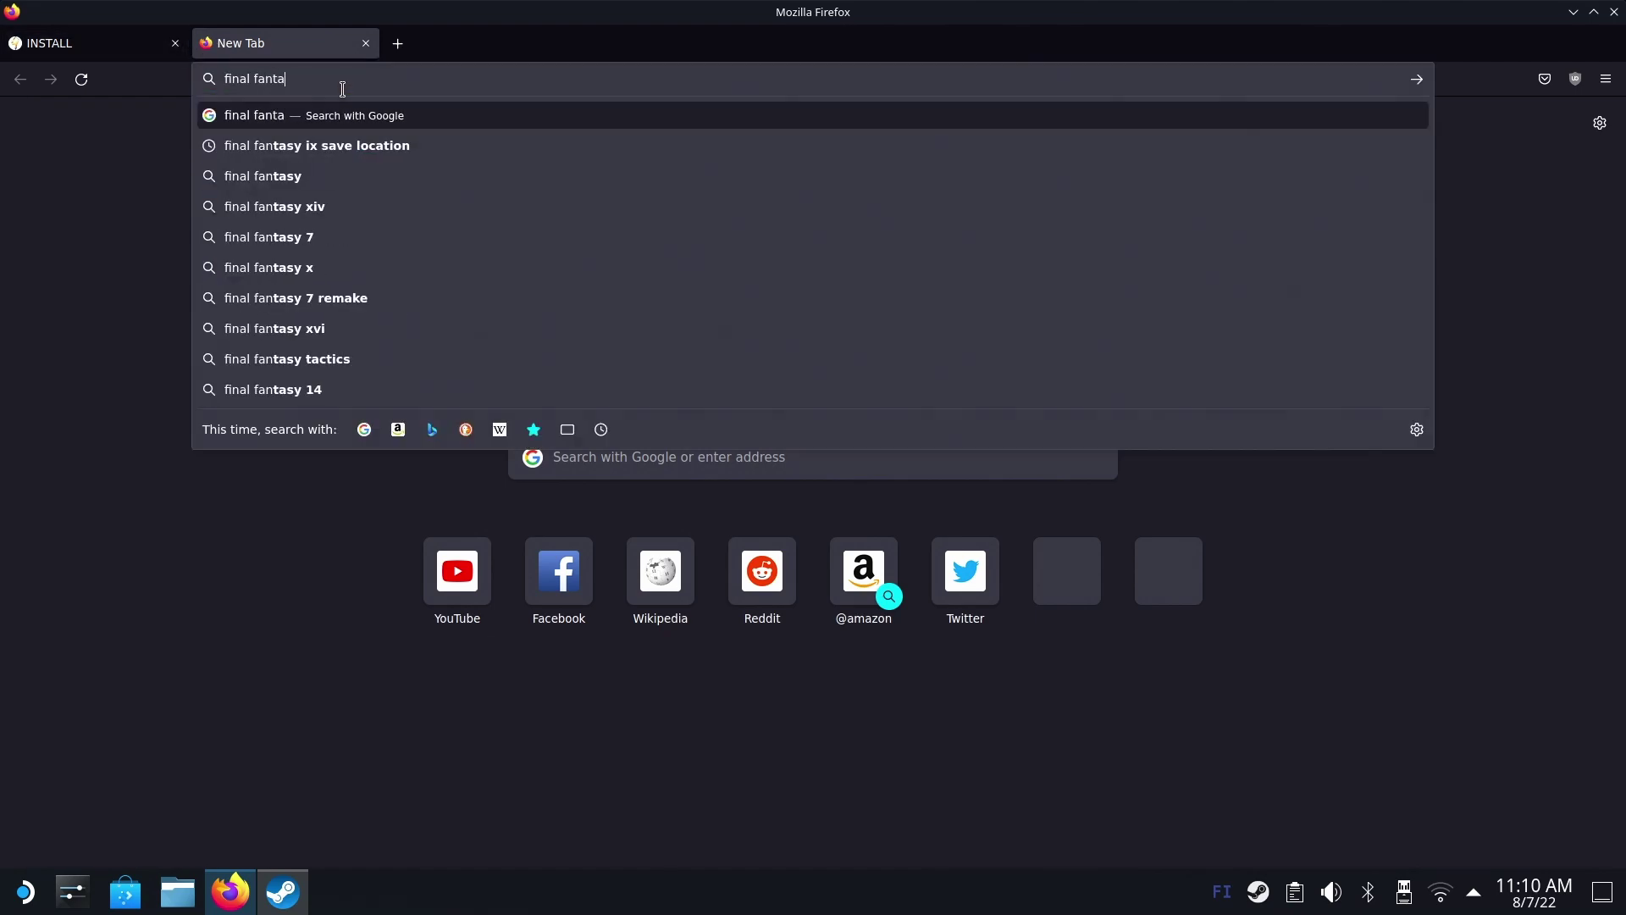
pyautogui.write('sy 9 save')
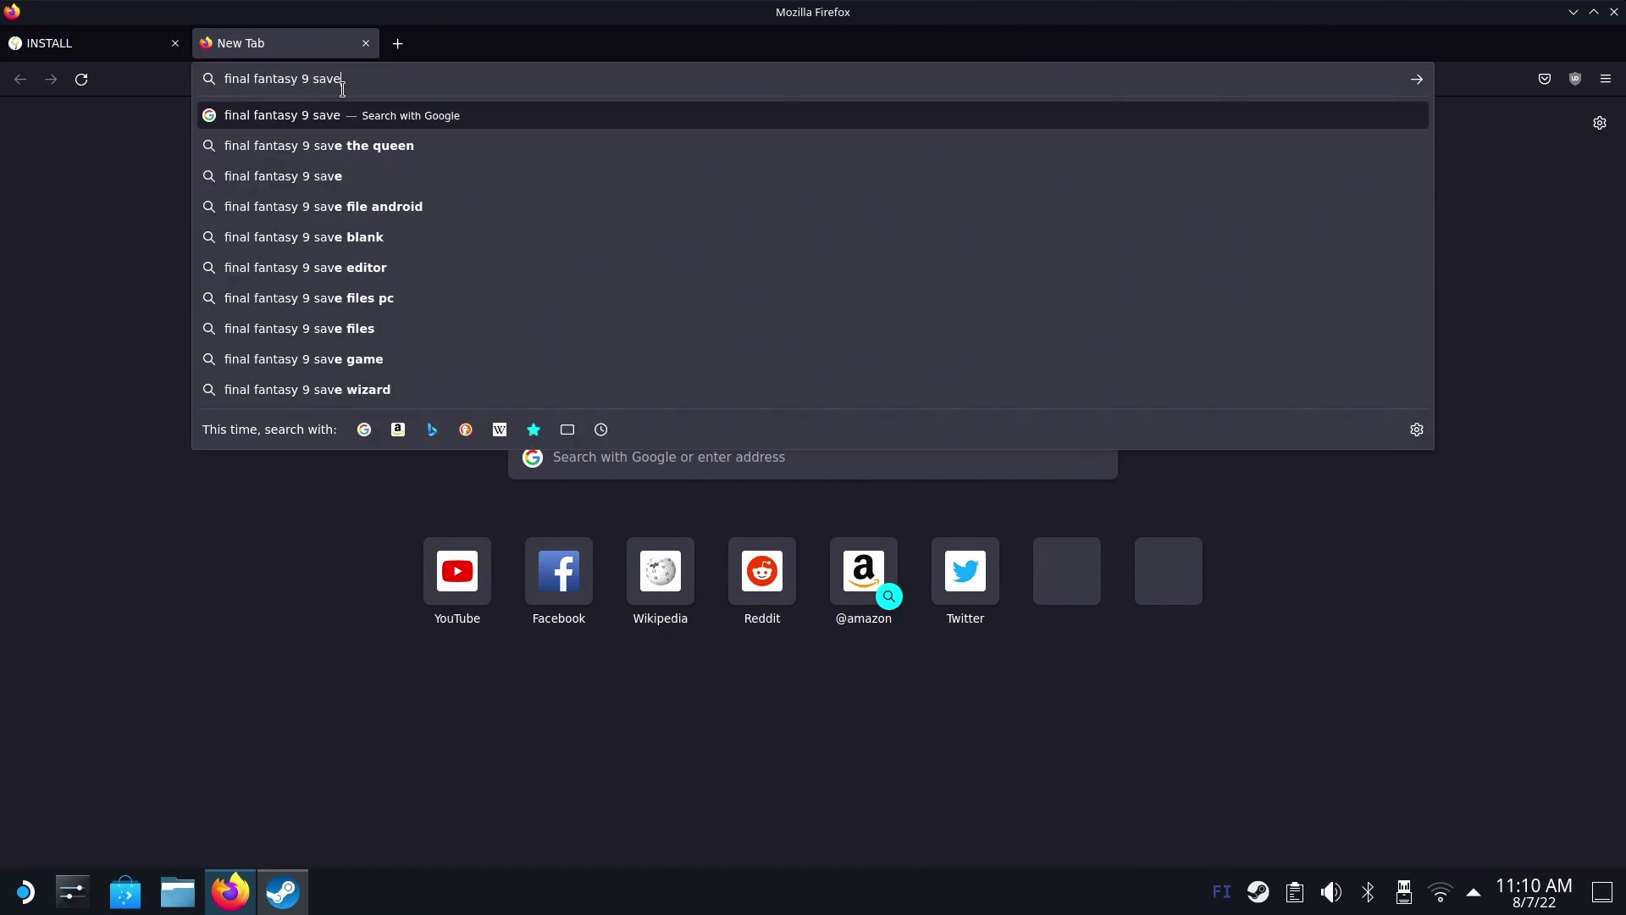
pyautogui.write(' location')
pyautogui.press('Return')
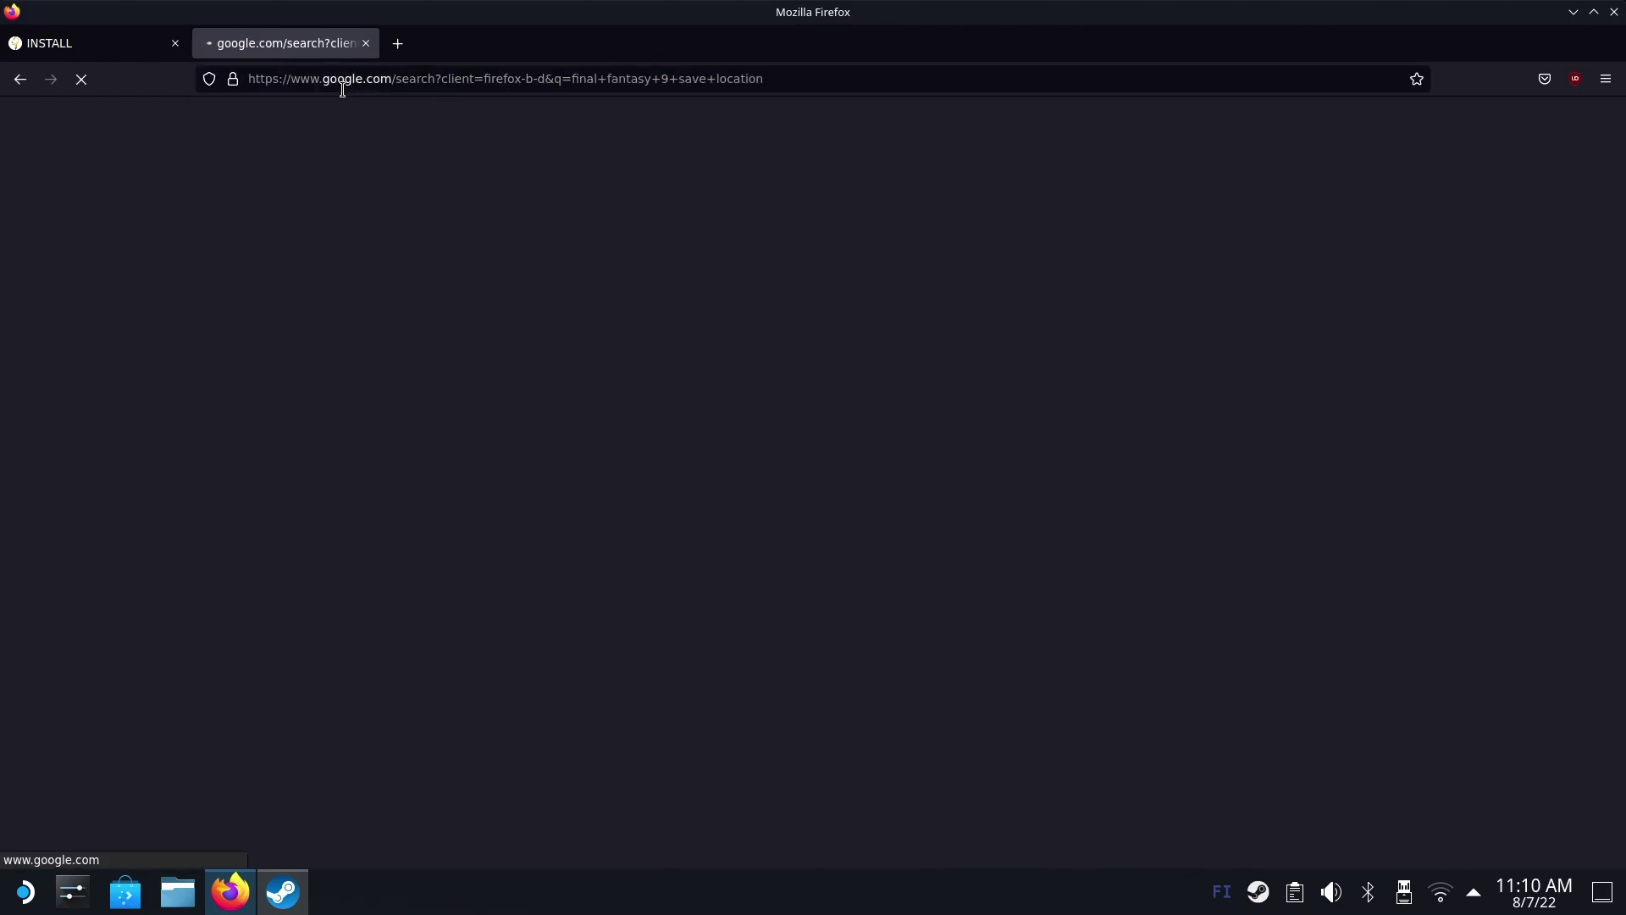
pyautogui.click(273, 573)
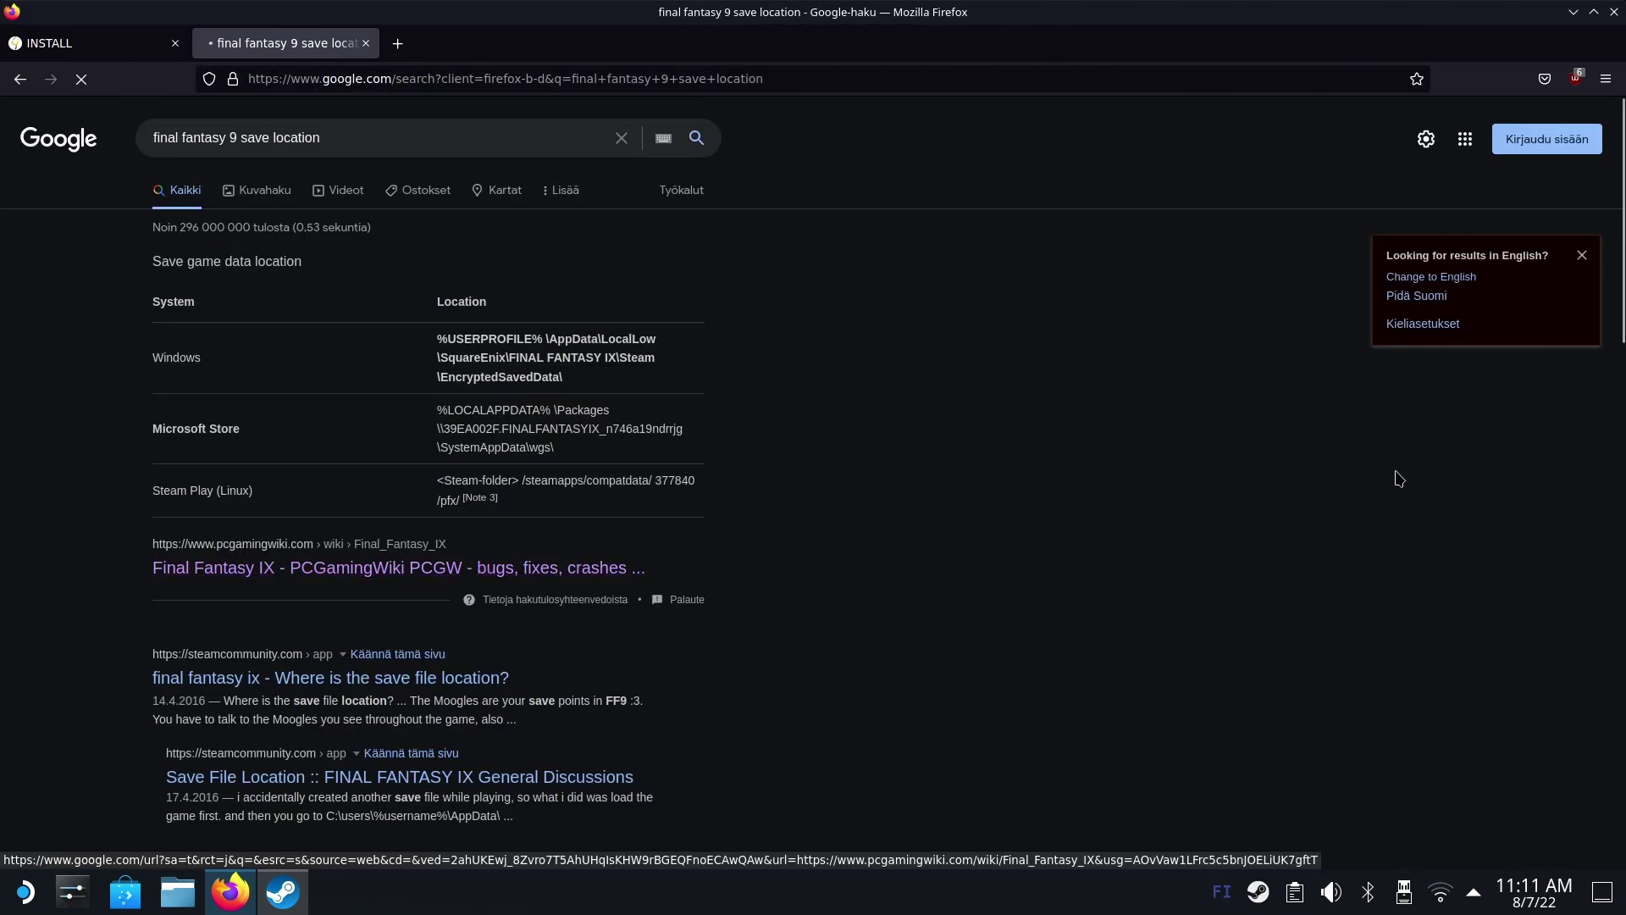
pyautogui.scroll(-10, 664, 349)
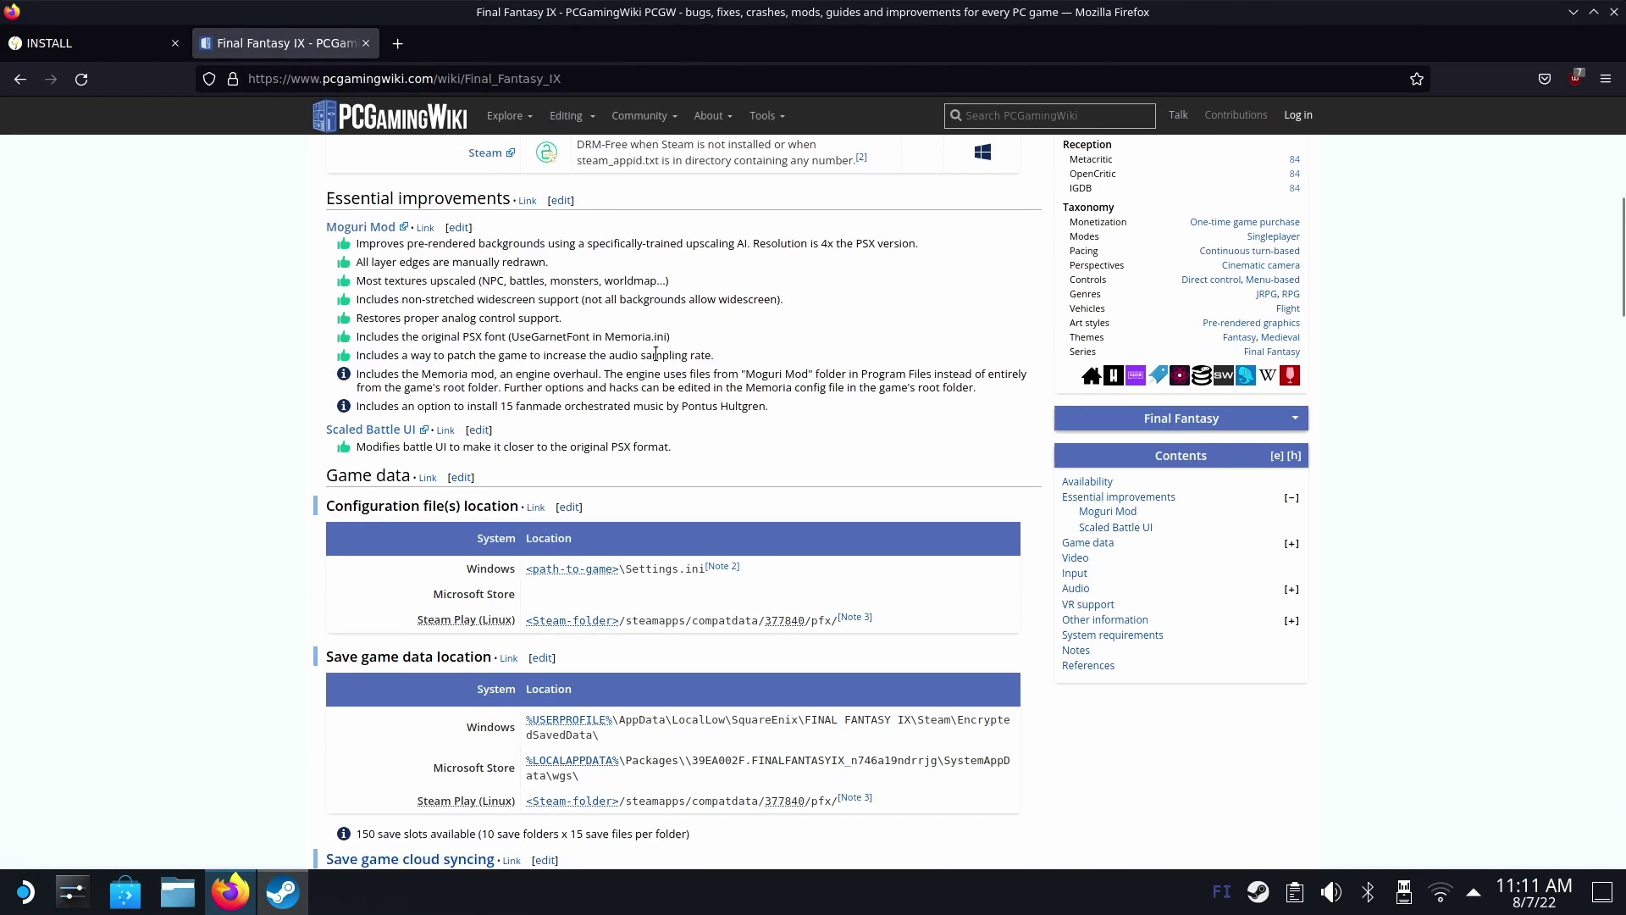
pyautogui.scroll(3, 341, 373)
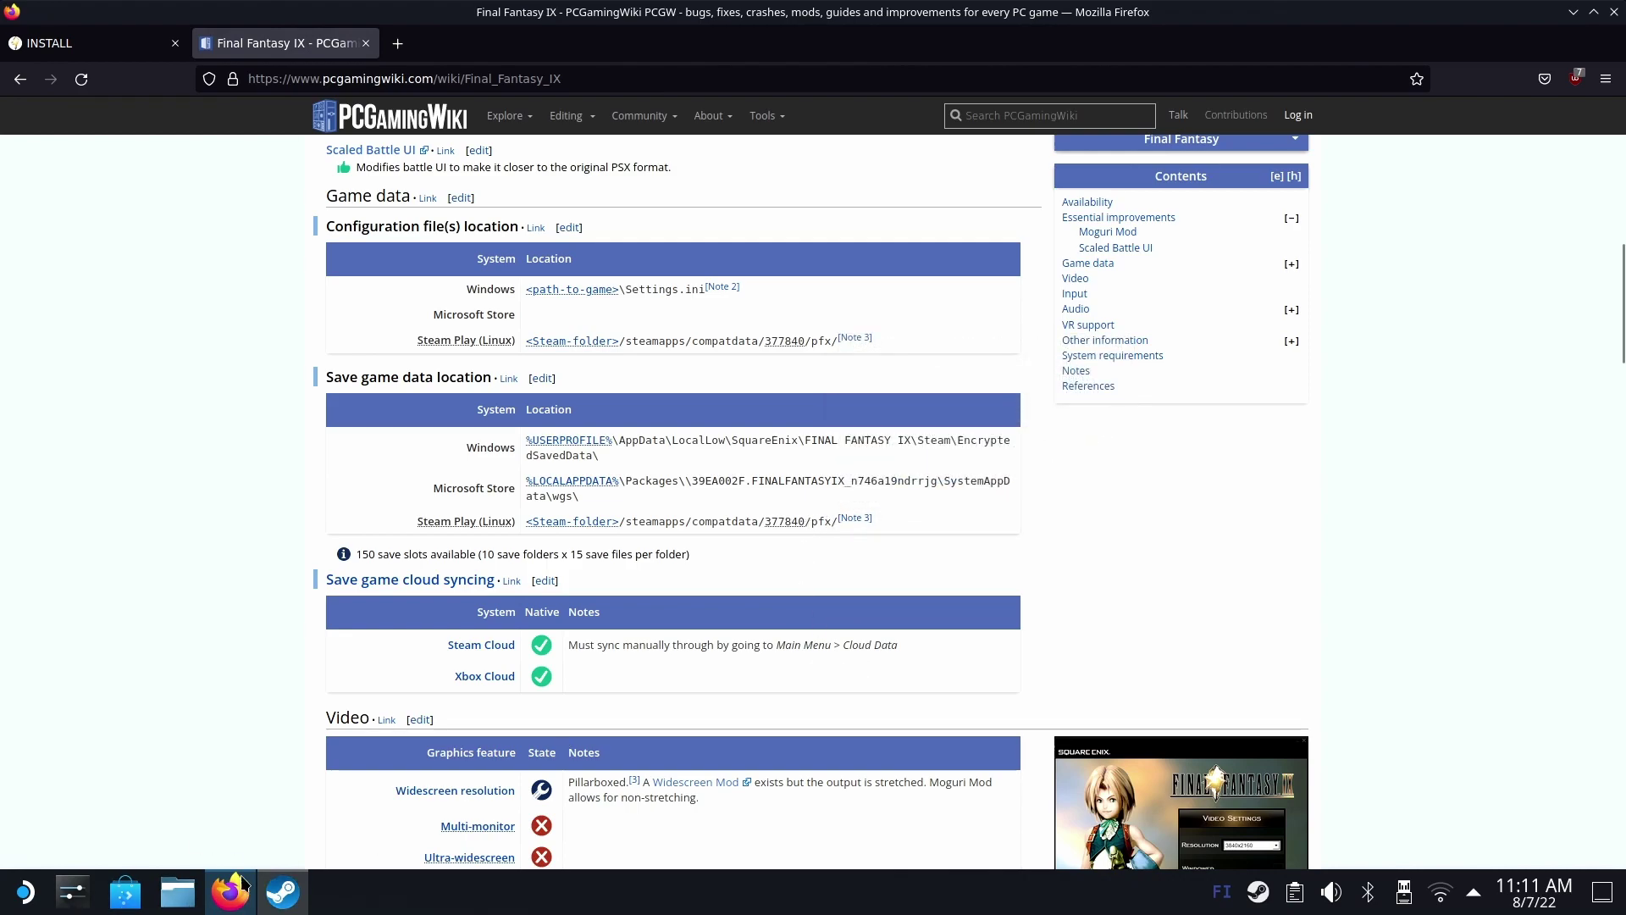
# Browse Final Fantasy IX's local files from the Steam library and go up to steamapps
pyautogui.click(283, 892)
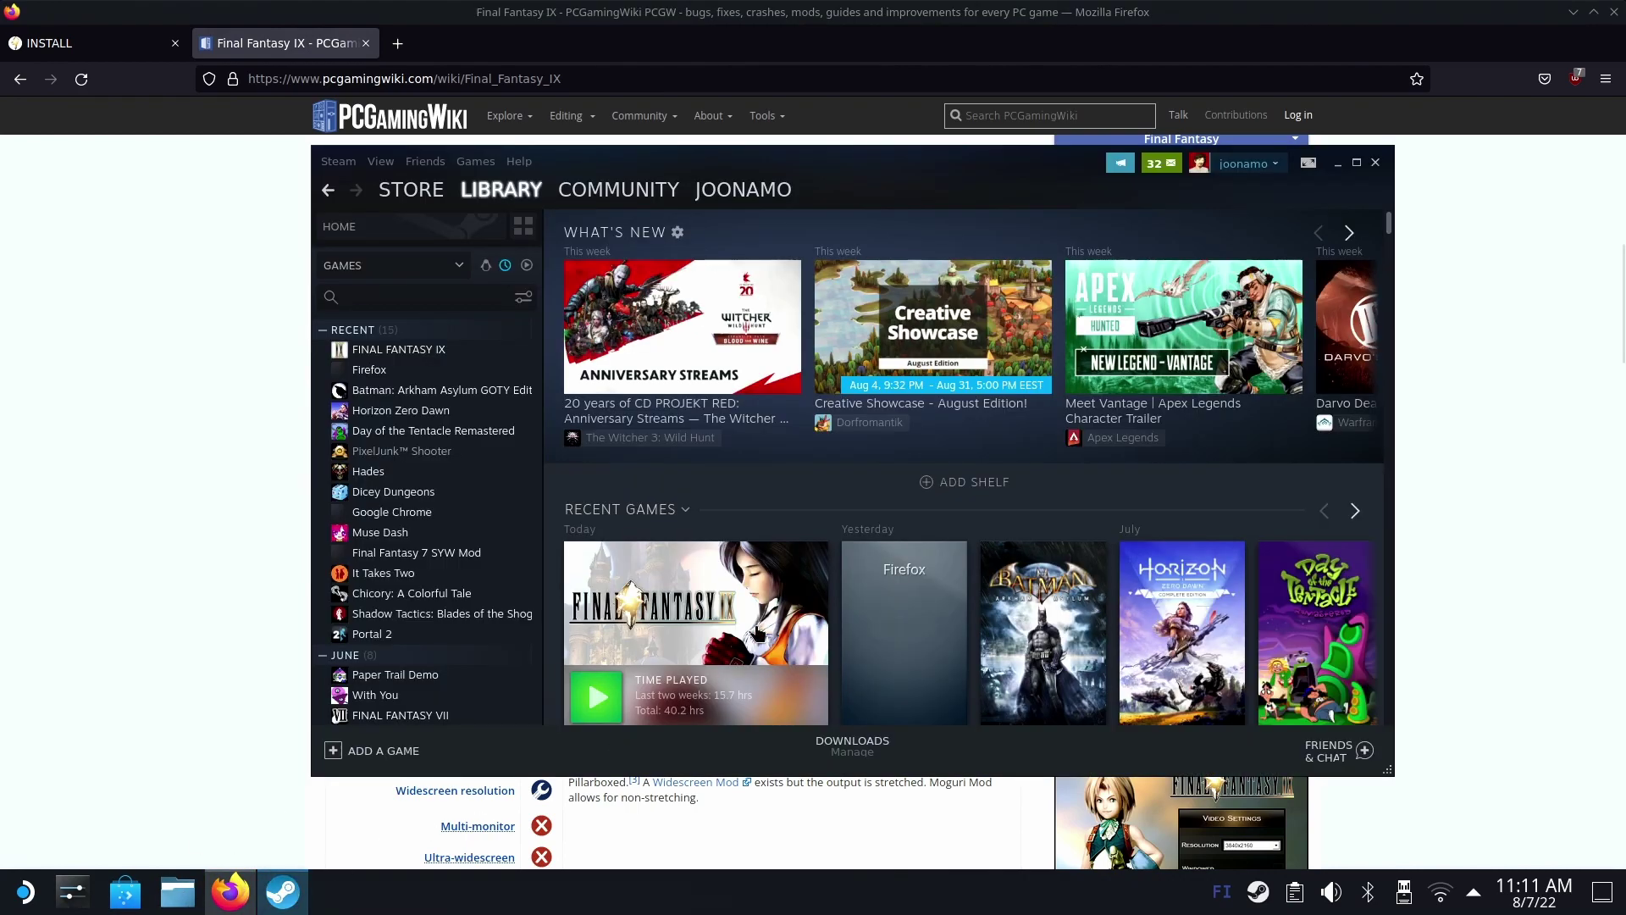
pyautogui.rightClick(426, 353)
pyautogui.moveTo(485, 434)
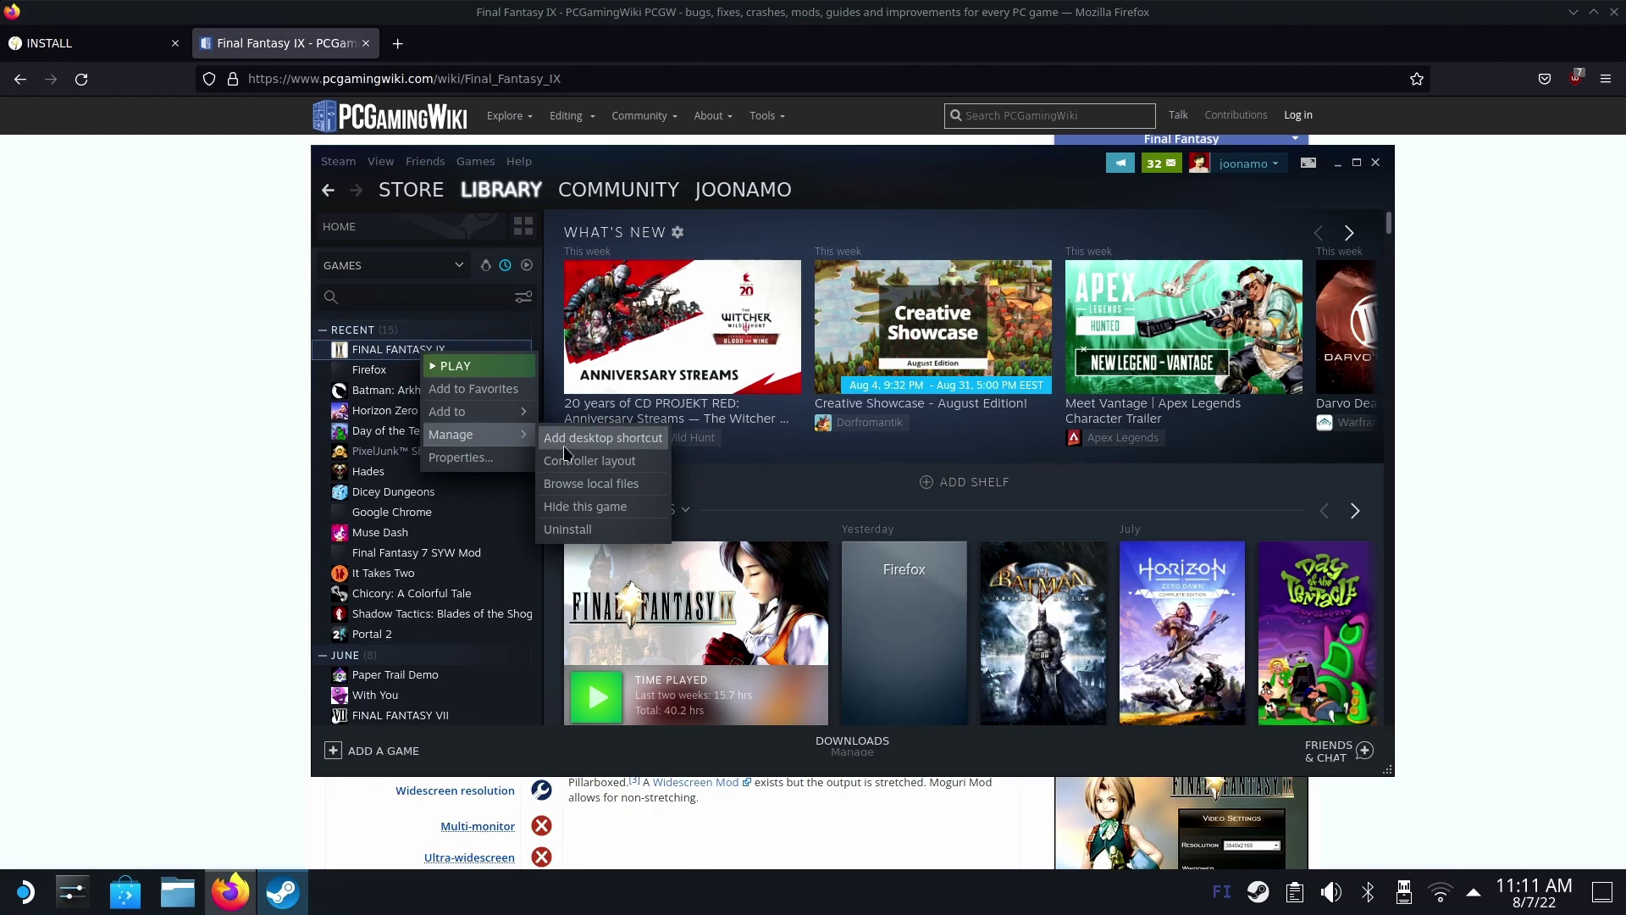
pyautogui.click(631, 484)
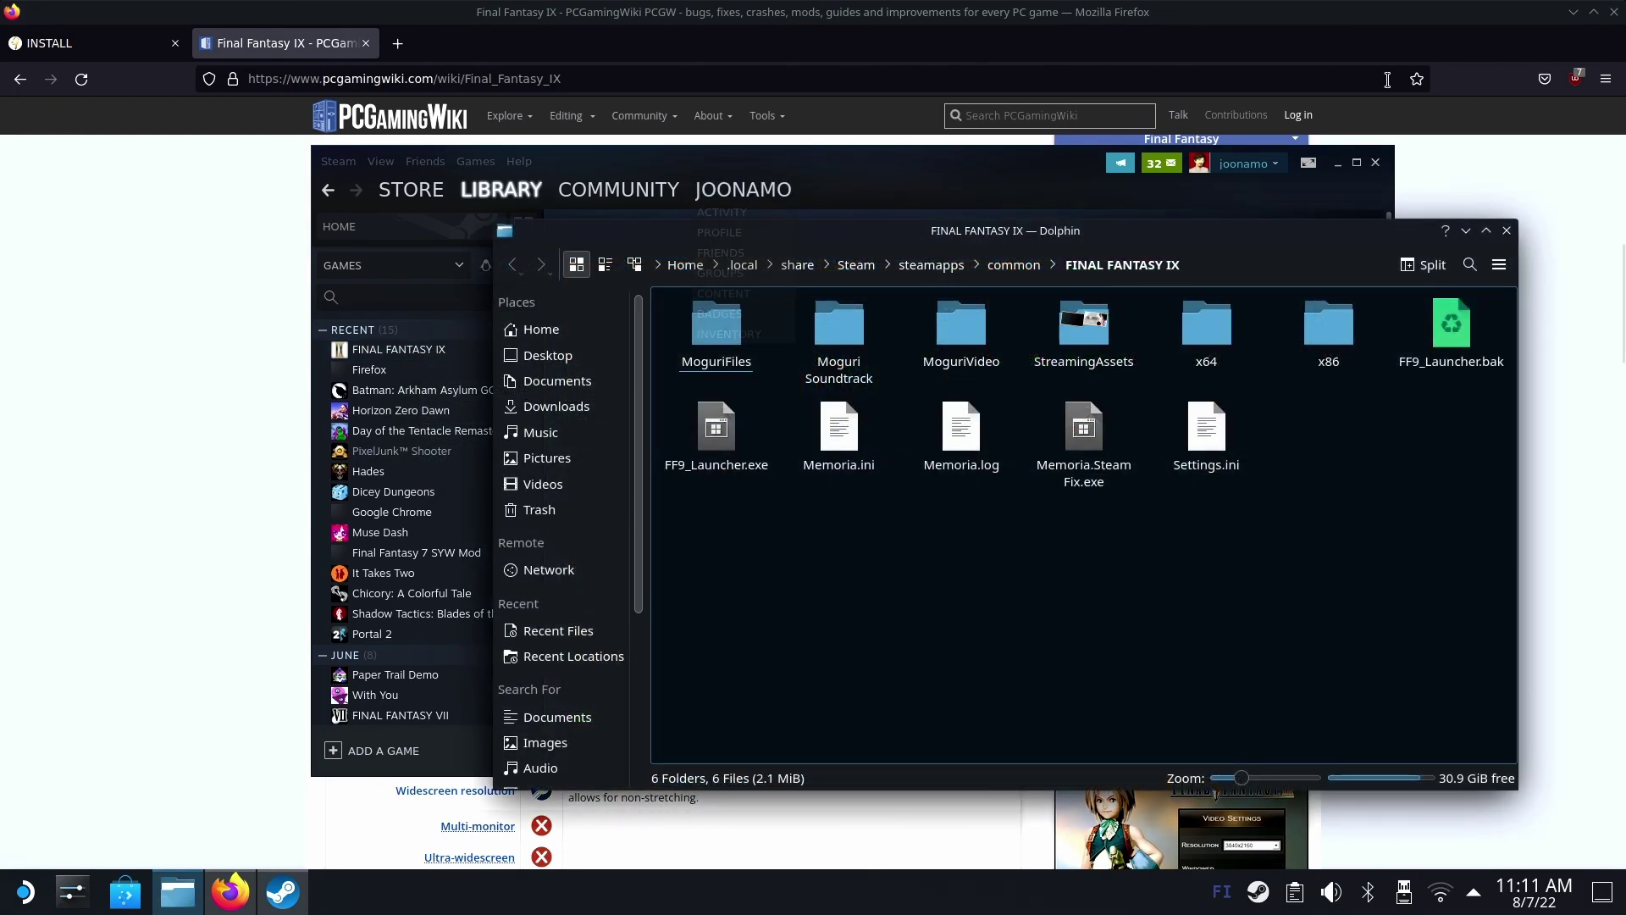
pyautogui.click(1342, 163)
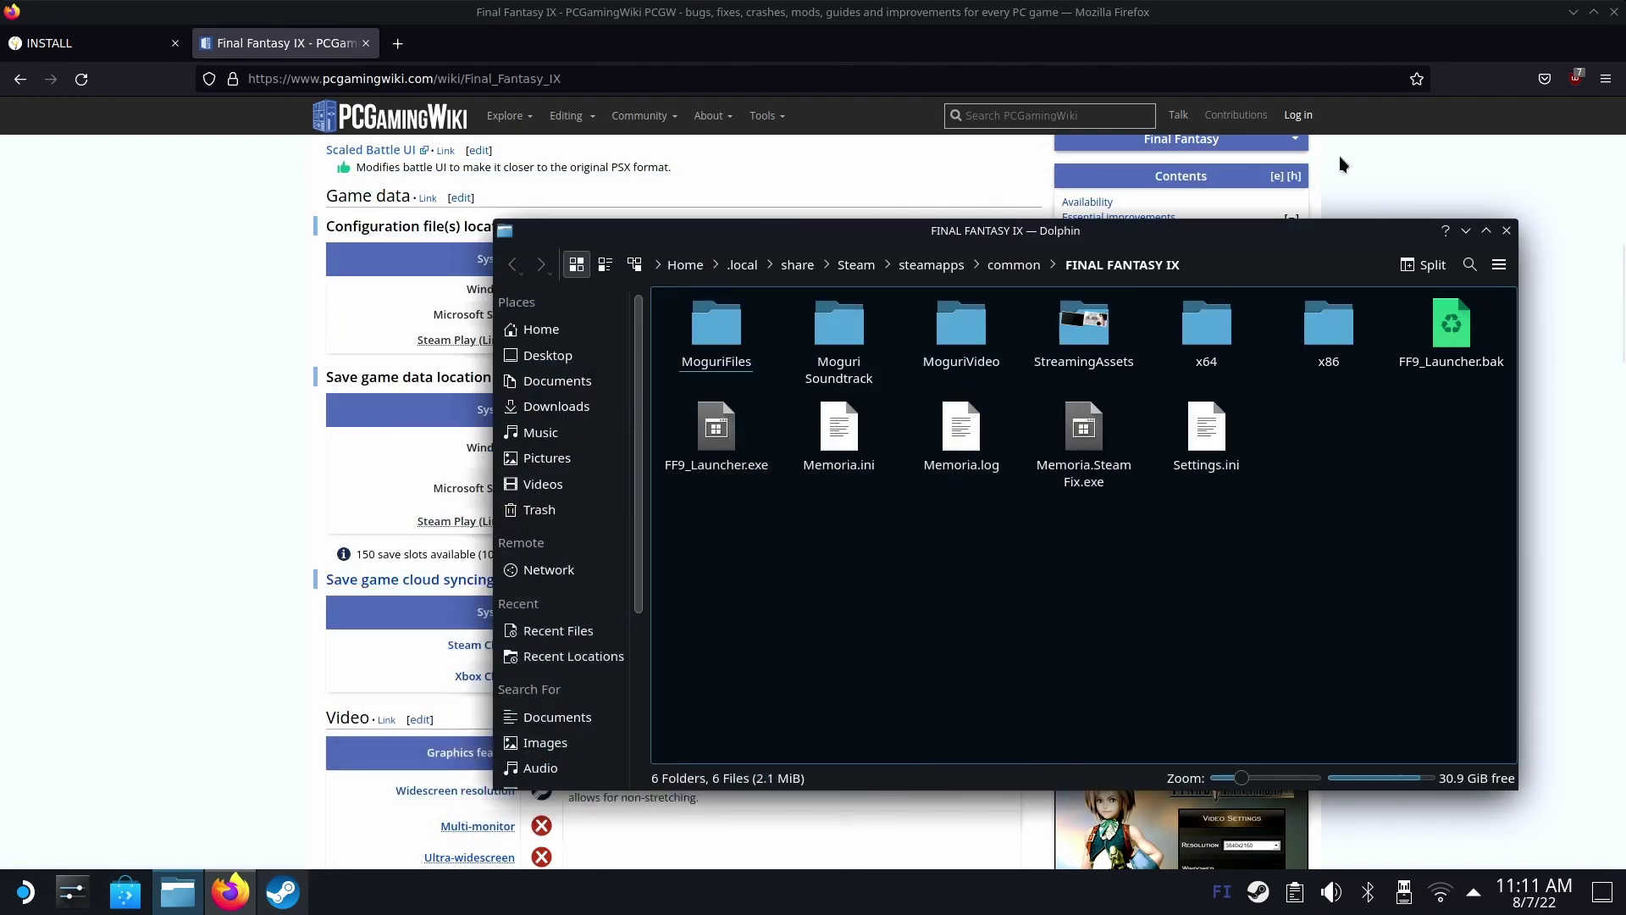
pyautogui.click(916, 266)
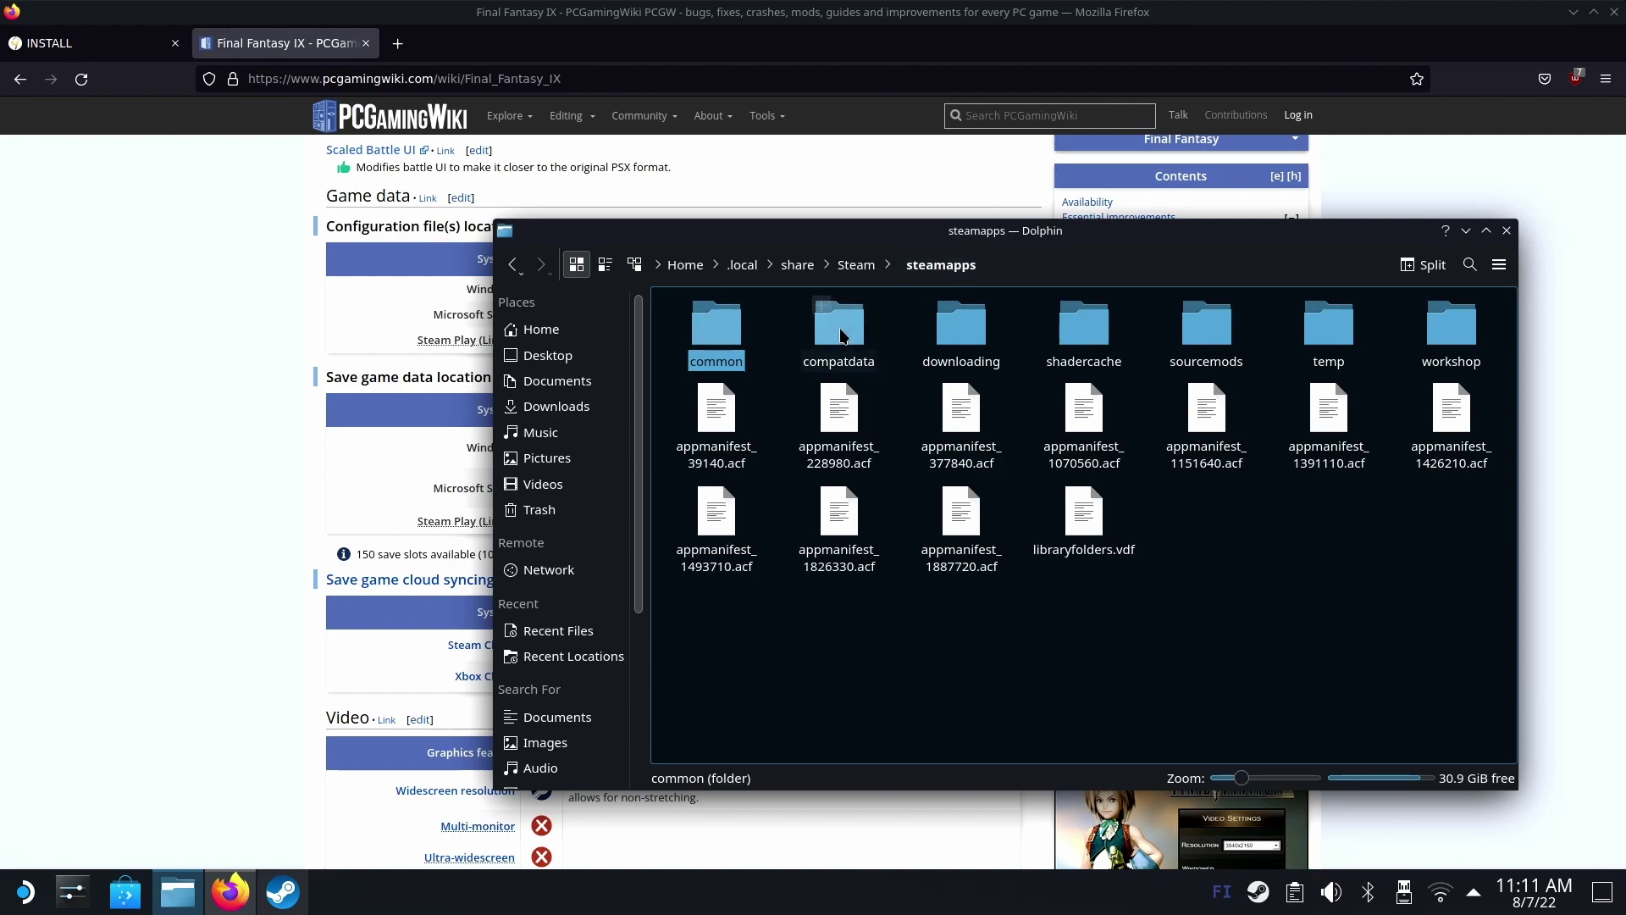
pyautogui.moveTo(755, 225); pyautogui.dragTo(693, 561)
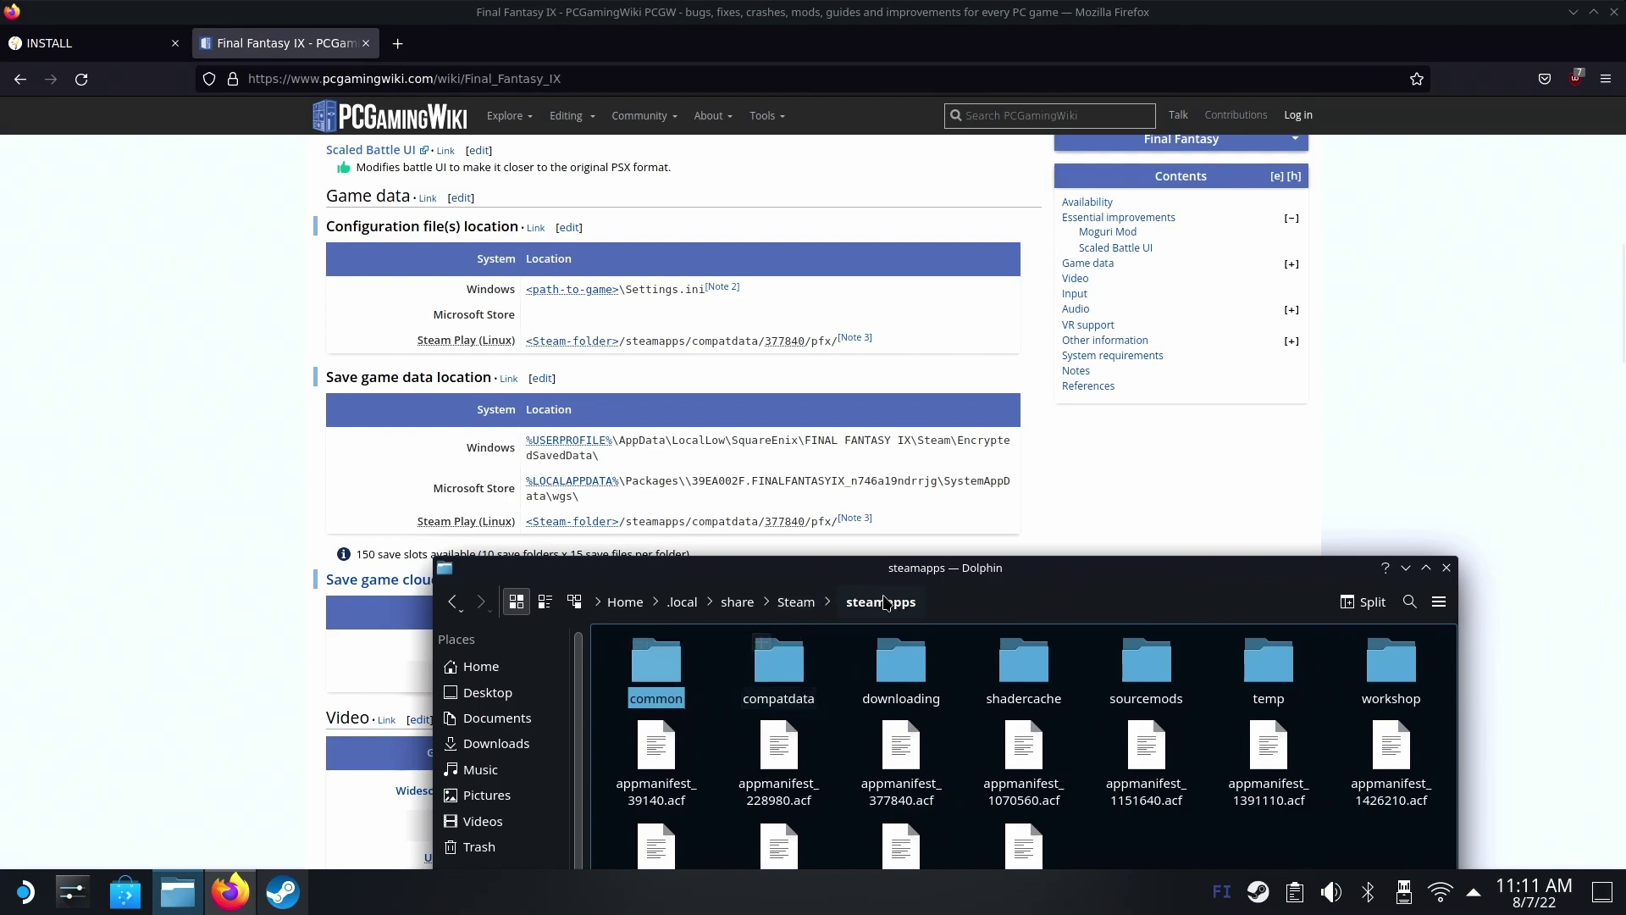
# Open compatdata/377840/pfx, keeping the wiki's save path visible beside Dolphin
pyautogui.click(778, 665)
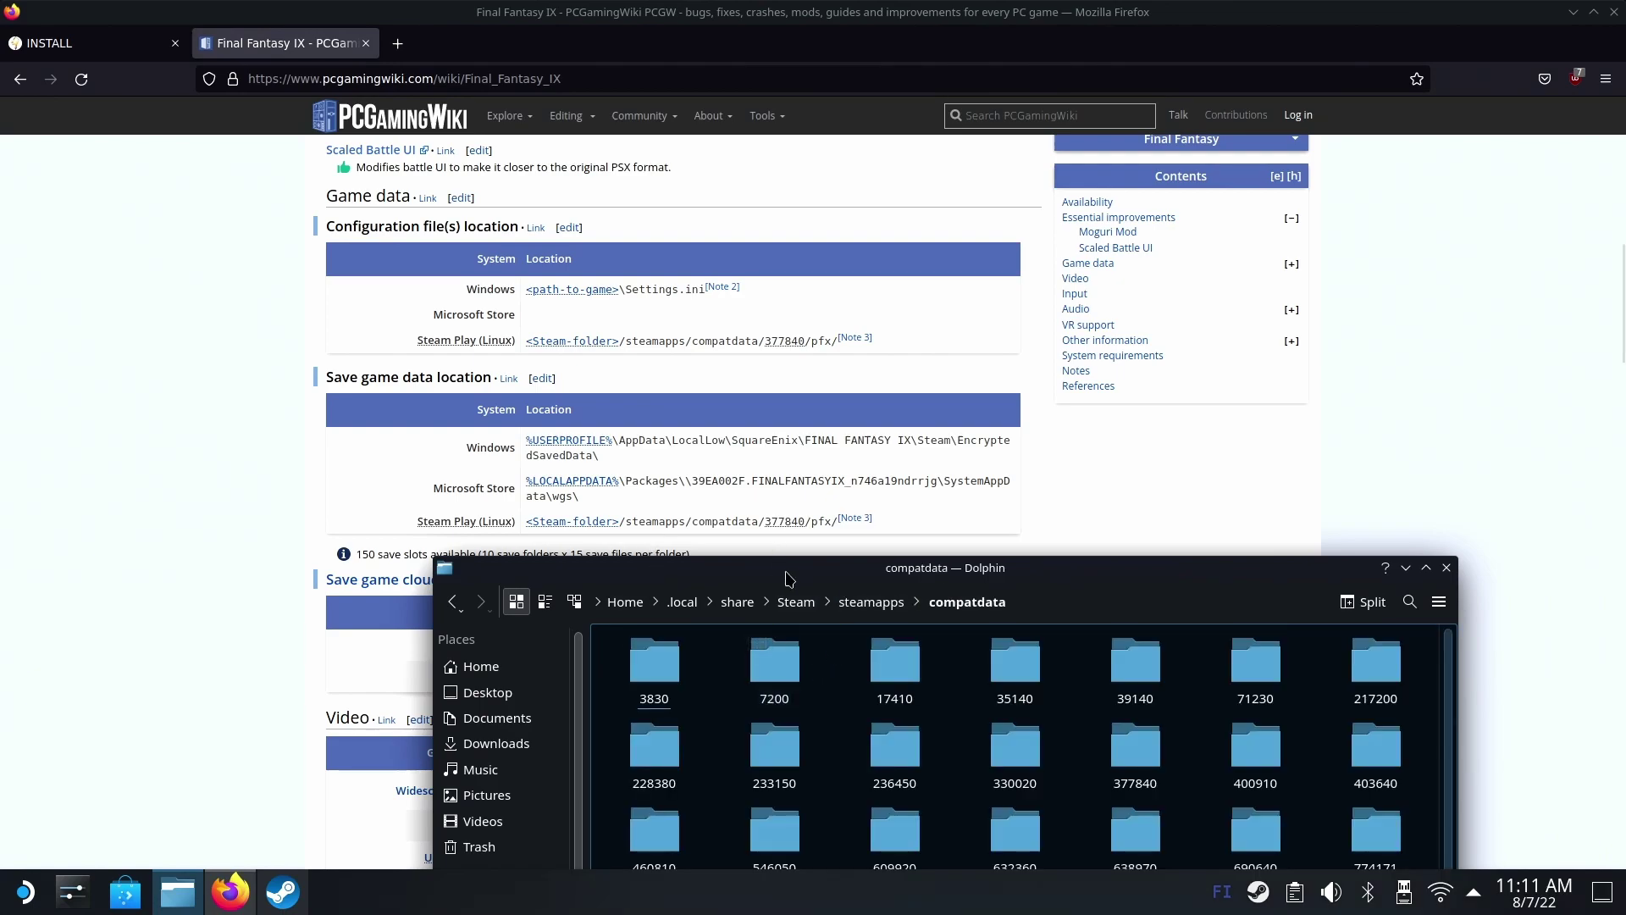
pyautogui.moveTo(850, 578); pyautogui.dragTo(905, 259)
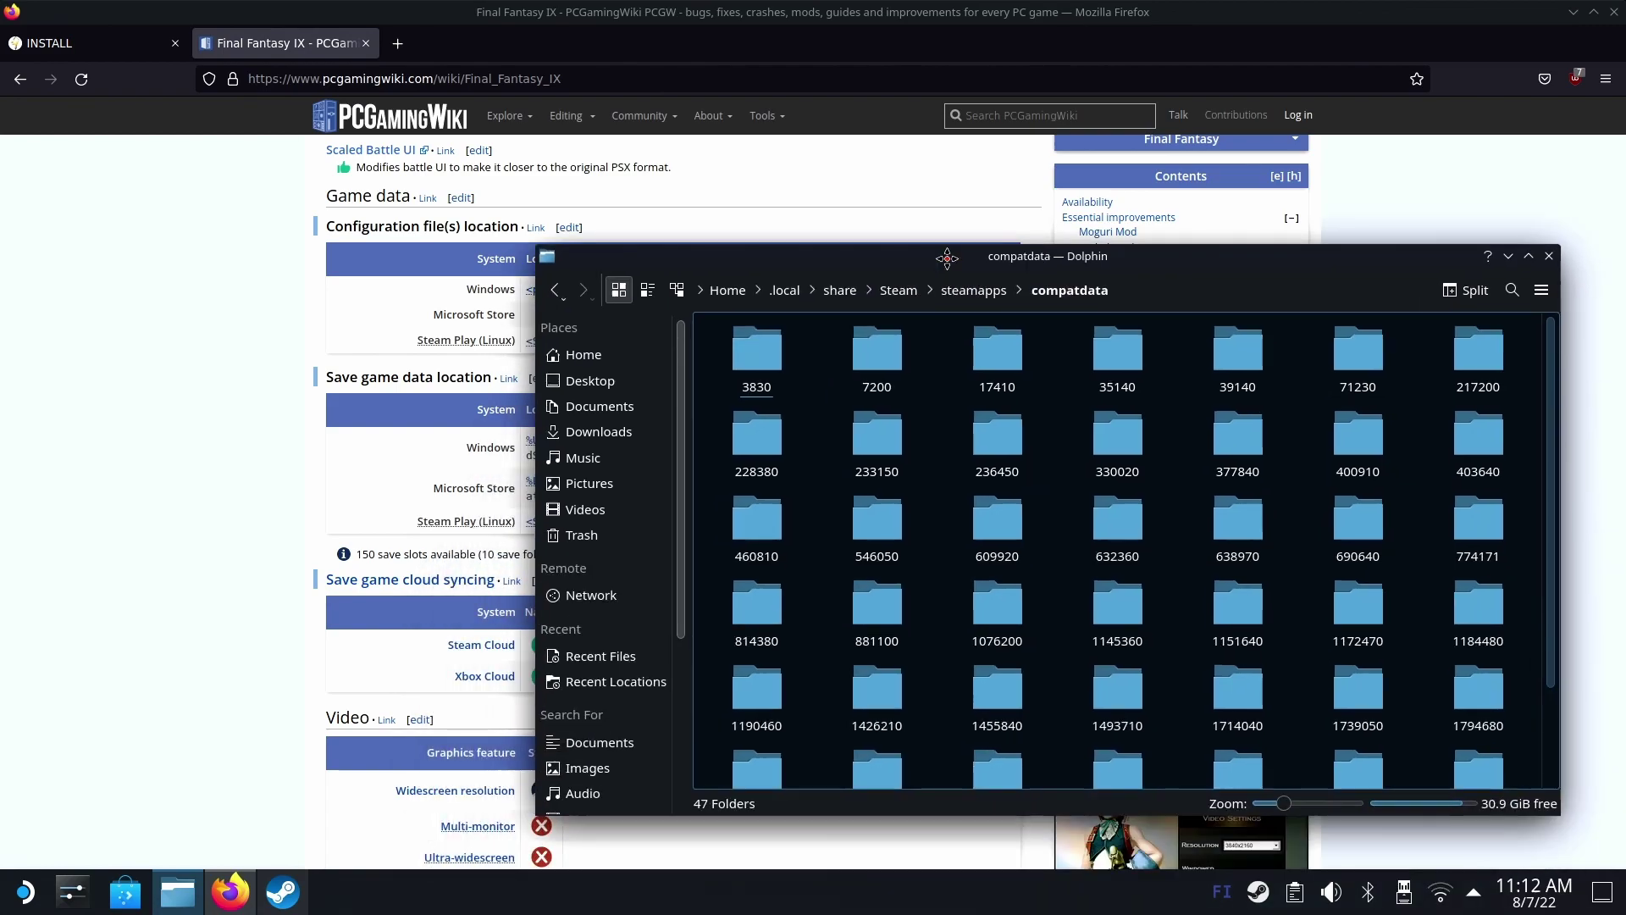
pyautogui.scroll(-3, 1114, 526)
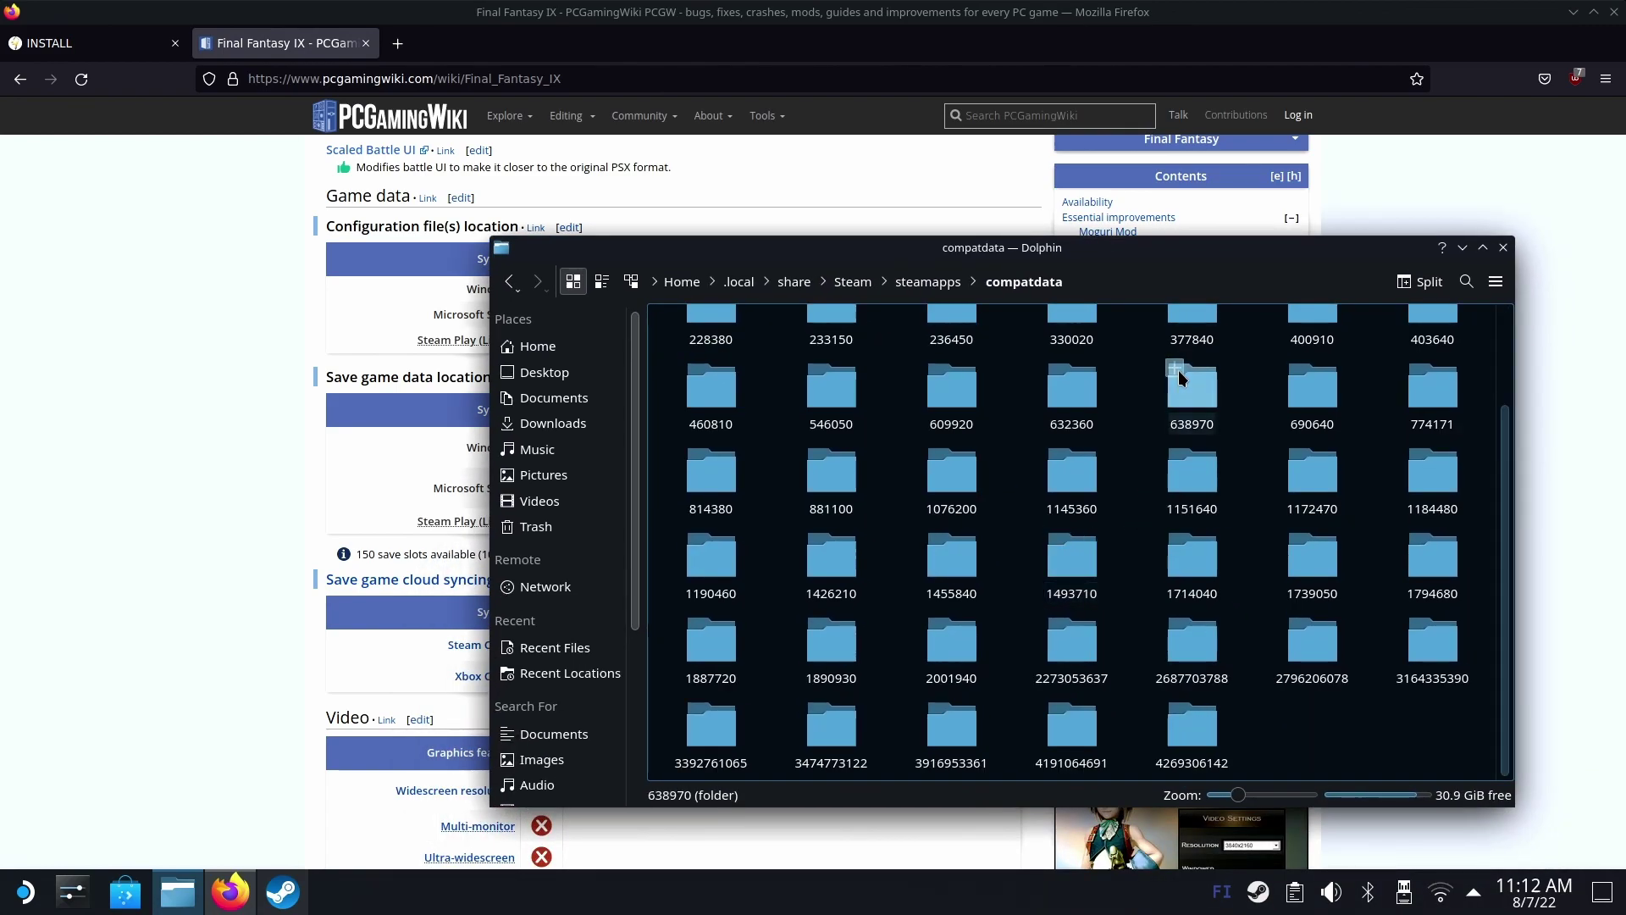
pyautogui.click(1205, 347)
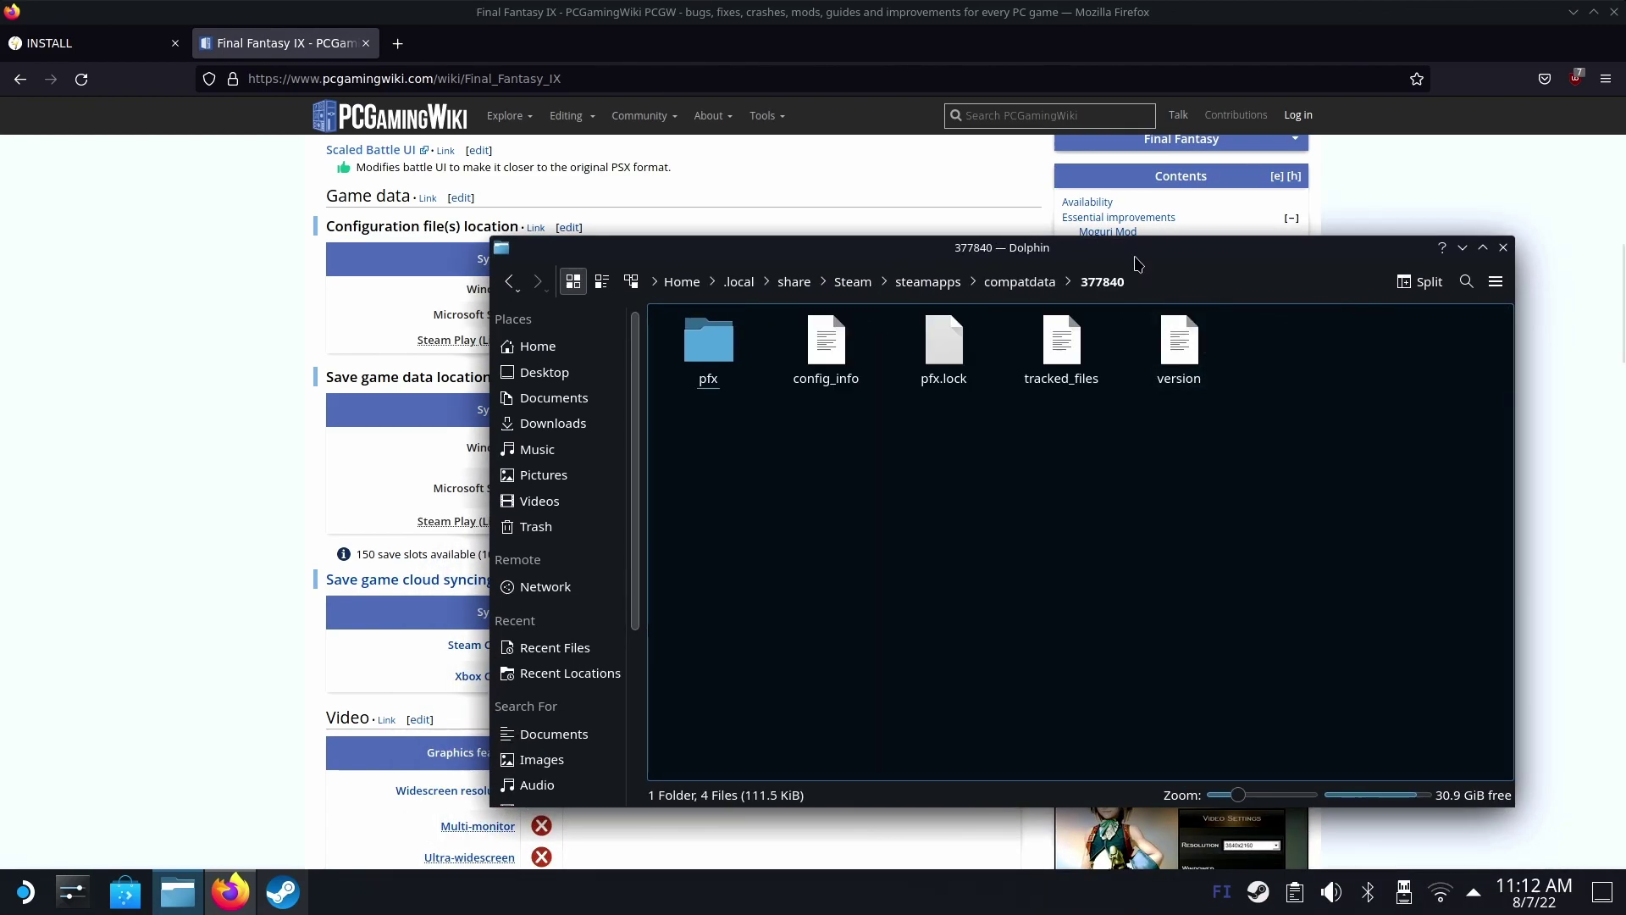
pyautogui.click(708, 343)
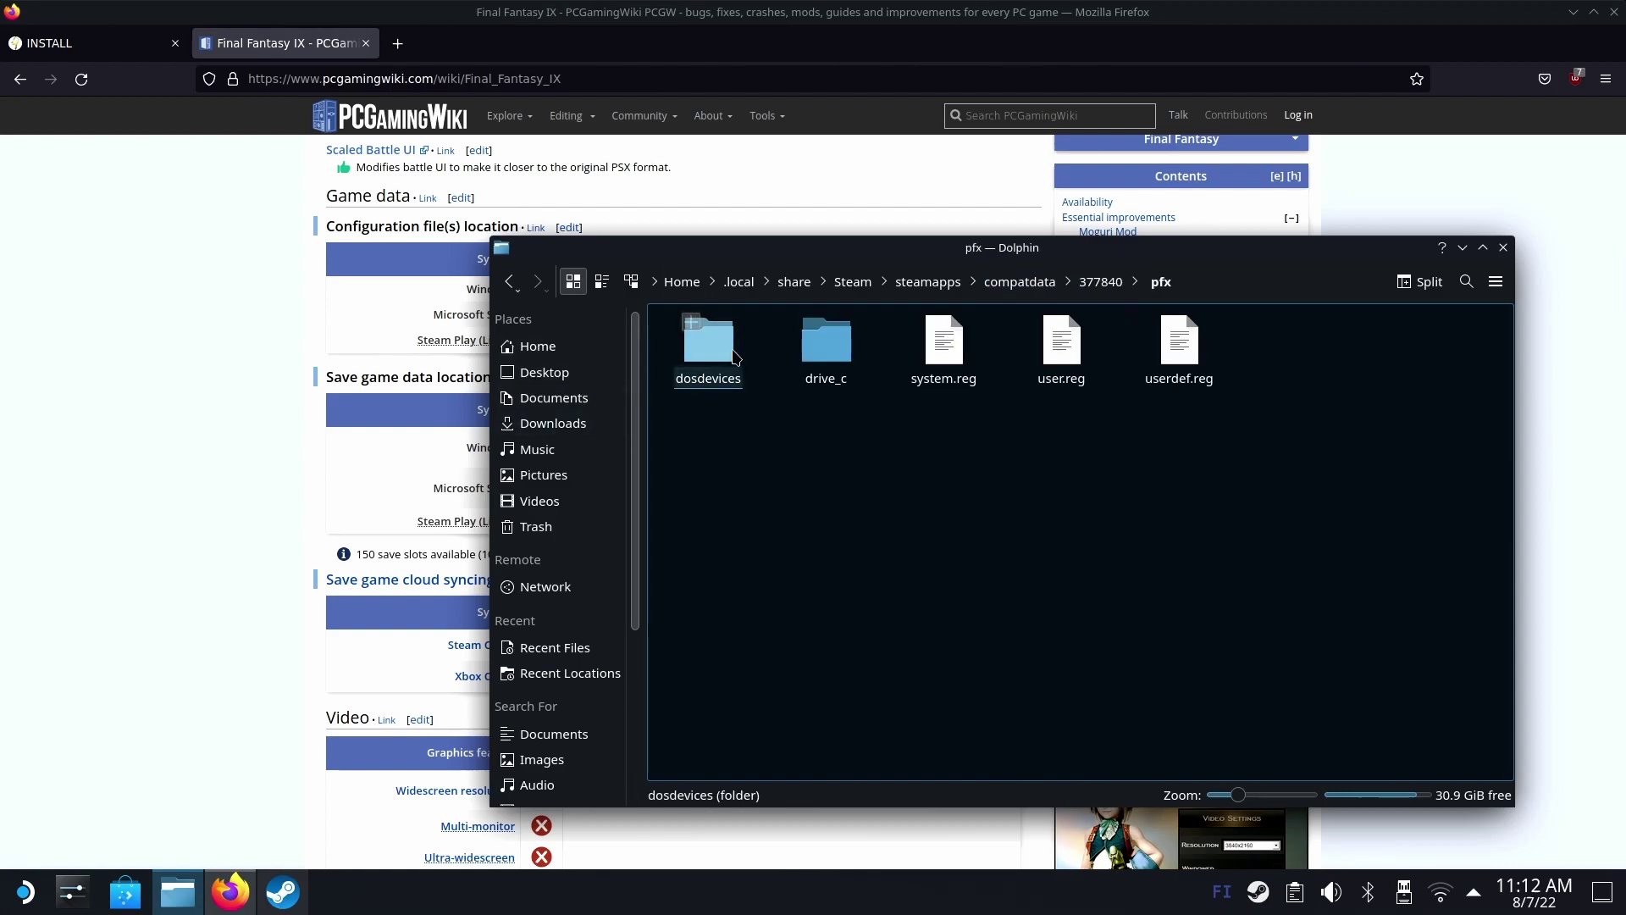
pyautogui.moveTo(1126, 263); pyautogui.dragTo(1043, 479)
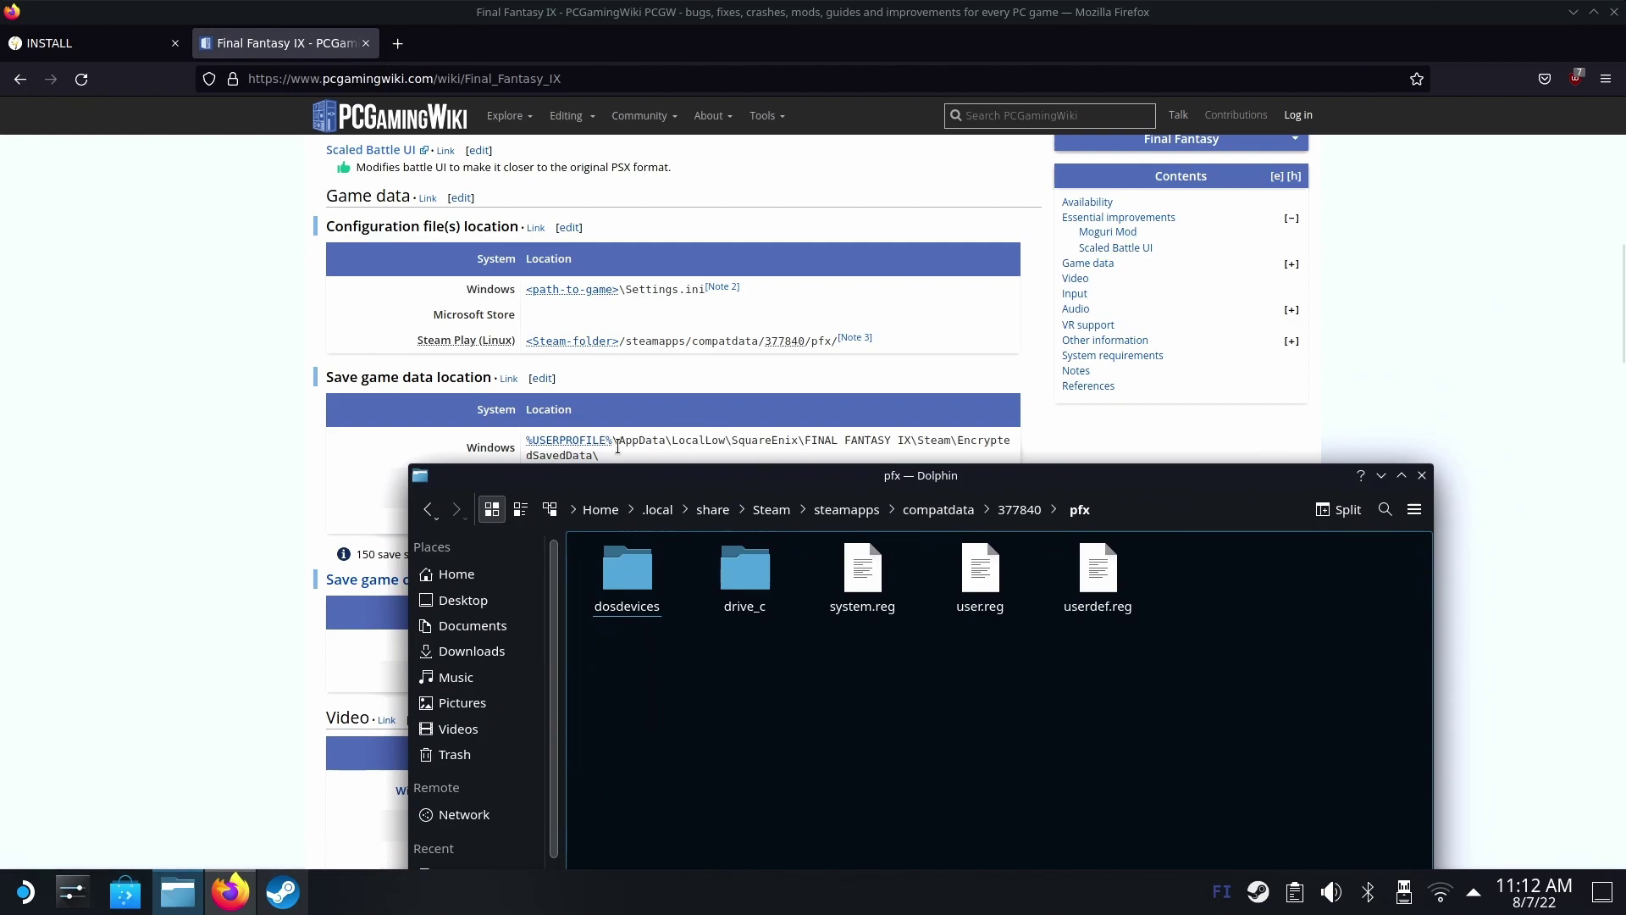
# Navigate drive_c/users/steamuser/AppData/LocalLow/SquareEnix/FINAL FANTASY IX/Steam/EncryptedSavedData
pyautogui.click(745, 576)
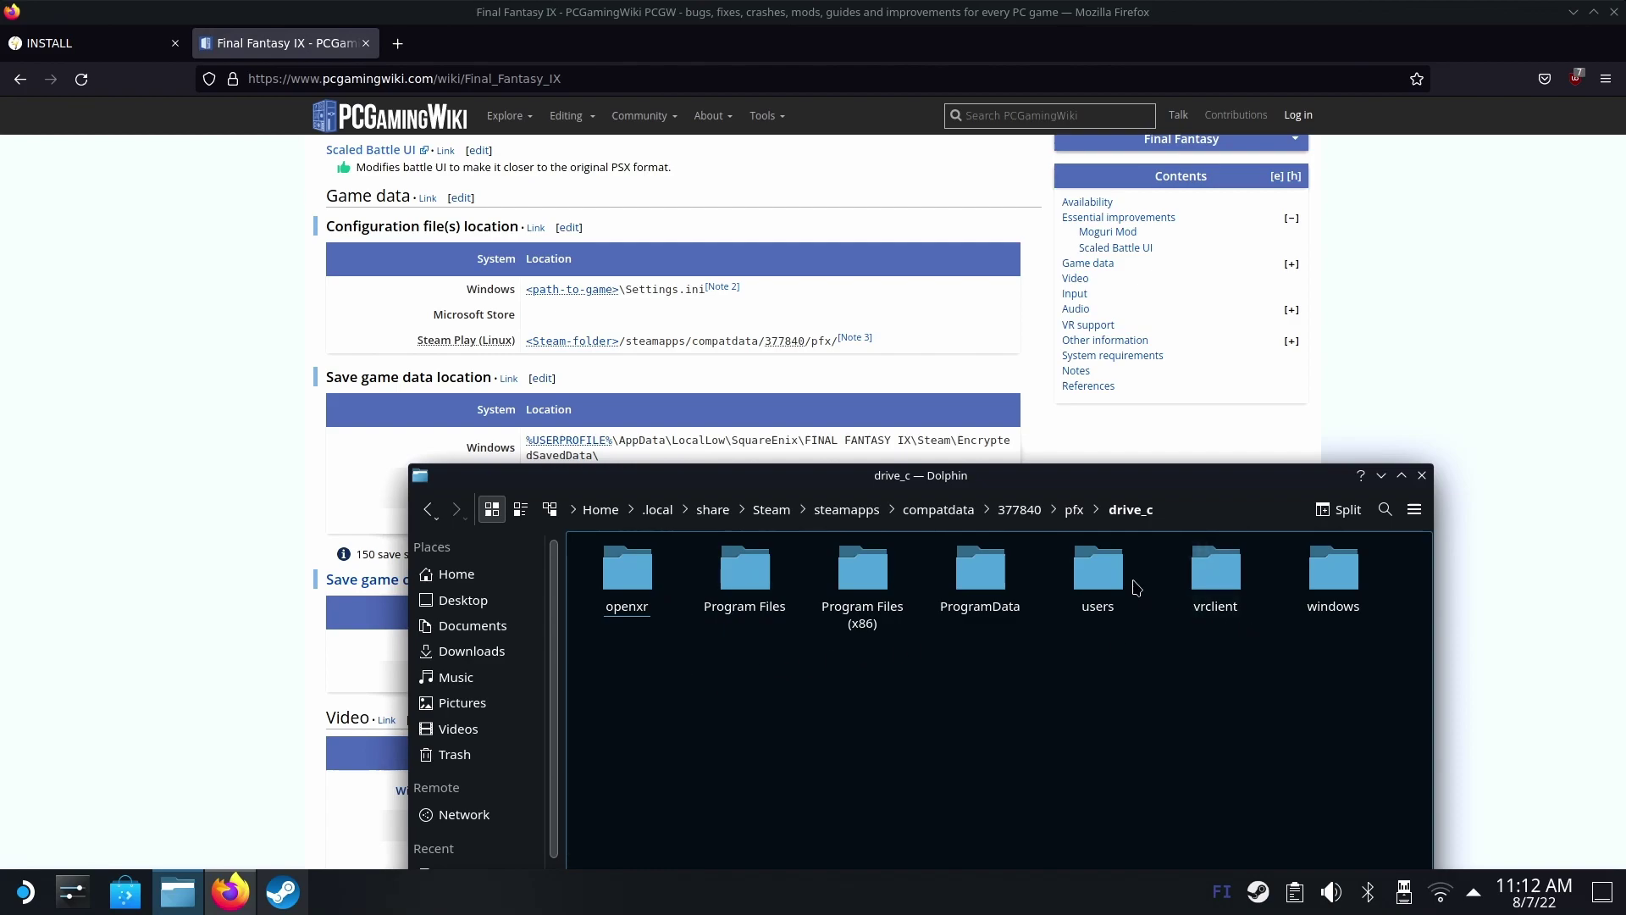
pyautogui.click(1104, 579)
pyautogui.click(745, 576)
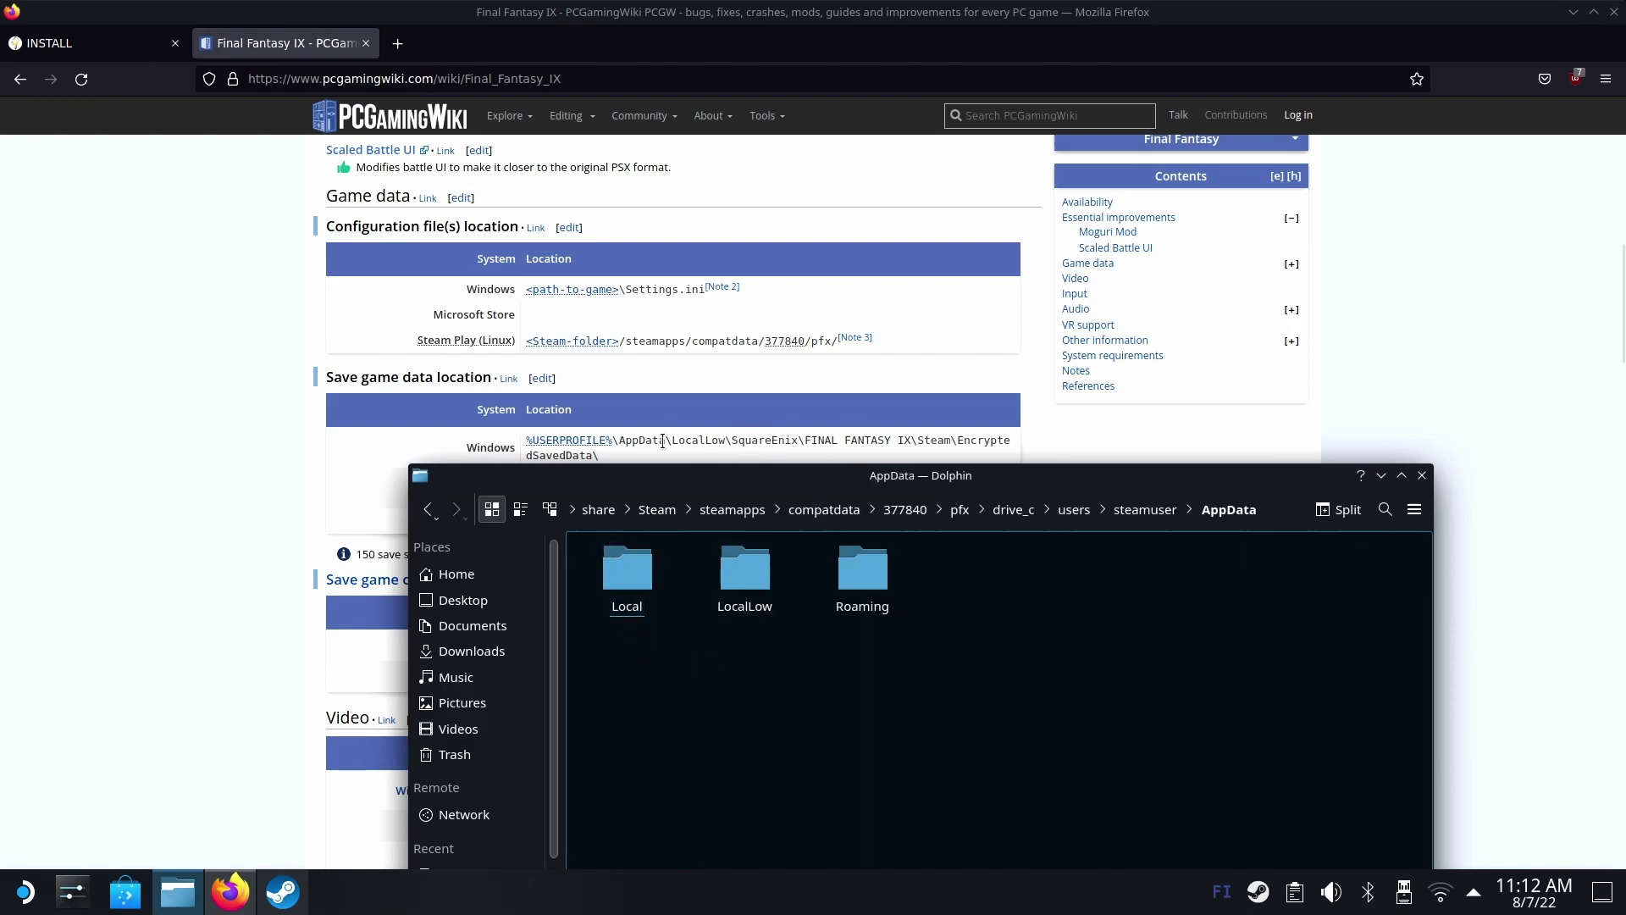
pyautogui.click(745, 572)
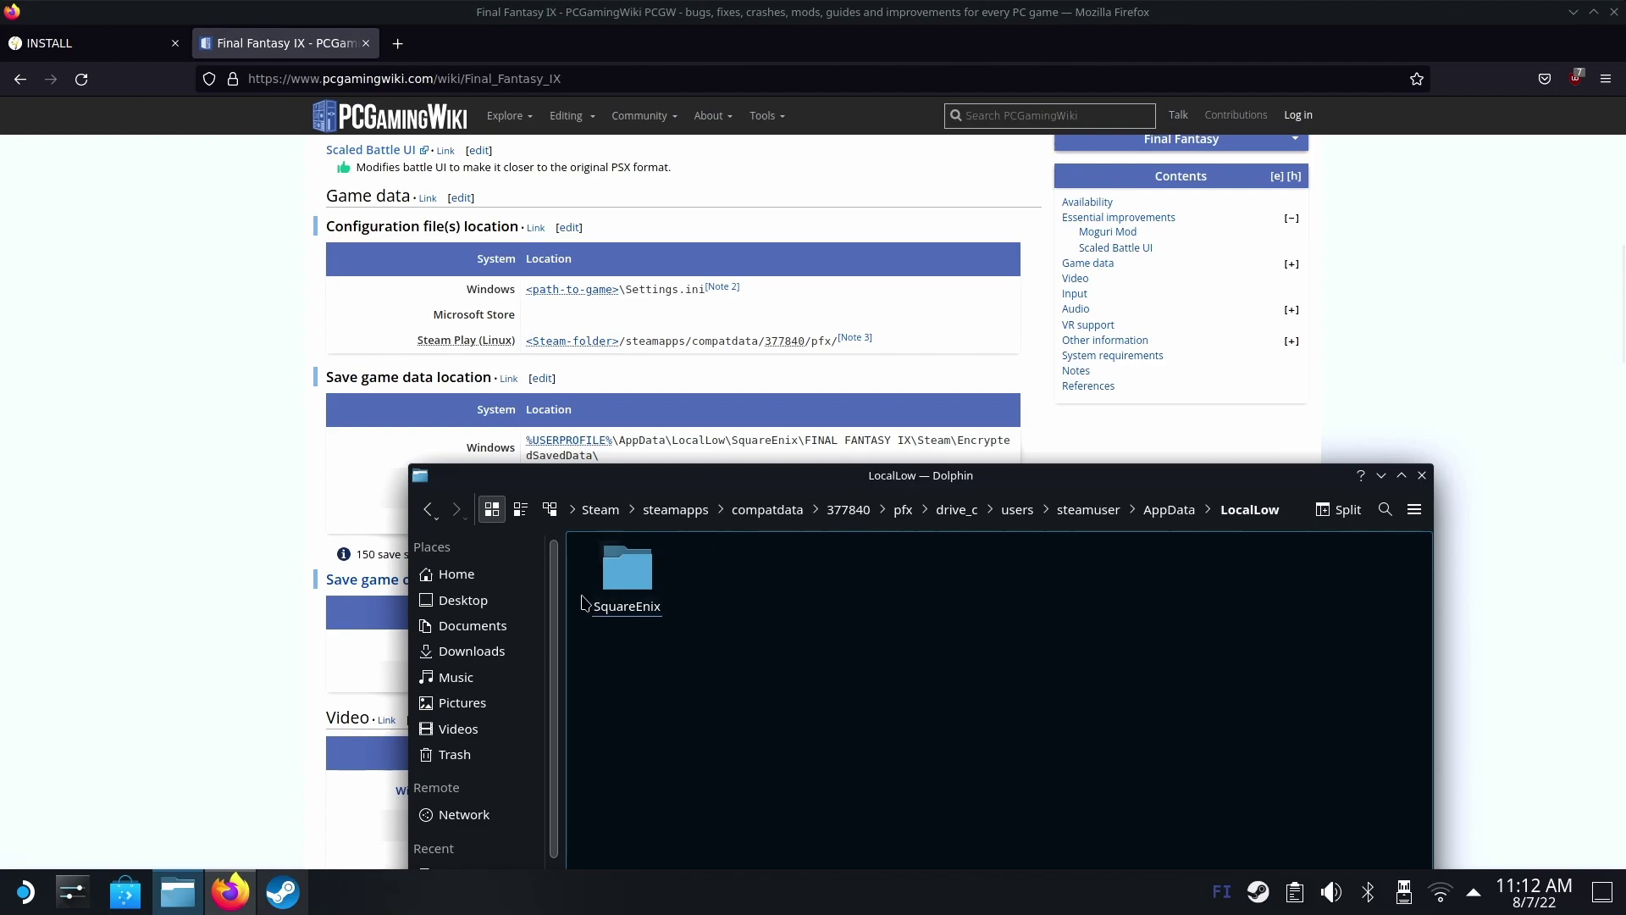
pyautogui.click(631, 572)
pyautogui.click(631, 572)
pyautogui.click(631, 571)
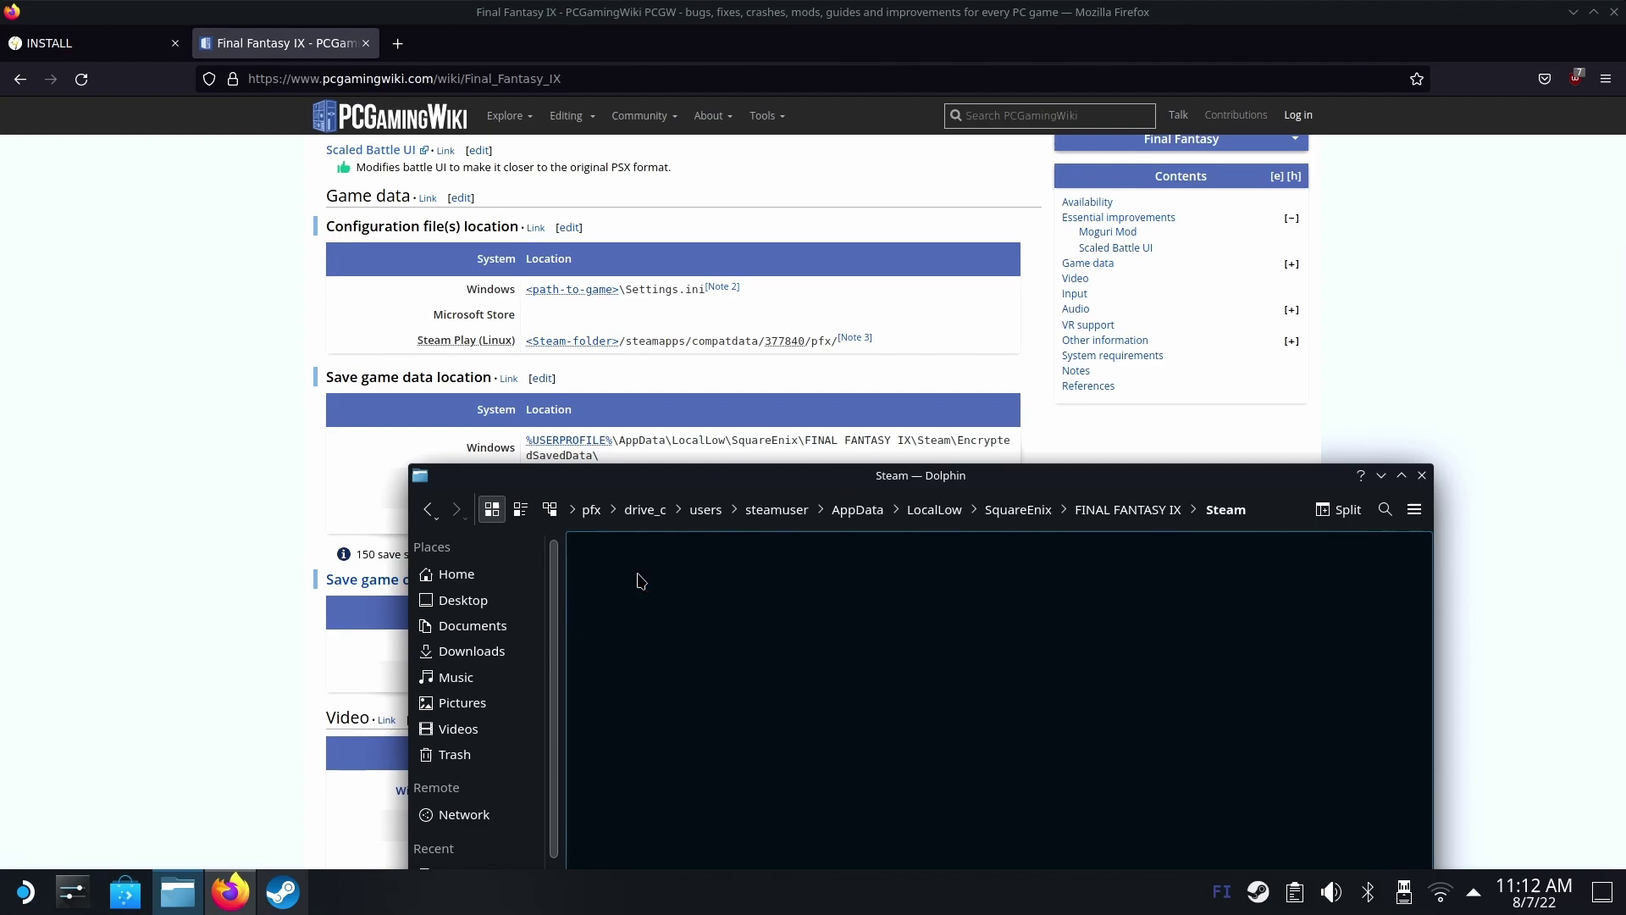
pyautogui.click(634, 576)
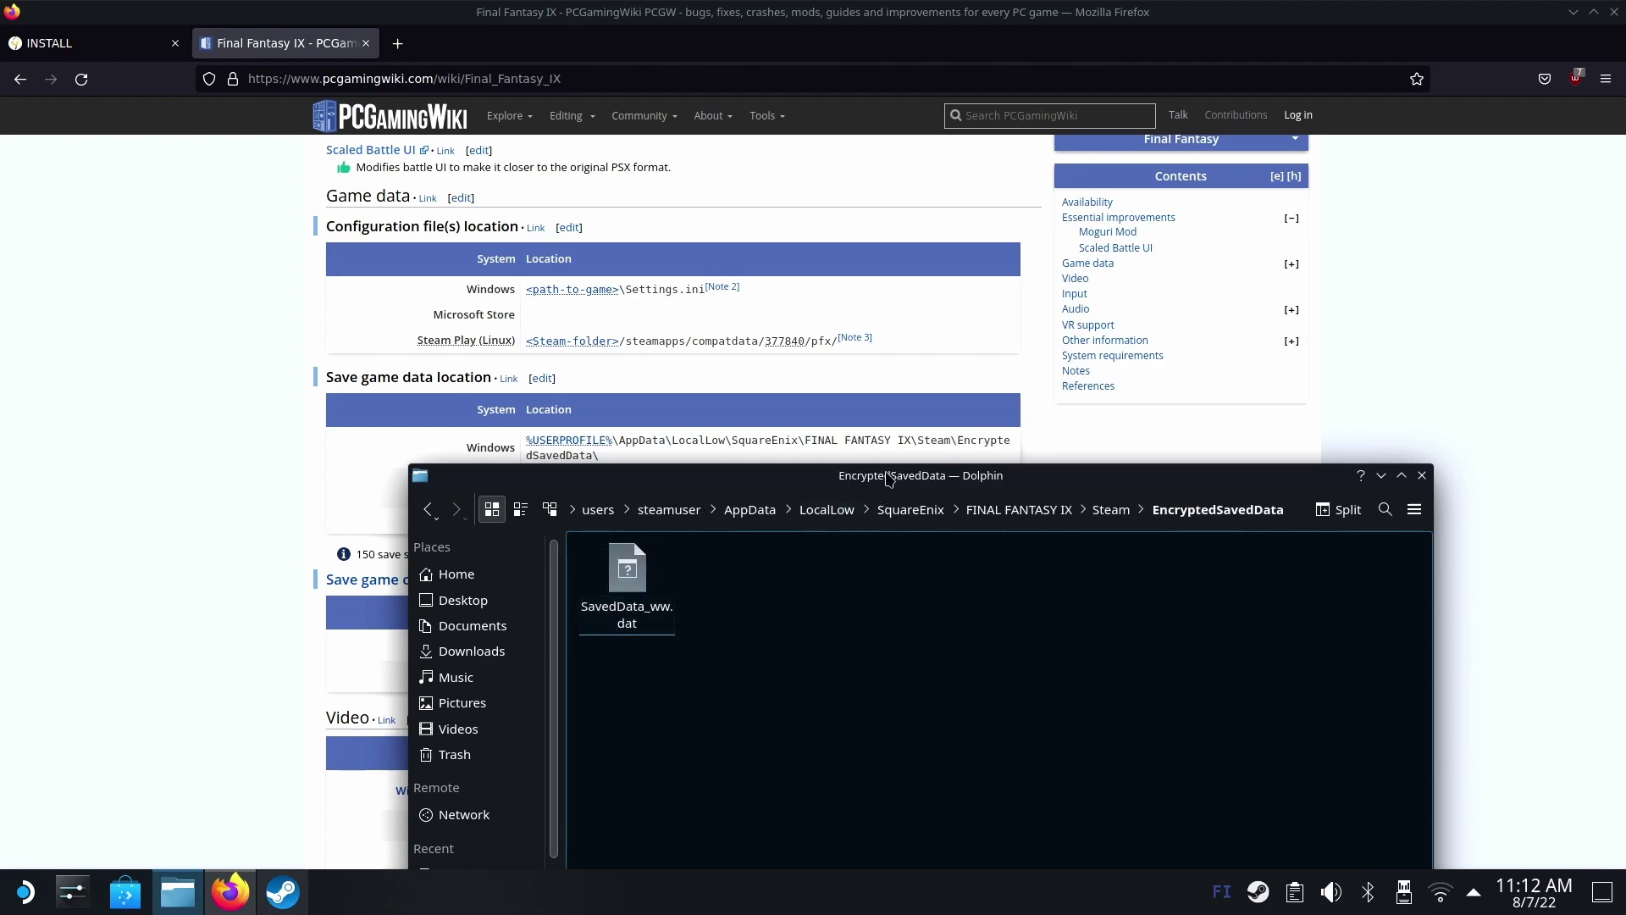
pyautogui.moveTo(787, 476); pyautogui.dragTo(785, 236)
# Rename the existing SavedData_ww.dat to SavedData_ww.dat.bak
pyautogui.click(617, 373)
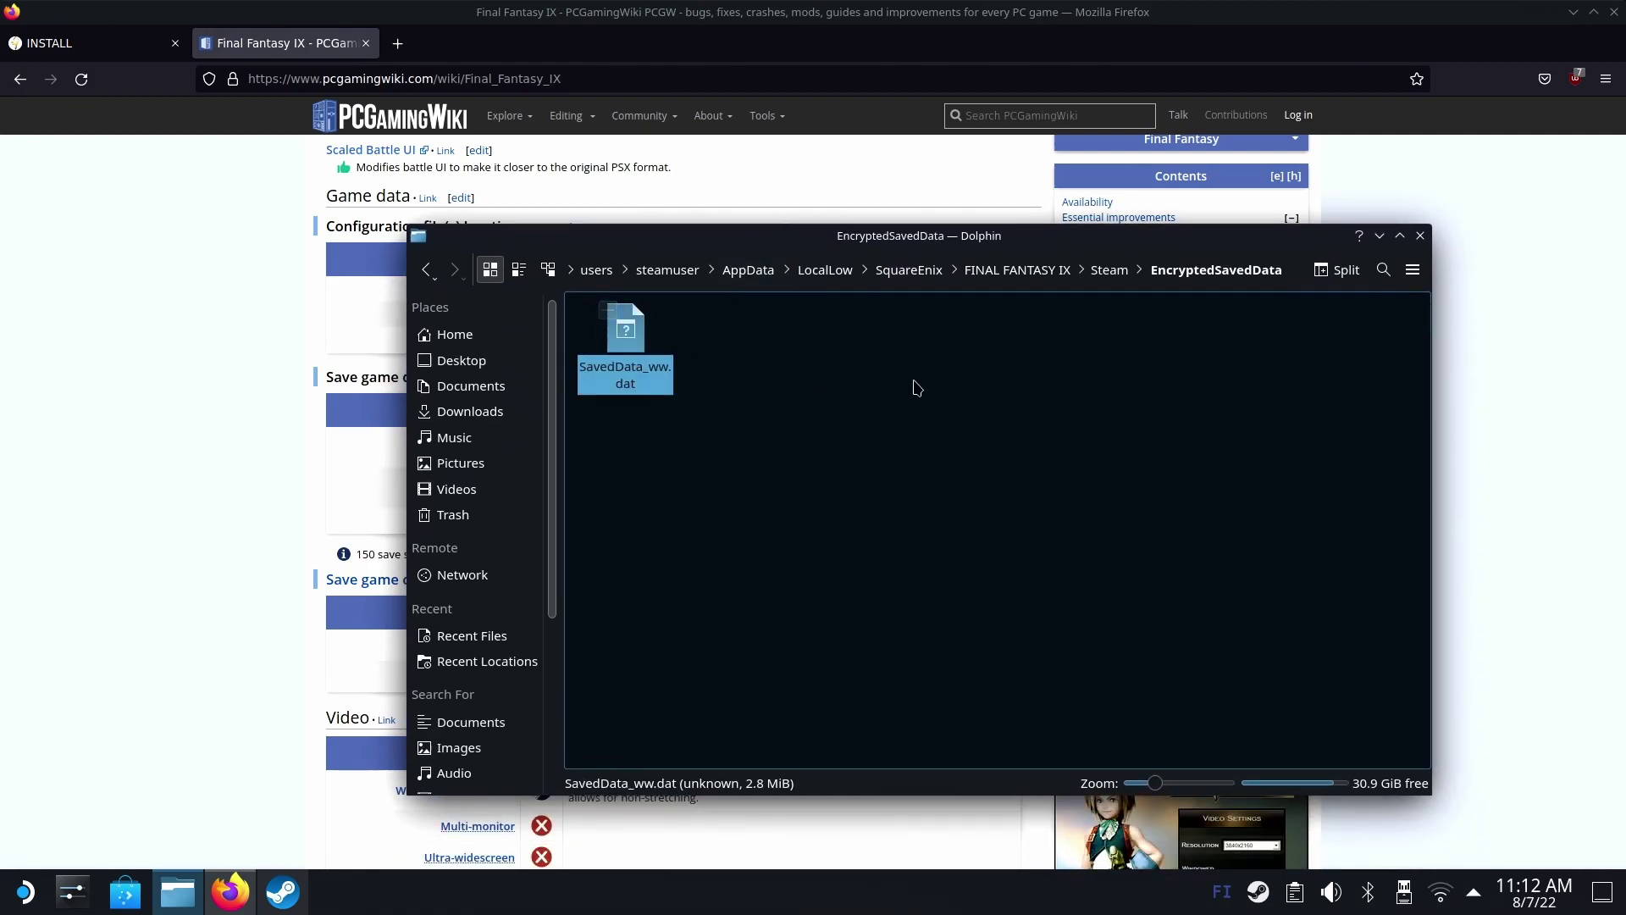
pyautogui.rightClick(628, 387)
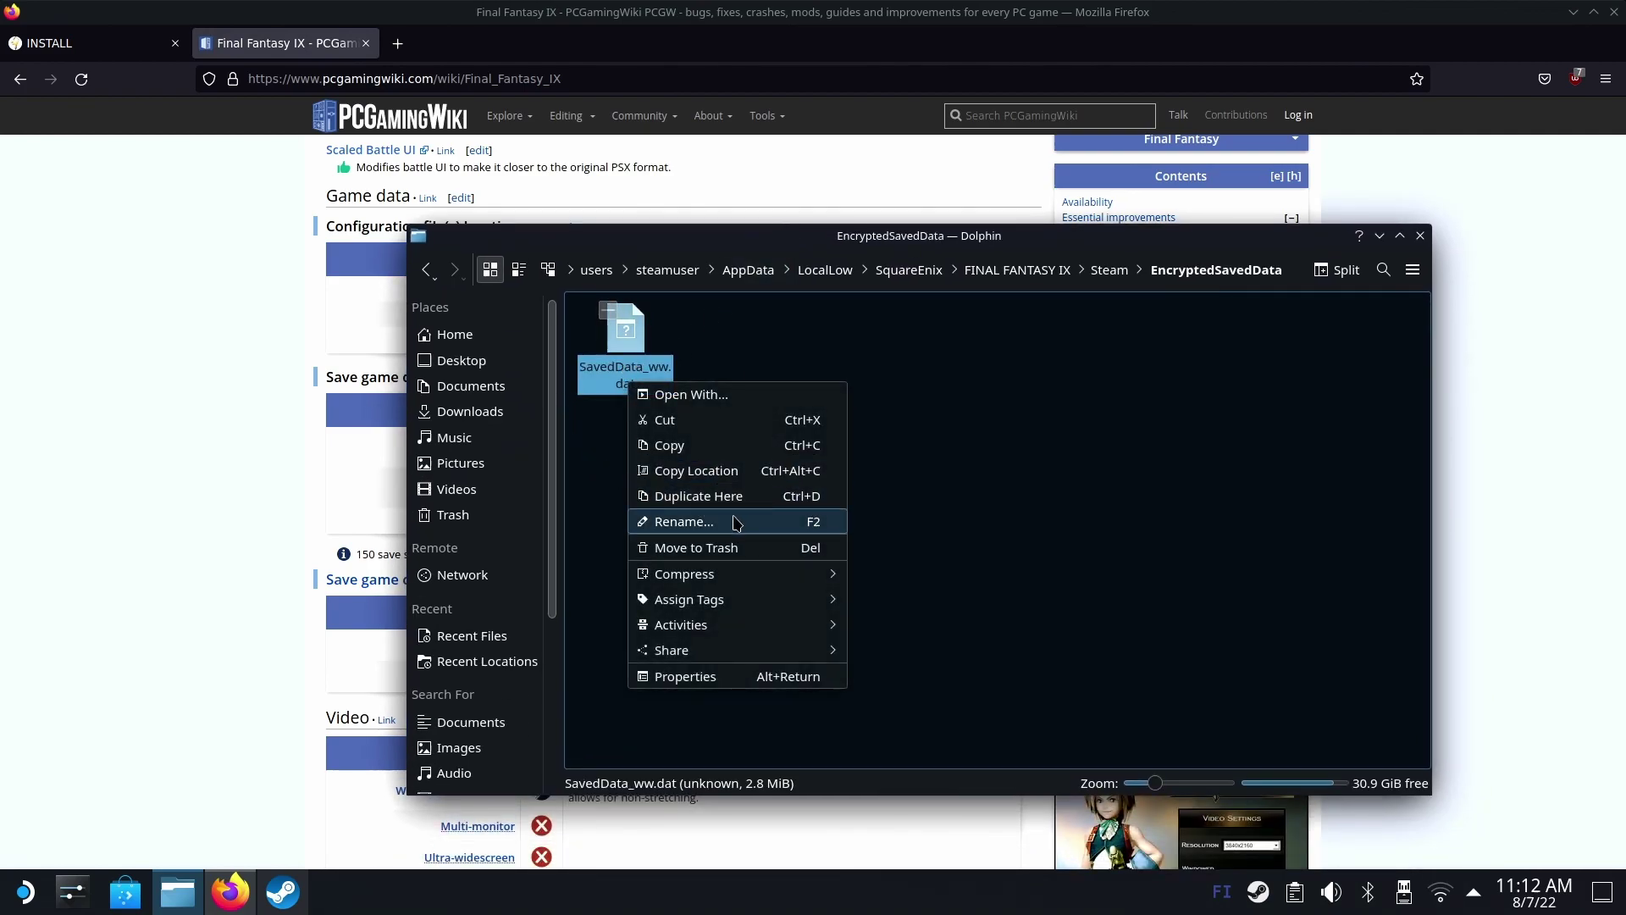
pyautogui.click(677, 521)
pyautogui.press('Right')
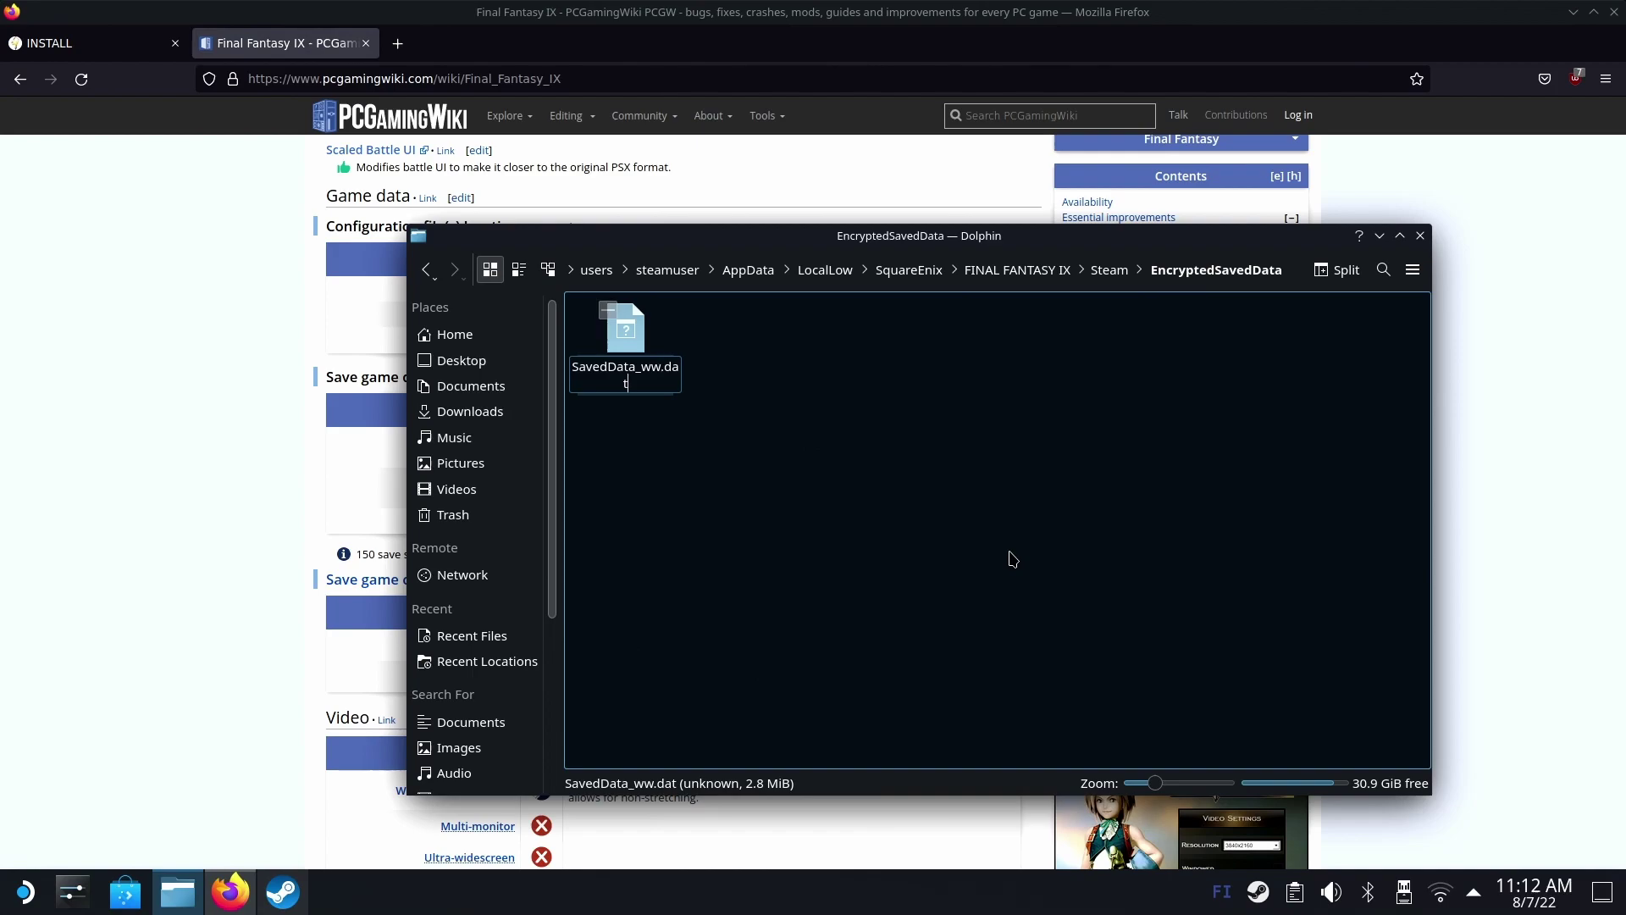
pyautogui.press('Return')
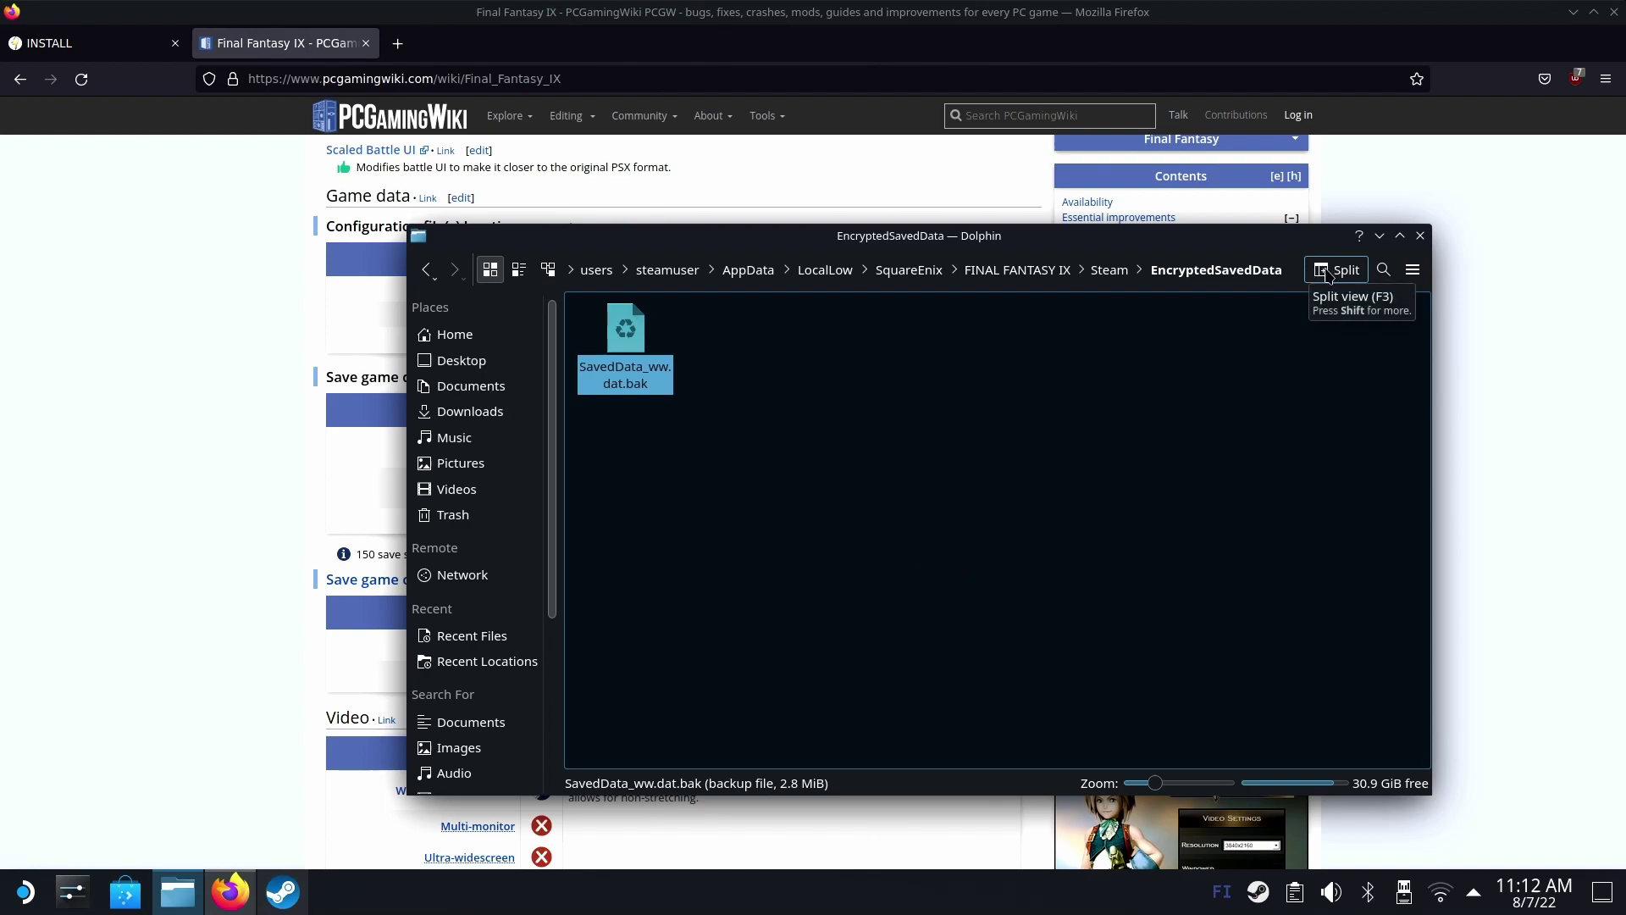
# Copy SavedData_ww.dat from tupla/ff9-save/2022-07-10 into EncryptedSavedData using split view
pyautogui.click(1328, 271)
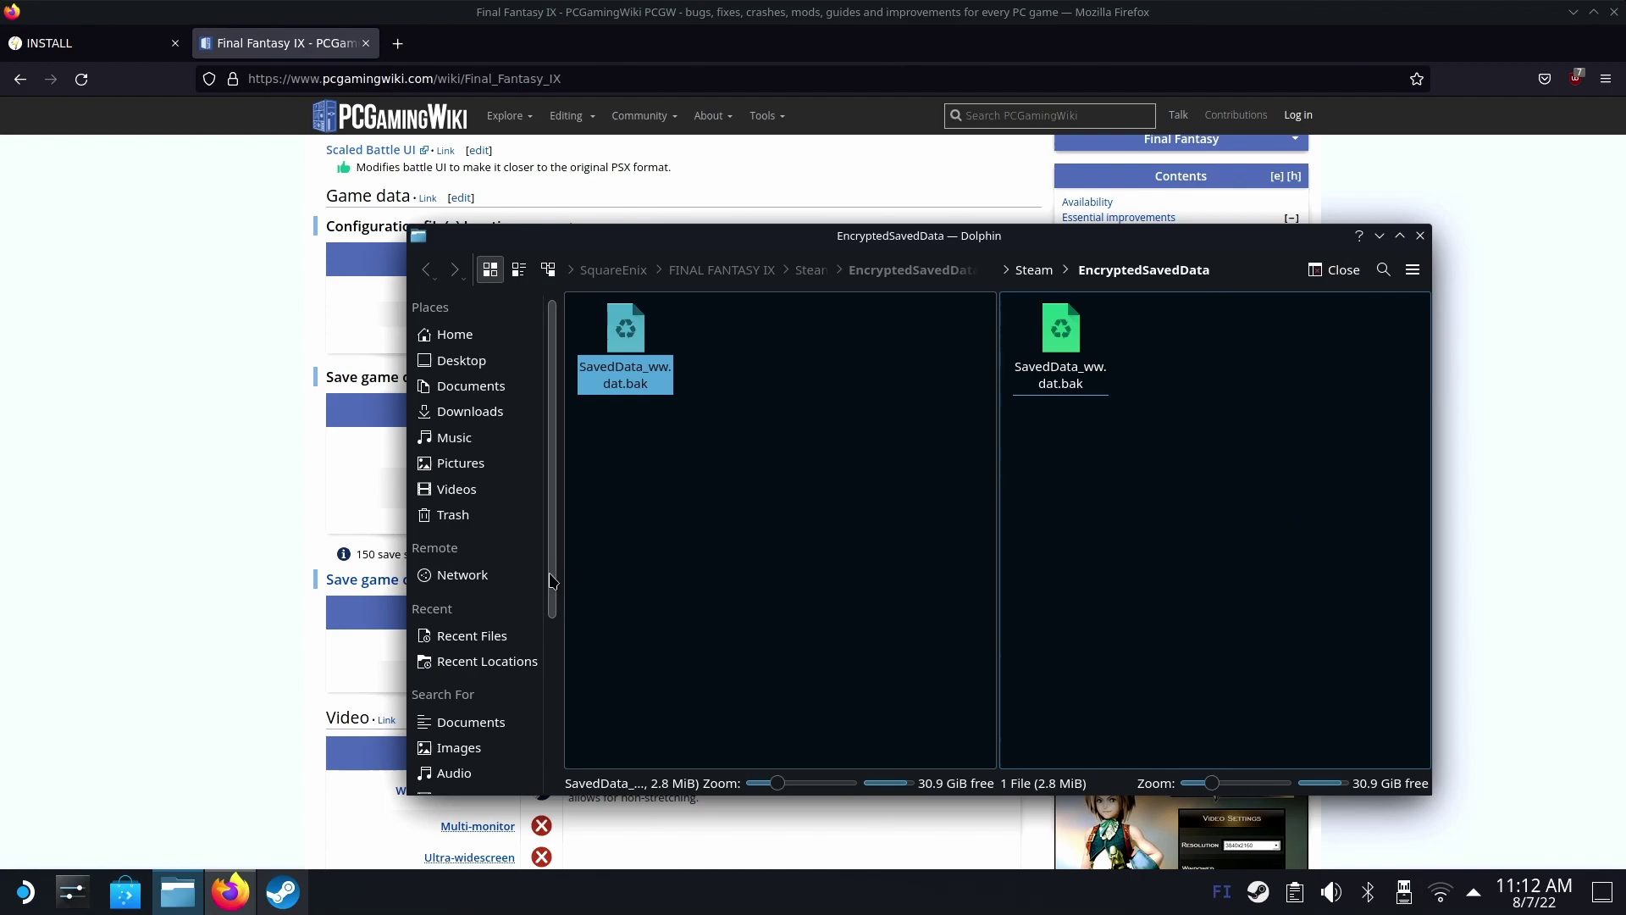
pyautogui.moveTo(550, 581); pyautogui.dragTo(550, 753)
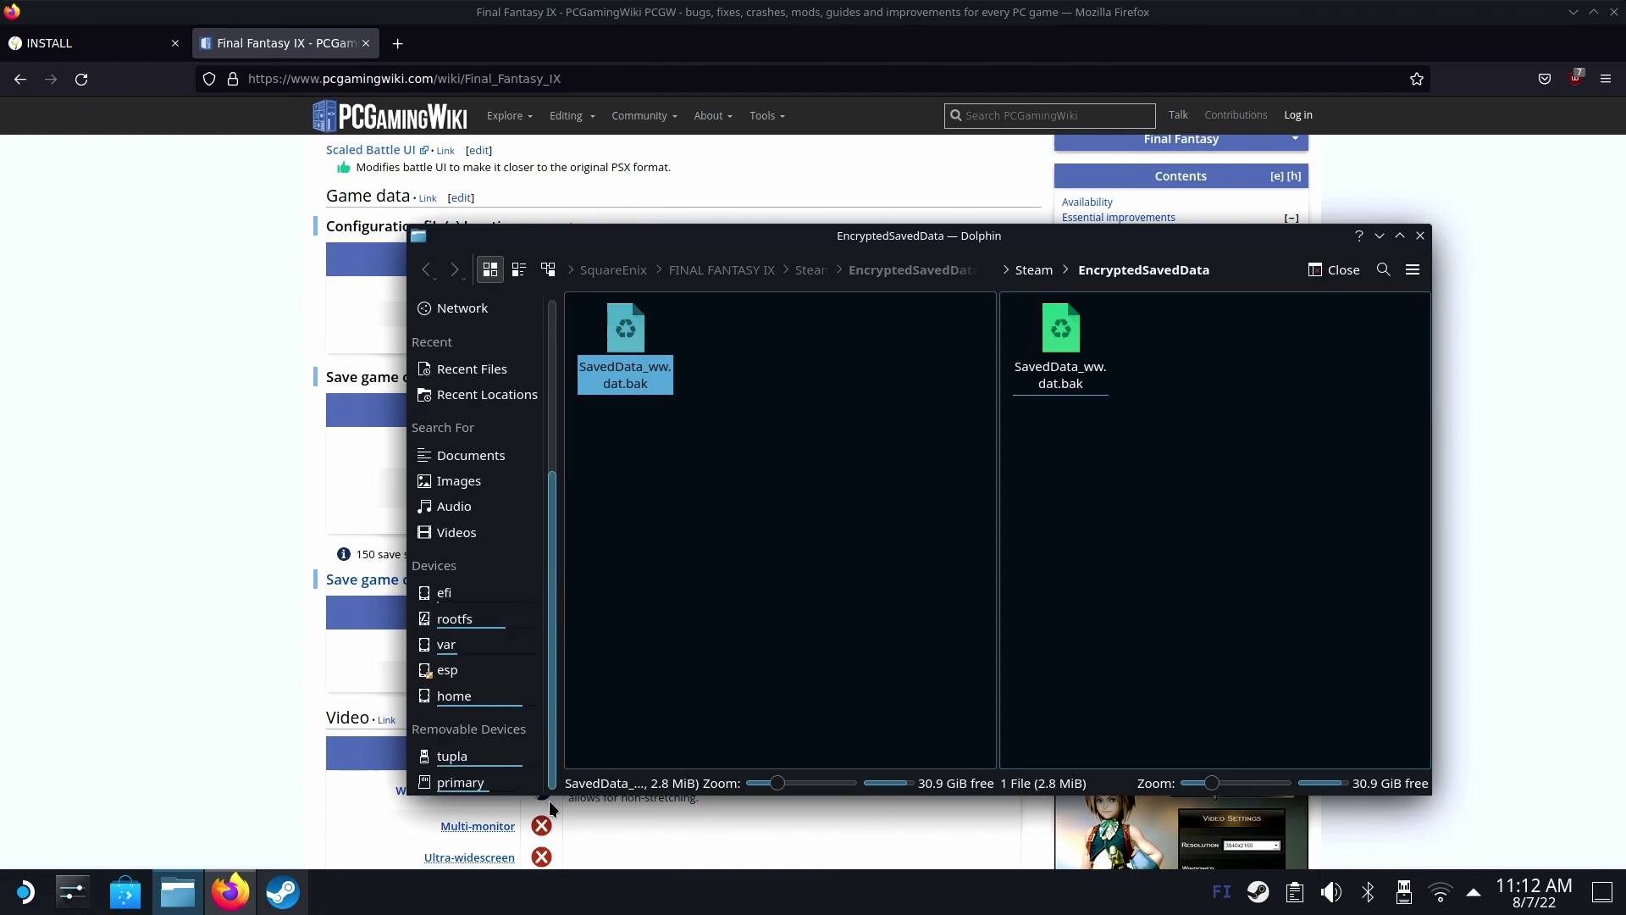
pyautogui.click(464, 765)
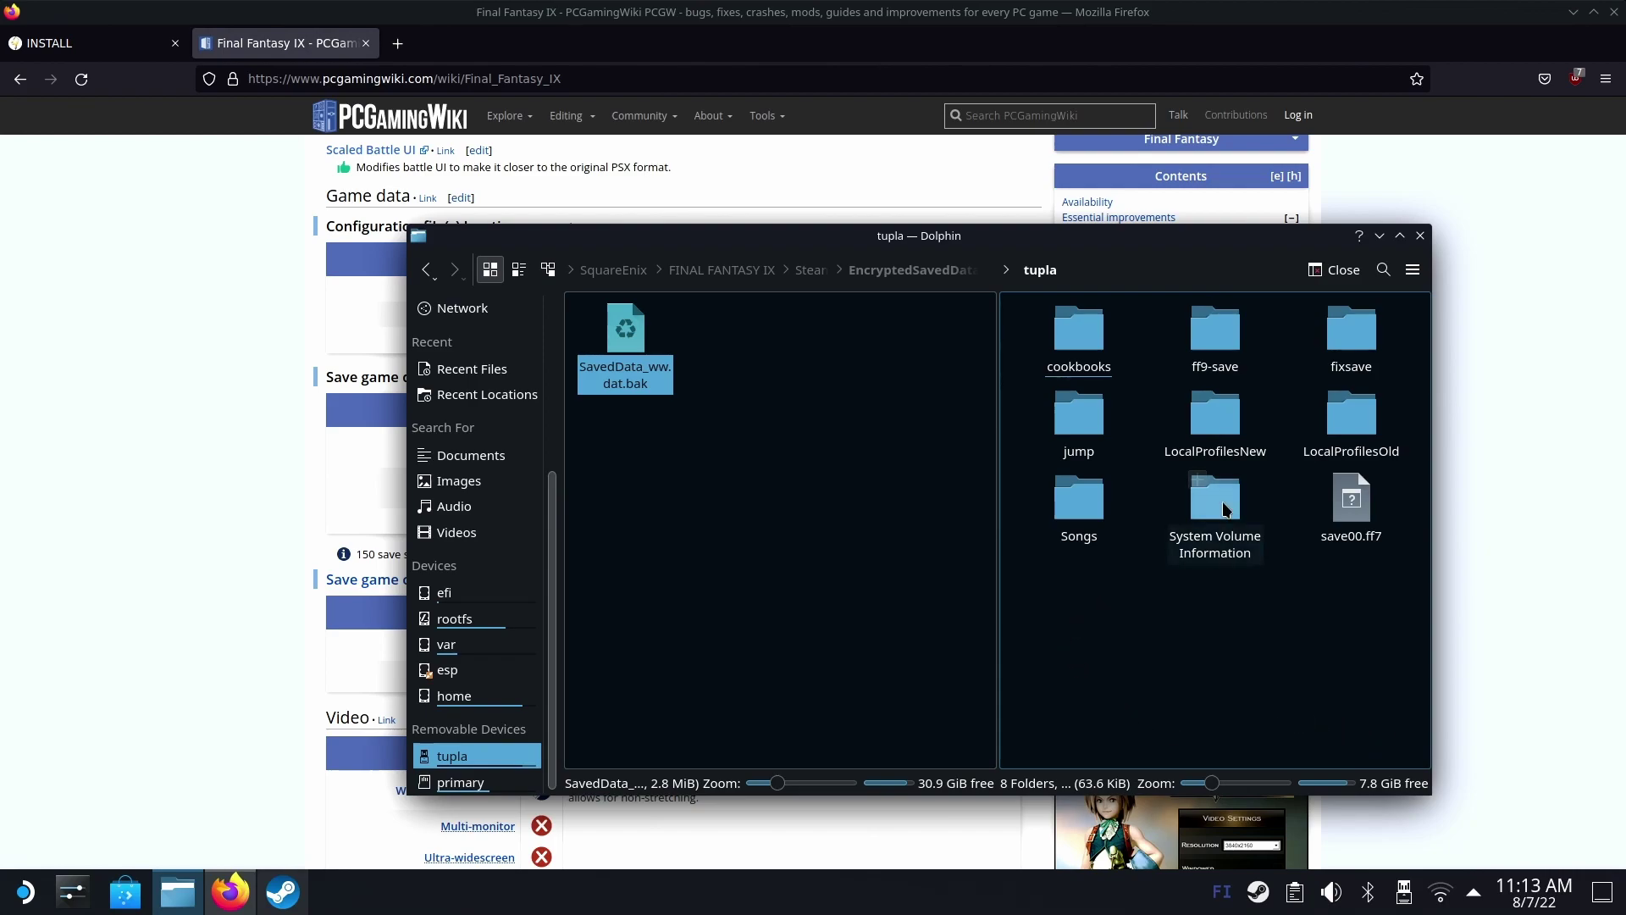
pyautogui.click(1236, 339)
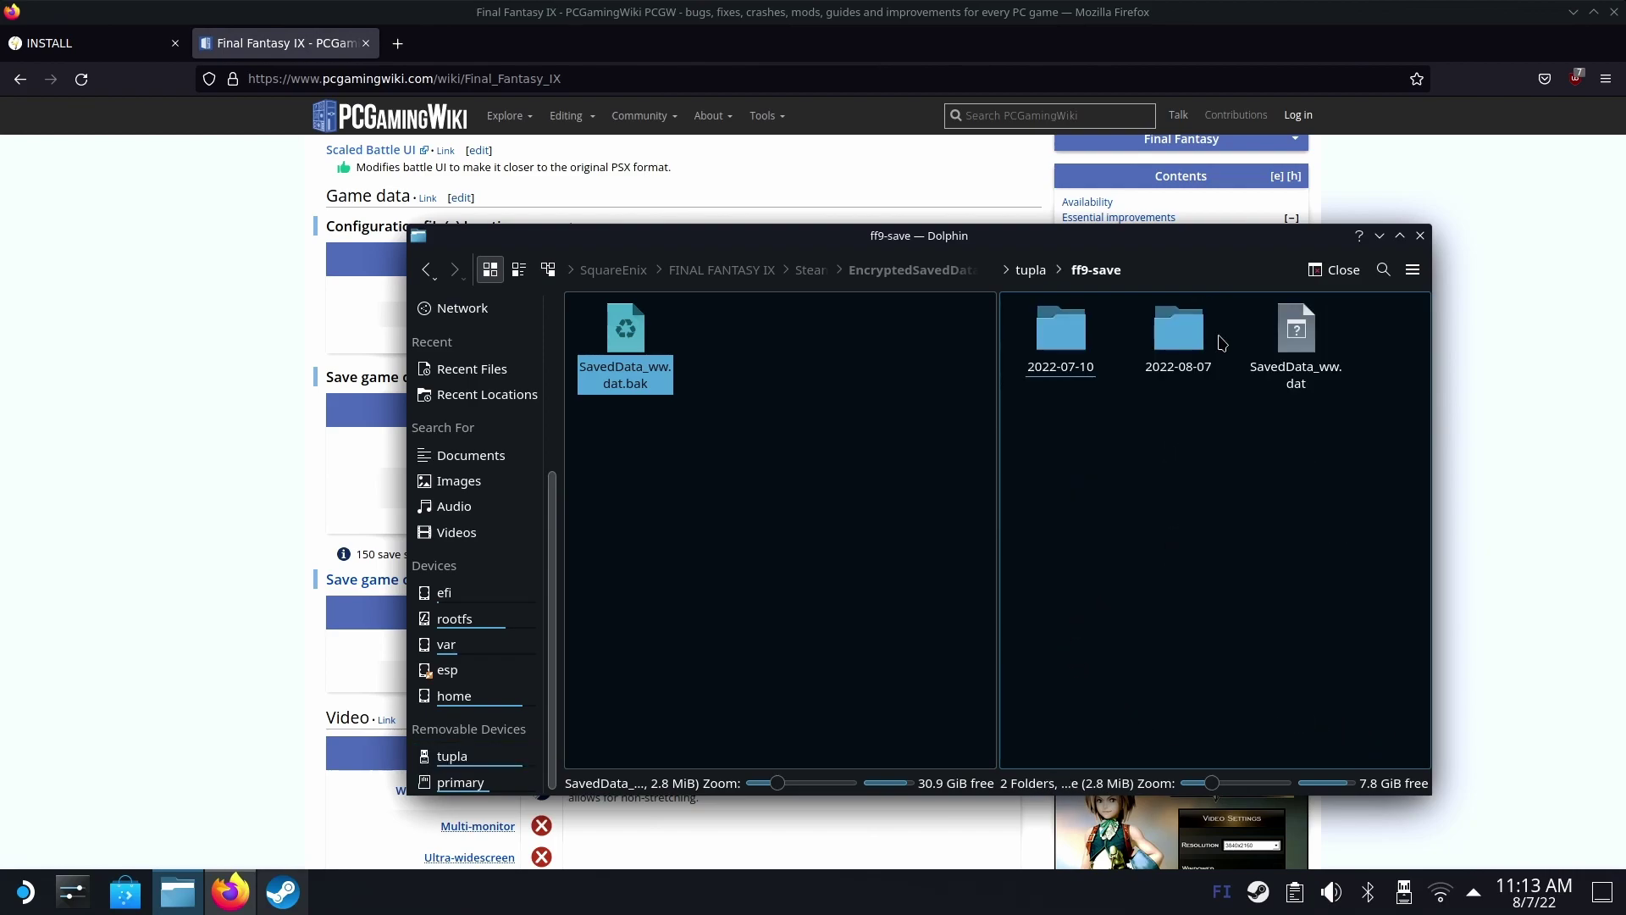
pyautogui.click(1062, 332)
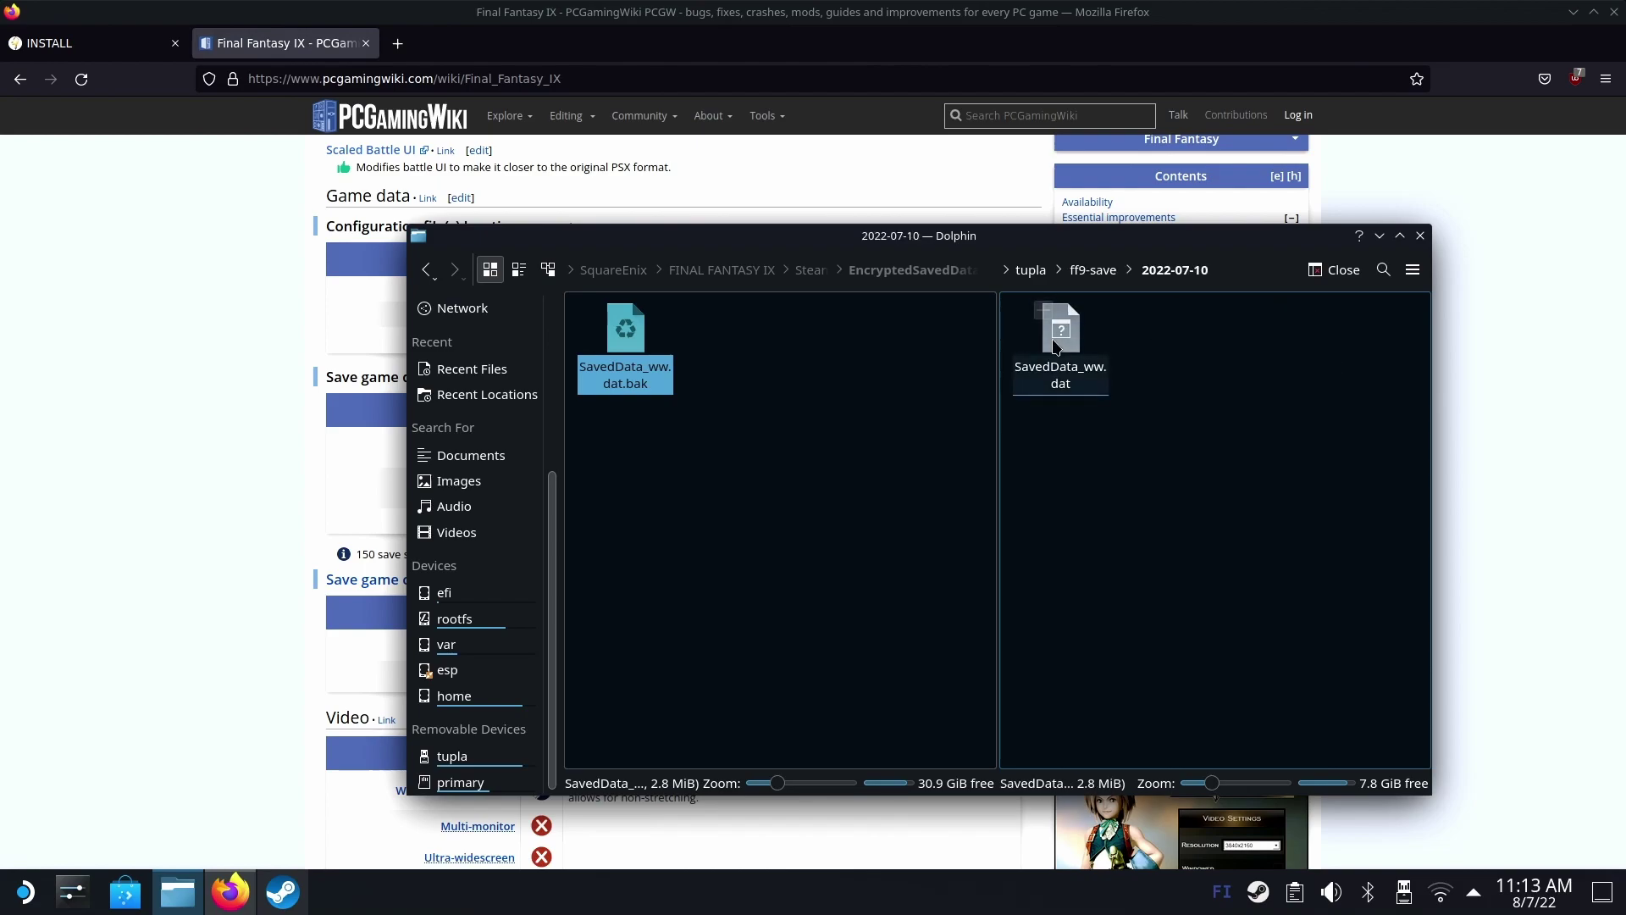
pyautogui.moveTo(1085, 374); pyautogui.dragTo(733, 392)
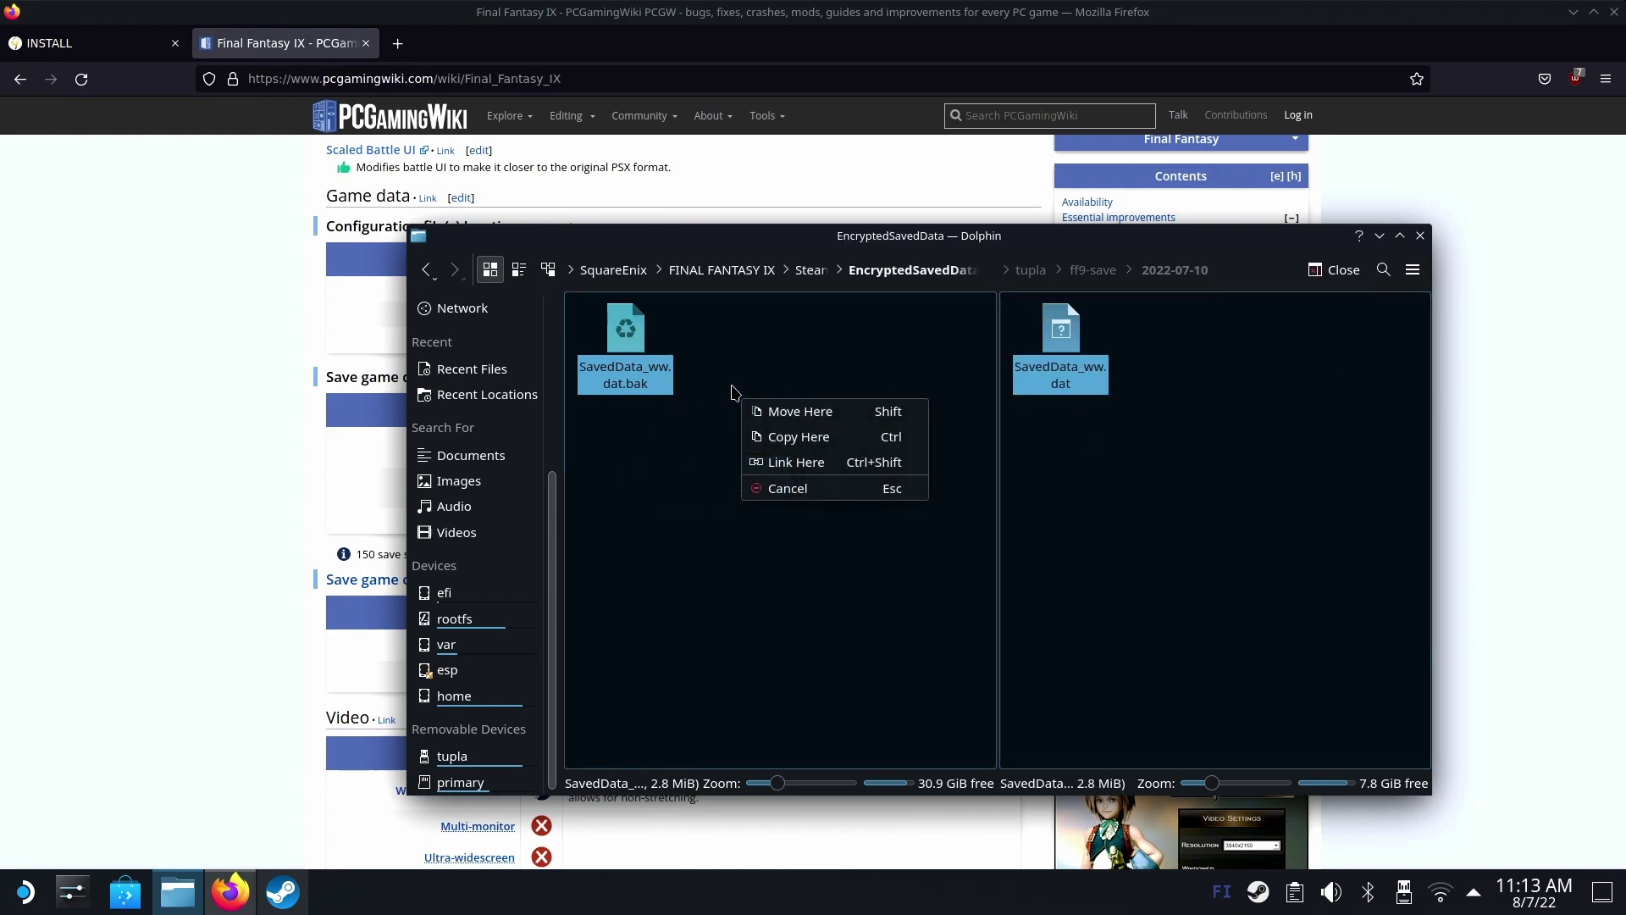
pyautogui.click(780, 449)
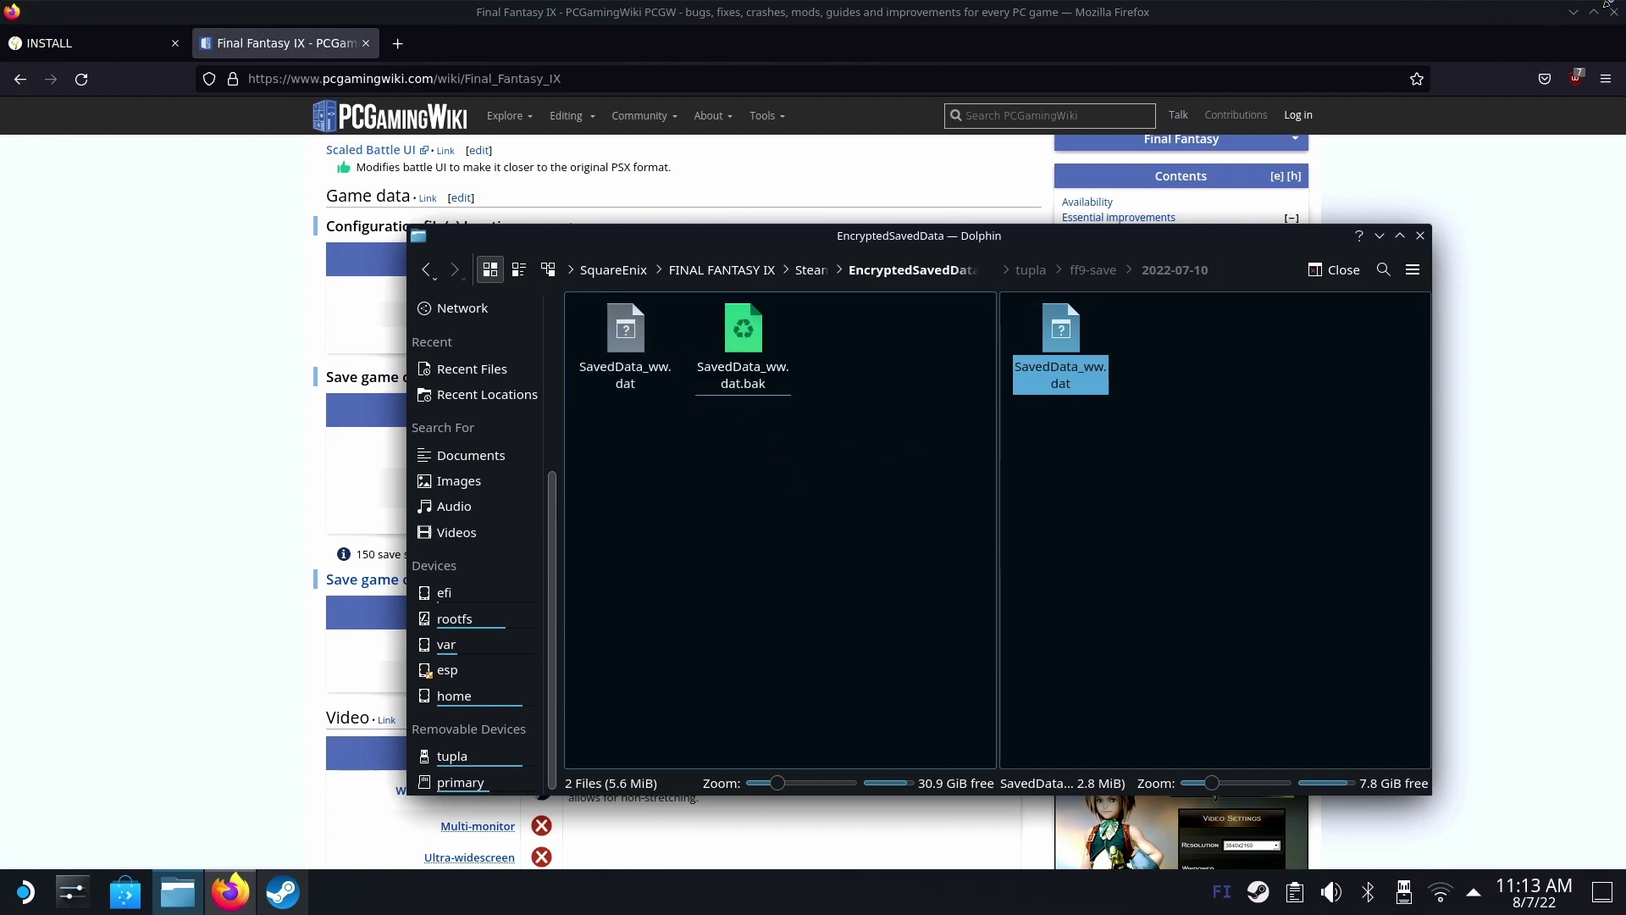
# Launch Final Fantasy IX from the Steam library and open save slot 6 in Load Game
pyautogui.click(283, 892)
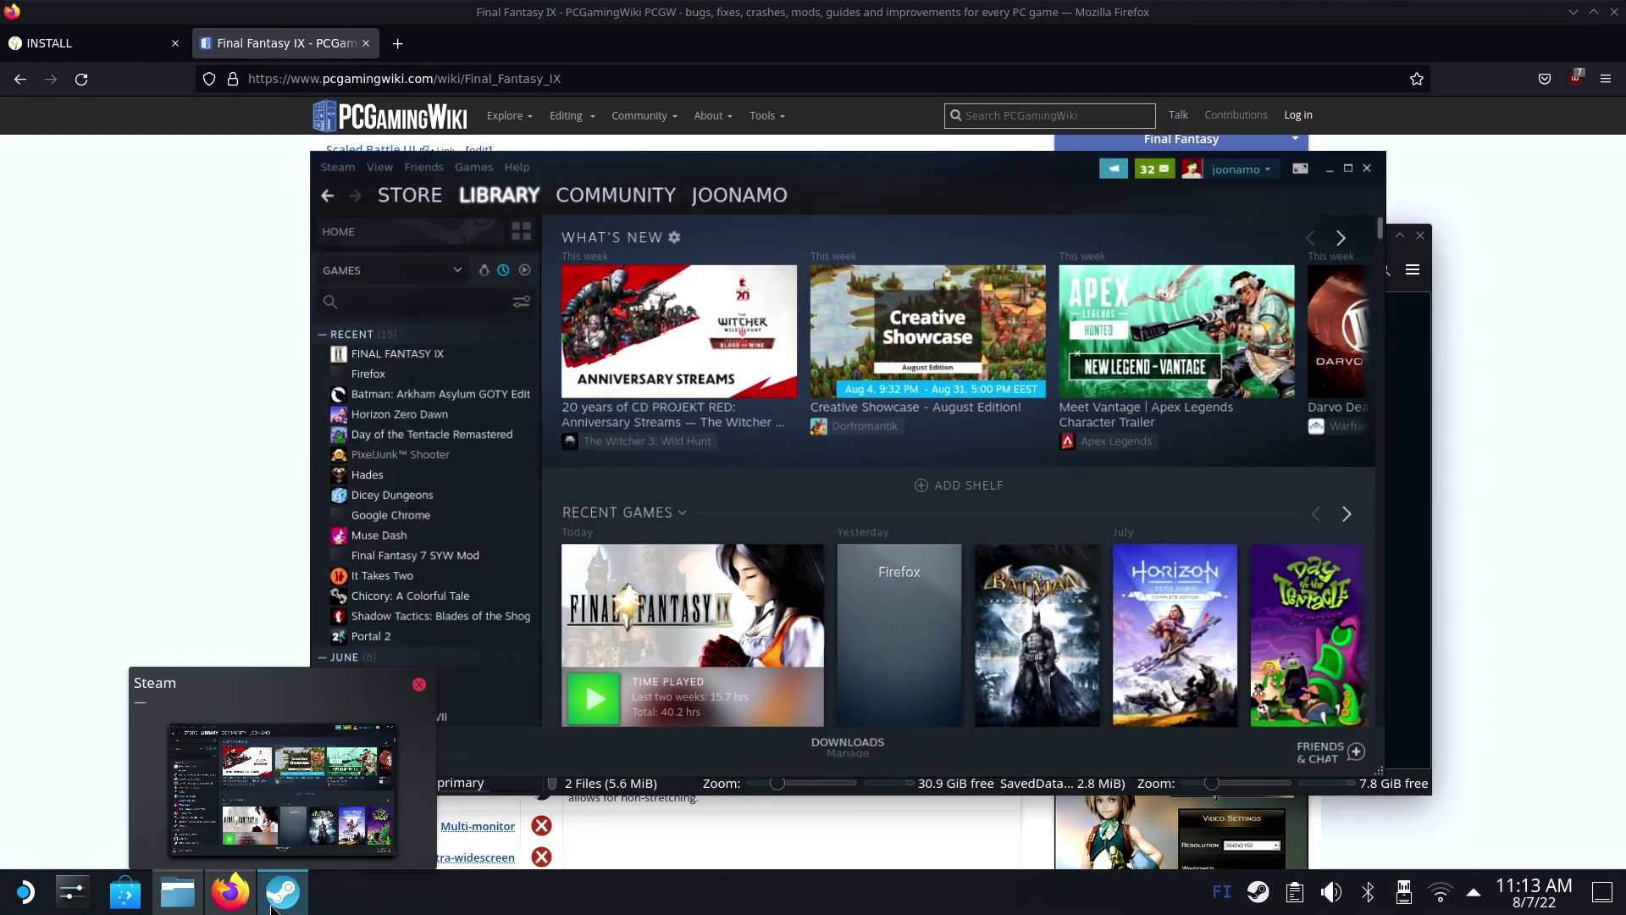
pyautogui.click(390, 349)
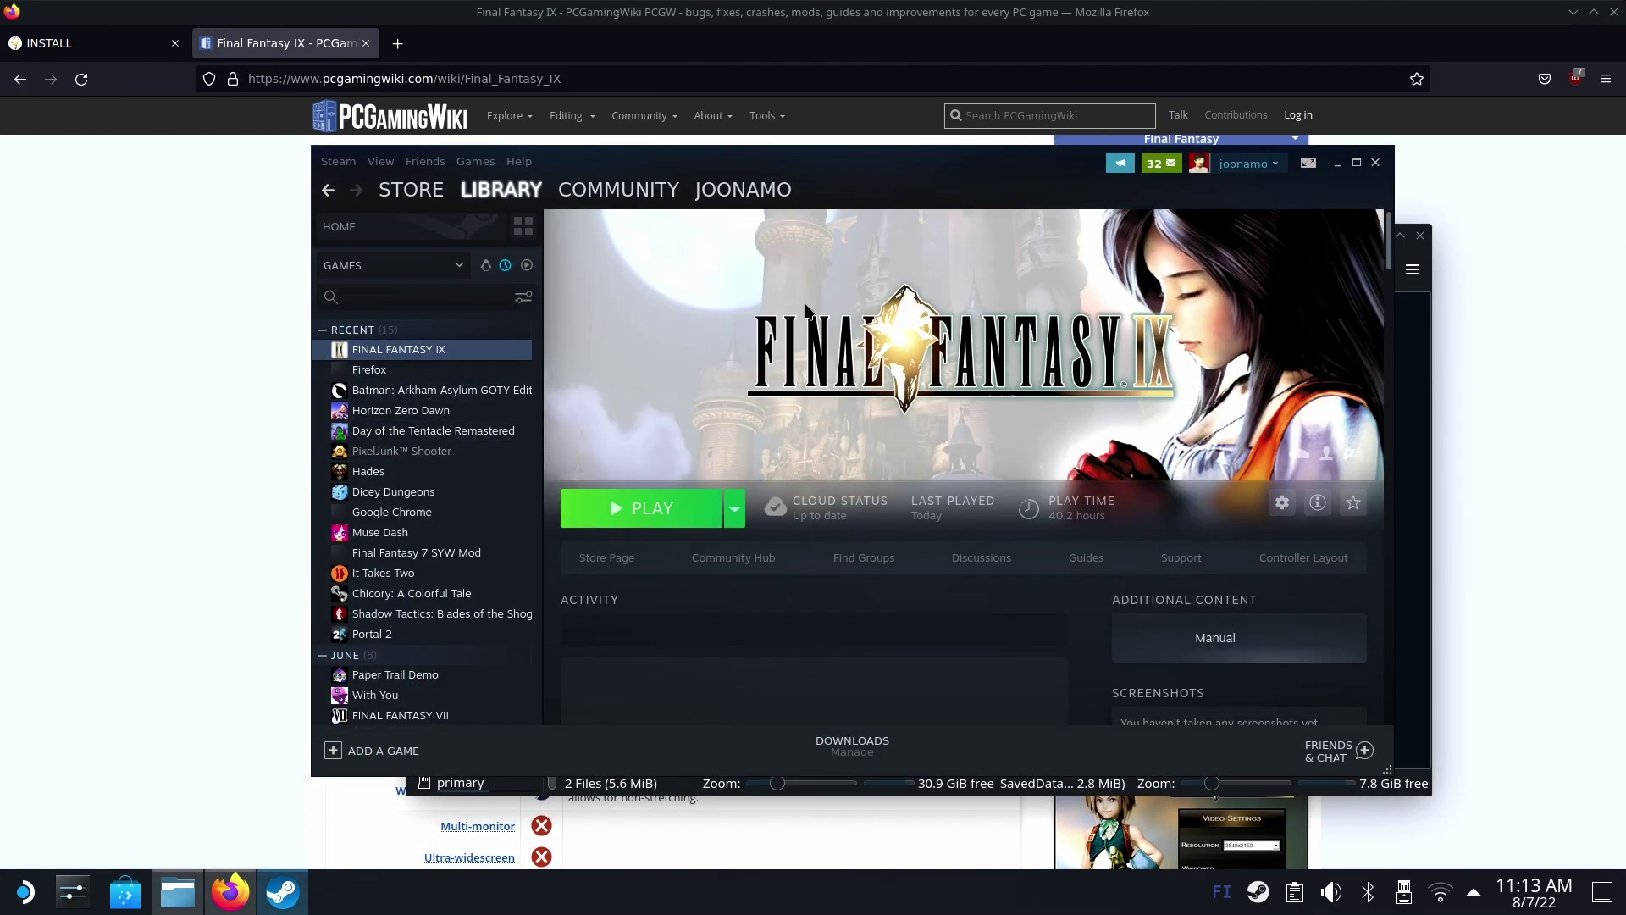
pyautogui.click(640, 525)
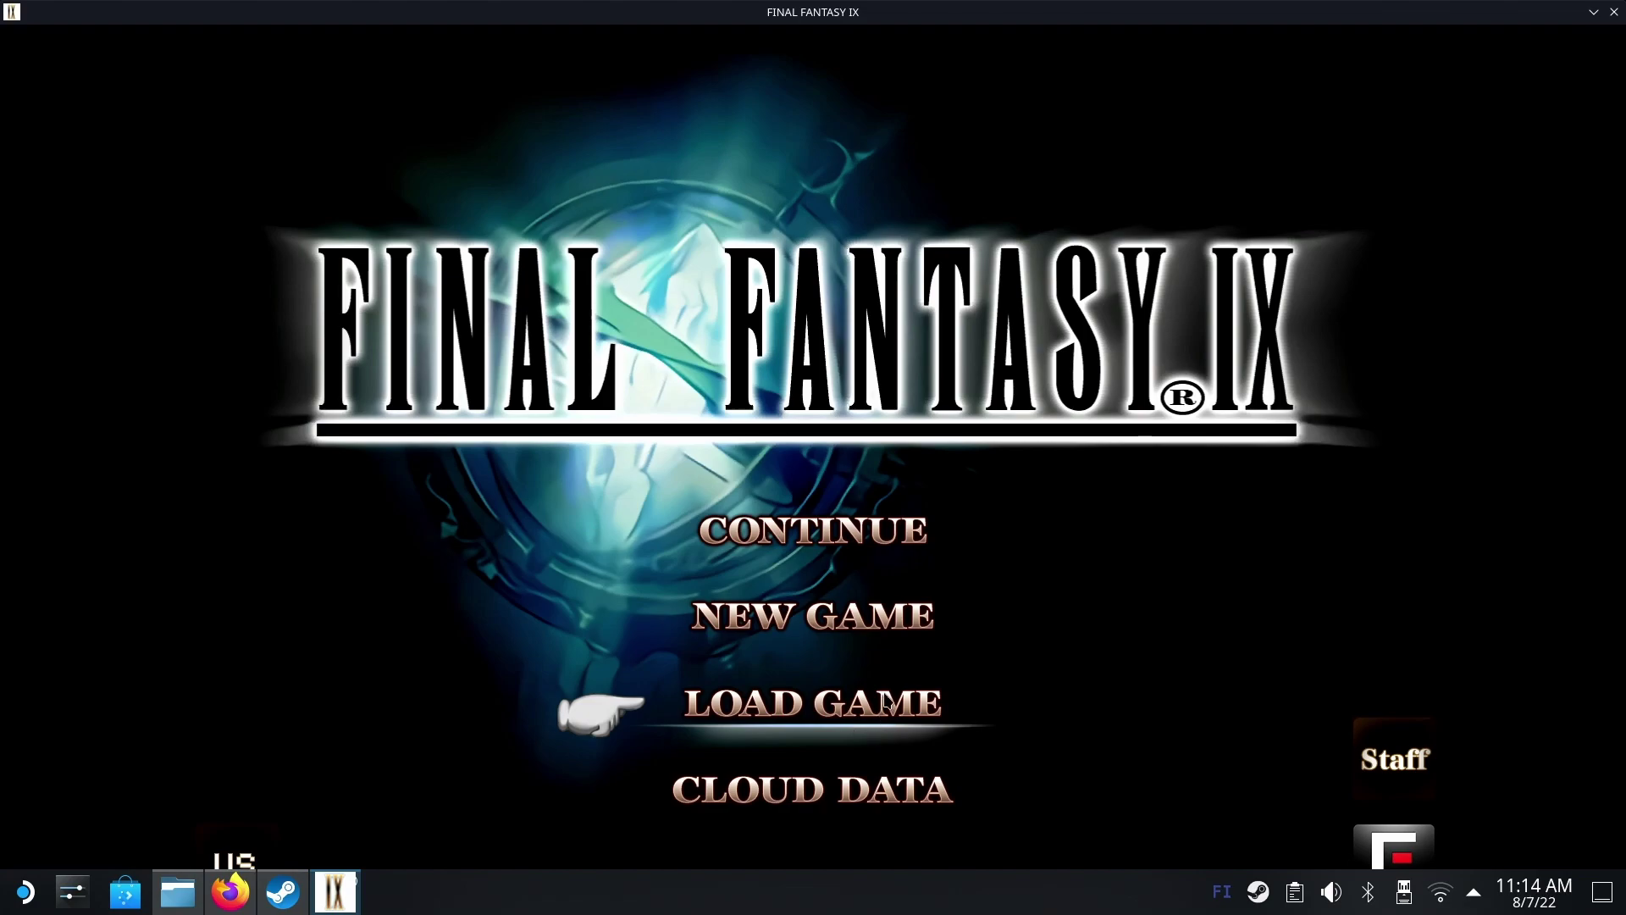
pyautogui.click(887, 703)
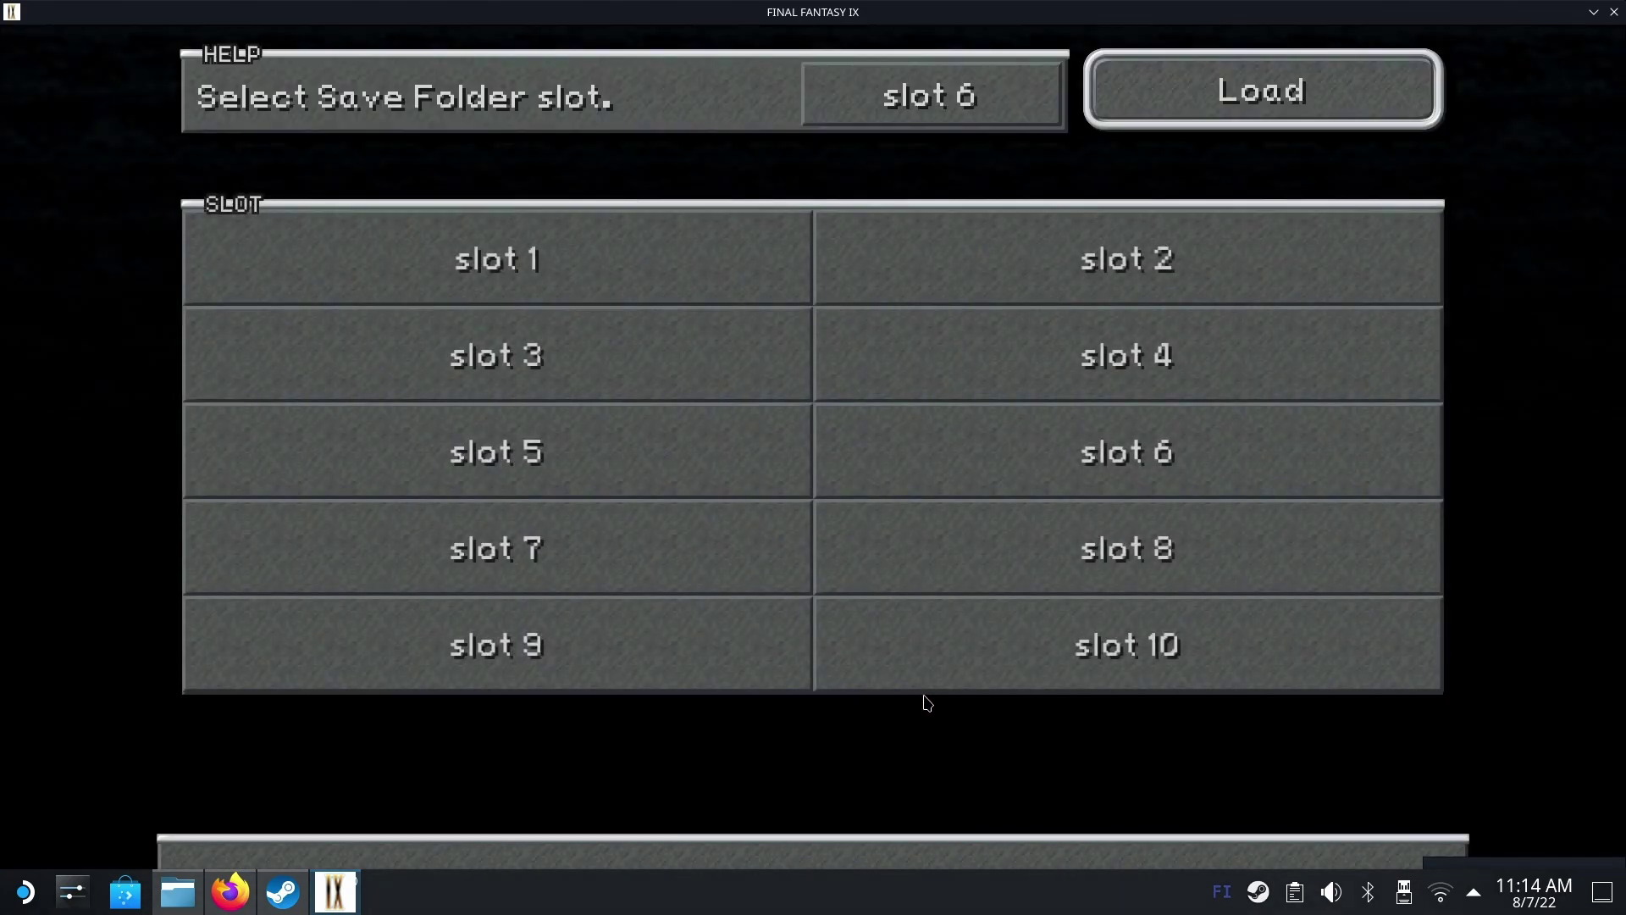
pyautogui.click(1096, 459)
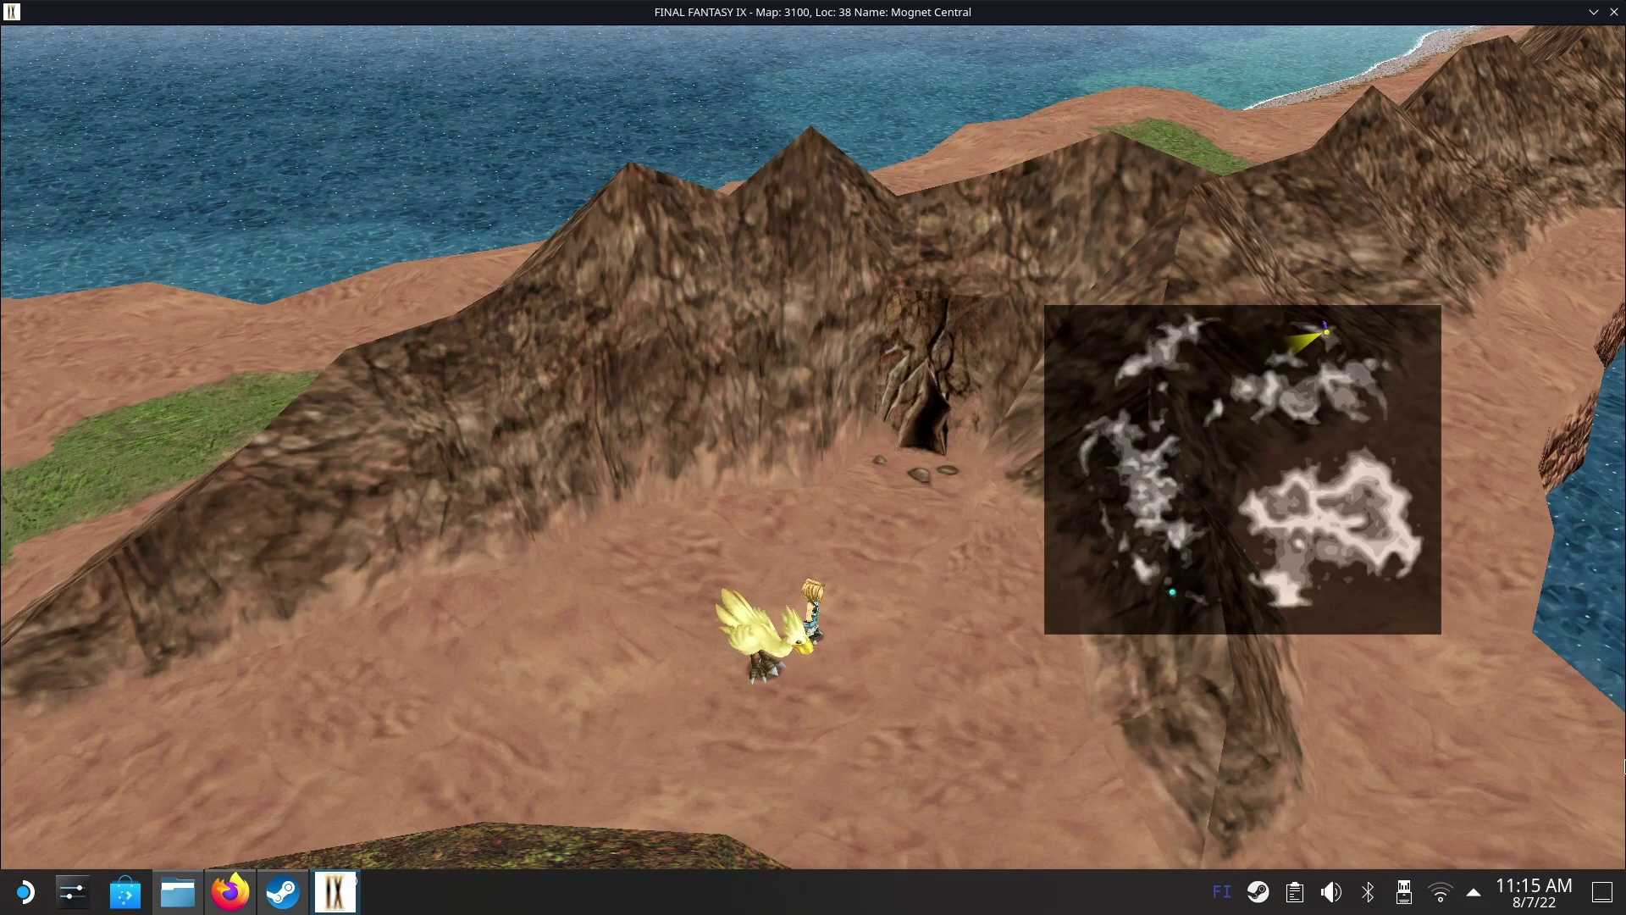
# Ride Zidane's chocobo right and up over the hill toward the sea on the world map
pyautogui.press('Right')
pyautogui.press('Up')
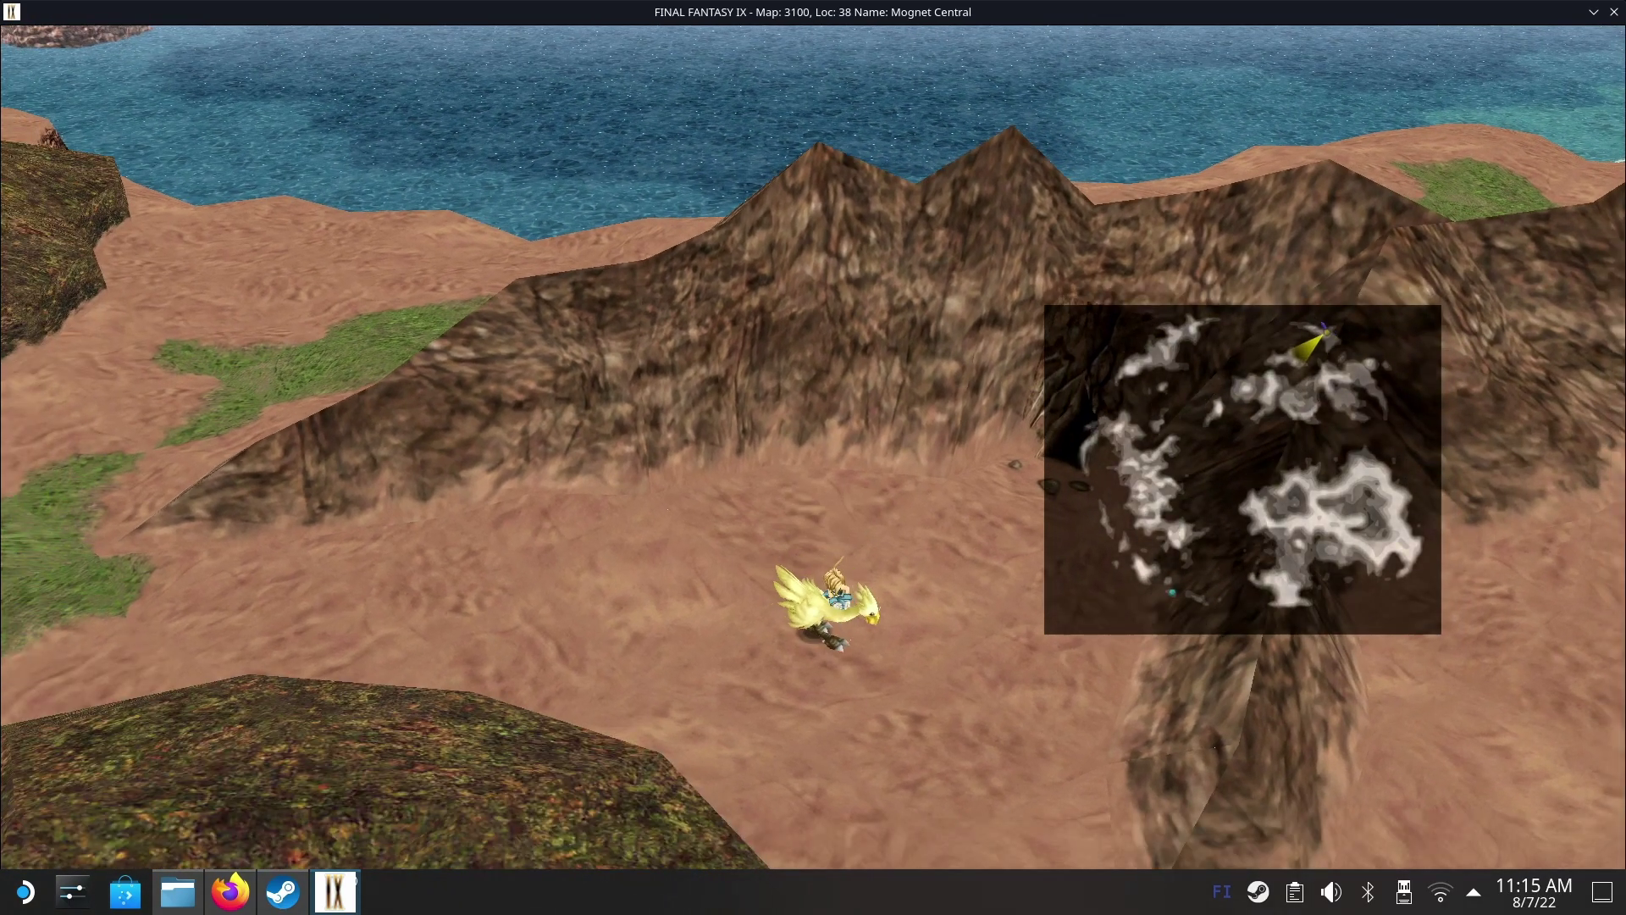
pyautogui.press('Right')
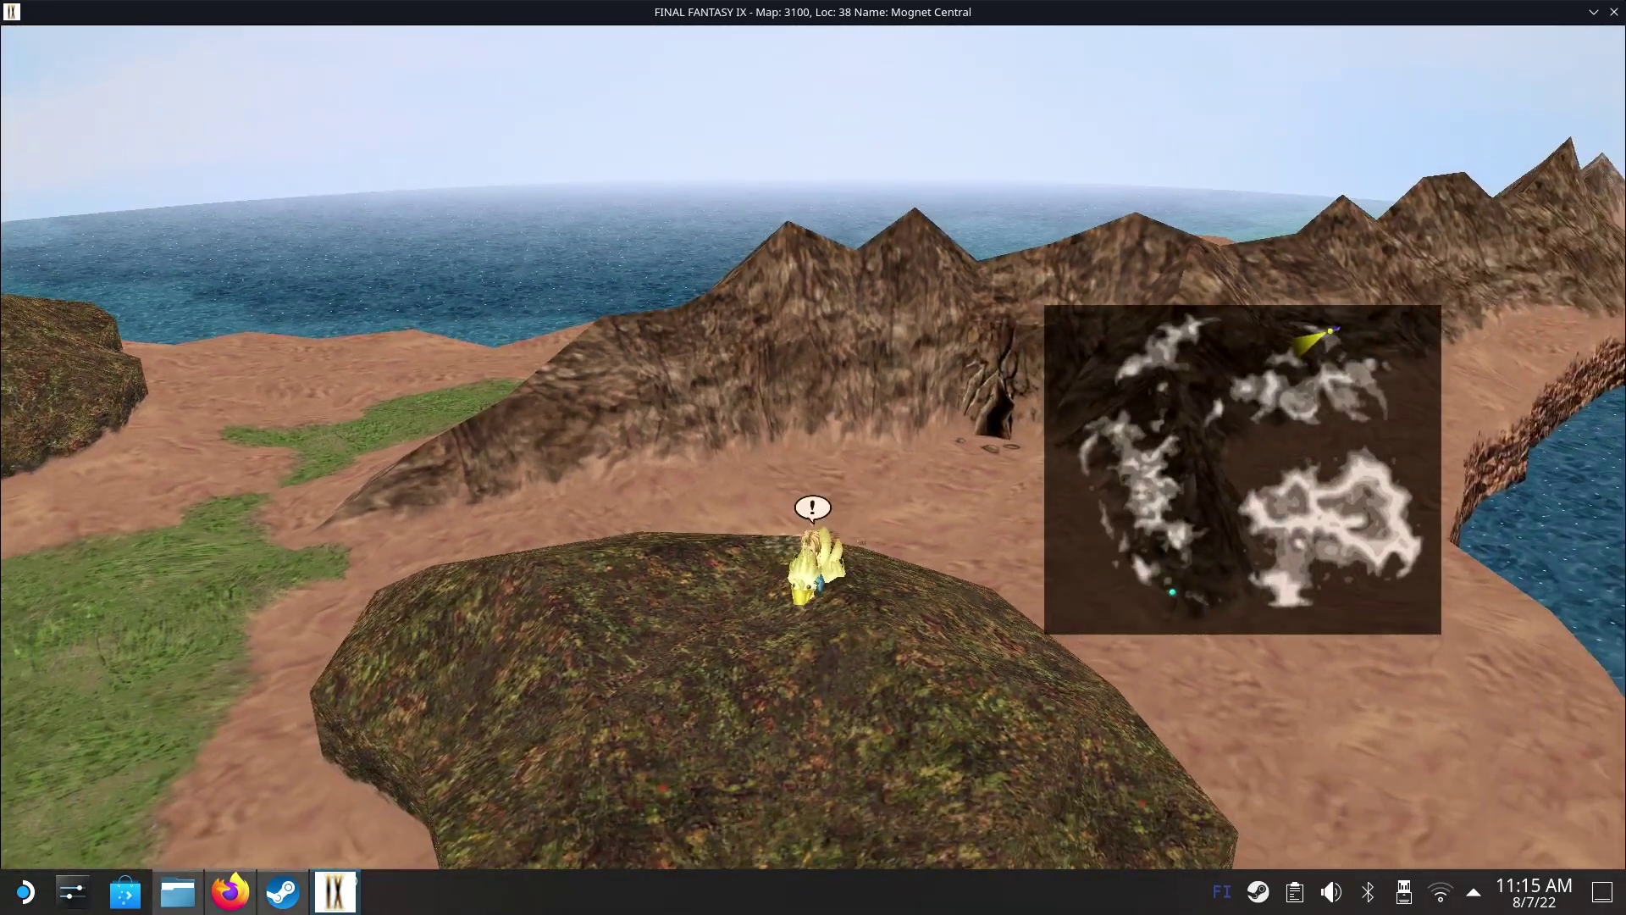
pyautogui.press('Up')
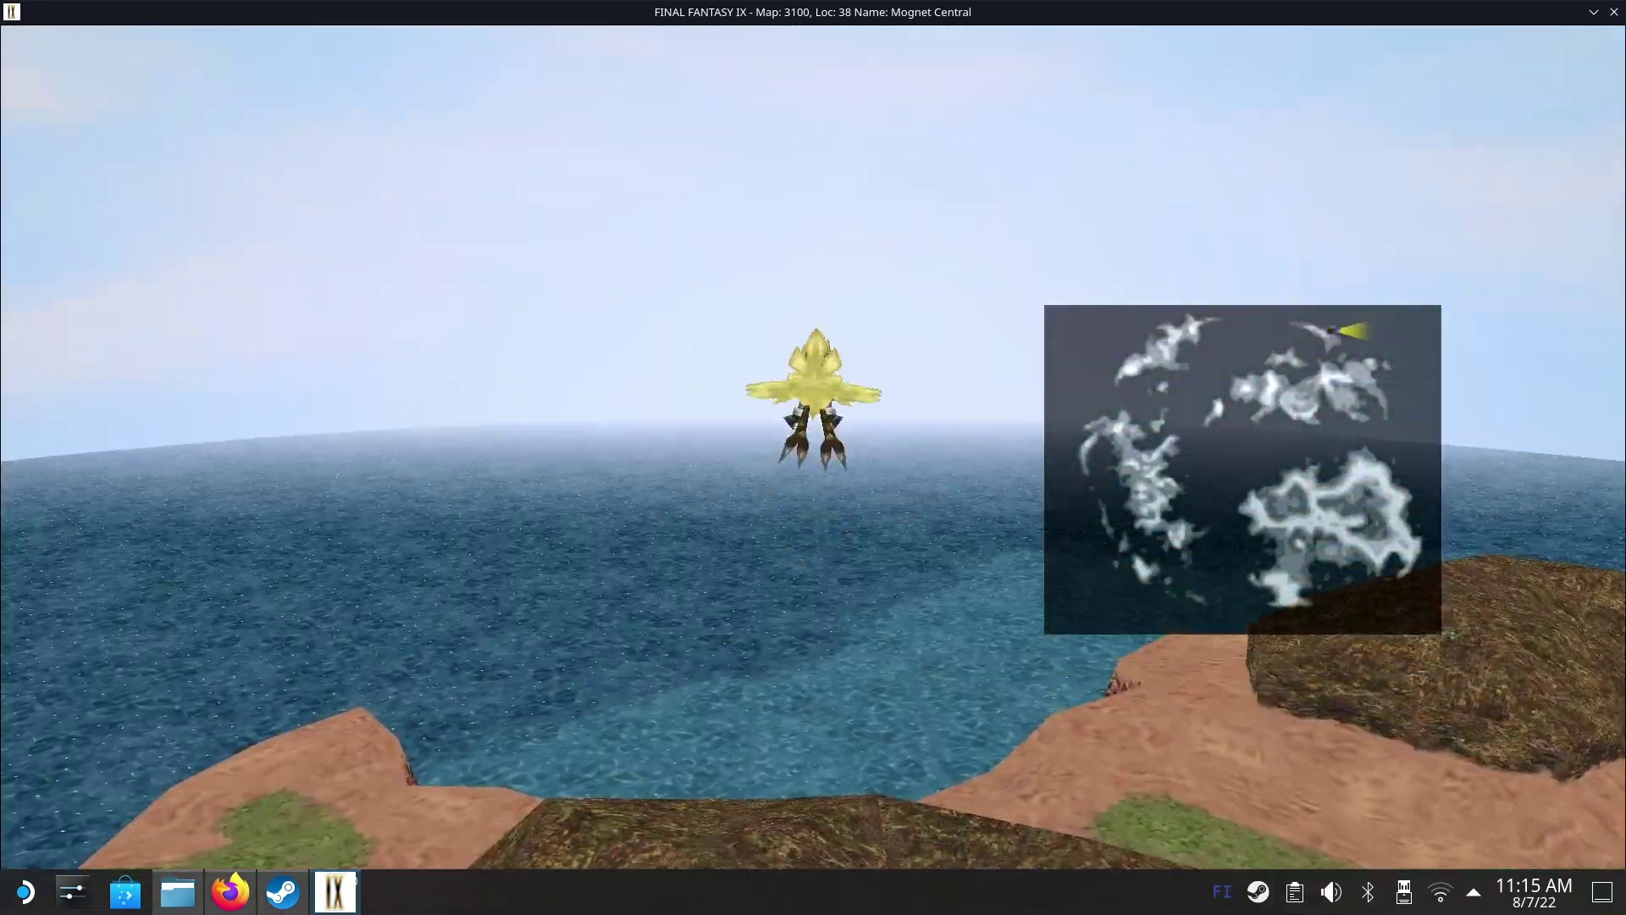